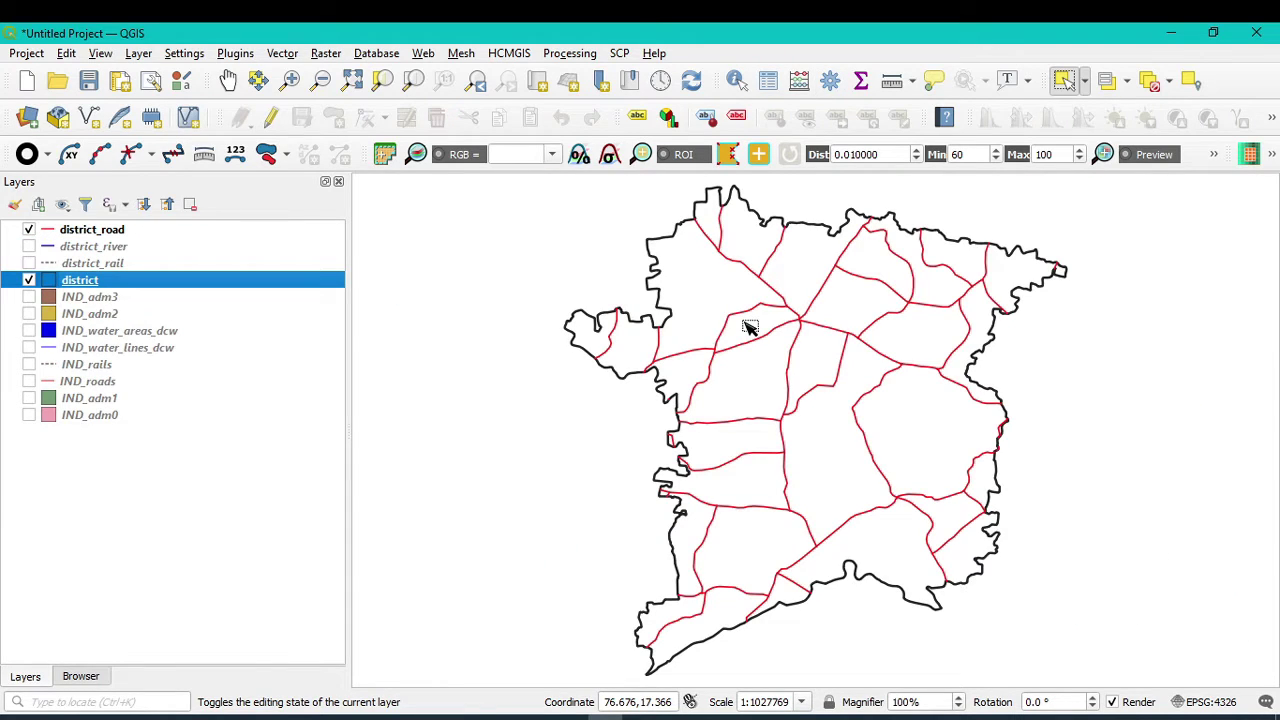
- Turn on the visibility of the district_rail and district_river layers
left_click(28, 263)
left_click(28, 246)
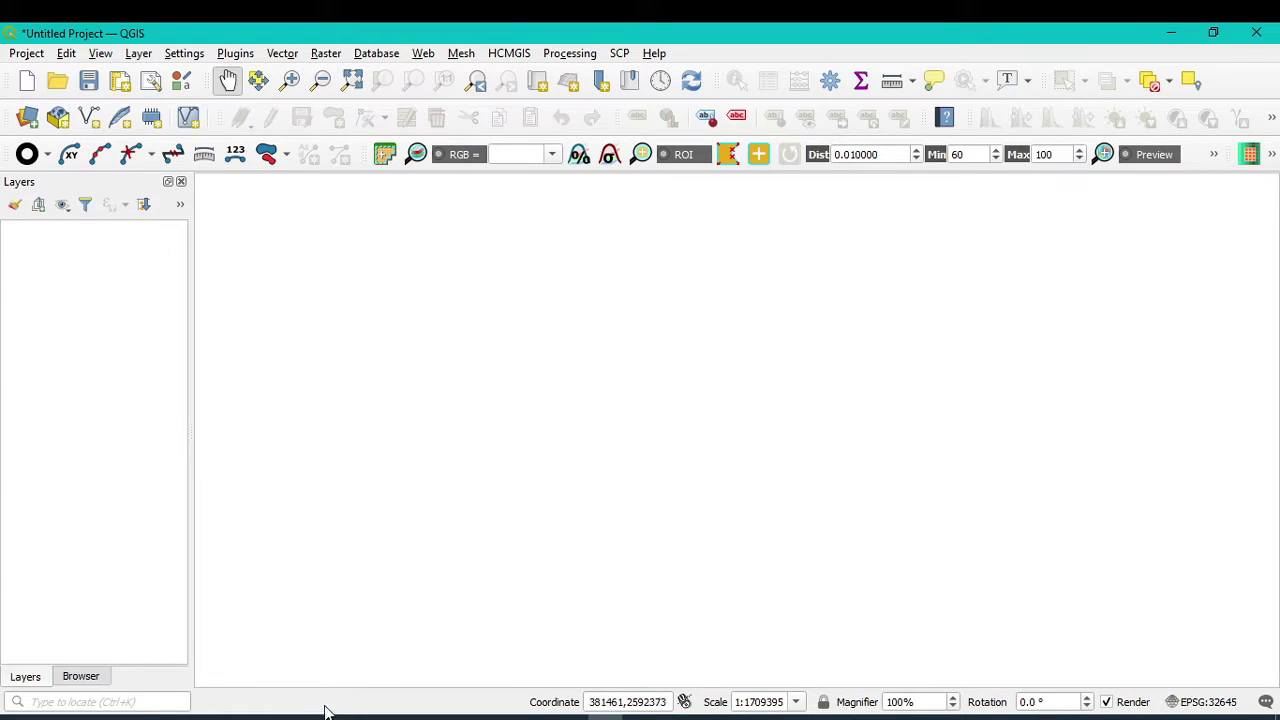
- Switch to Google Chrome and search the web for "diva gis"
mouse_move(292, 716)
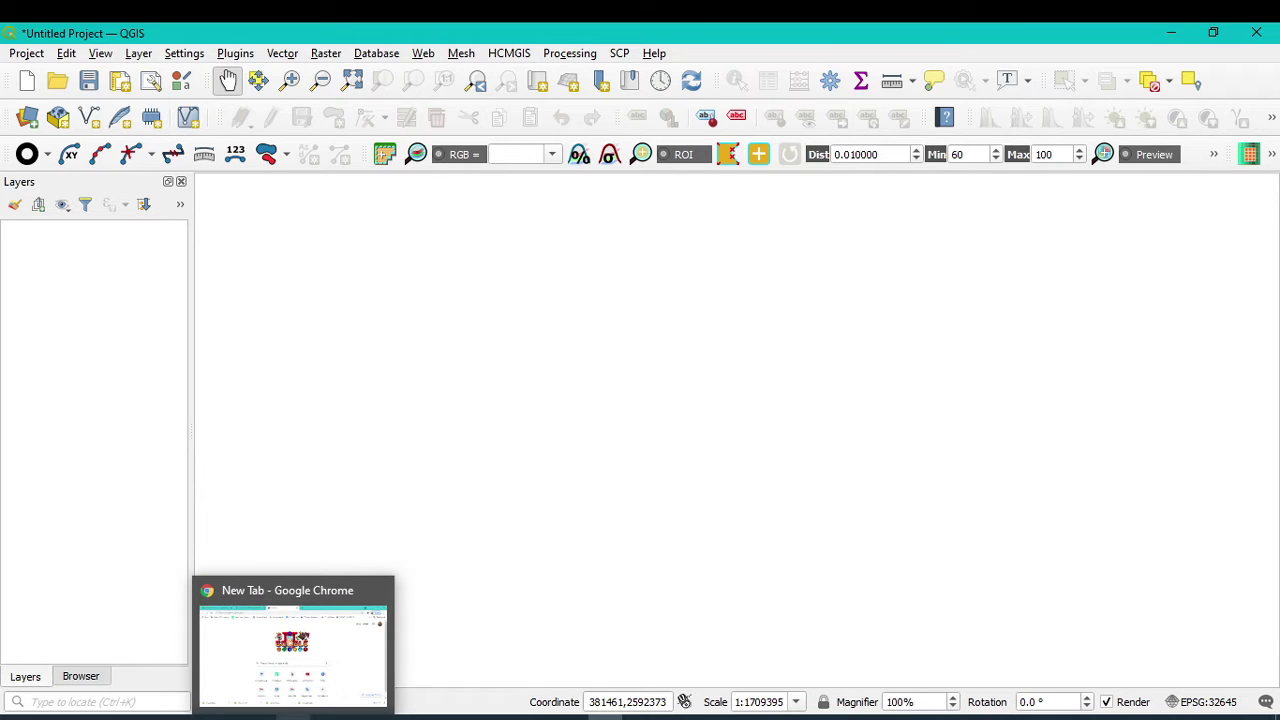
left_click(307, 680)
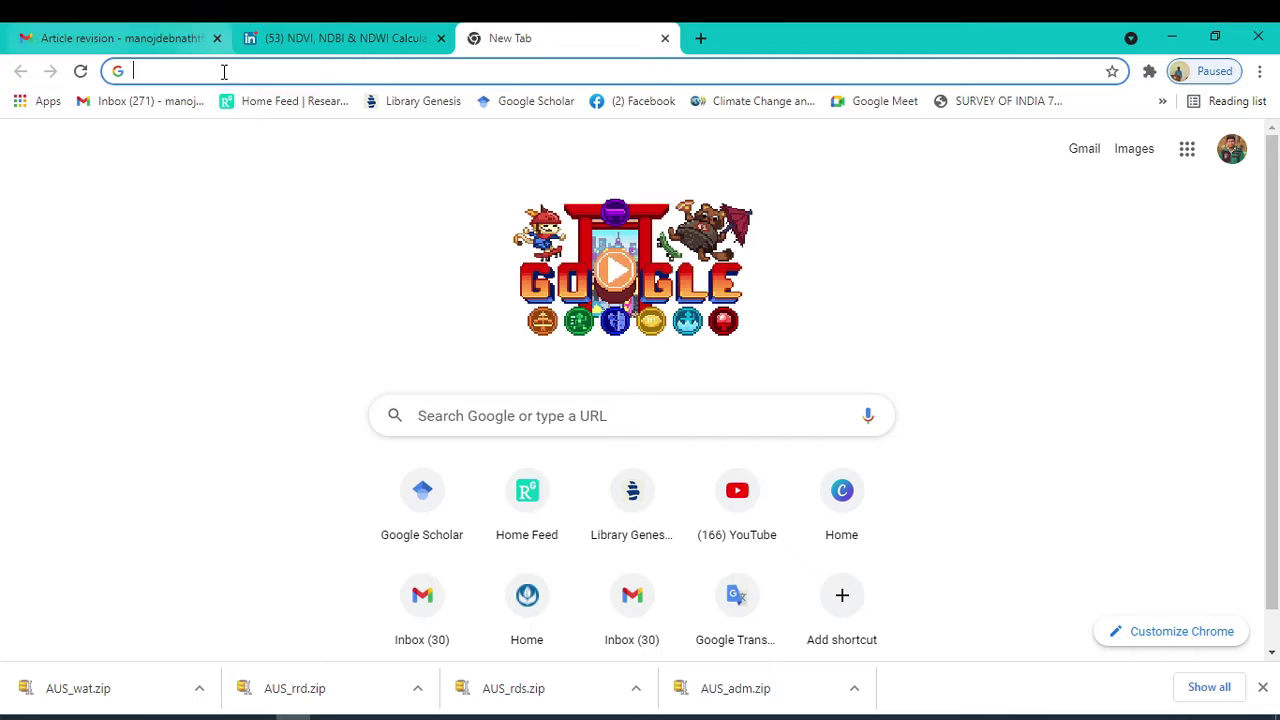
type("D")
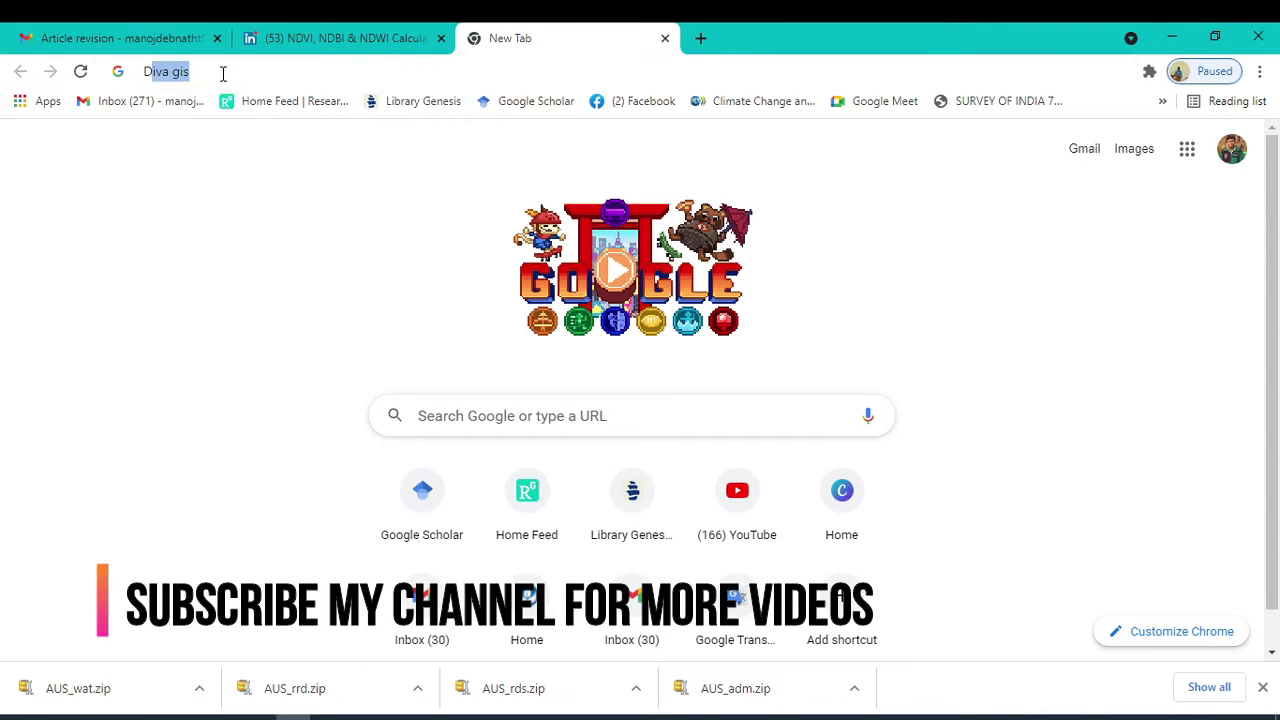
type("IVa gi")
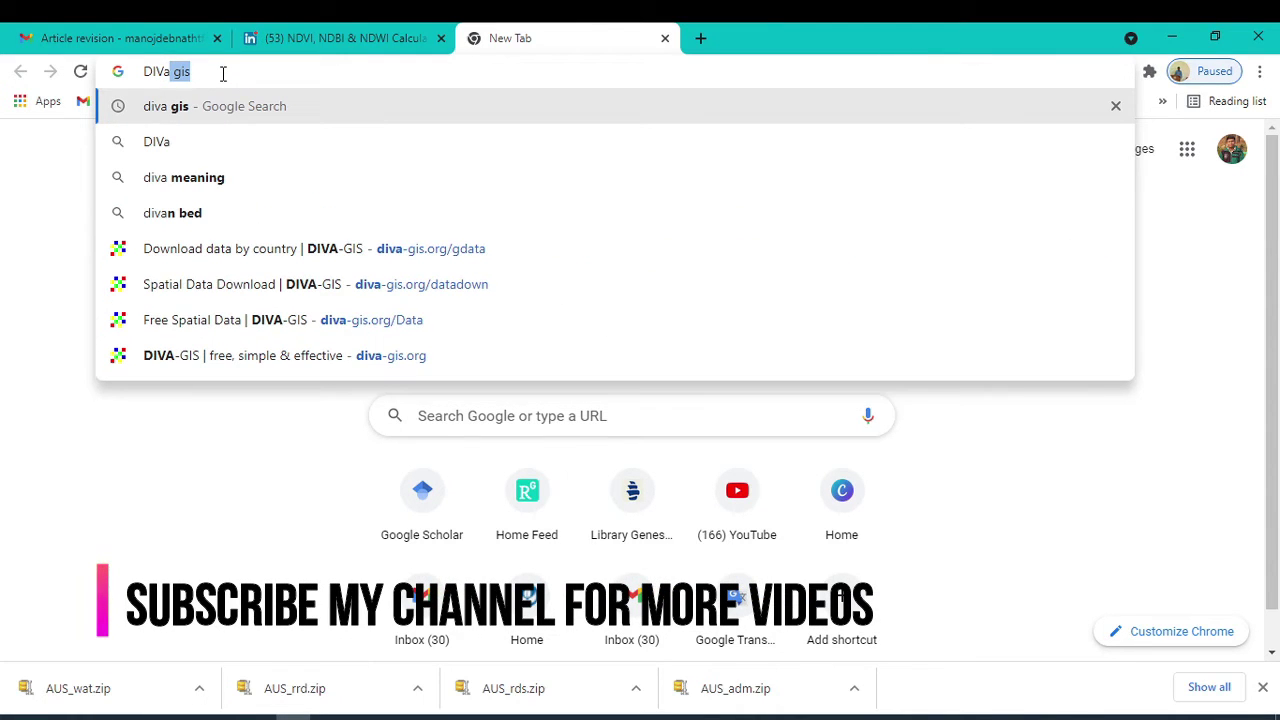
type("s")
key("Return")
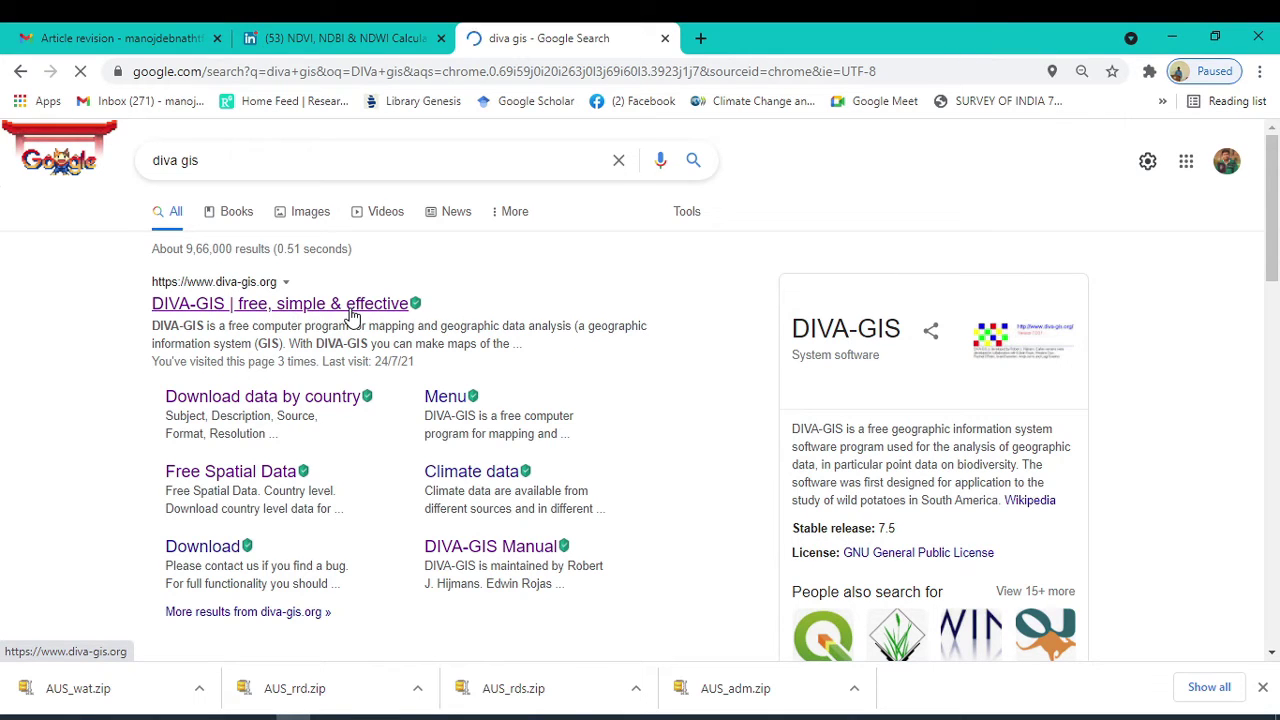
- Open the DIVA-GIS website and go to the country level data download page in its Free Spatial Data section
left_click(352, 314)
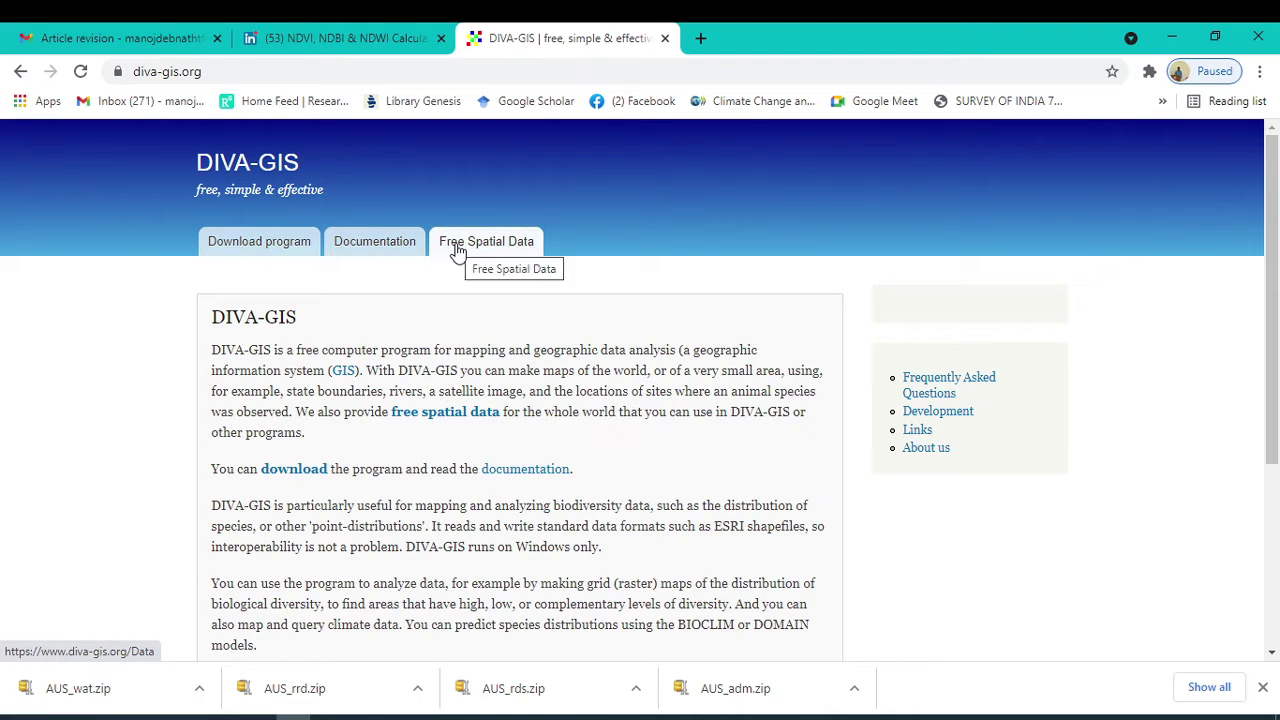
left_click(457, 250)
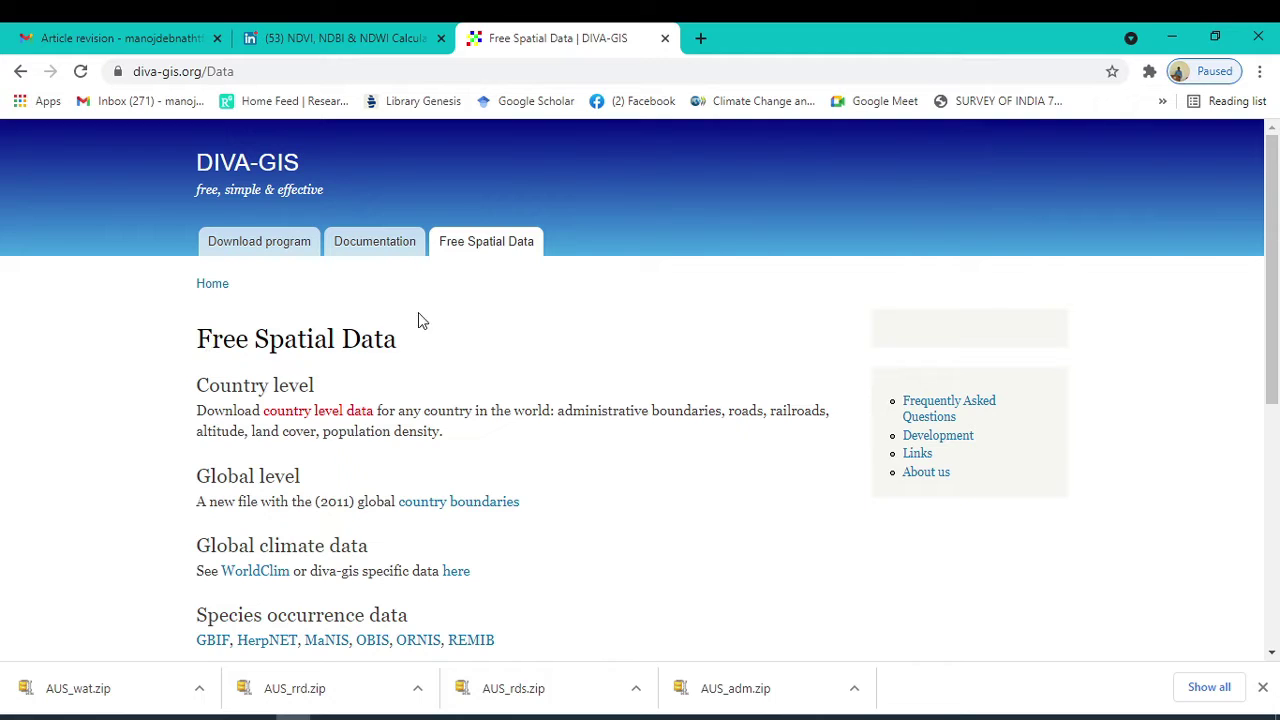
left_click(336, 416)
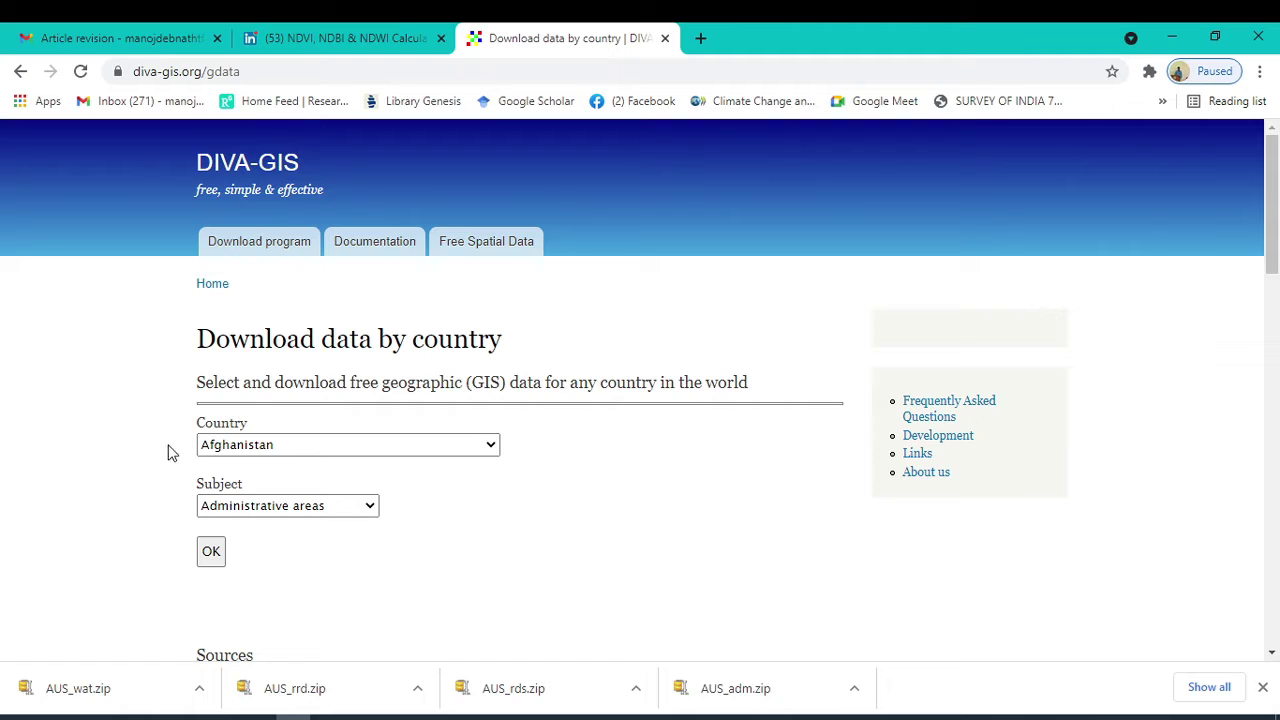
left_click(492, 446)
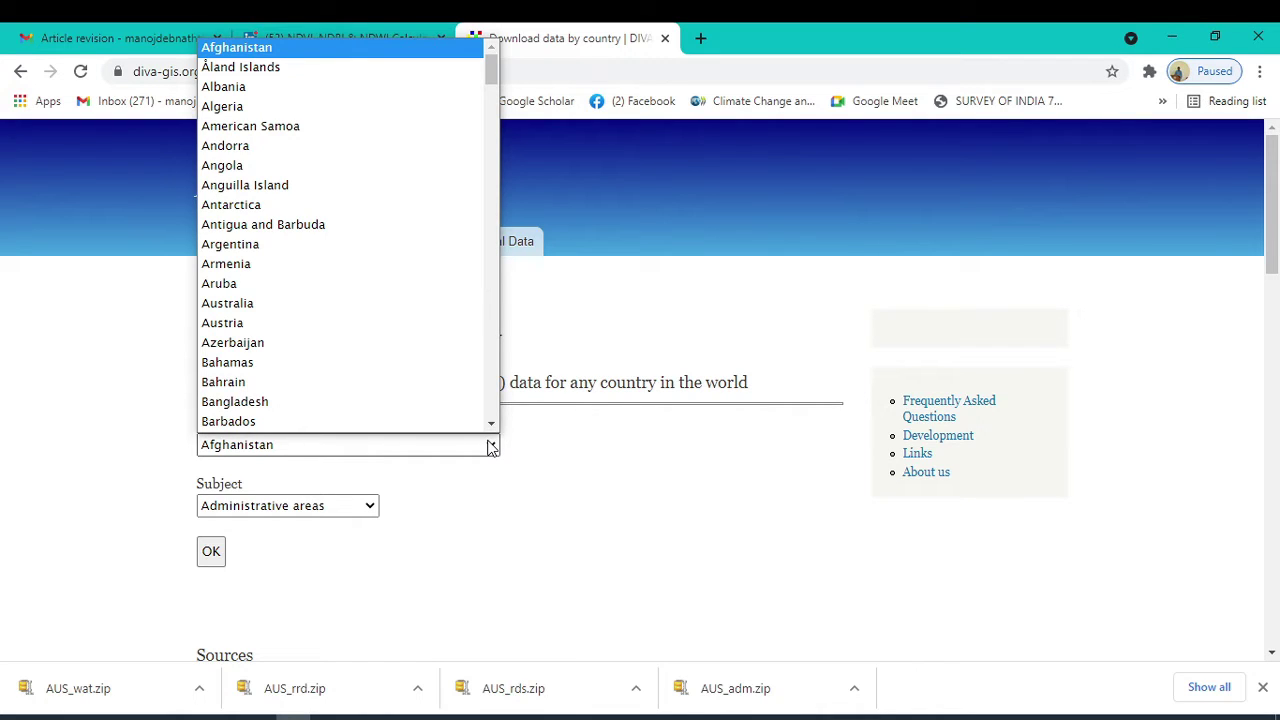
left_click(492, 447)
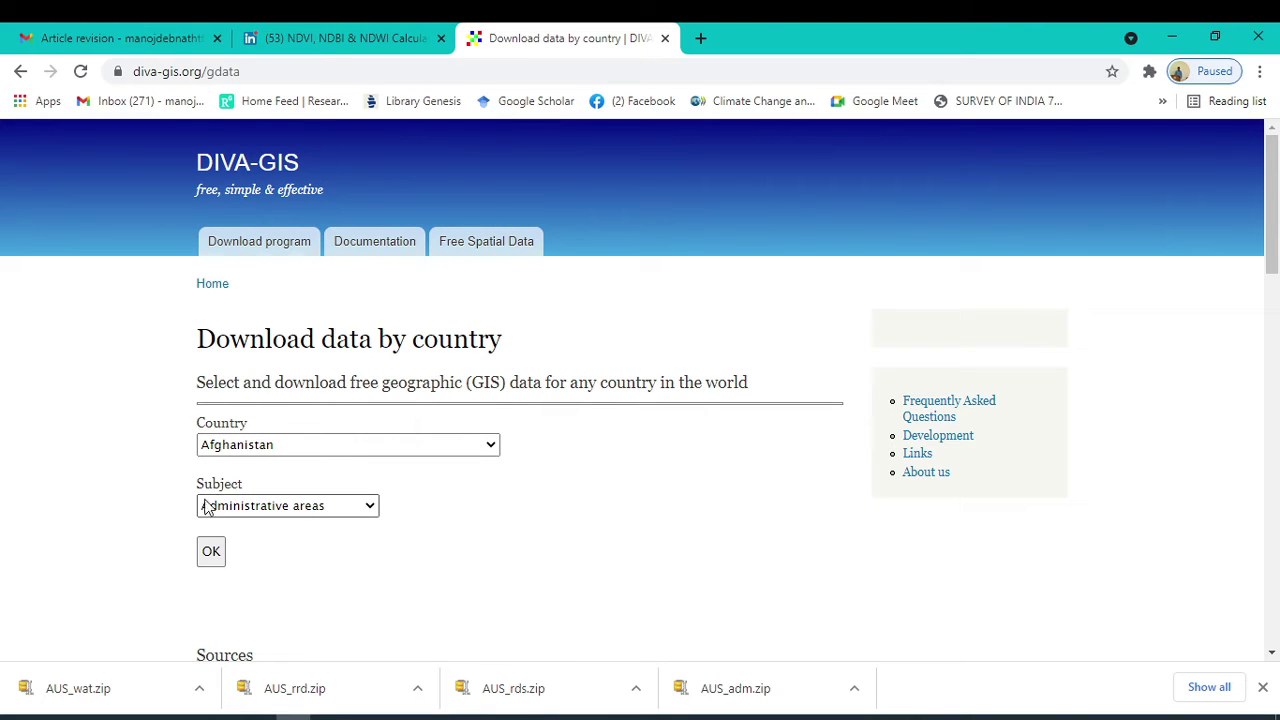
left_click(371, 507)
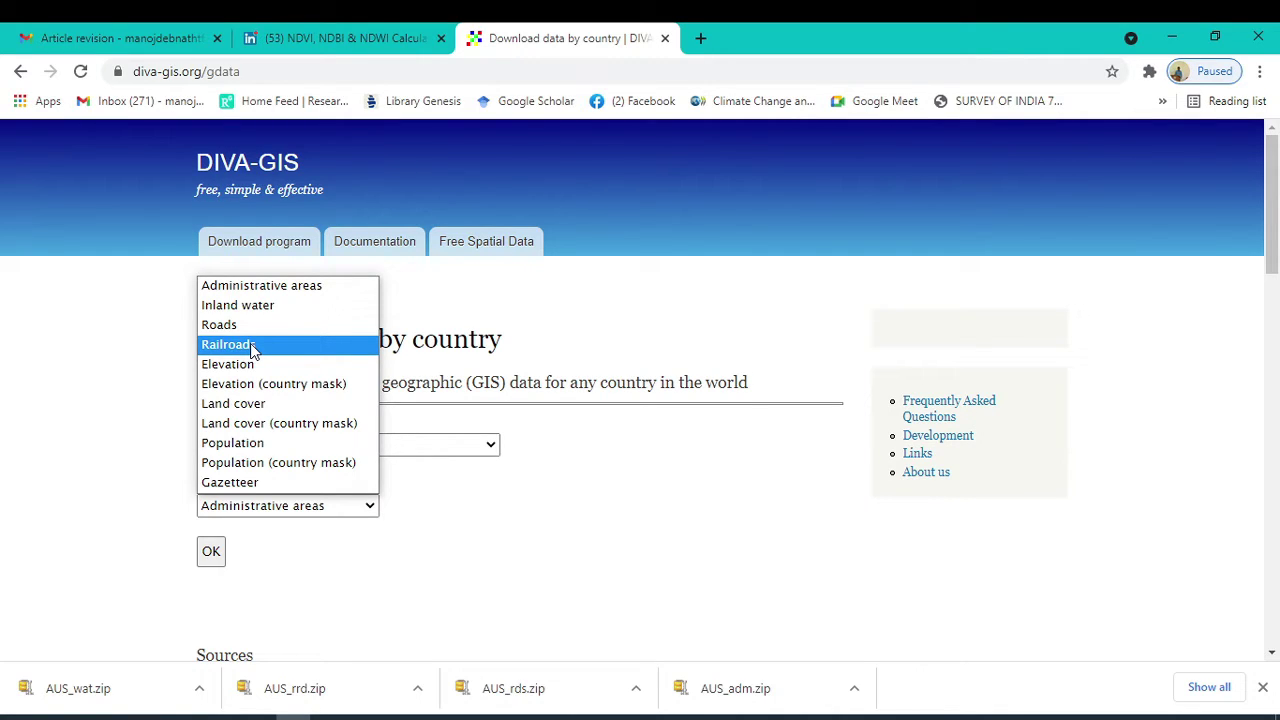
left_click(589, 517)
- Choose India as the country and download its Administrative areas data
left_click(488, 444)
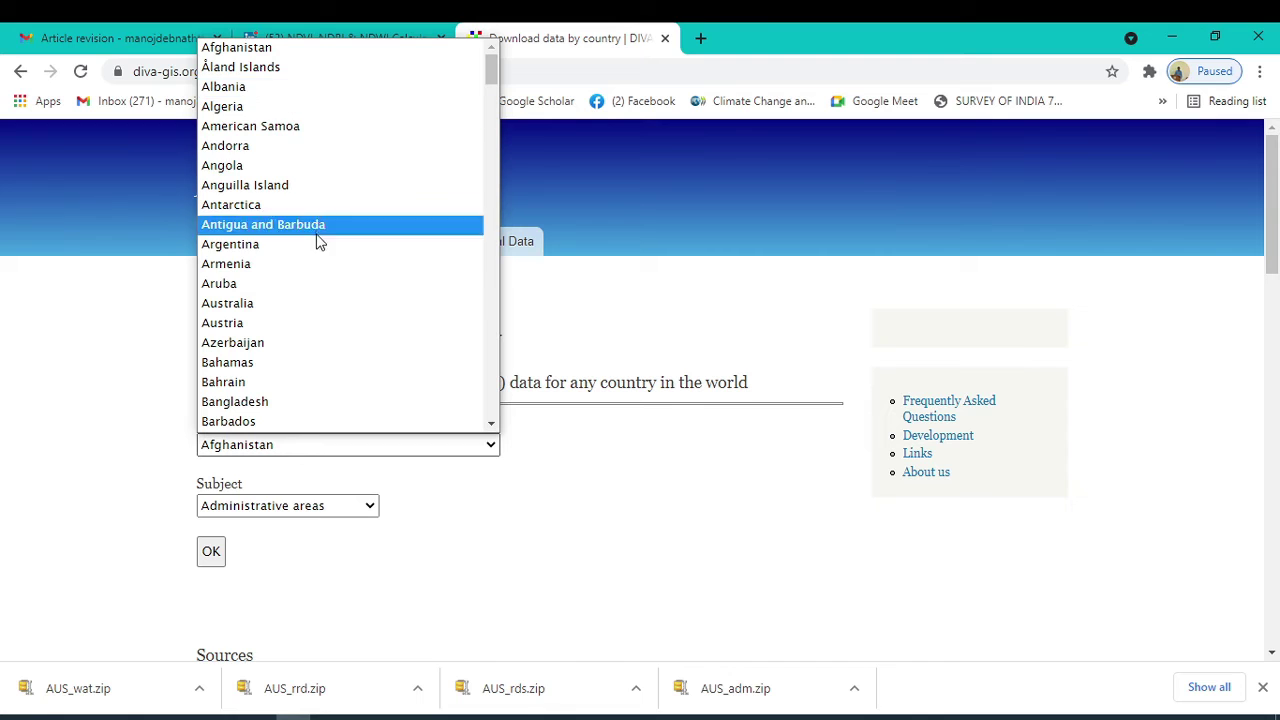
scroll(323, 272, "down", 5)
scroll(323, 272, "down", 6)
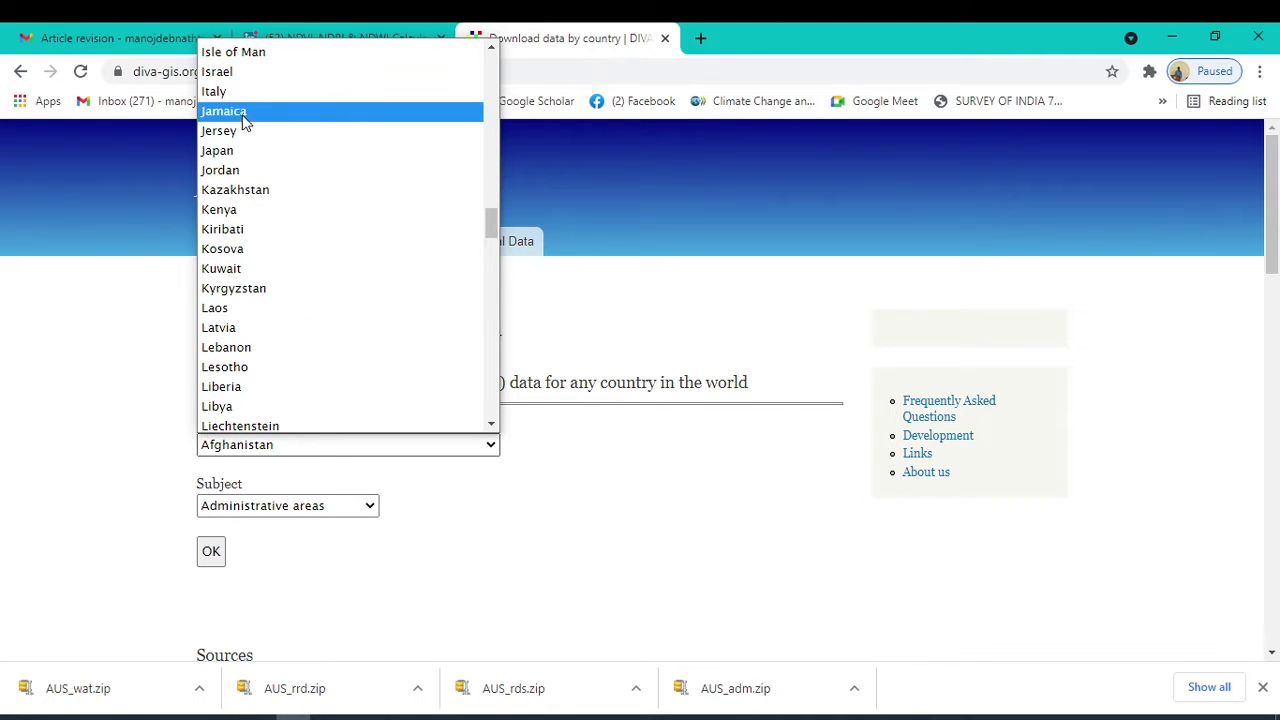
scroll(233, 177, "up", 2)
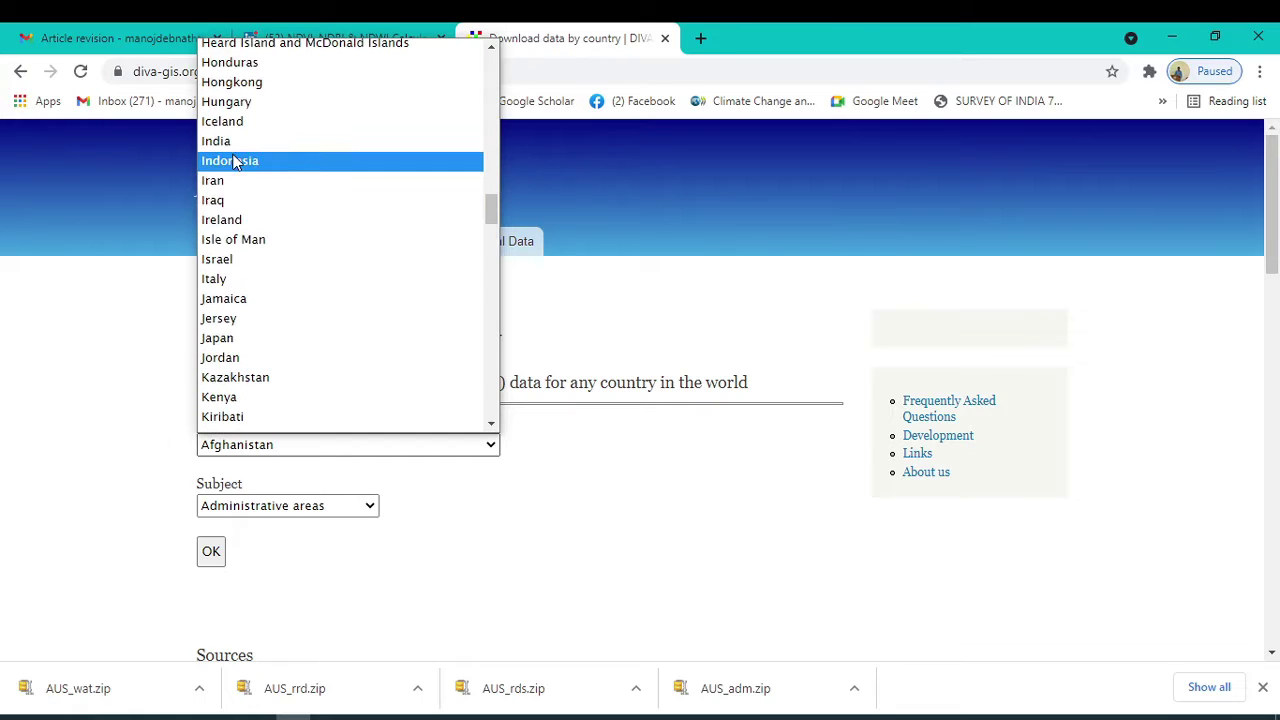
left_click(226, 141)
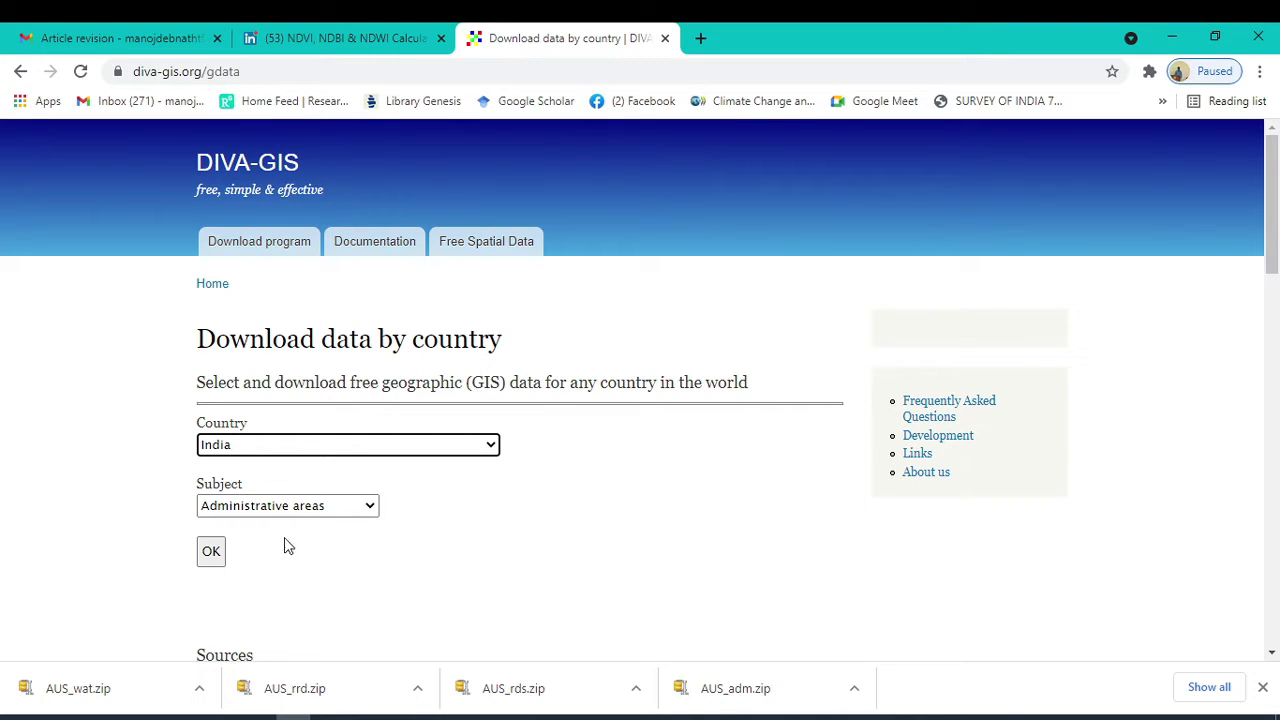
left_click(211, 556)
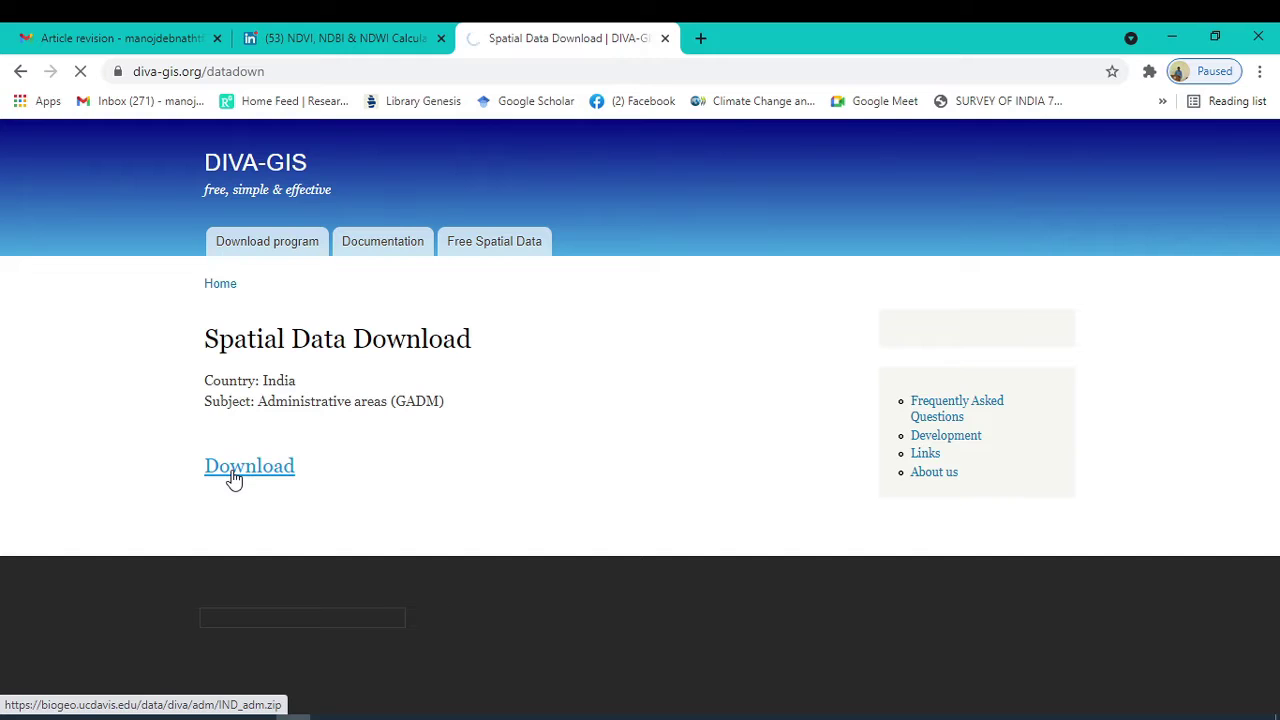
left_click(232, 479)
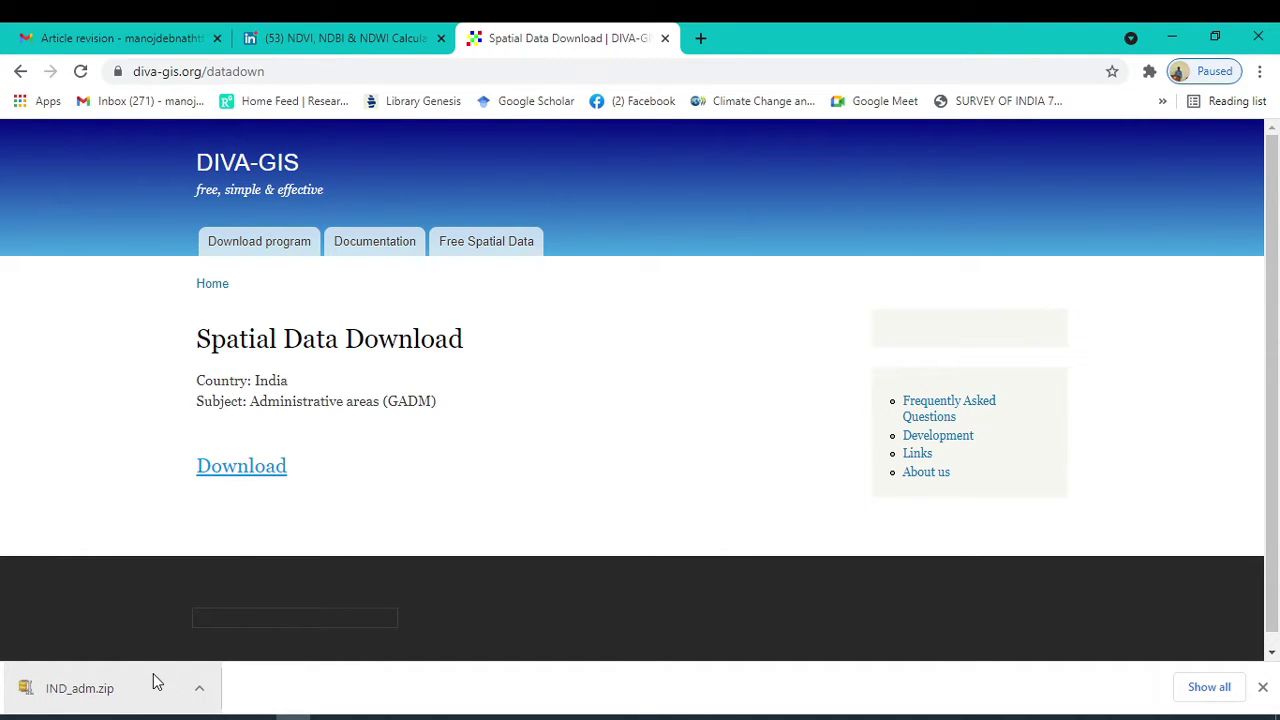
- Return to the country data form and download the Inland water data for India
left_click(20, 71)
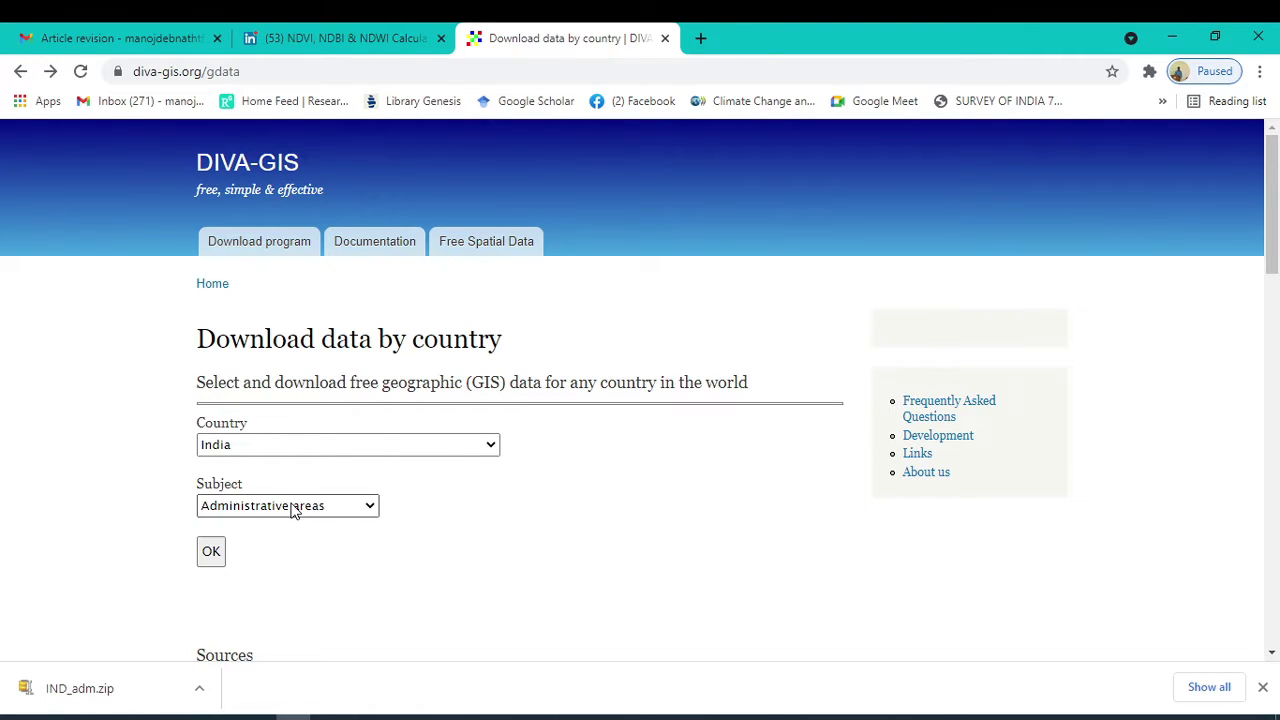
left_click(293, 507)
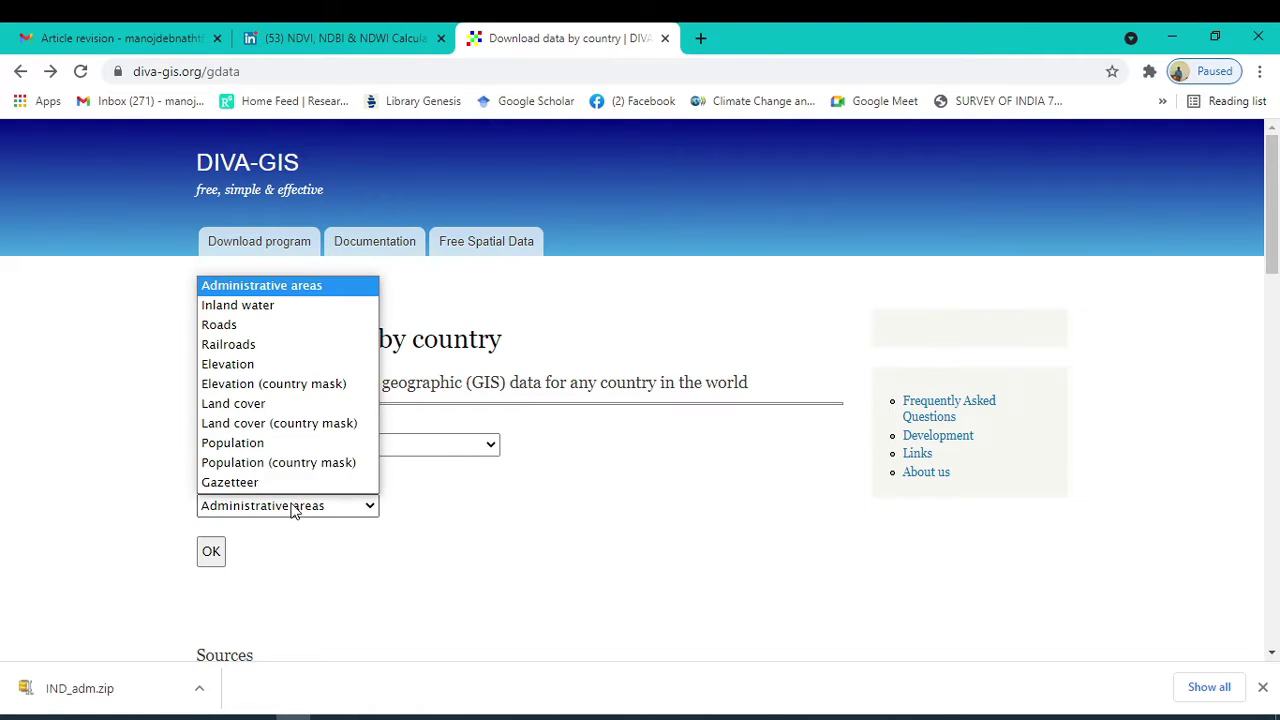
left_click(250, 306)
left_click(211, 553)
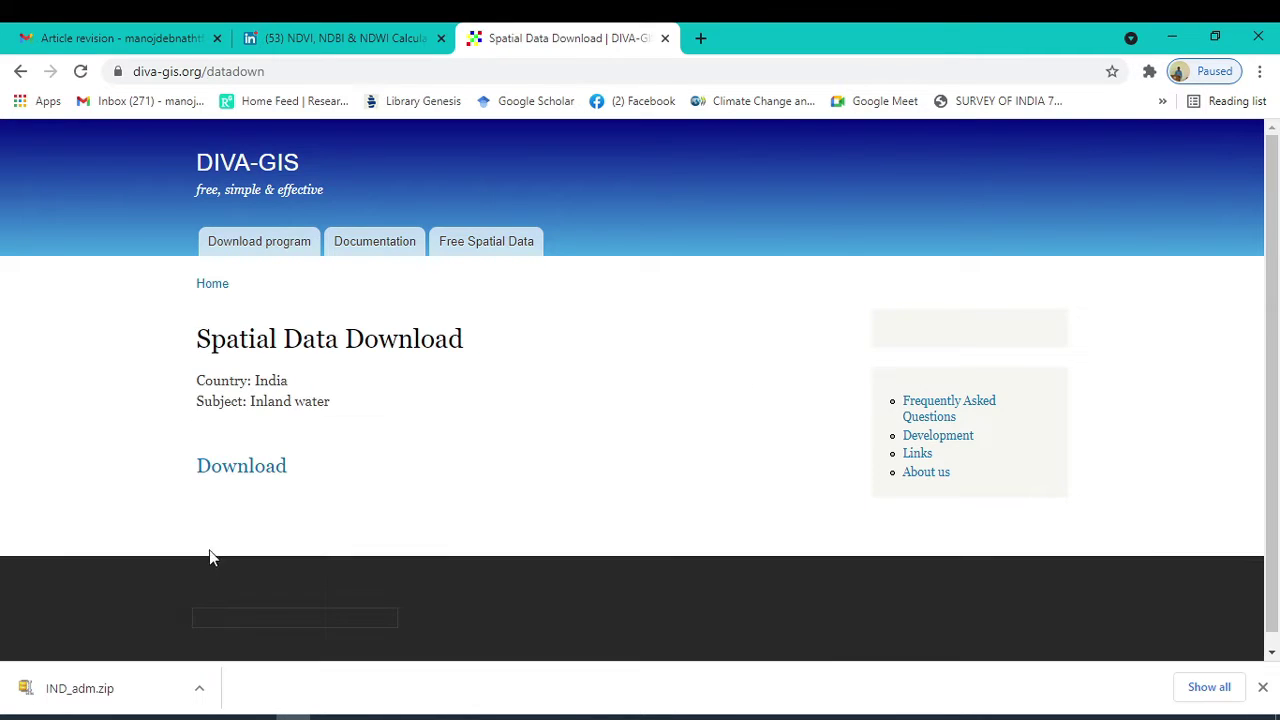
left_click(240, 478)
- Go back to the country data form and download the Roads data for India
left_click(20, 71)
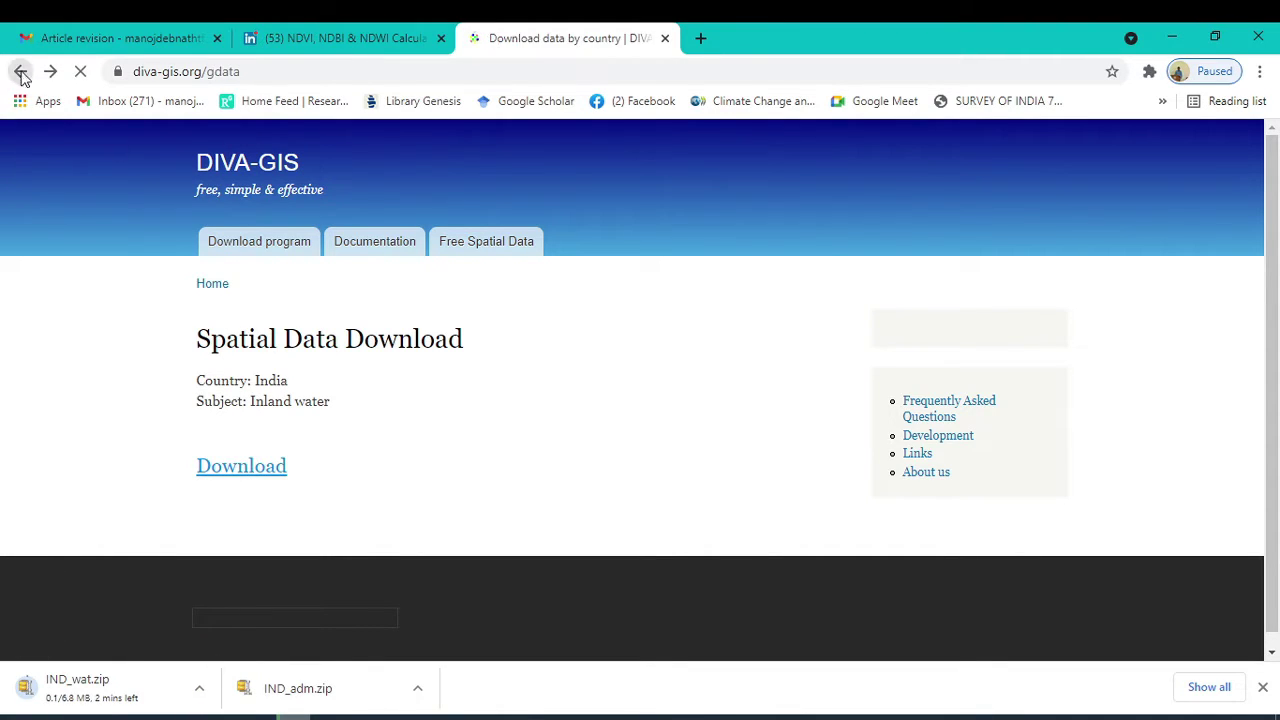
left_click(293, 509)
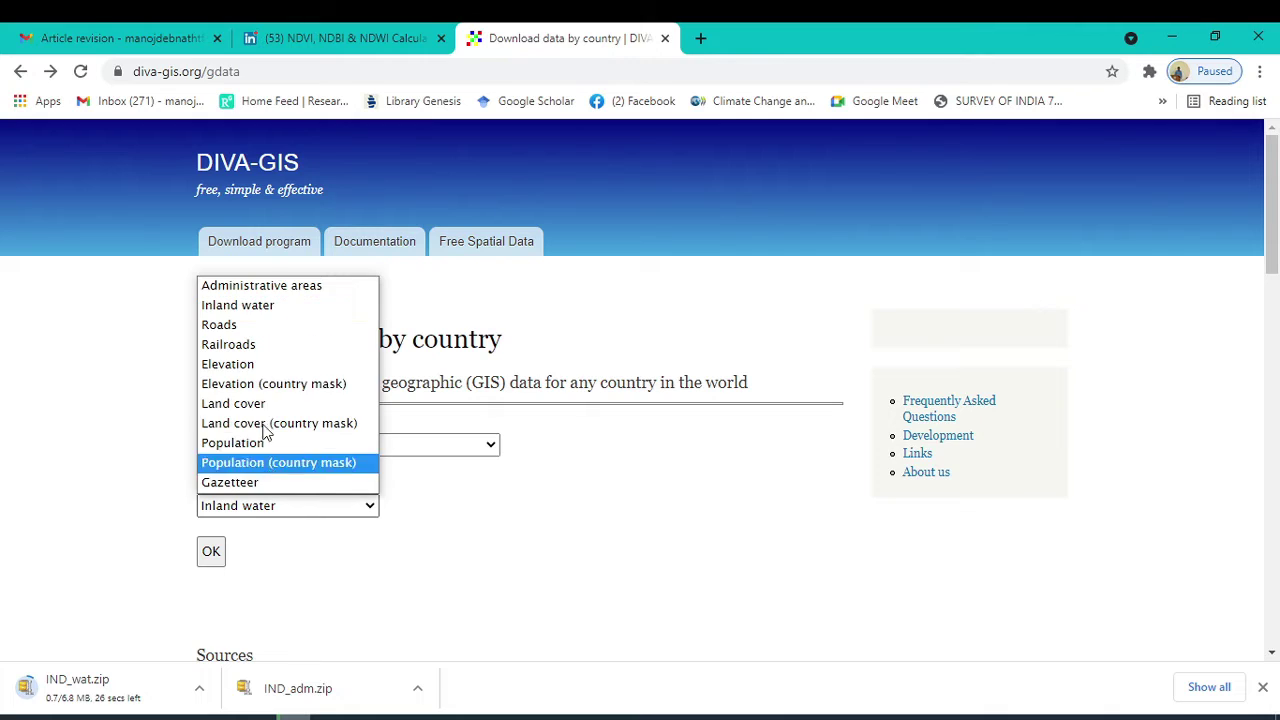
left_click(255, 330)
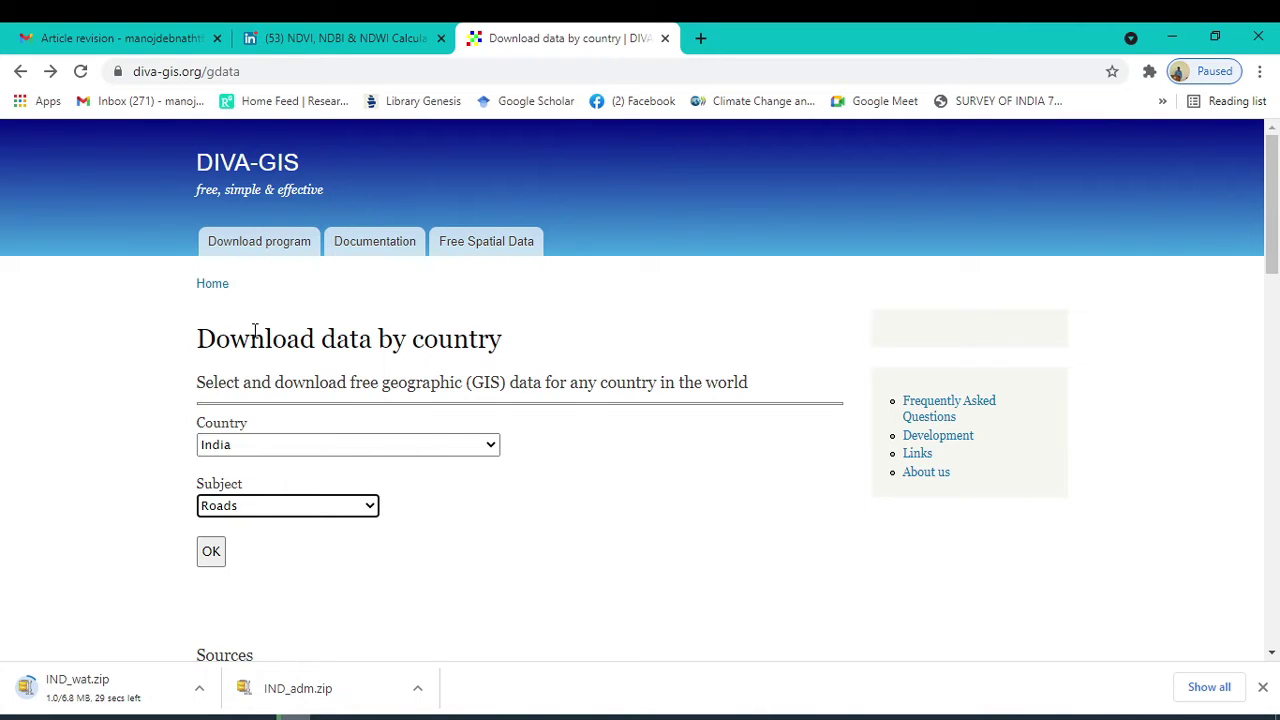
left_click(212, 556)
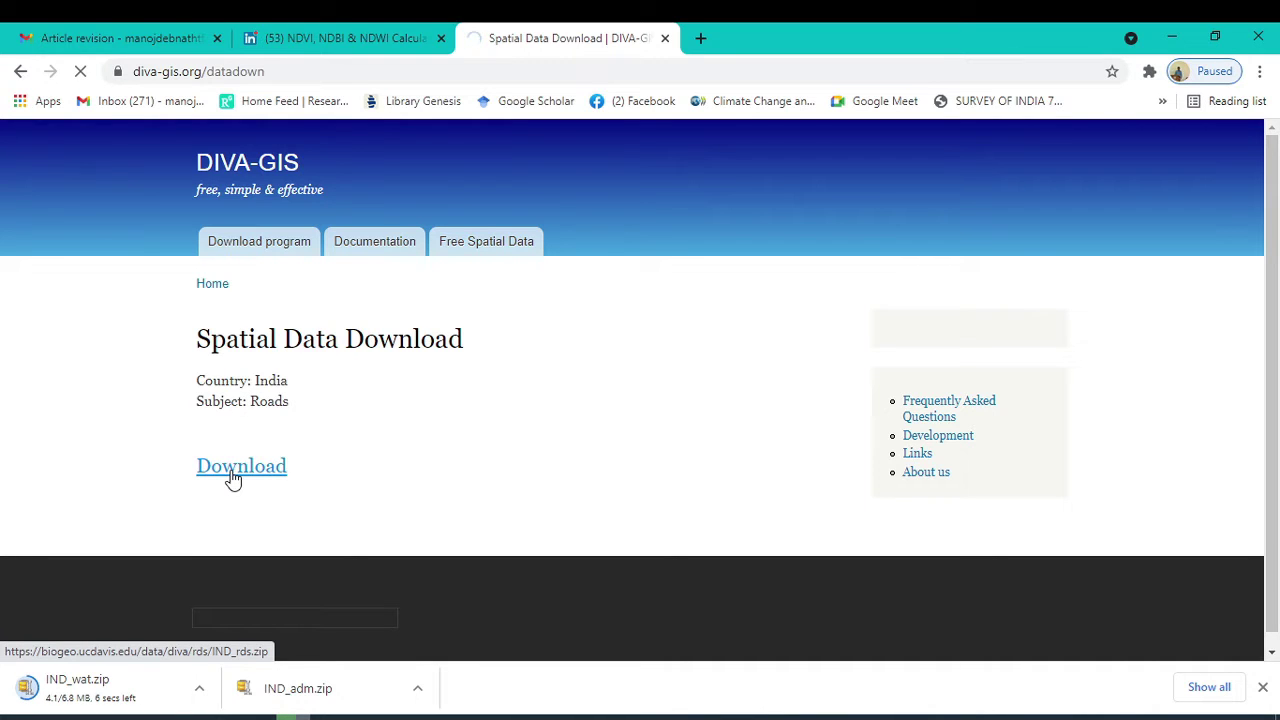
left_click(232, 479)
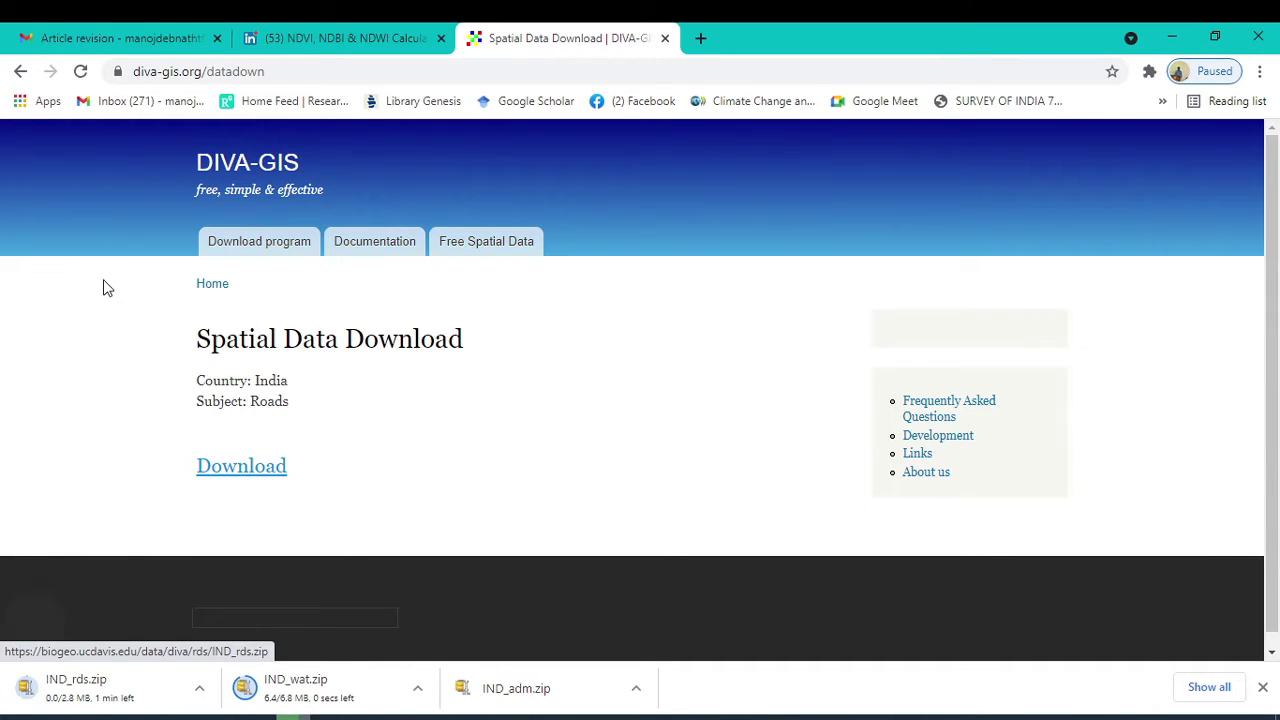
- Go back to the country data form and download the Railroads data for India
left_click(22, 76)
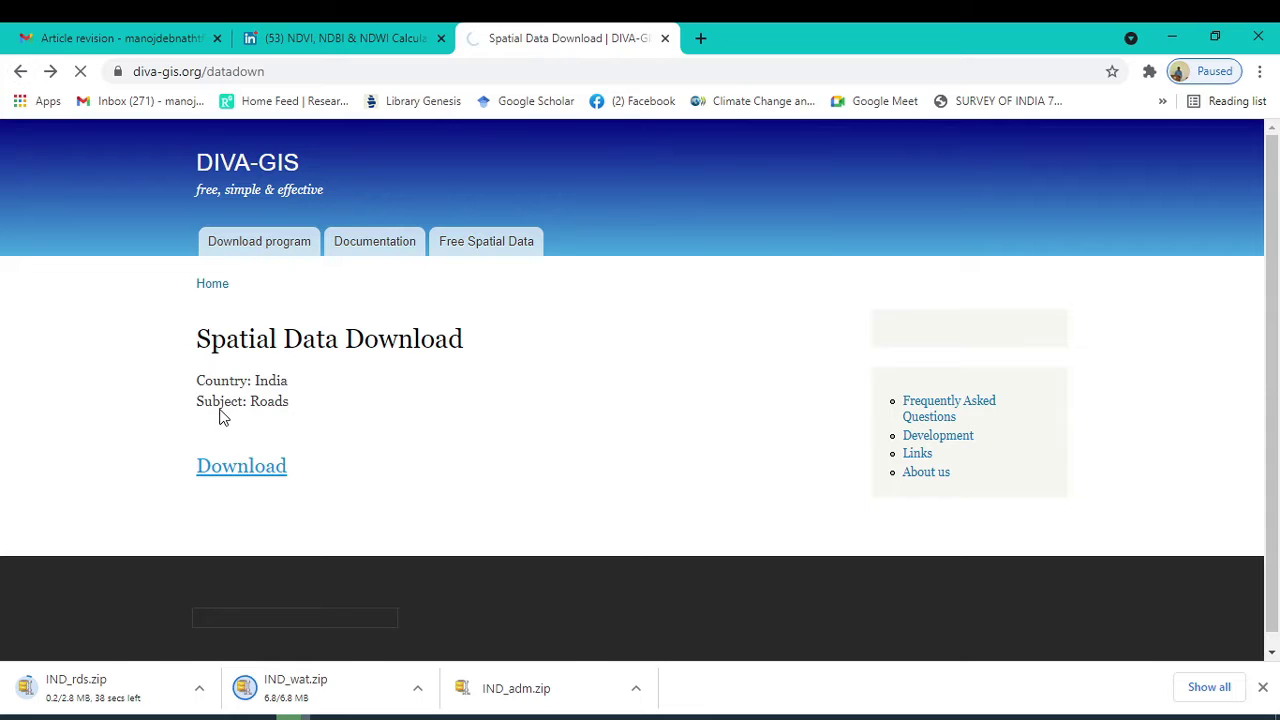
left_click(259, 447)
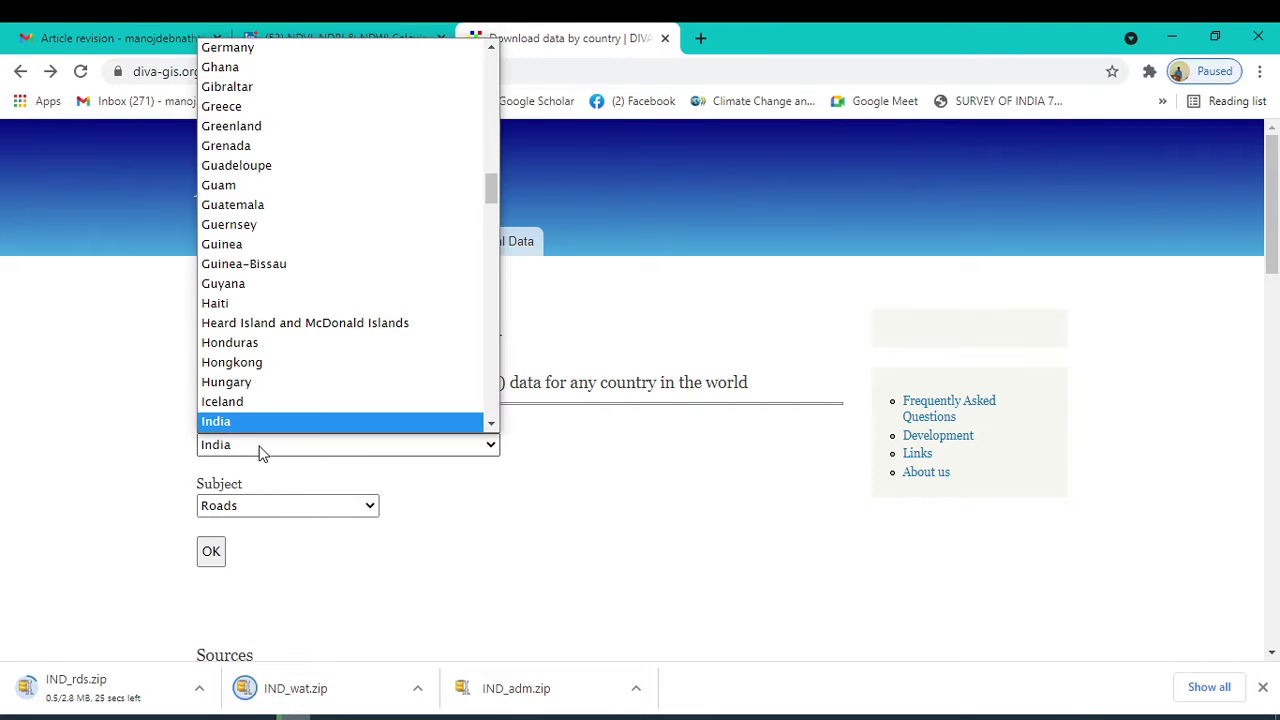
left_click(244, 505)
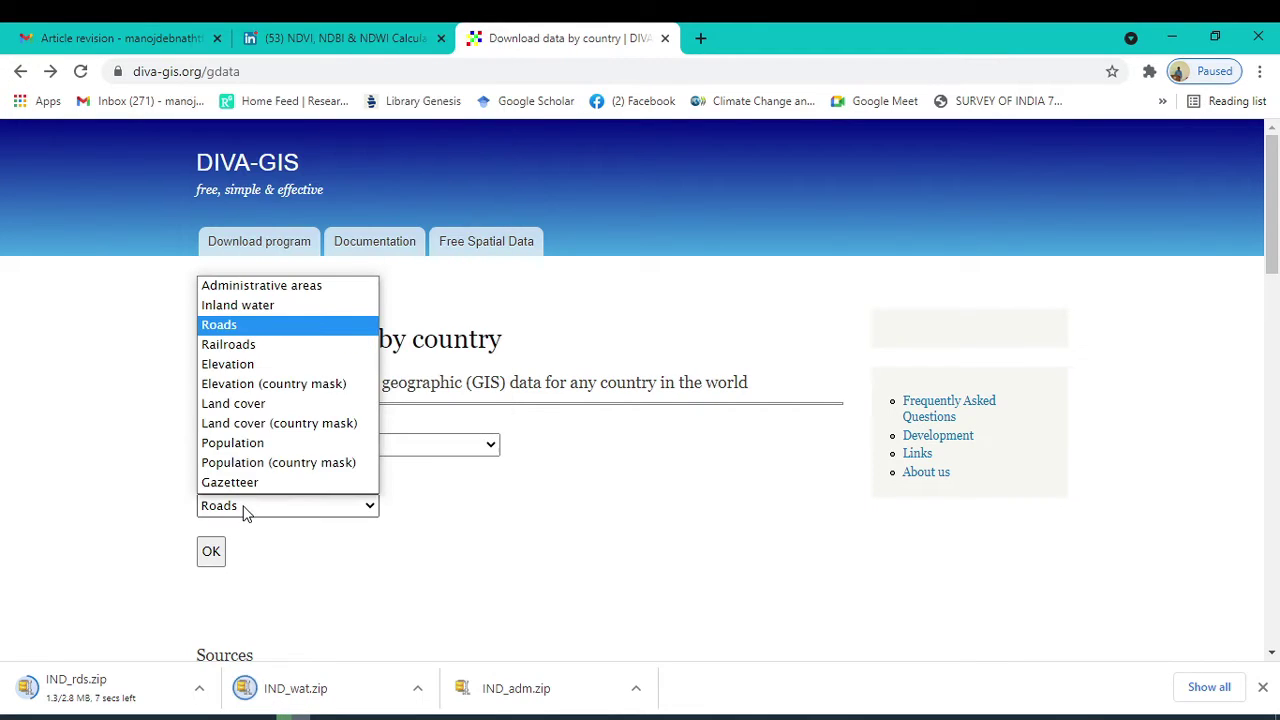
left_click(229, 350)
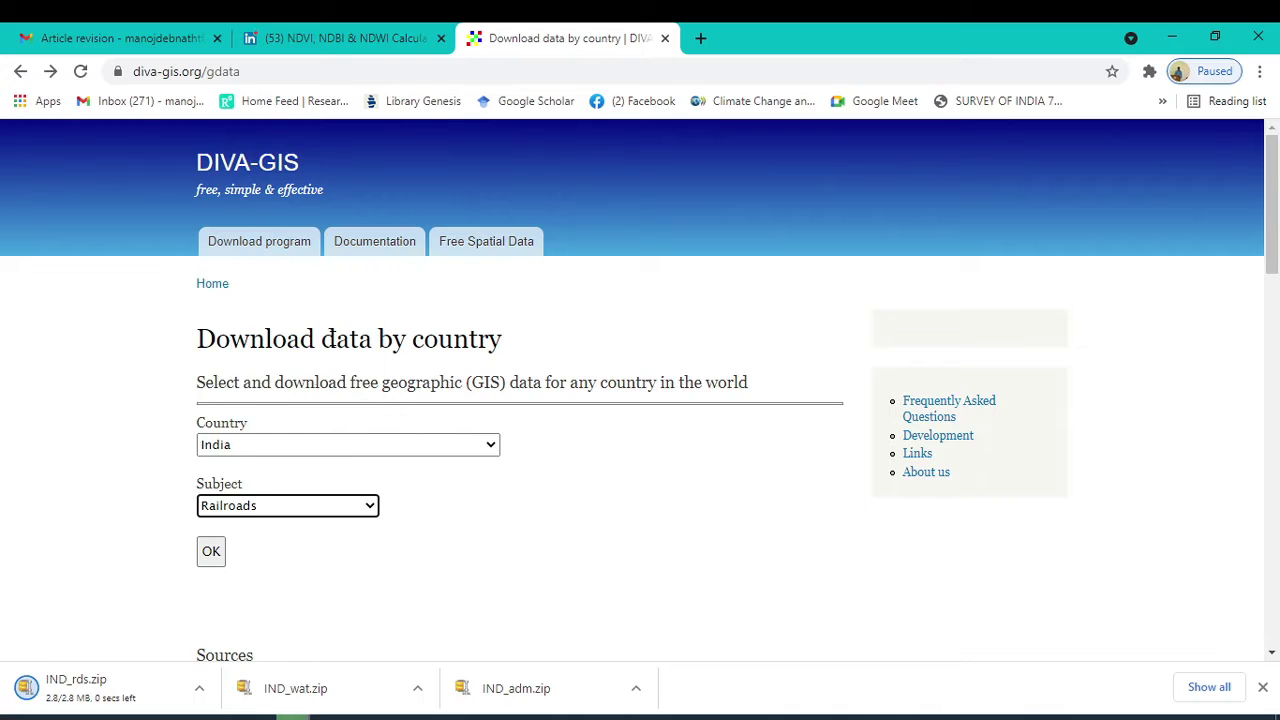
left_click(216, 555)
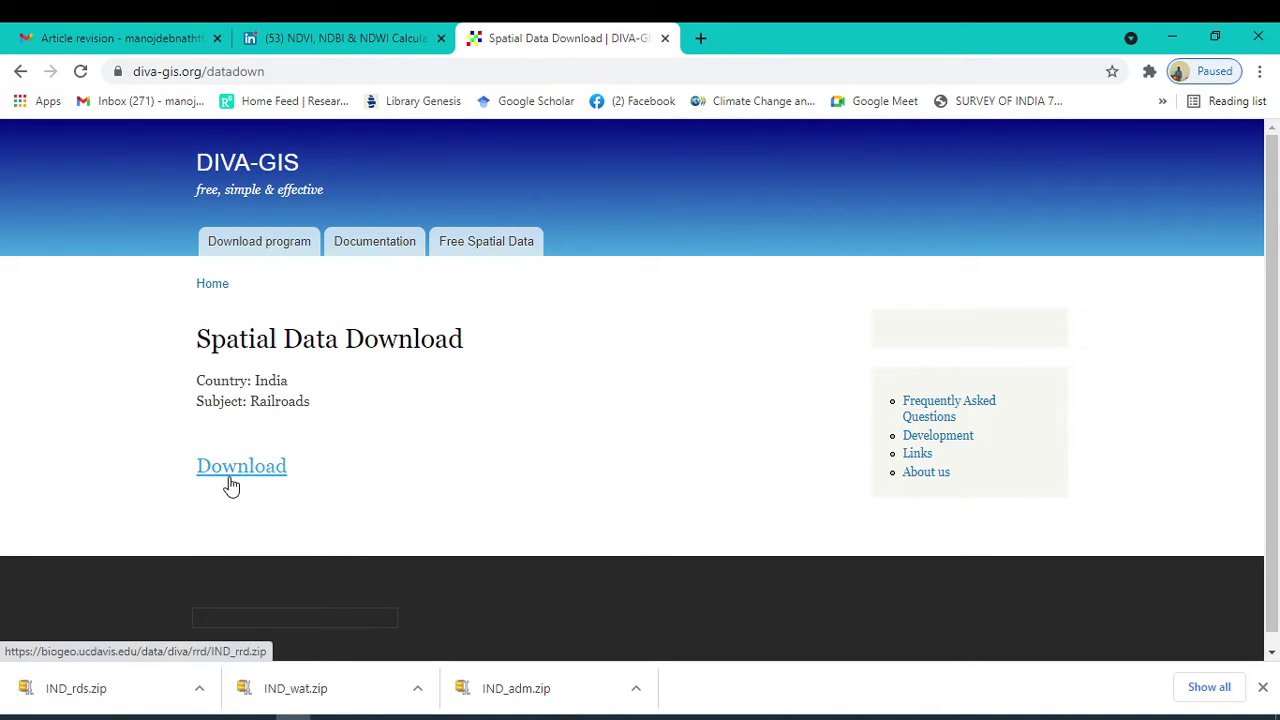
left_click(231, 484)
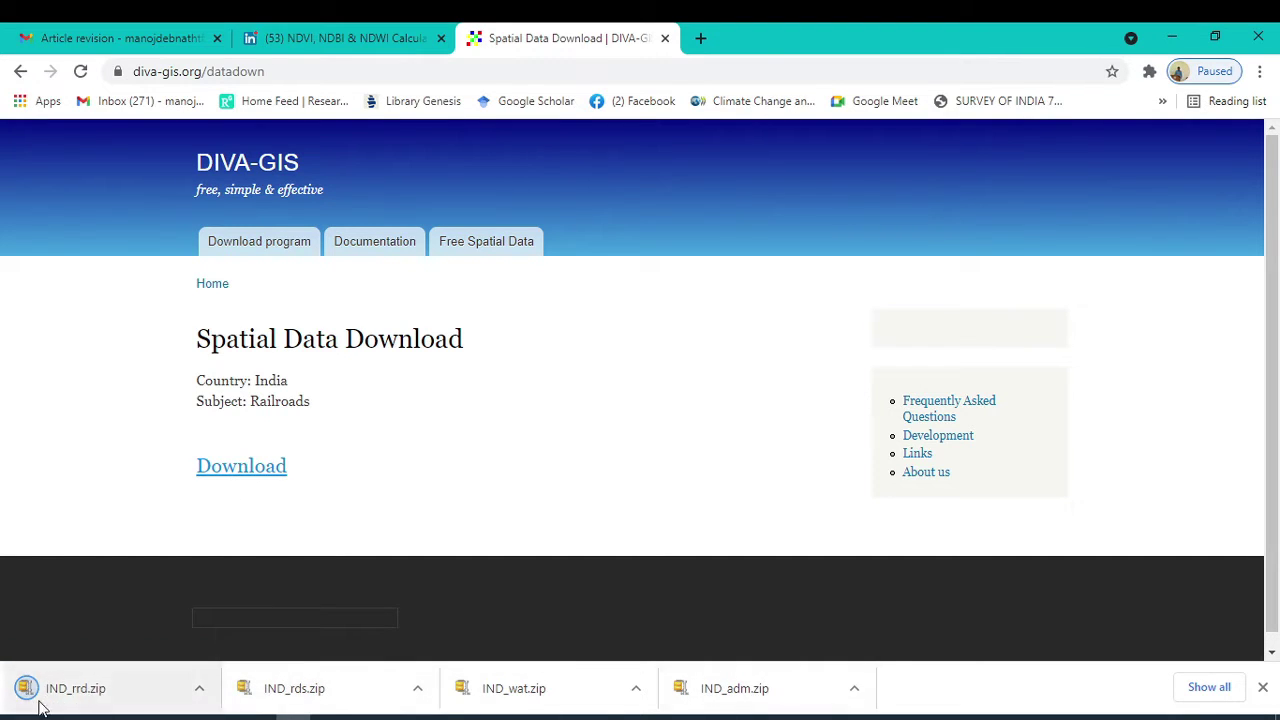
- Show the downloaded IND_adm.zip in its folder and maximize the folder window
left_click(855, 690)
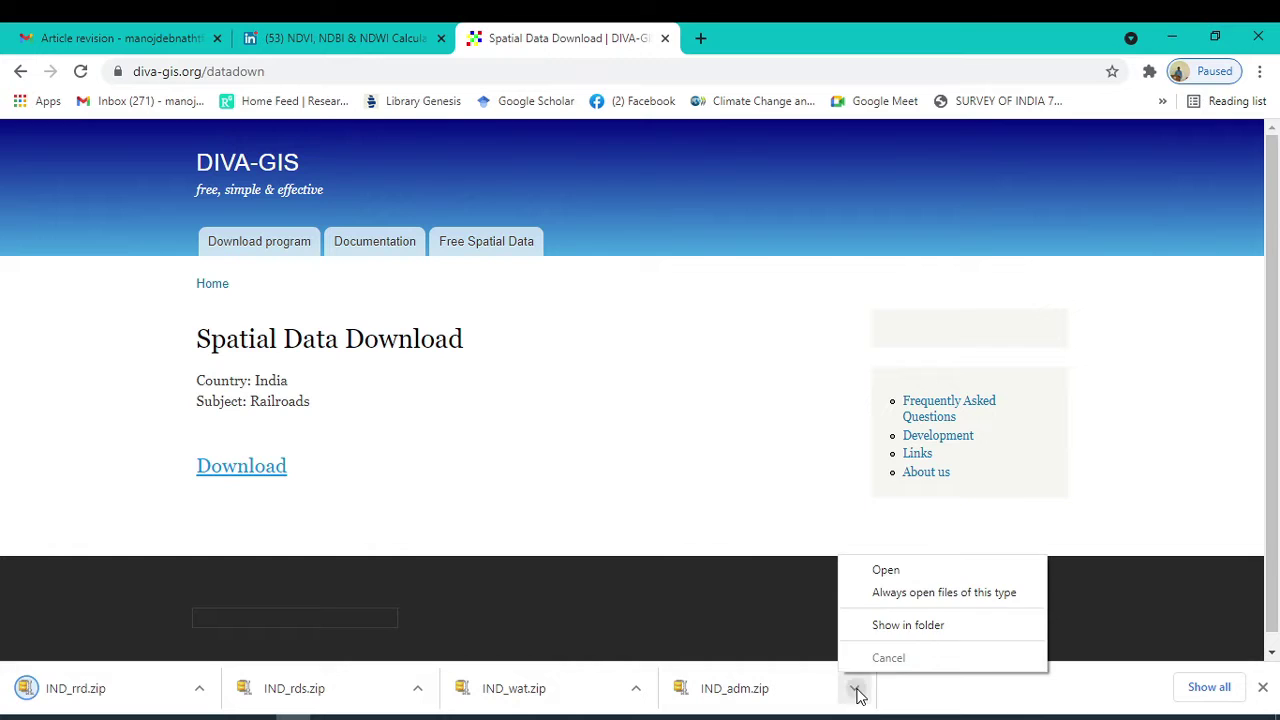
left_click(889, 626)
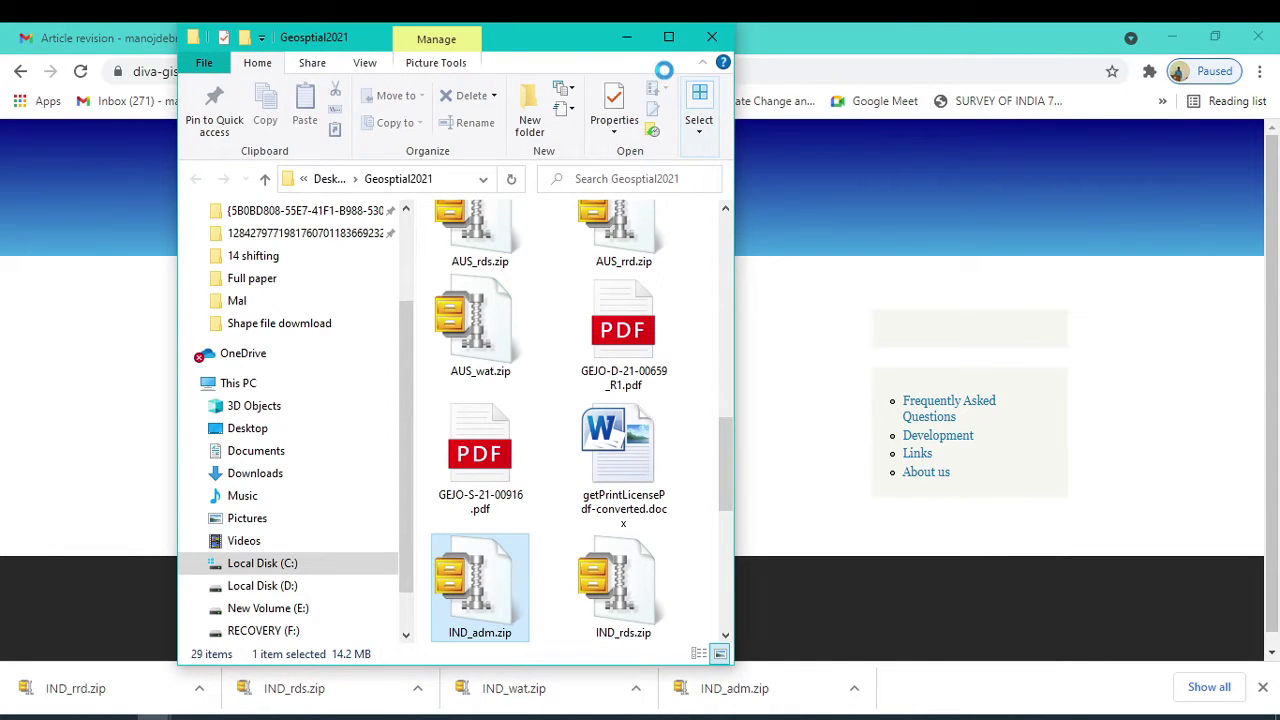
left_click(669, 37)
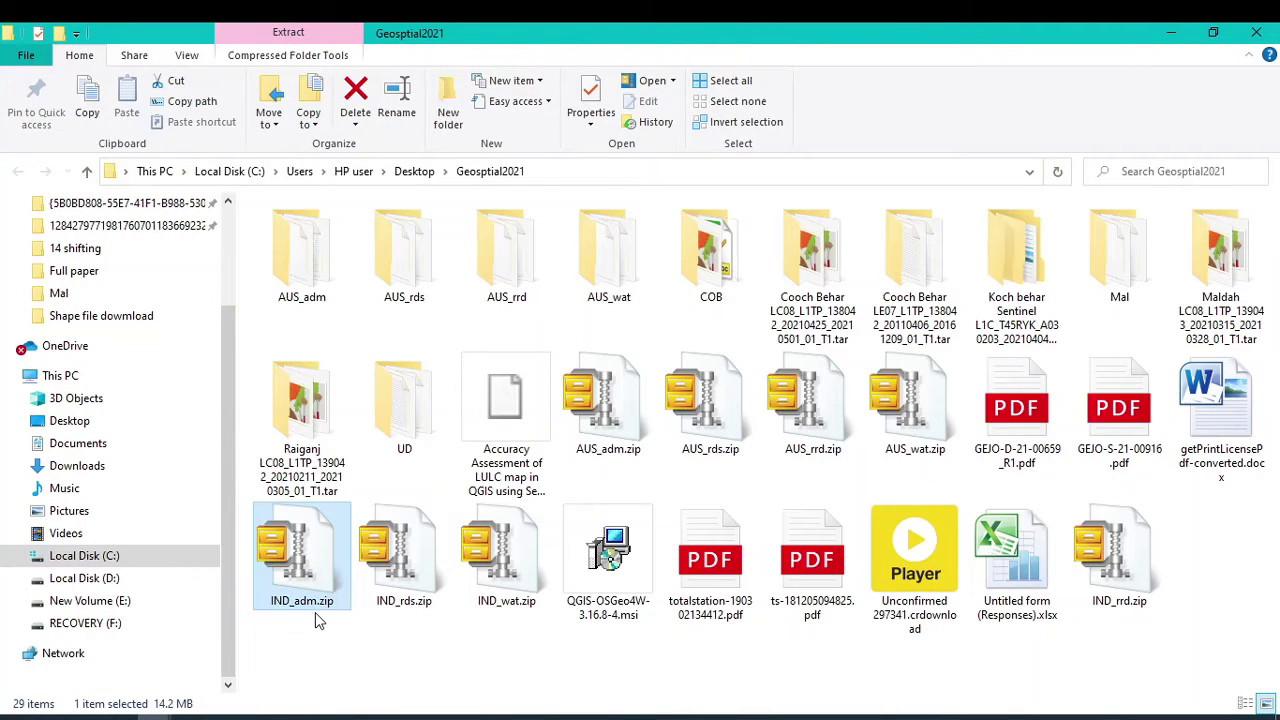
- Refresh the Geosptial2021 folder and open the IND_adm.zip archive
right_click(464, 643)
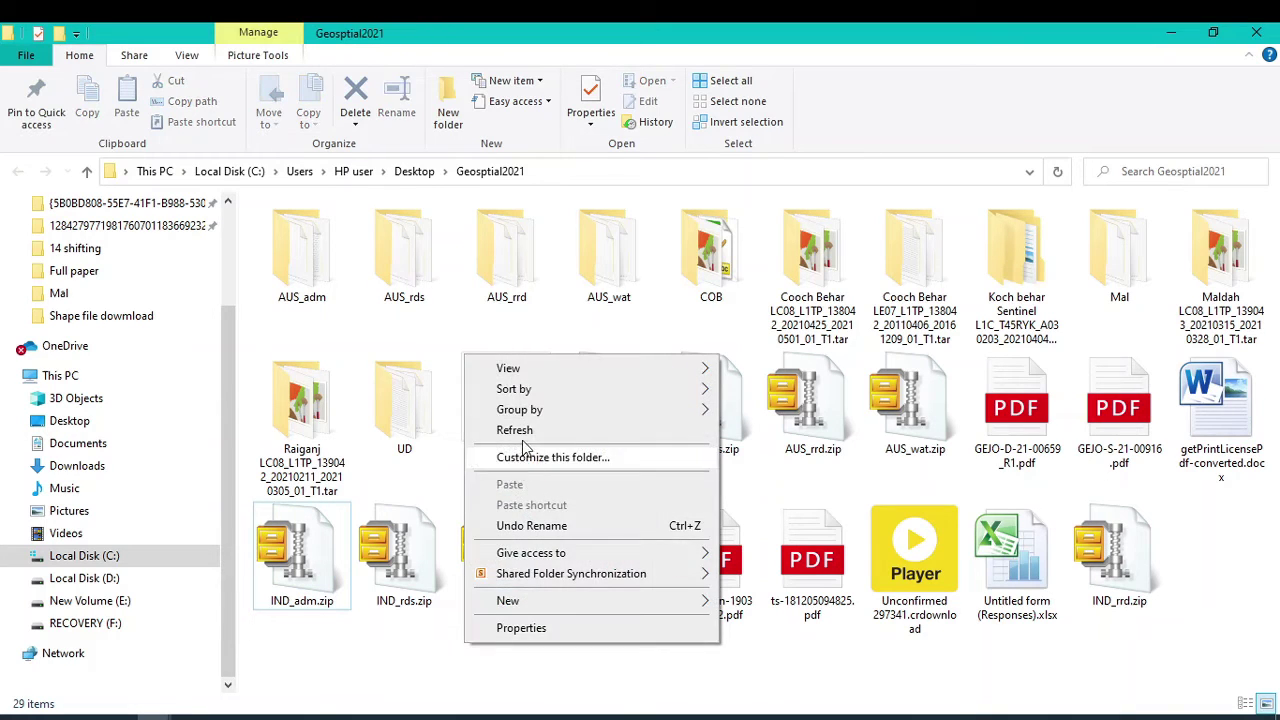
left_click(514, 440)
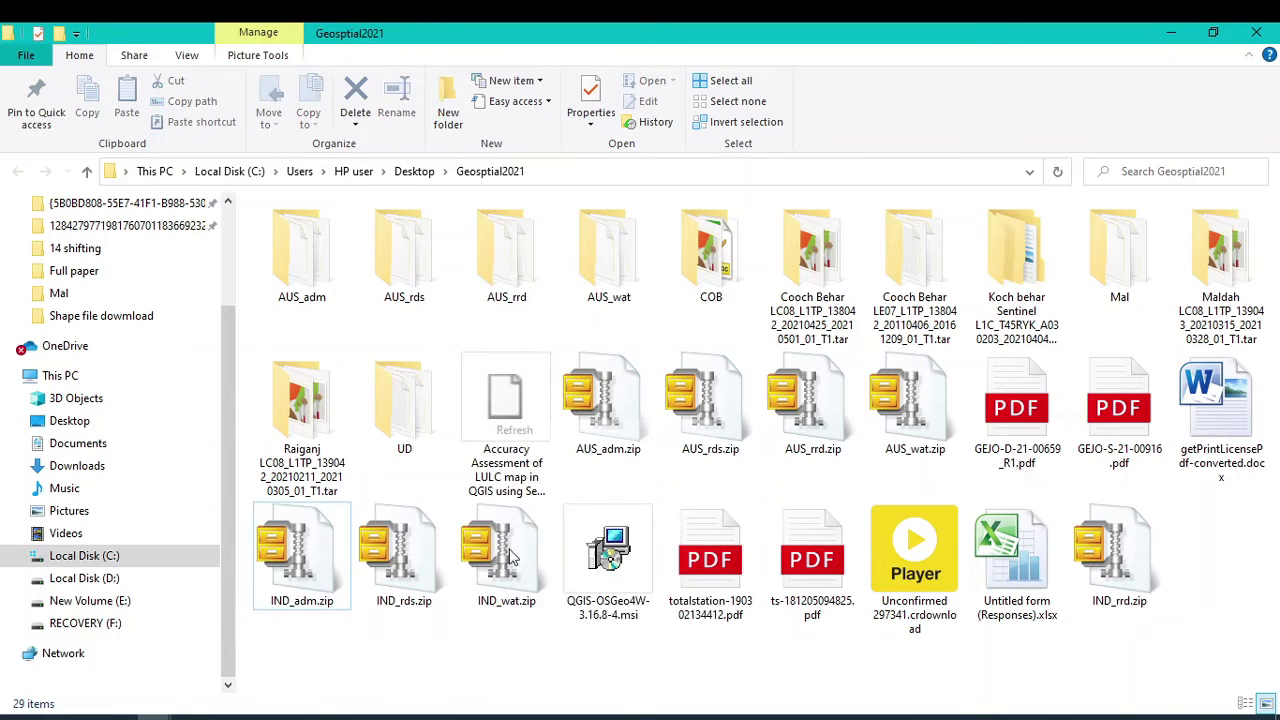
double_click(306, 592)
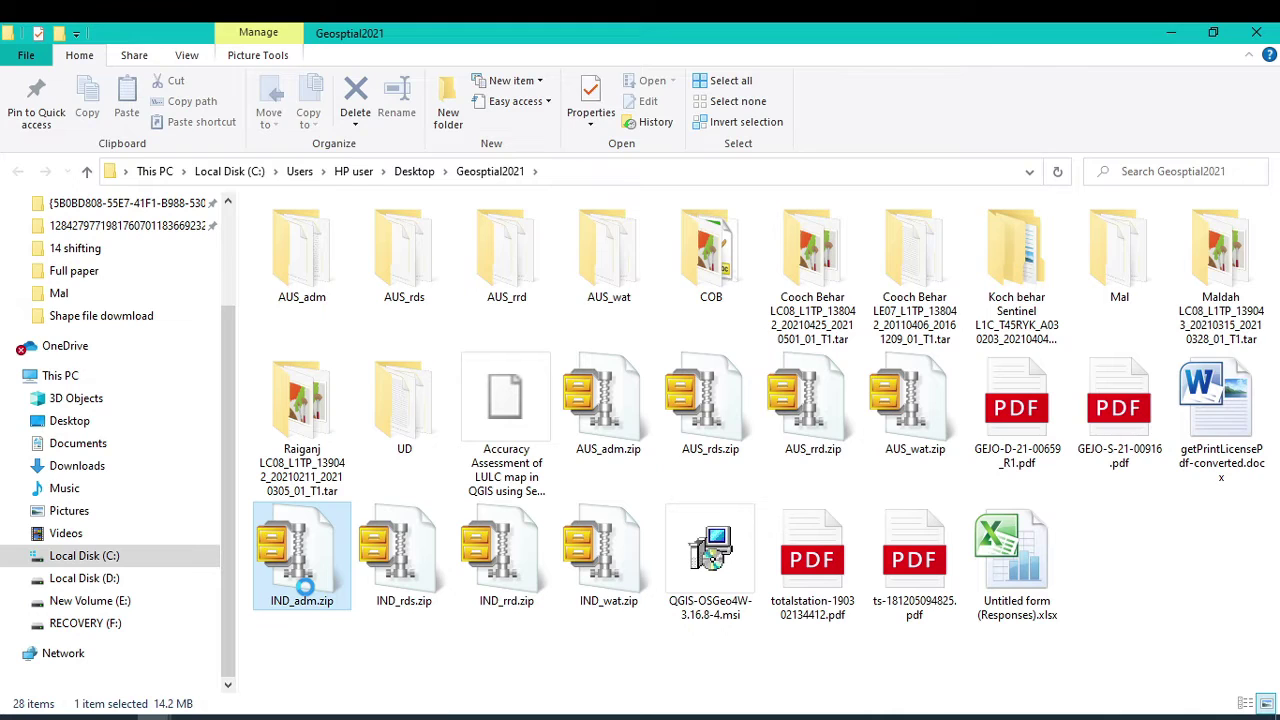
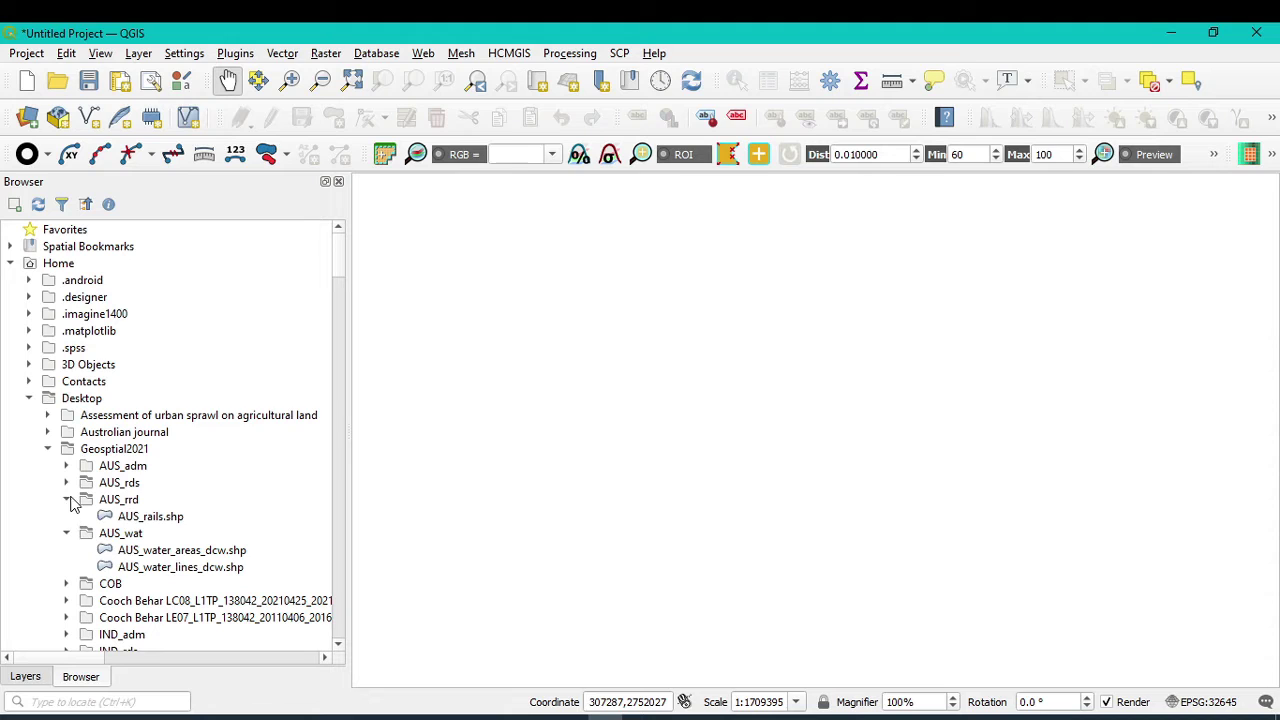
- In QGIS, collapse the AUS_rrd and AUS_wat folders and expand the IND_adm folder inside Geosptial2021
left_click(66, 499)
left_click(66, 533)
scroll(68, 523, "down", 2)
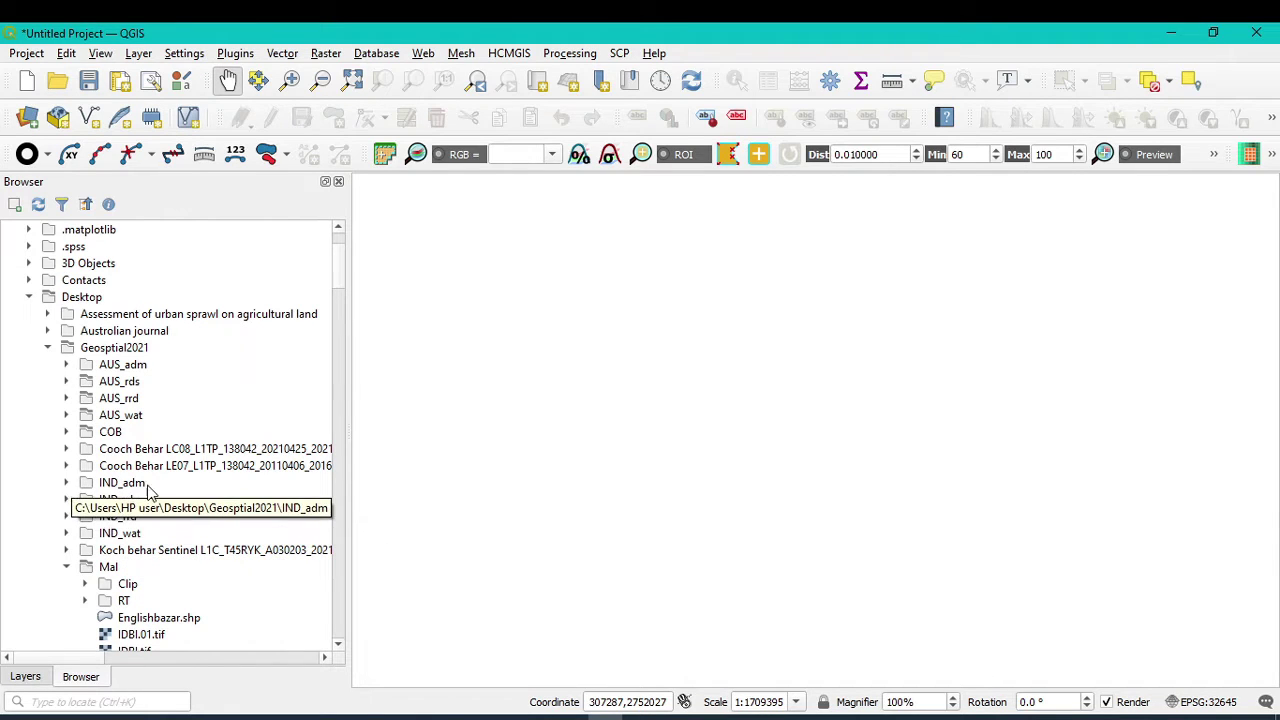
left_click(66, 483)
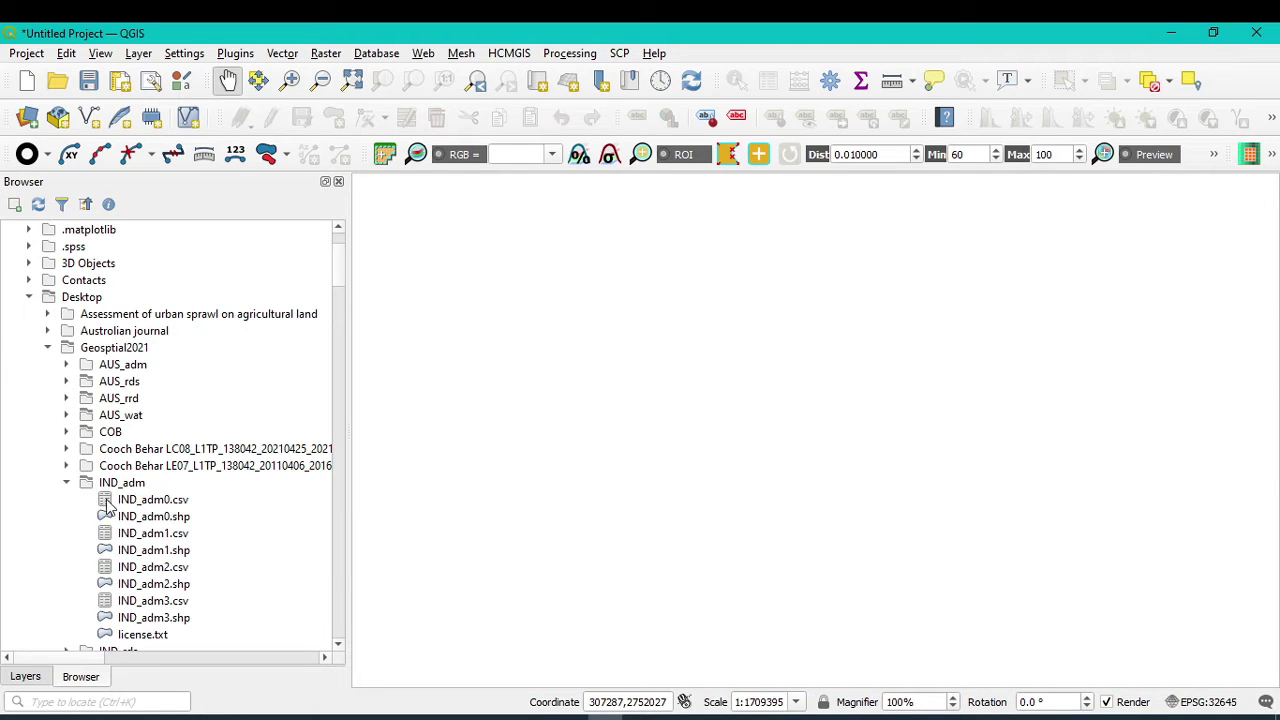
scroll(160, 537, "down", 2)
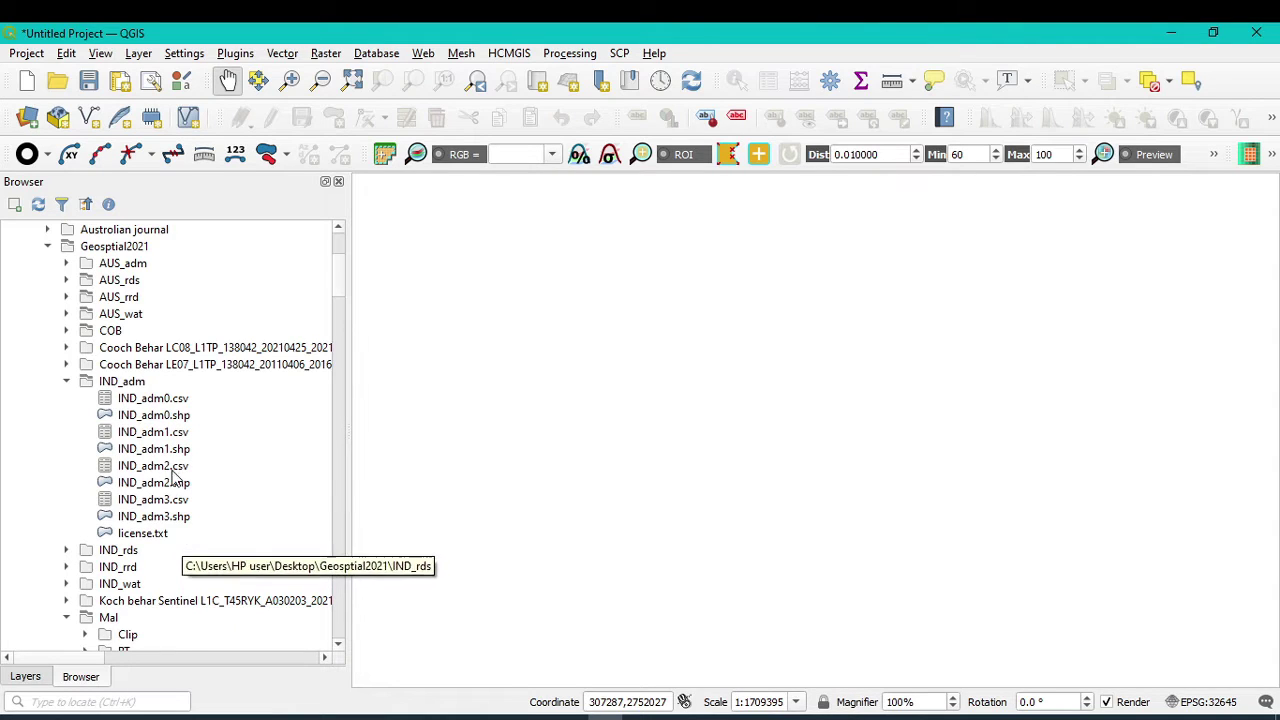
- Add the country and state boundary shapefiles IND_adm0.shp and IND_adm1.shp to the map
left_click(139, 423)
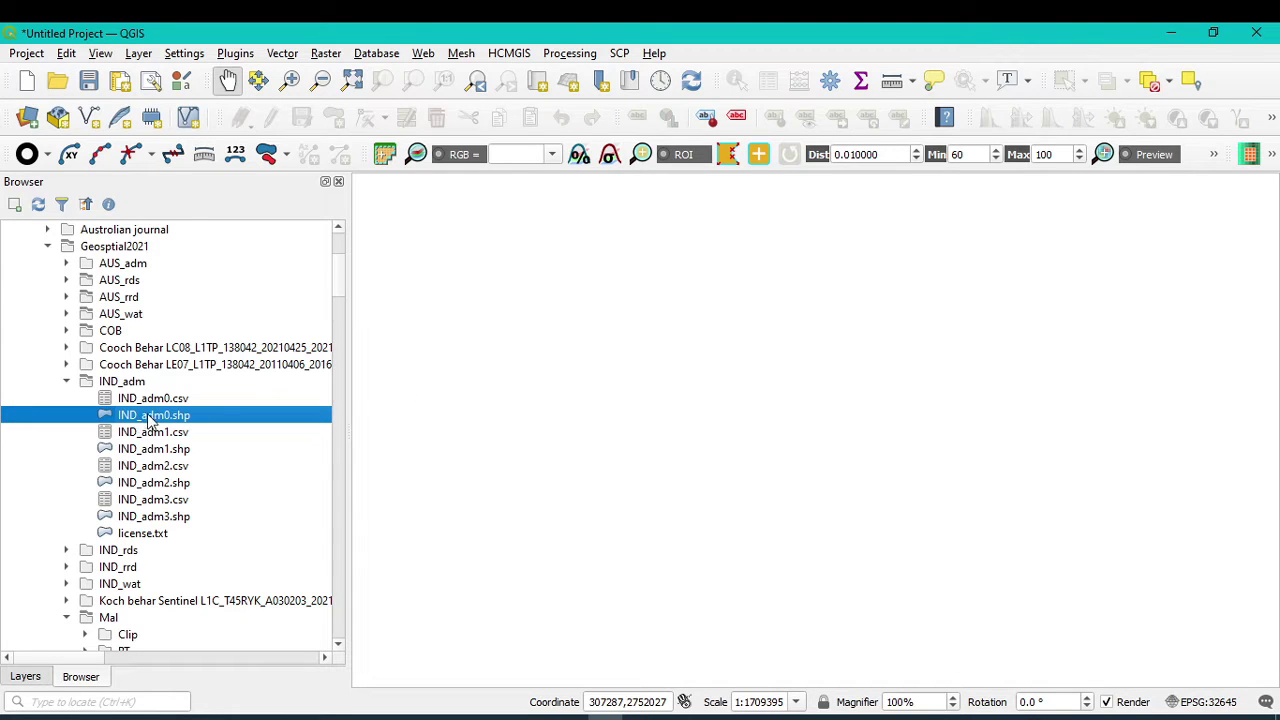
left_click_drag(147, 413, 882, 392)
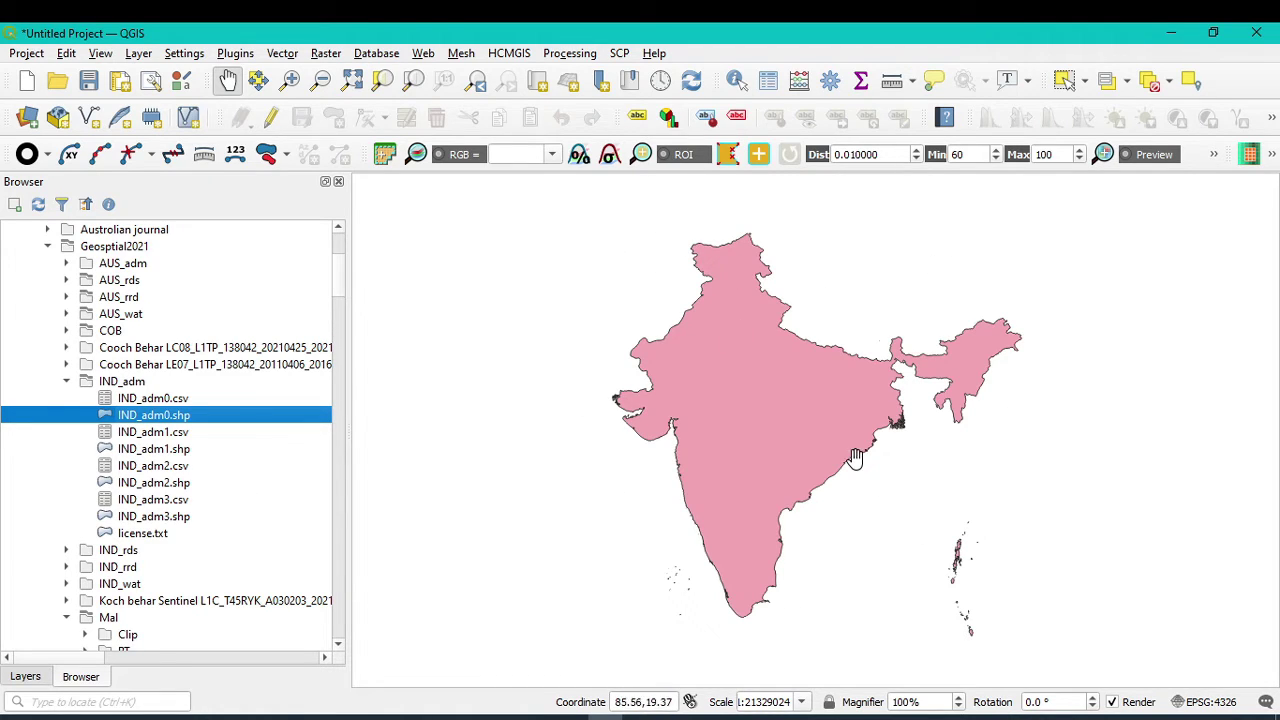
left_click_drag(148, 452, 819, 401)
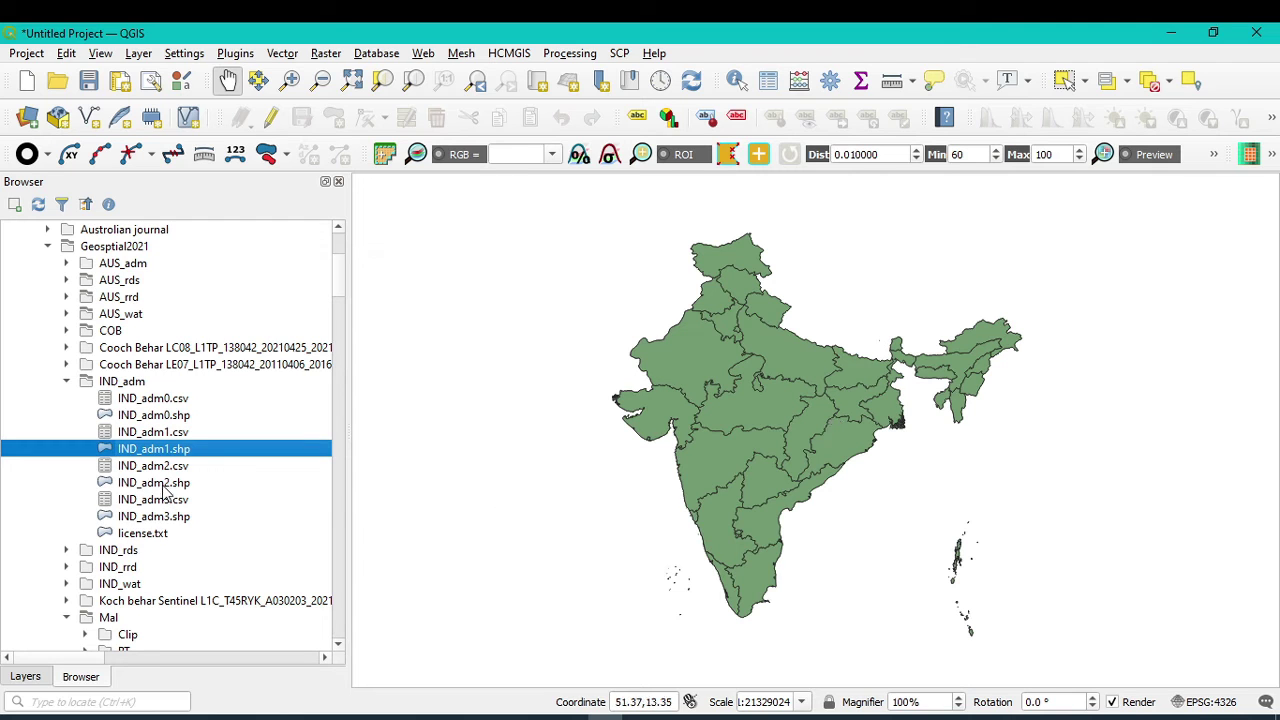
- Add the district boundary shapefile IND_adm2.shp to the map and examine the districts of eastern India
mouse_move(160, 483)
left_mouse_down()
mouse_move(670, 445)
mouse_move(780, 465)
left_mouse_up()
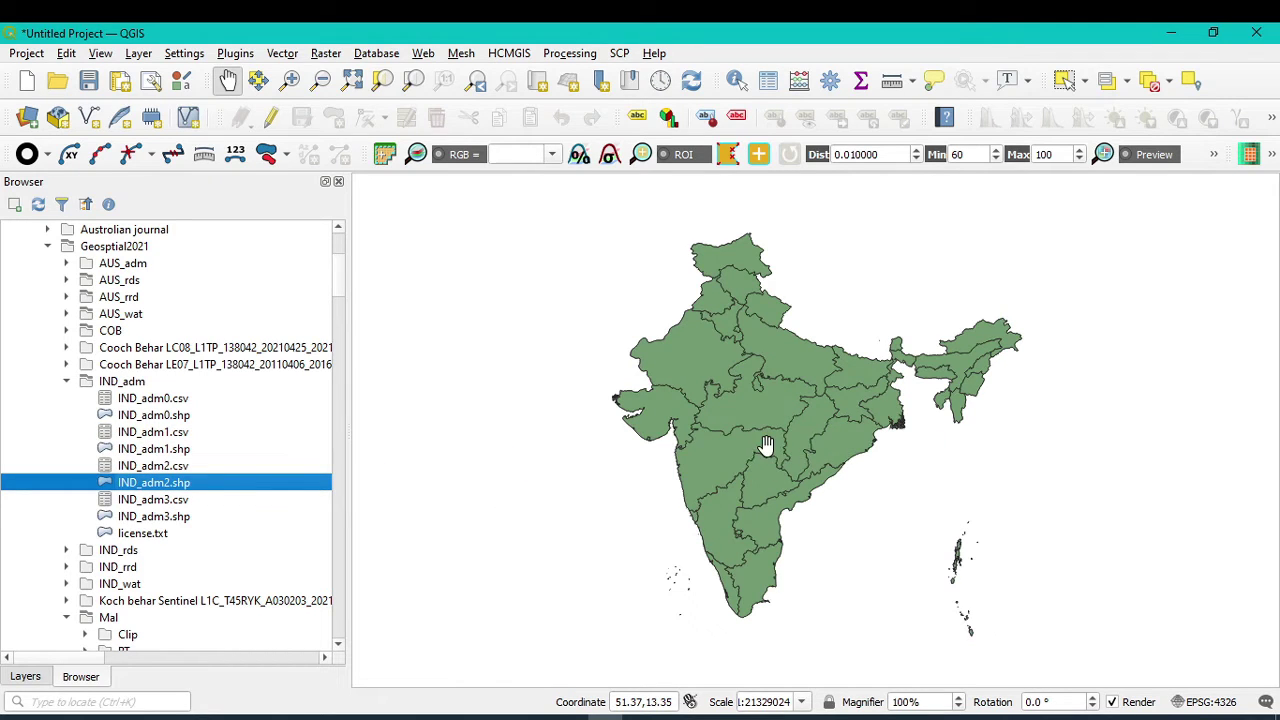
scroll(900, 366, "up", 3)
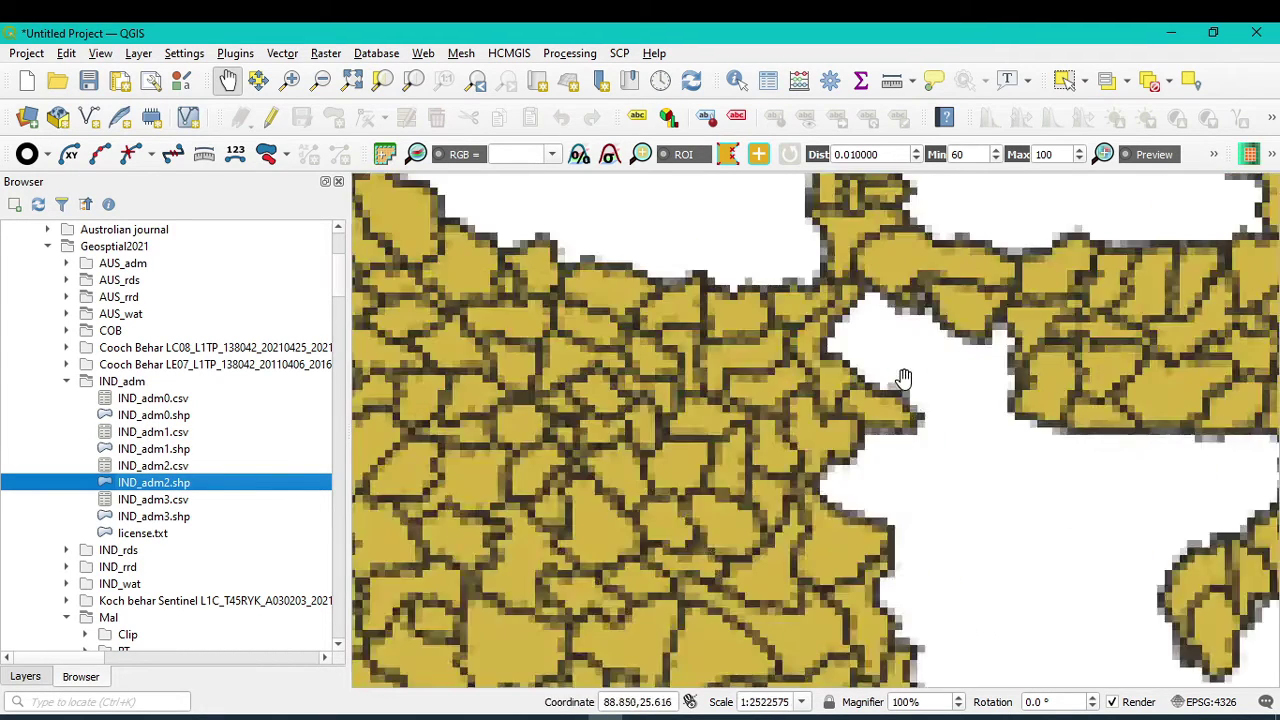
scroll(667, 415, "down", 2)
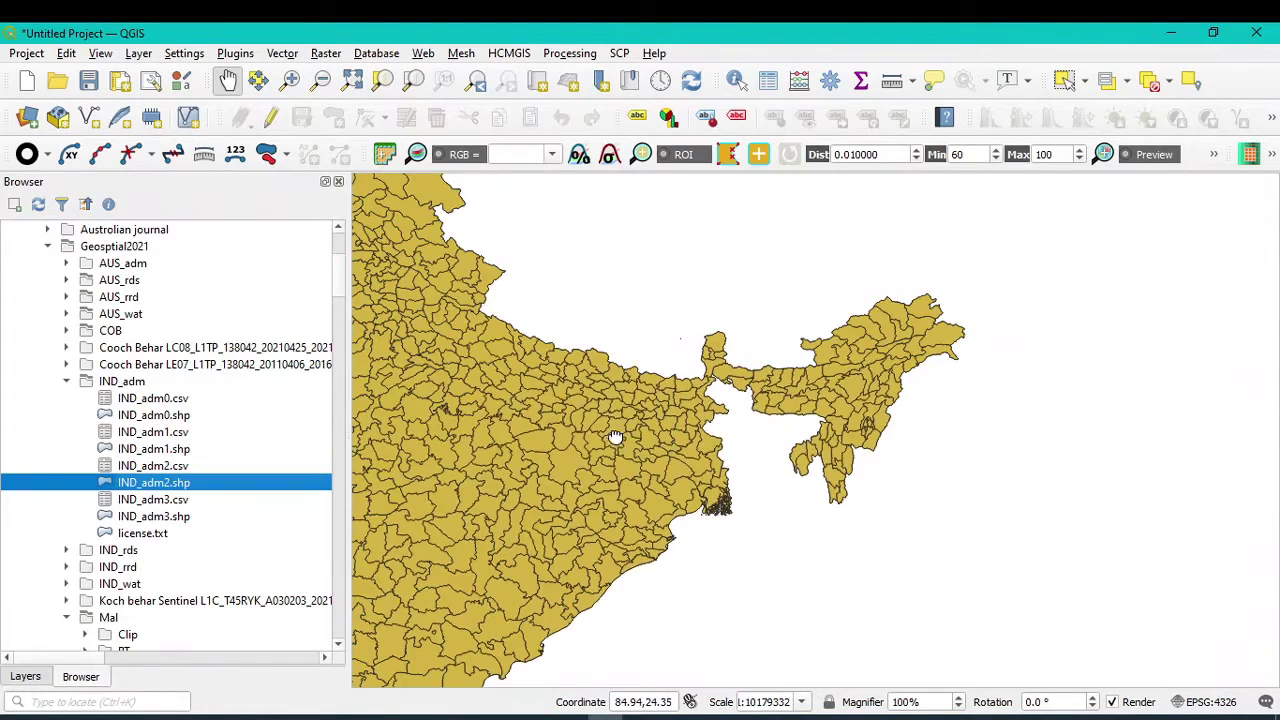
left_click_drag(614, 434, 893, 426)
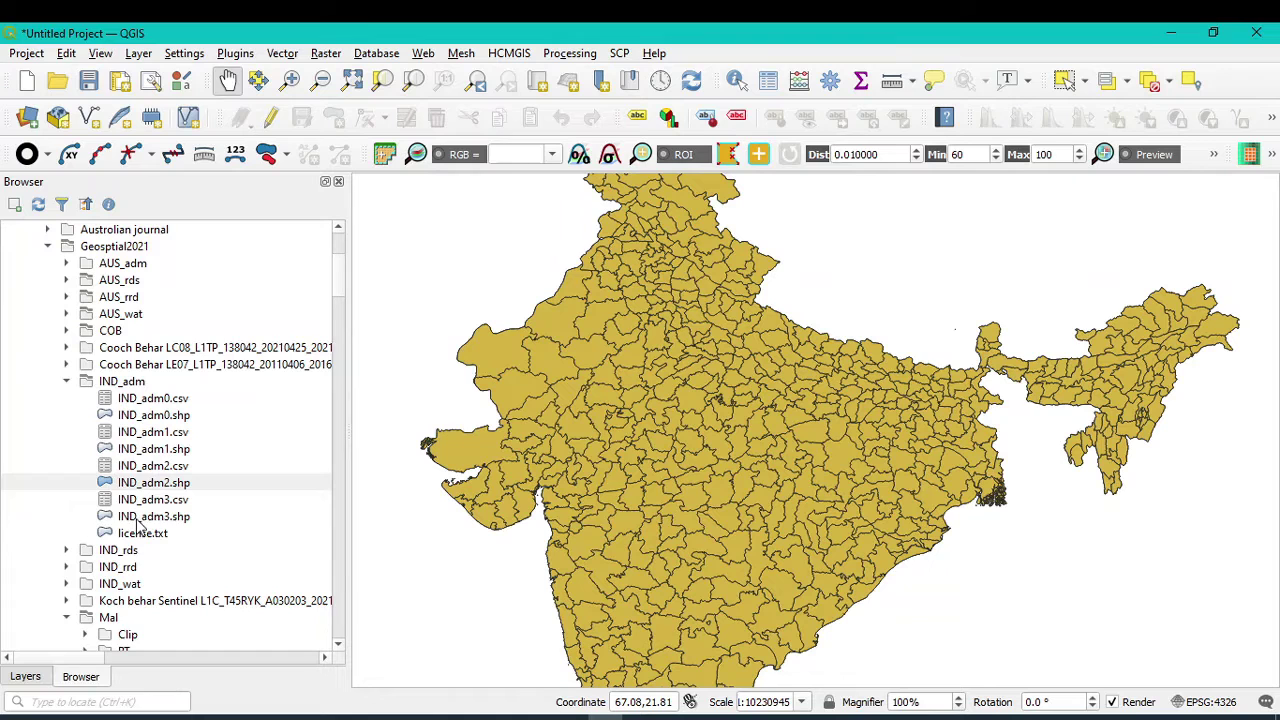
- Add IND_adm3.shp to the map, examine its subdivisions in eastern India and return to the full extent
left_click_drag(140, 520, 722, 518)
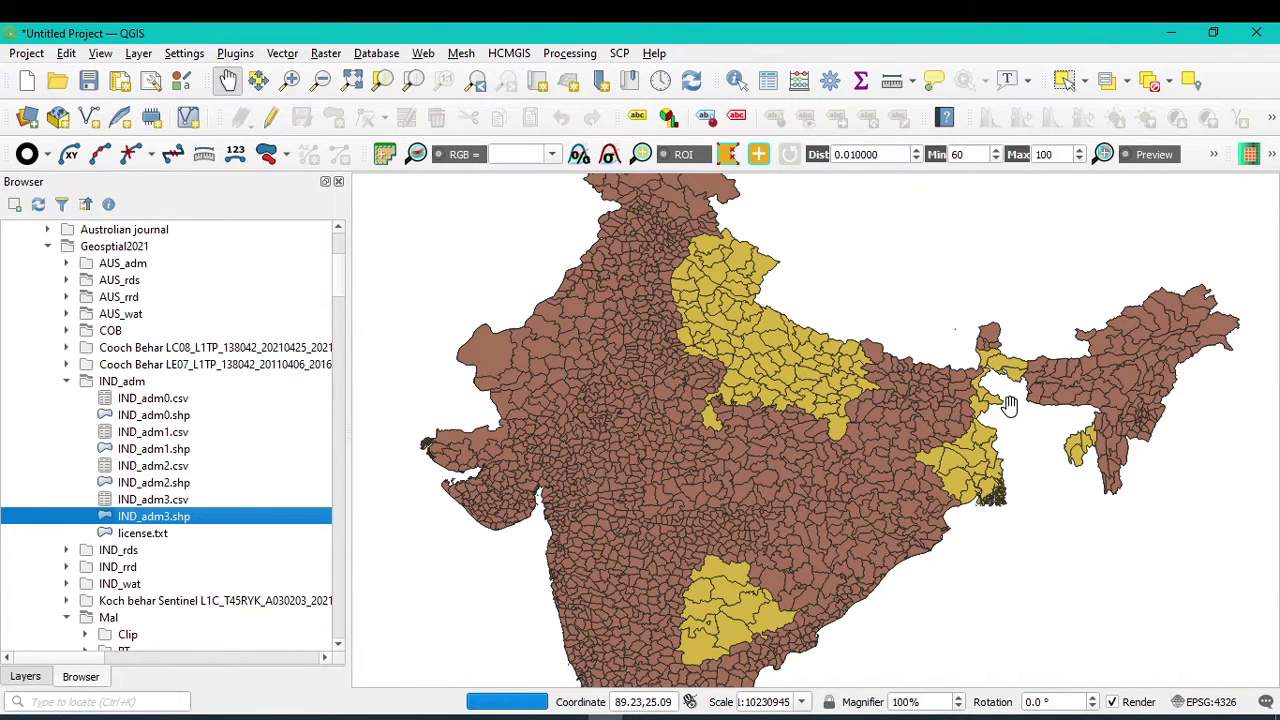
scroll(1010, 400, "up", 2)
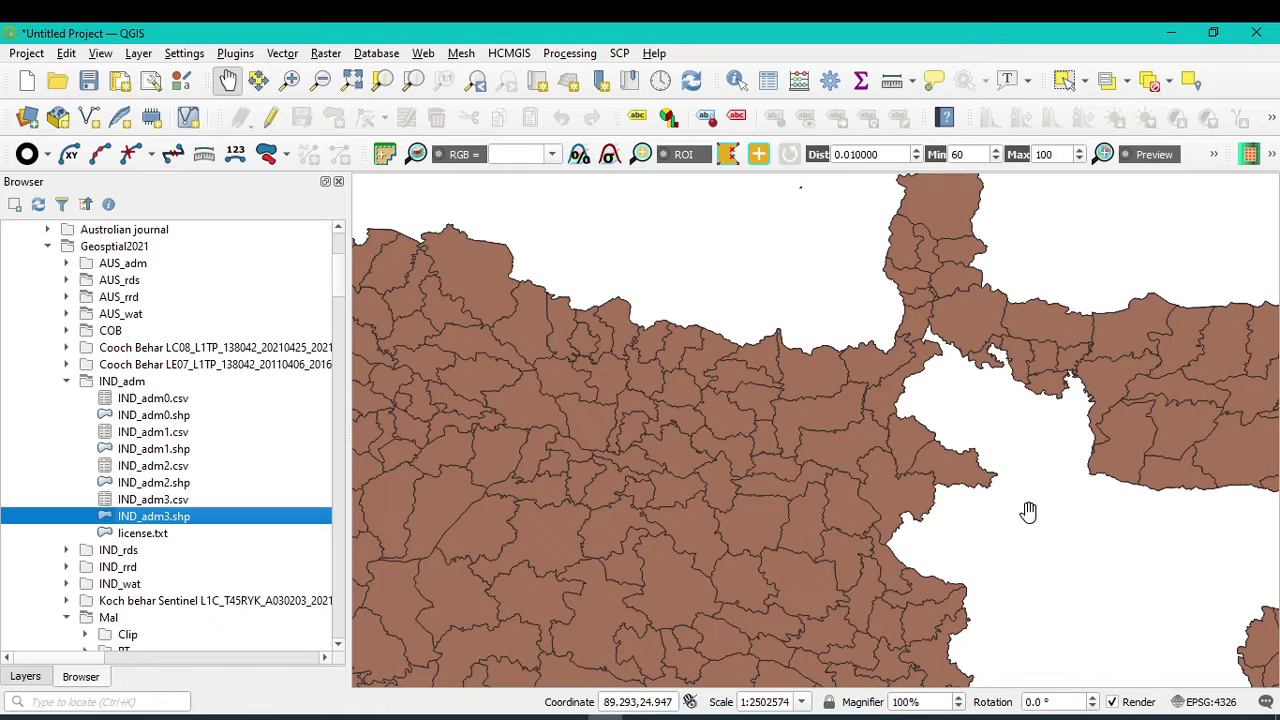
scroll(1040, 410, "up", 1)
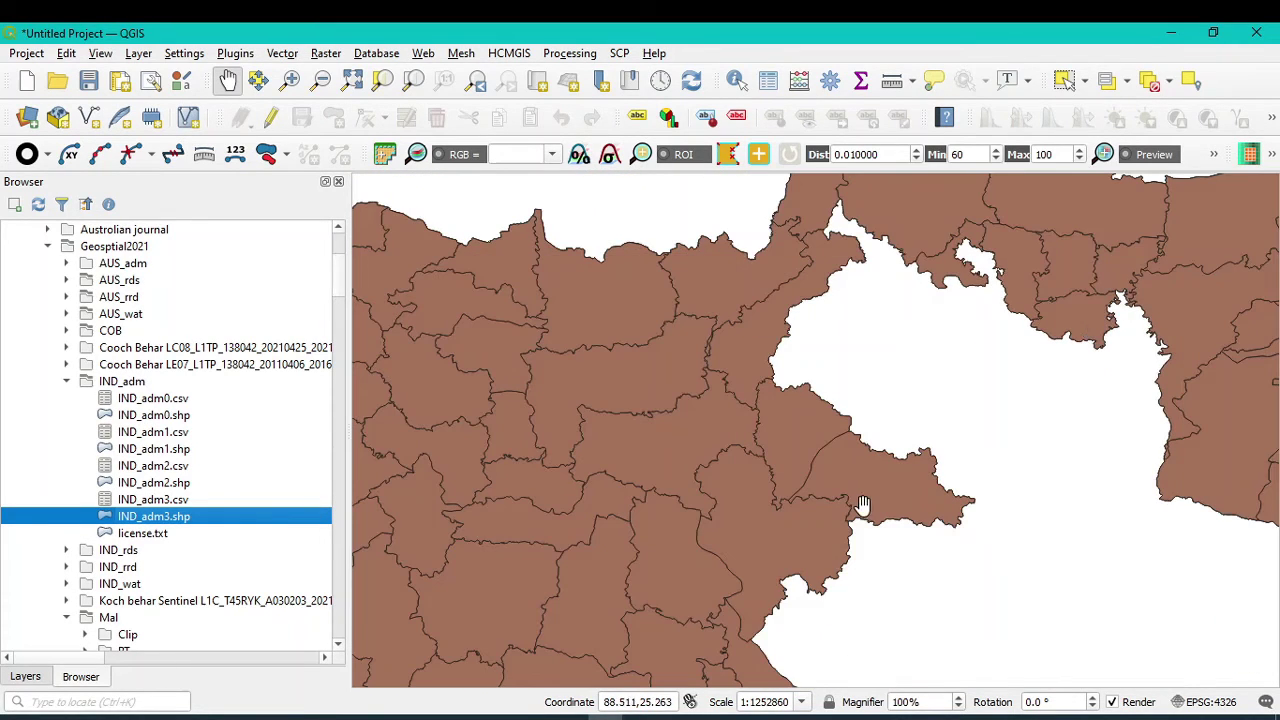
scroll(860, 510, "down", 2)
key("ctrl+shift+f")
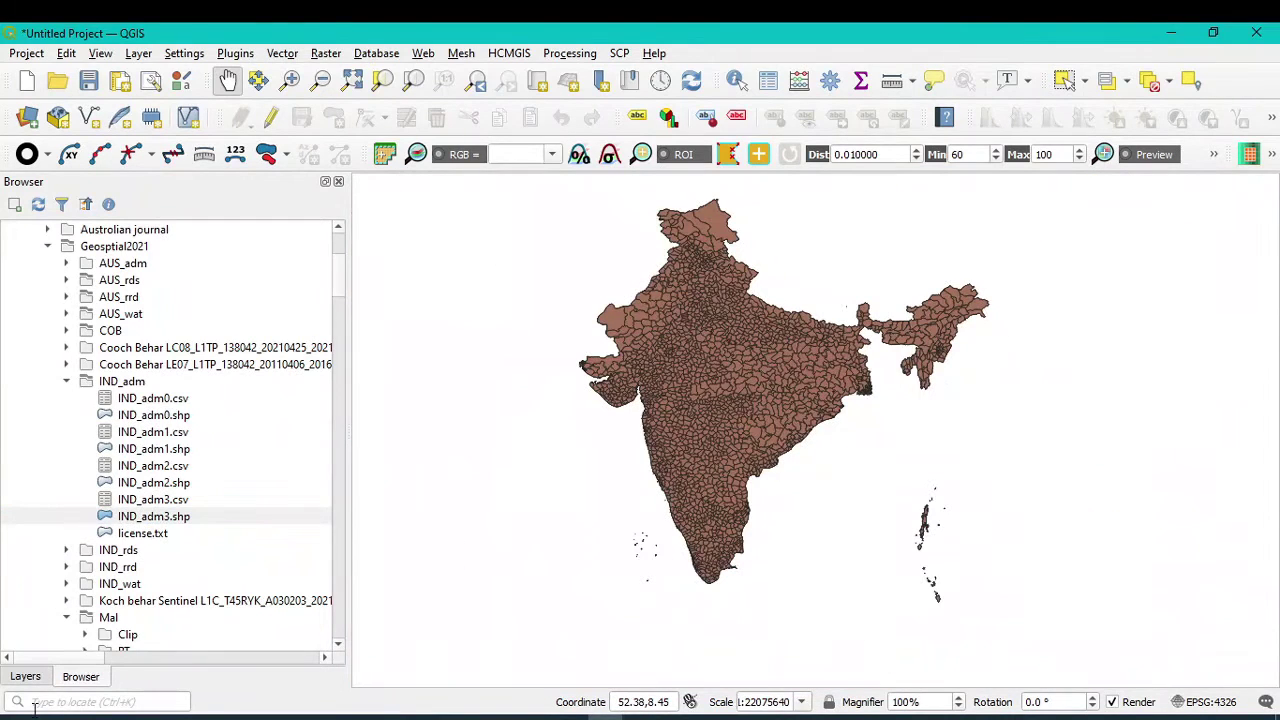
- Hide the IND_adm3, IND_adm2 and IND_adm0 layers and zoom to the IND_adm1 layer
left_click(25, 677)
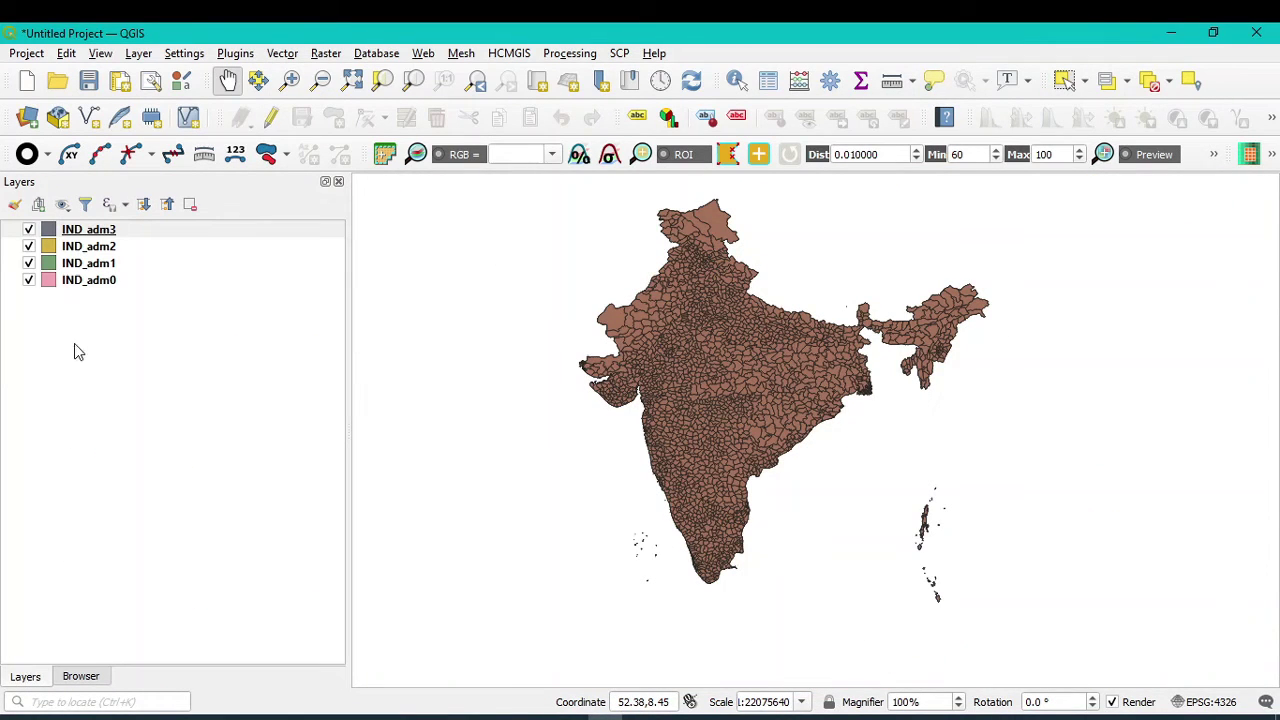
left_click(28, 230)
left_click(29, 247)
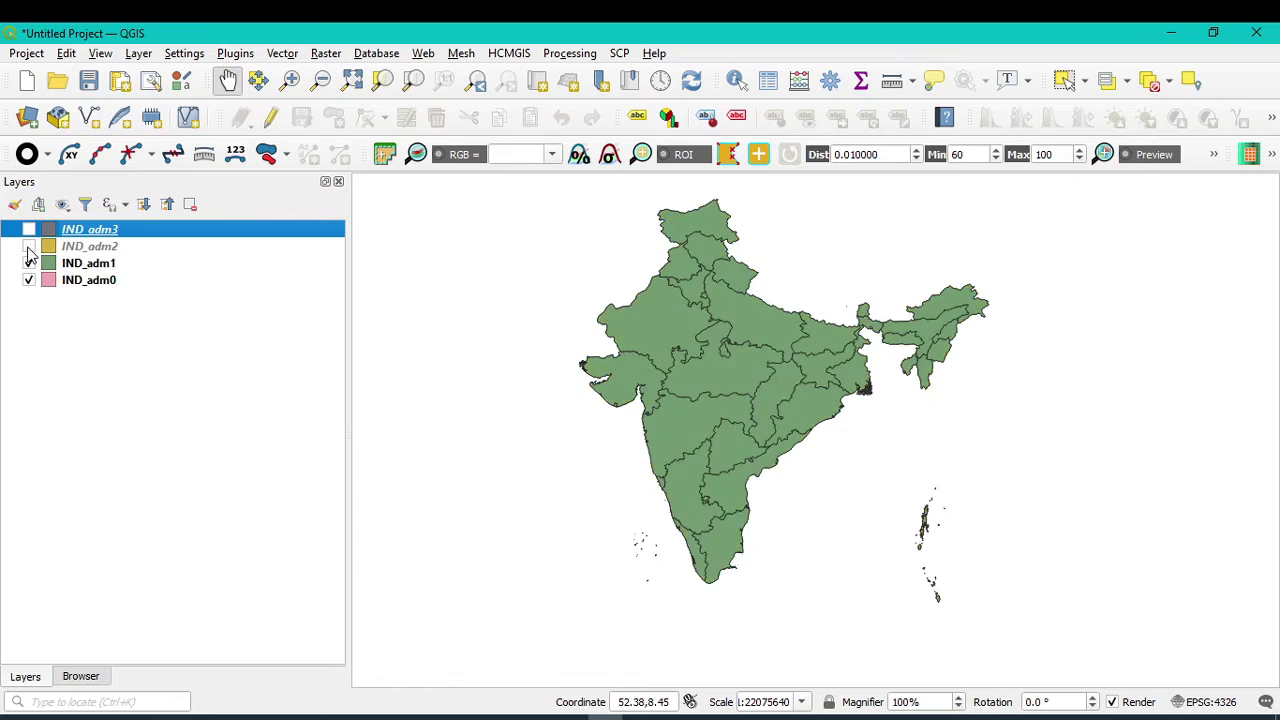
left_click(29, 281)
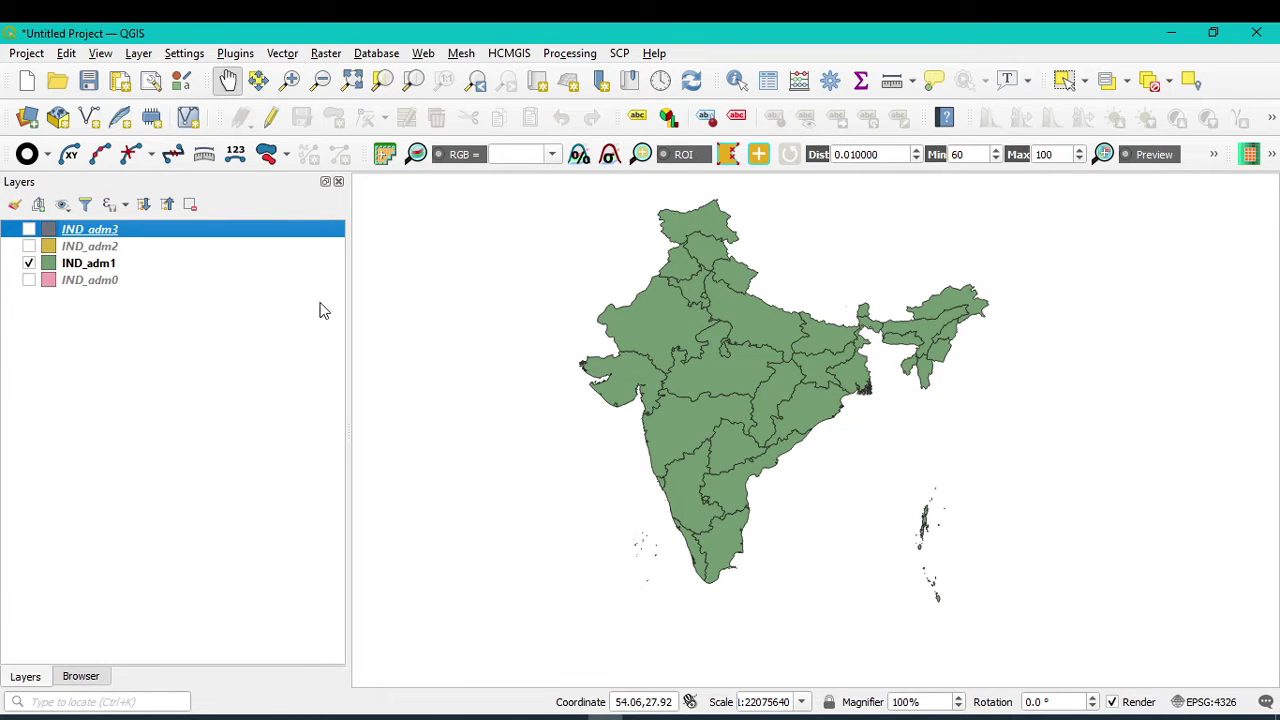
right_click(103, 268)
left_click(125, 273)
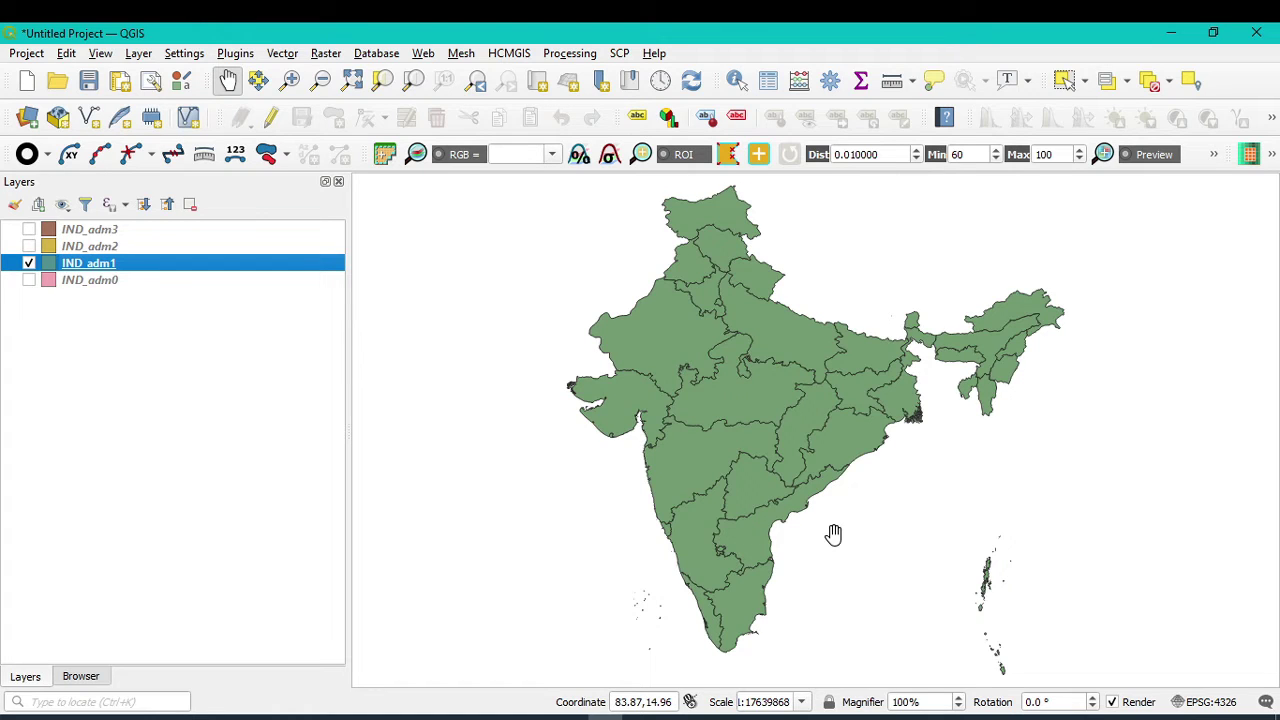
- Add IND_roads.shp from the IND_rds folder to the map and examine the roads in eastern India
left_click(82, 677)
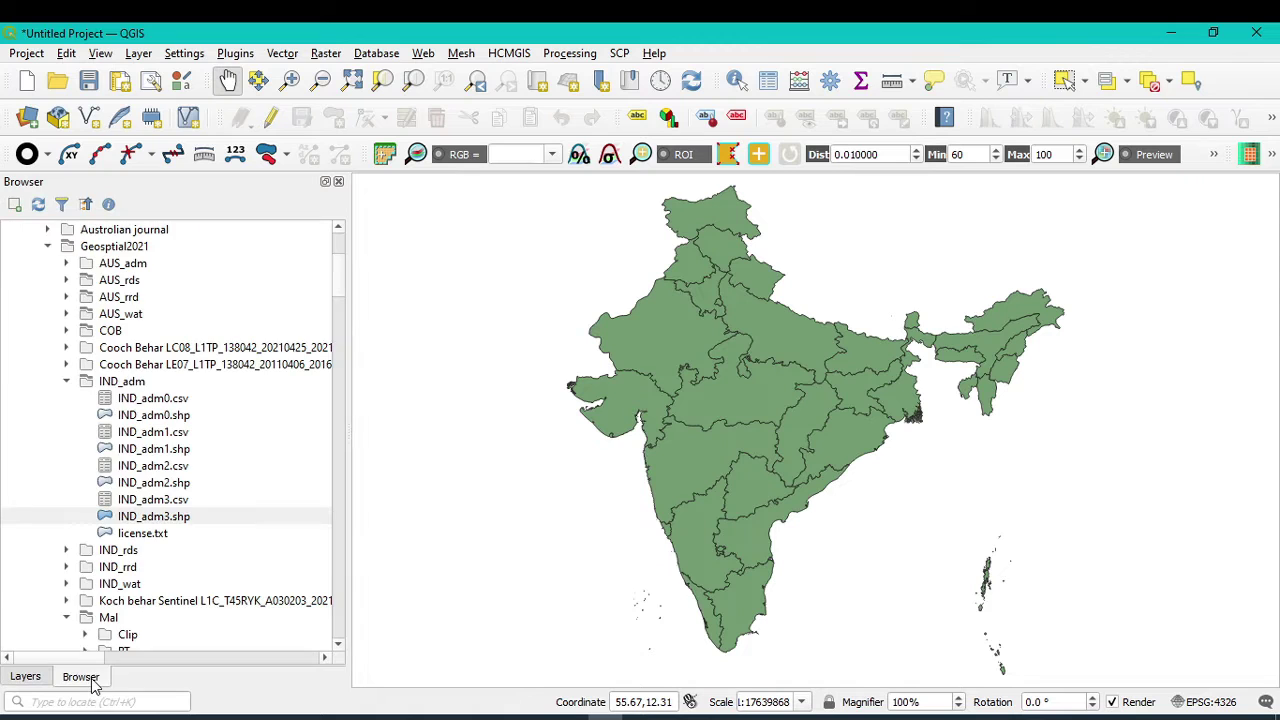
scroll(155, 537, "down", 3)
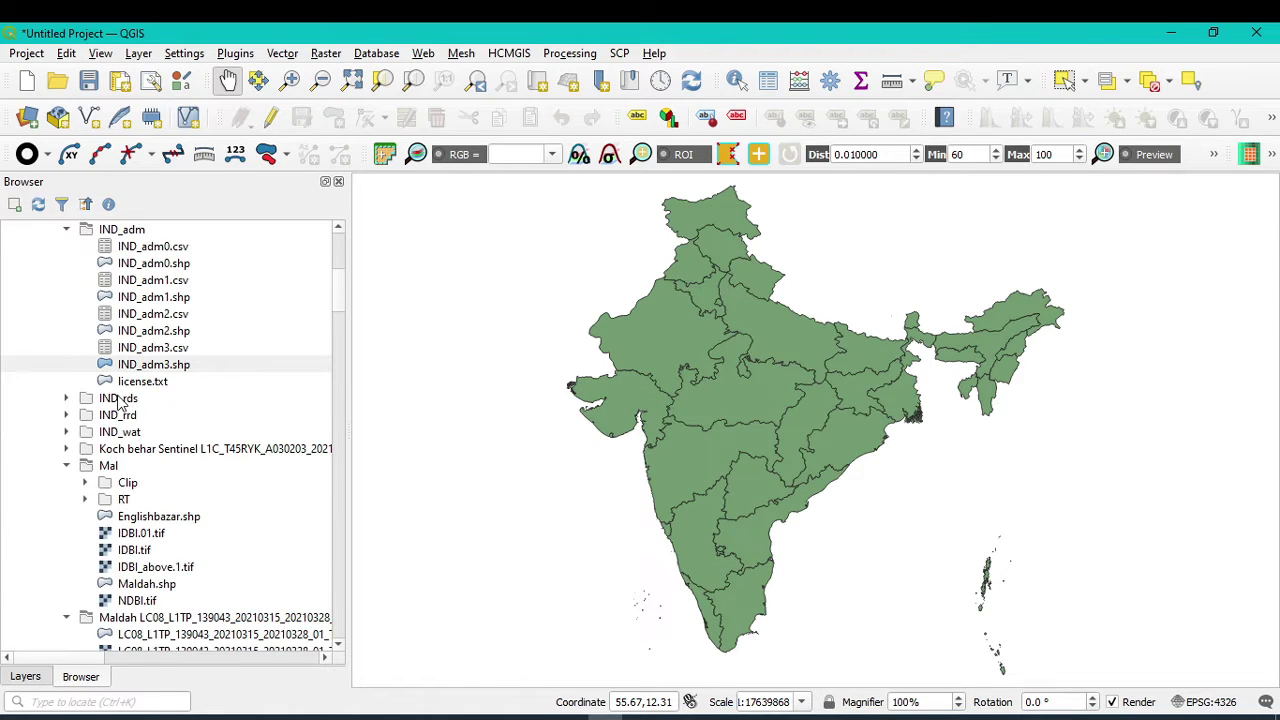
left_click(66, 399)
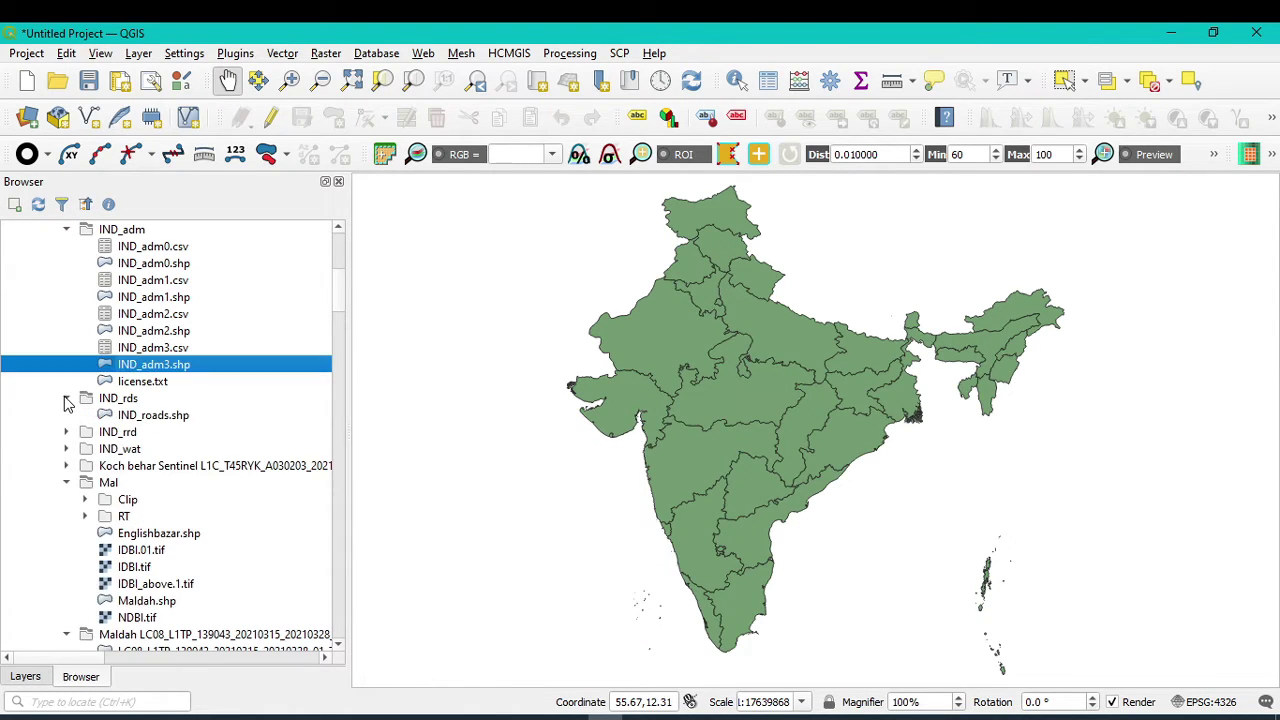
left_click(137, 416)
left_click_drag(140, 425, 740, 393)
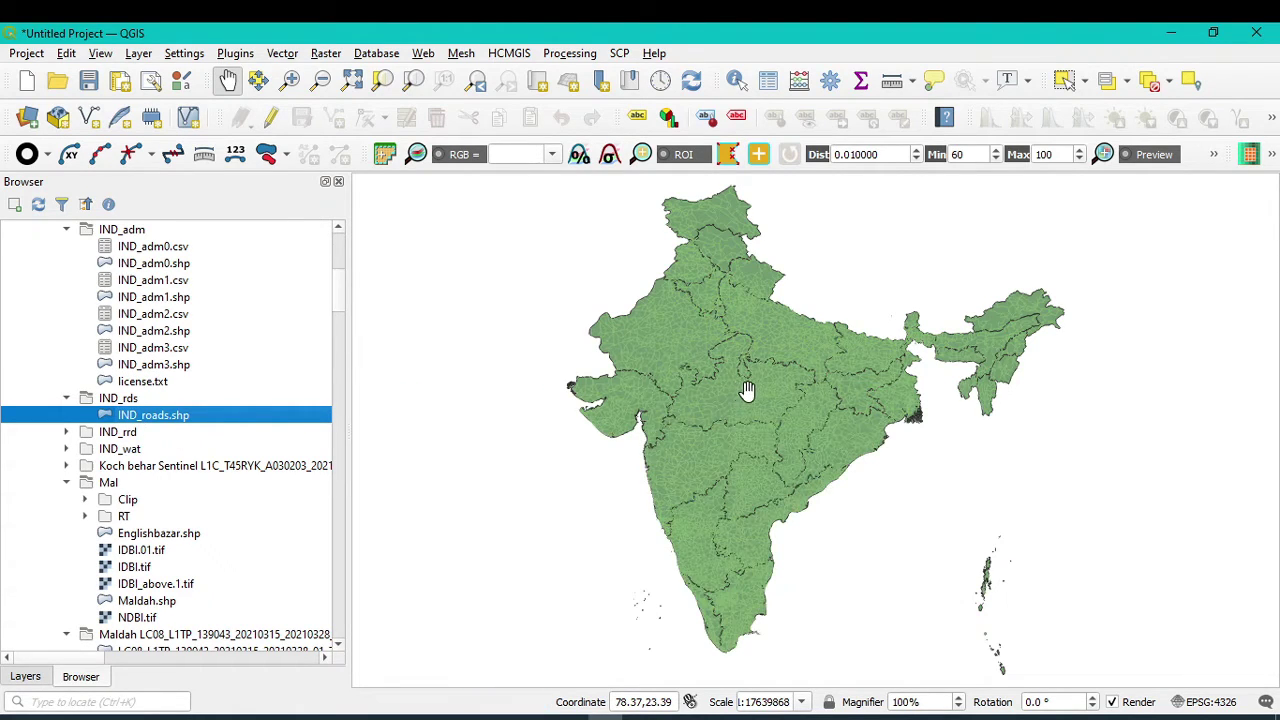
scroll(903, 374, "up", 3)
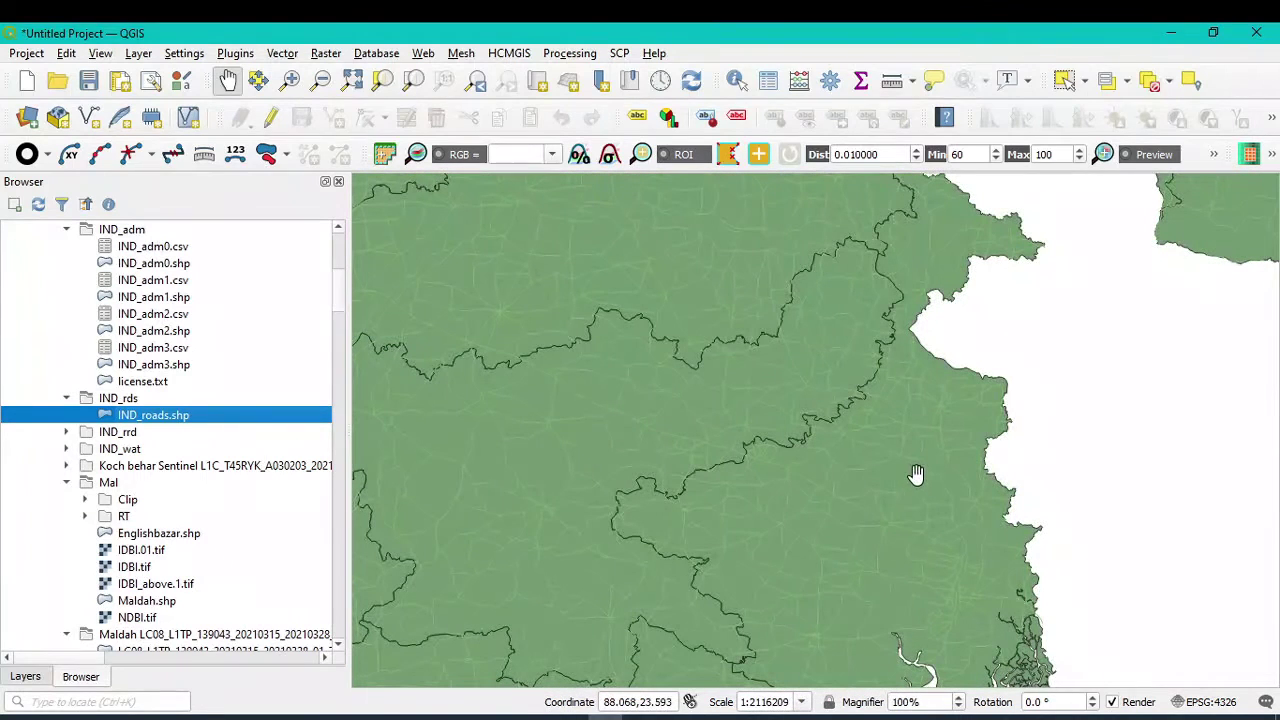
- Open the IND_roads layer's symbology and set its simple line color to red
left_click(25, 677)
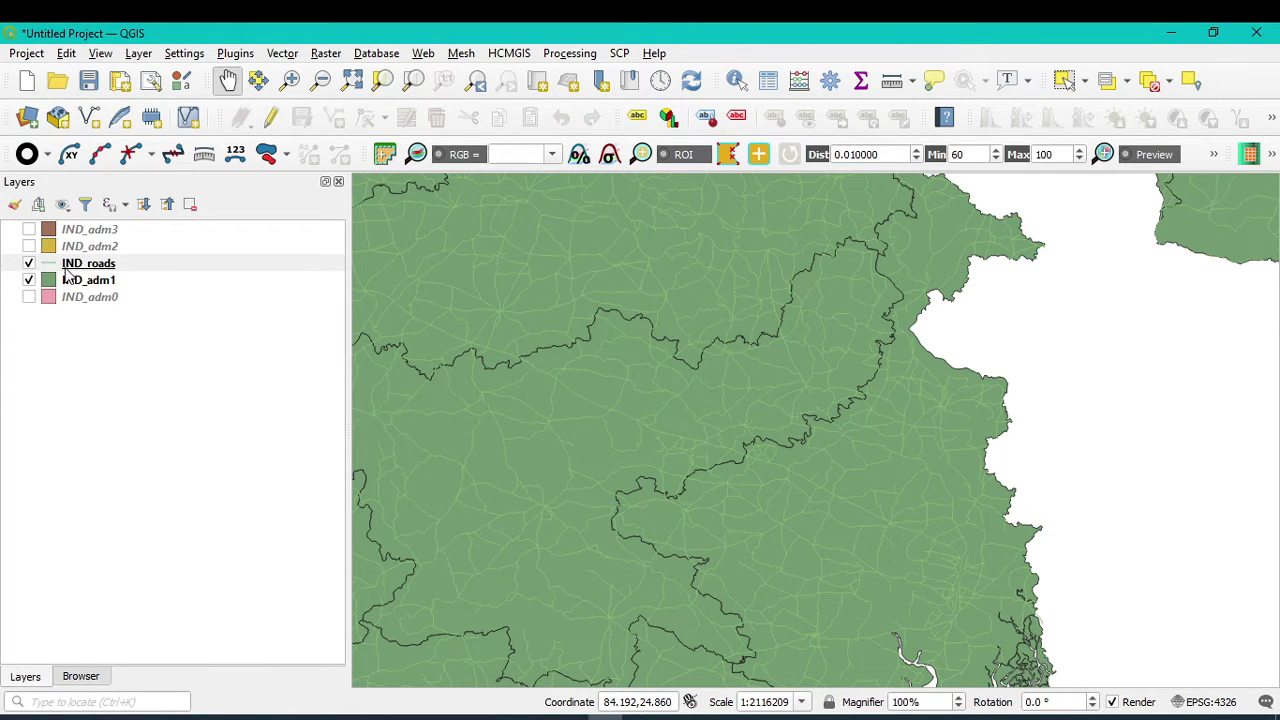
right_click(103, 263)
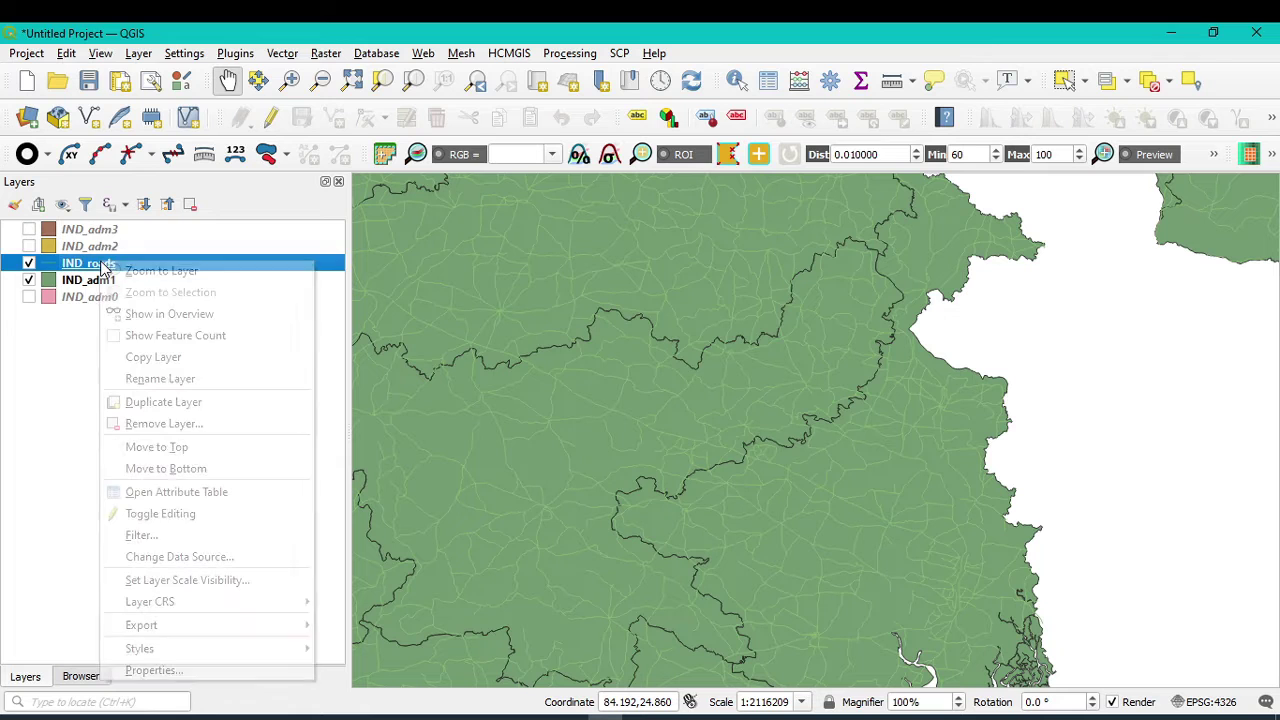
left_click(167, 671)
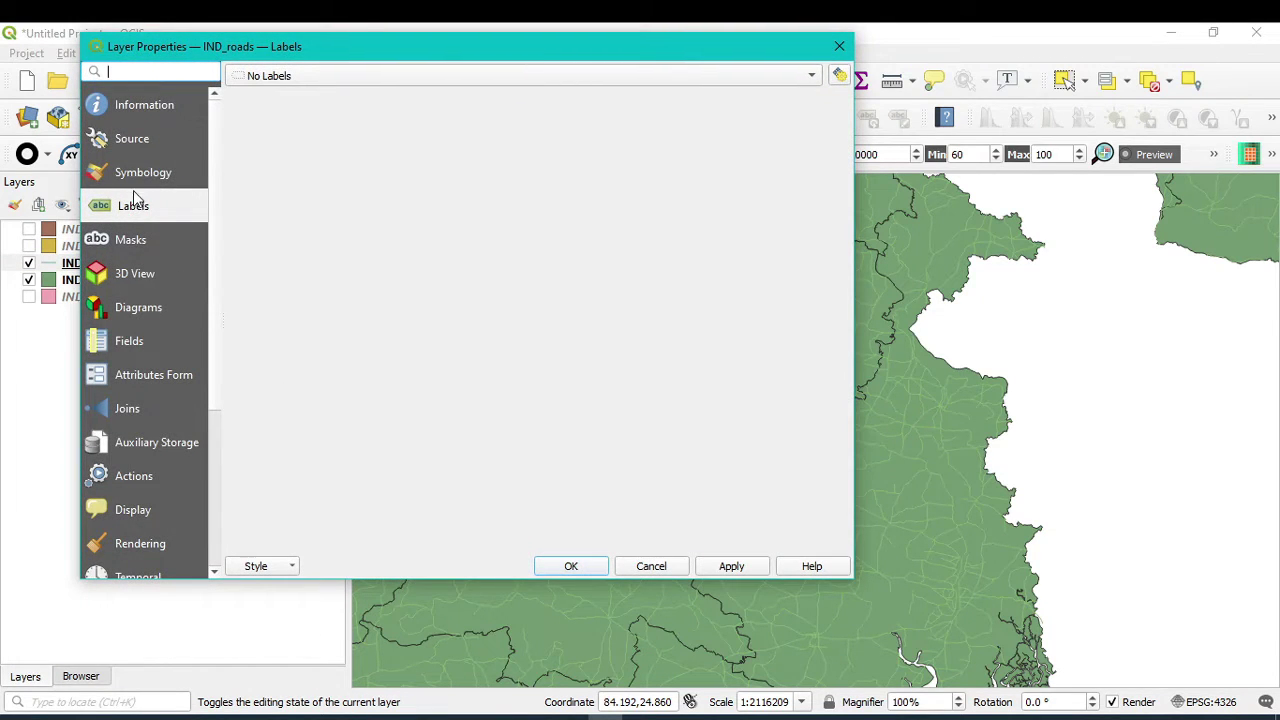
left_click(140, 172)
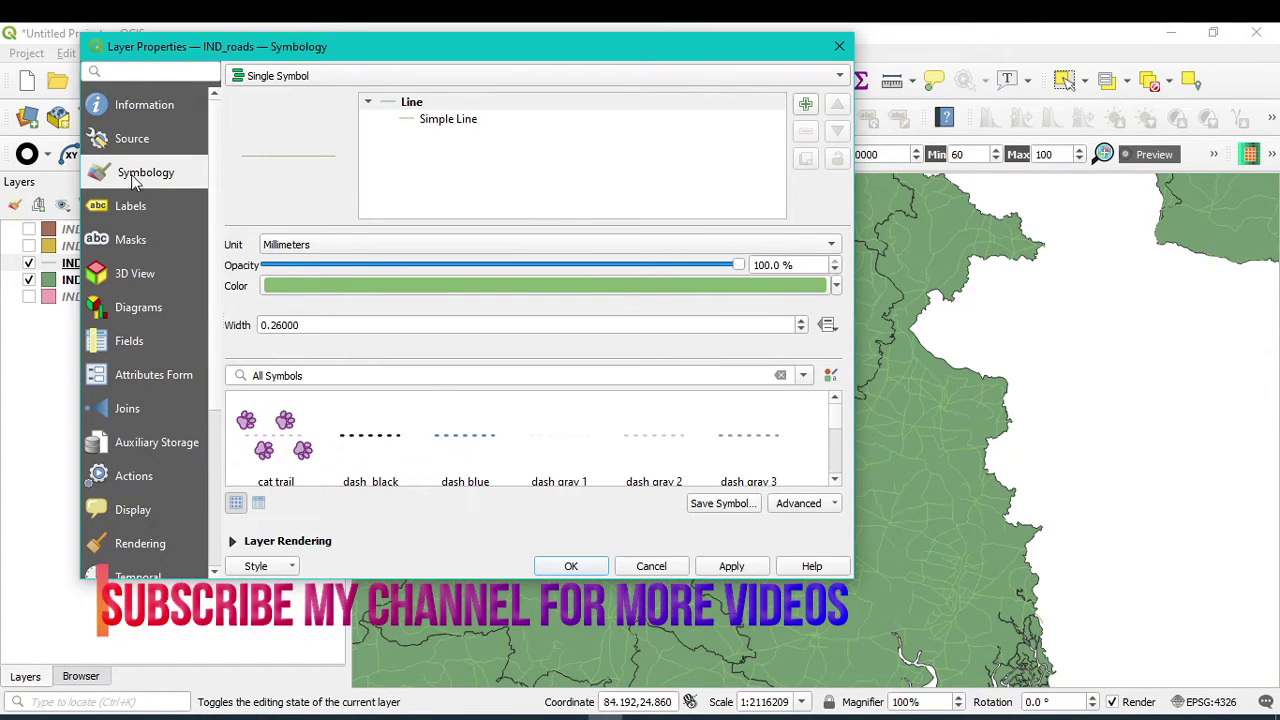
left_click(452, 120)
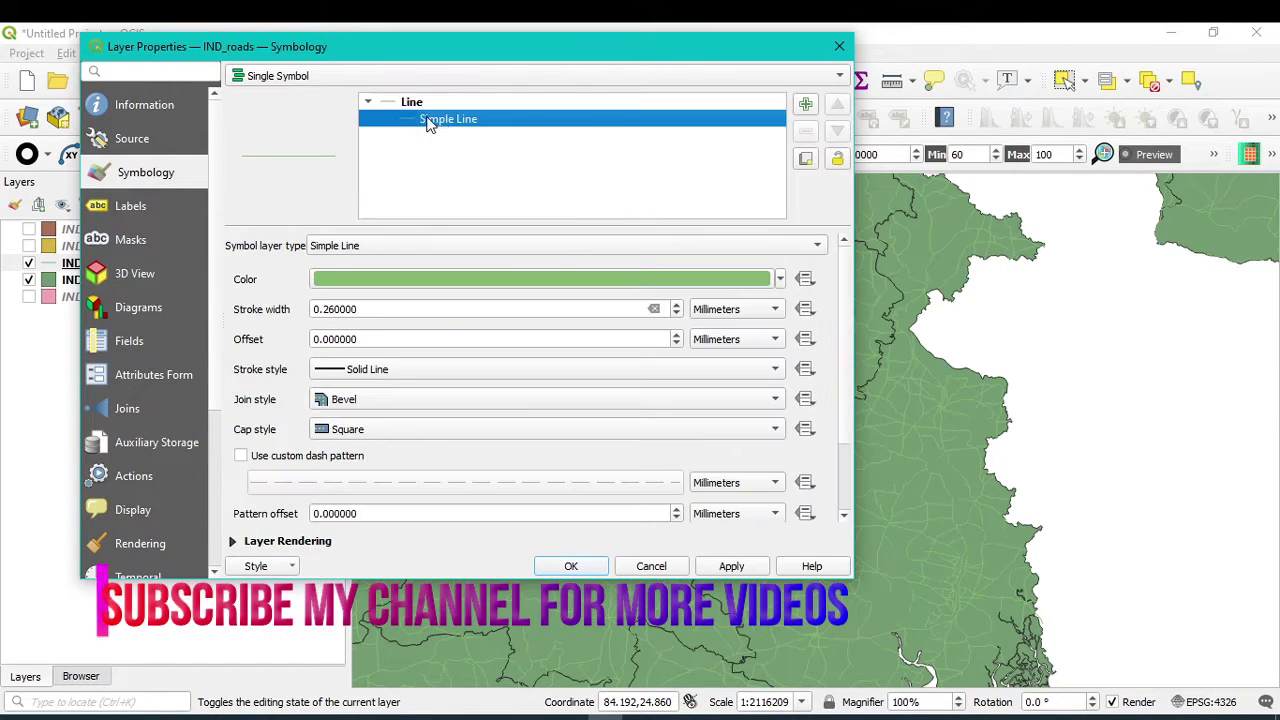
left_click(780, 279)
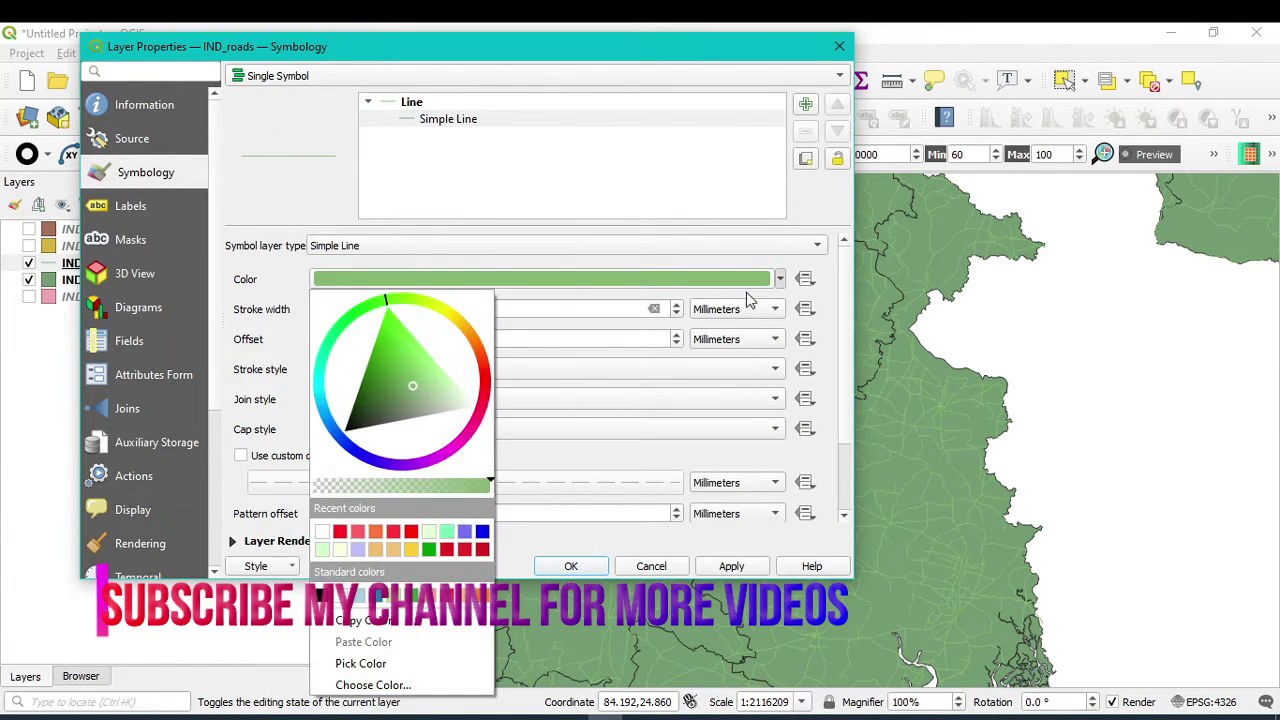
left_click(448, 549)
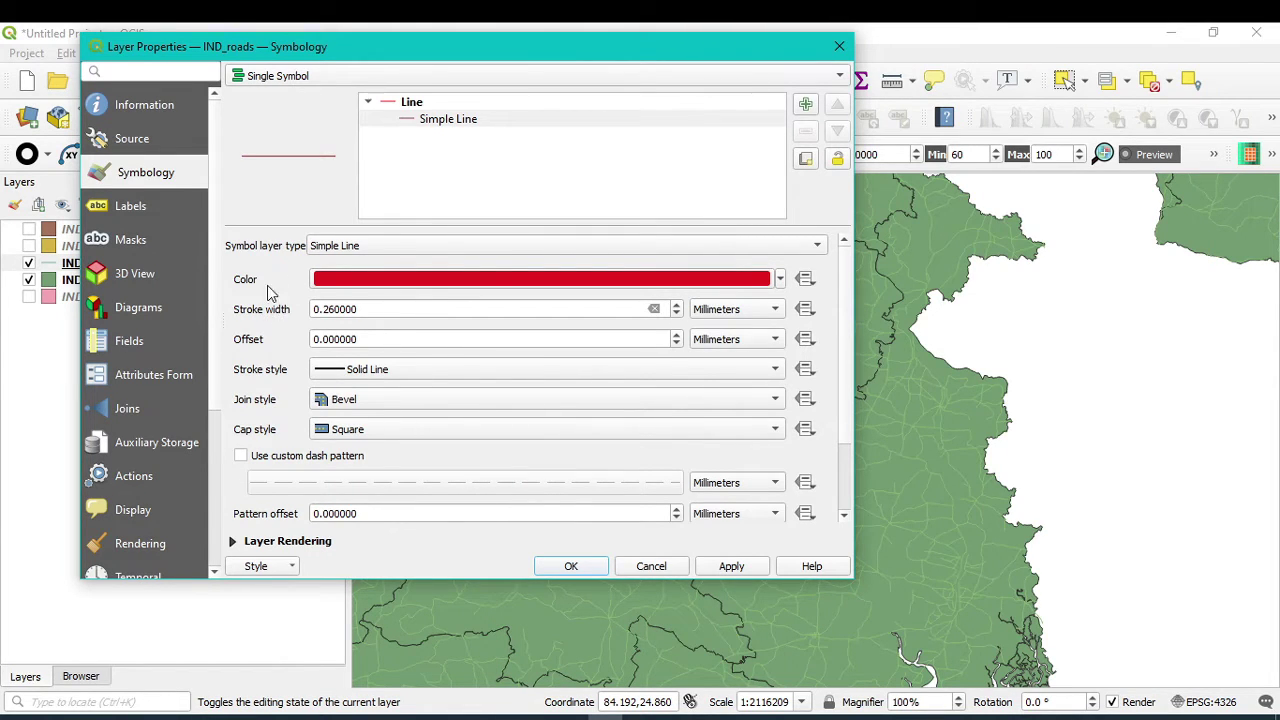
- Set the road line's stroke width to 0.3 millimeters and apply the style to the layer
left_click(676, 304)
left_click(371, 308)
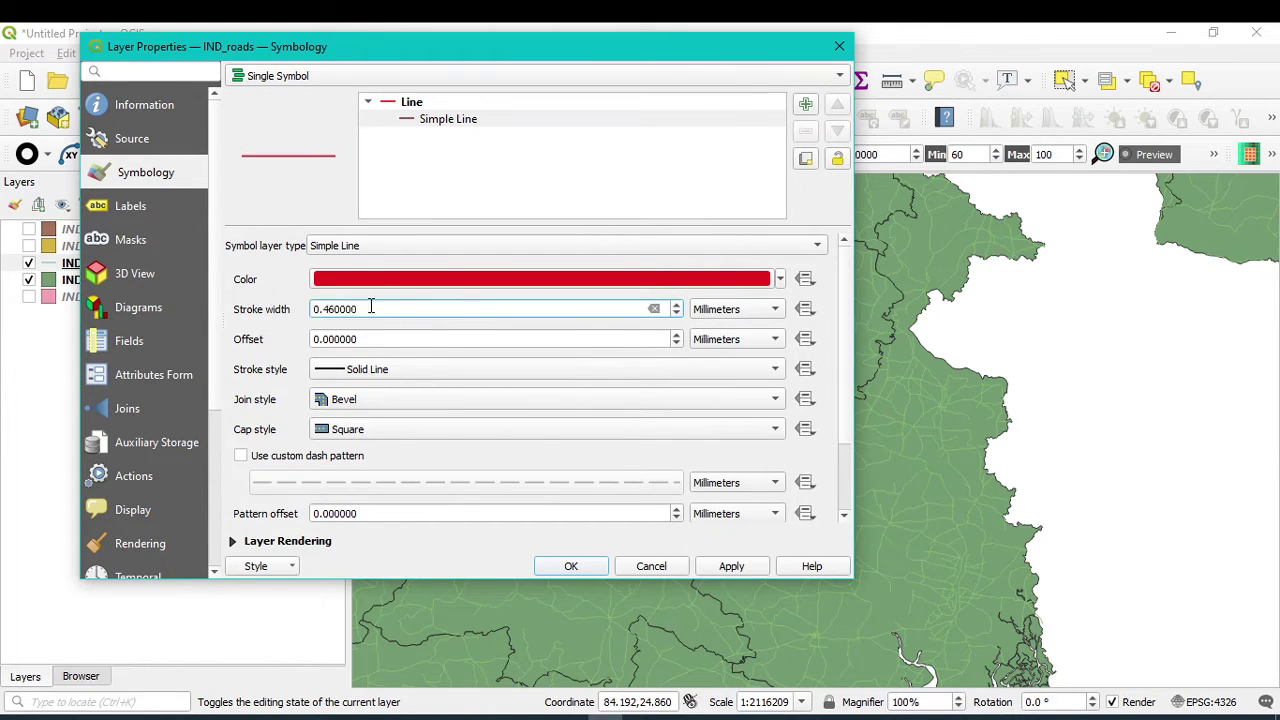
left_click_drag(371, 308, 285, 312)
type(".3")
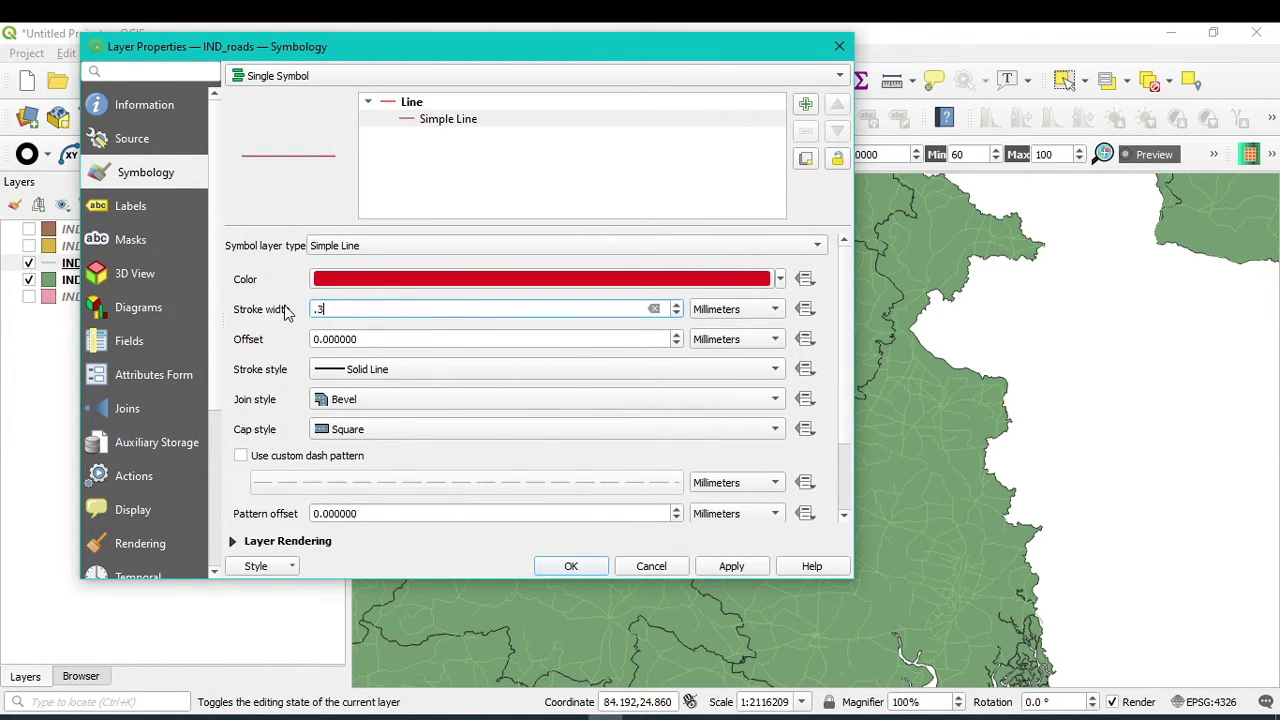
left_click(718, 568)
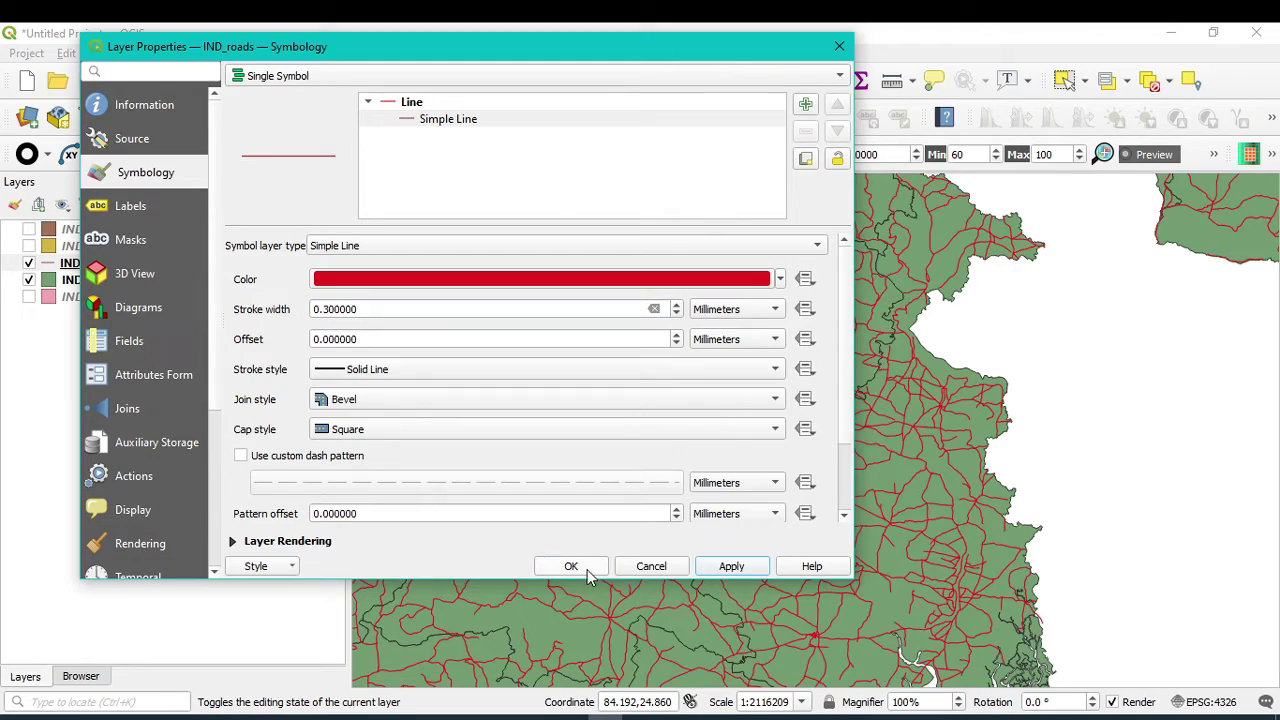
left_click(587, 569)
- Examine the styled road network across India, the West Bengal coast and the northeastern corridor
scroll(677, 605, "down", 3)
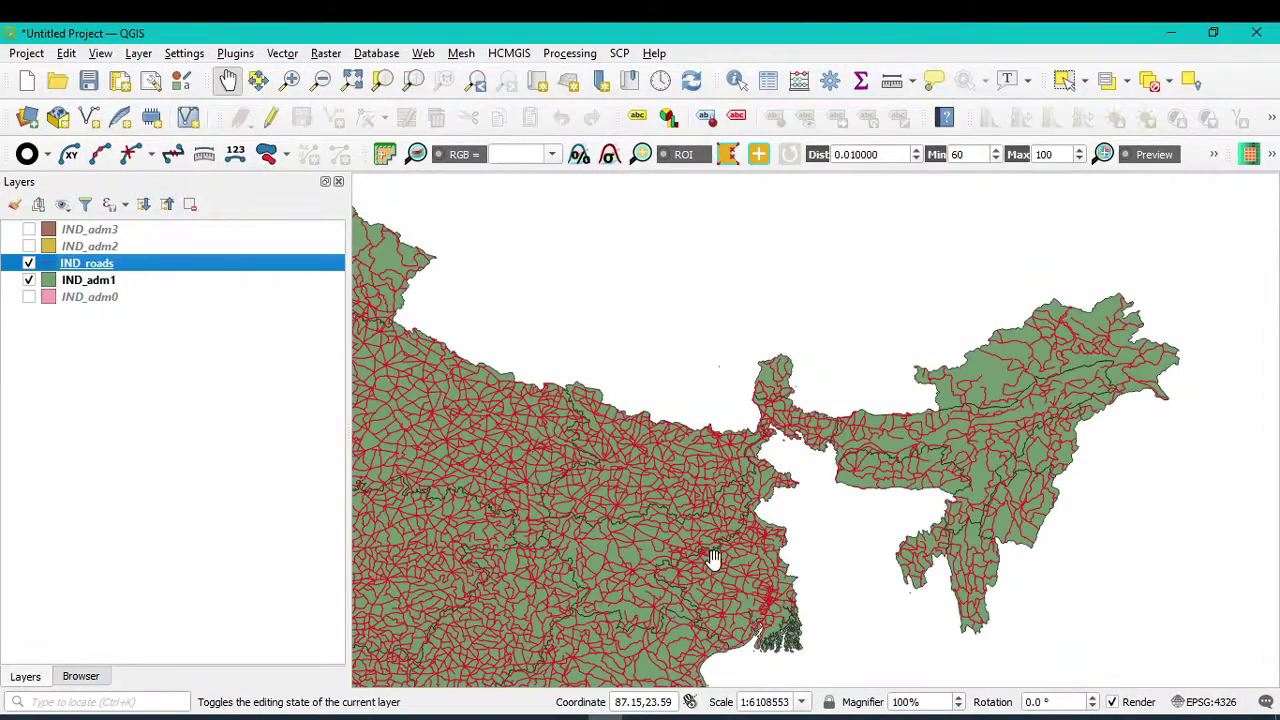
scroll(717, 510, "up", 2)
left_click_drag(760, 560, 904, 393)
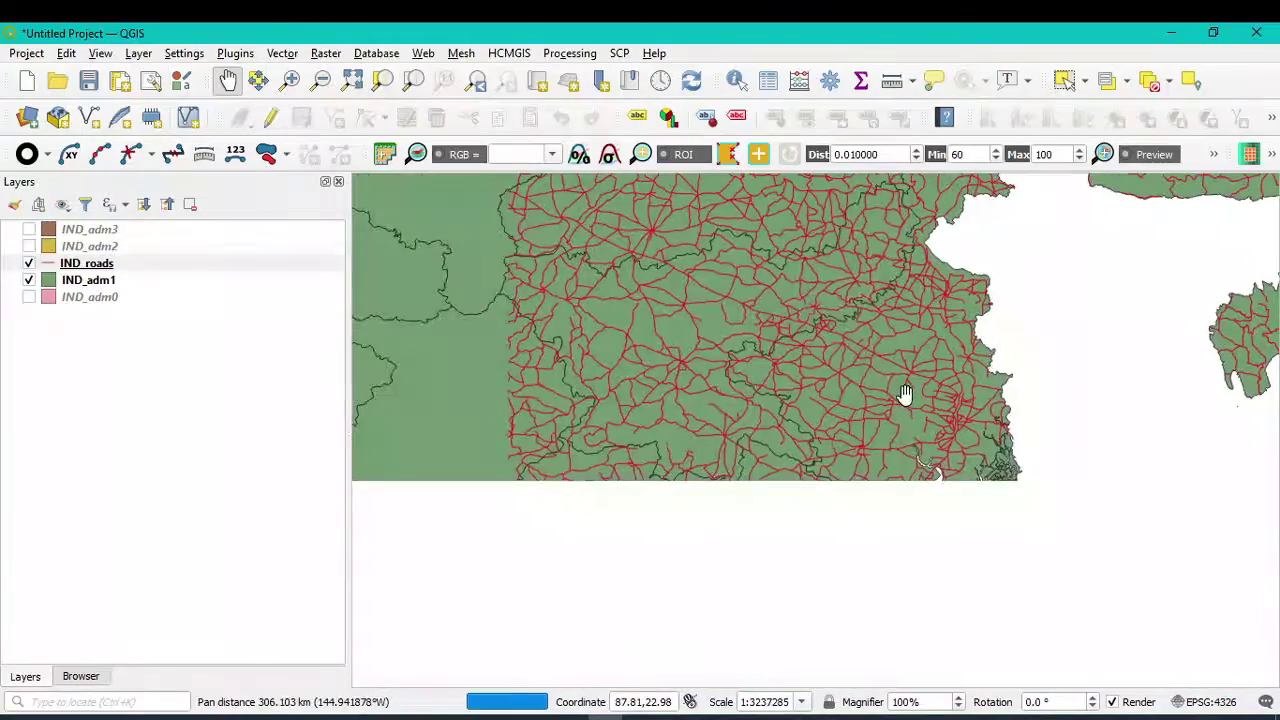
scroll(825, 443, "down", 2)
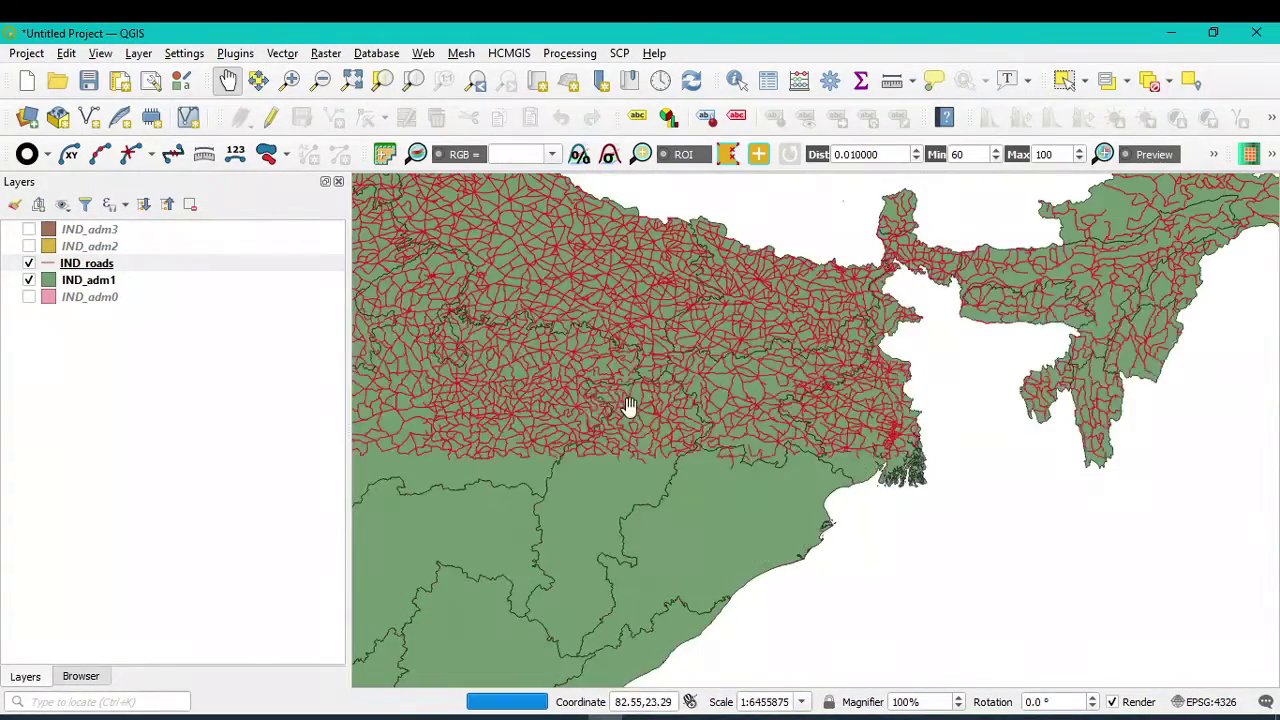
scroll(628, 405, "down", 2)
left_click_drag(695, 462, 930, 472)
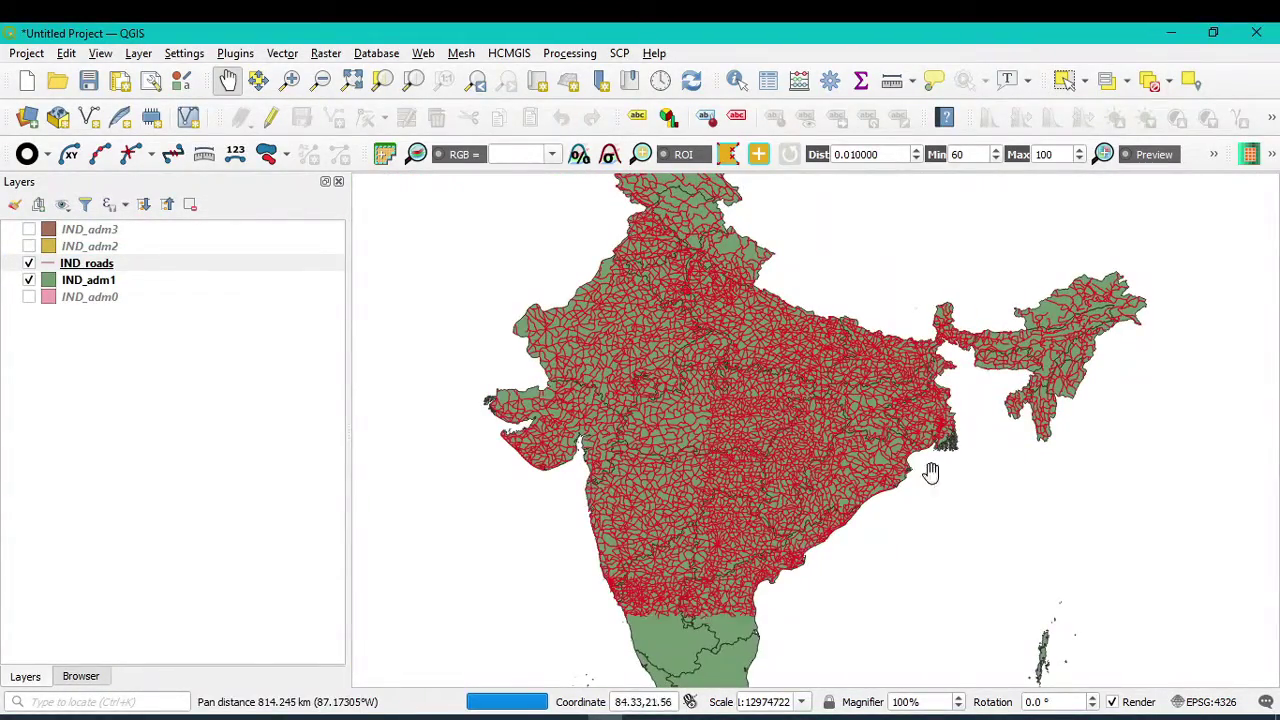
scroll(950, 415, "up", 6)
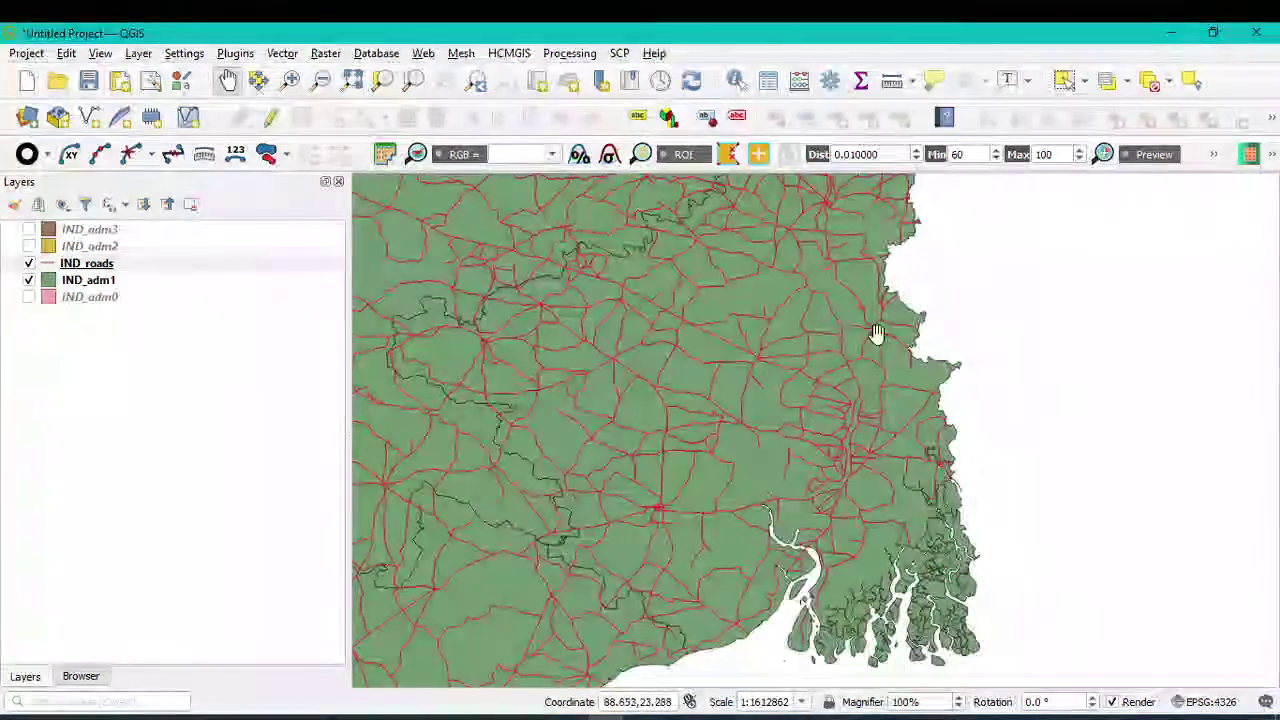
scroll(875, 333, "down", 2)
left_click_drag(811, 317, 757, 557)
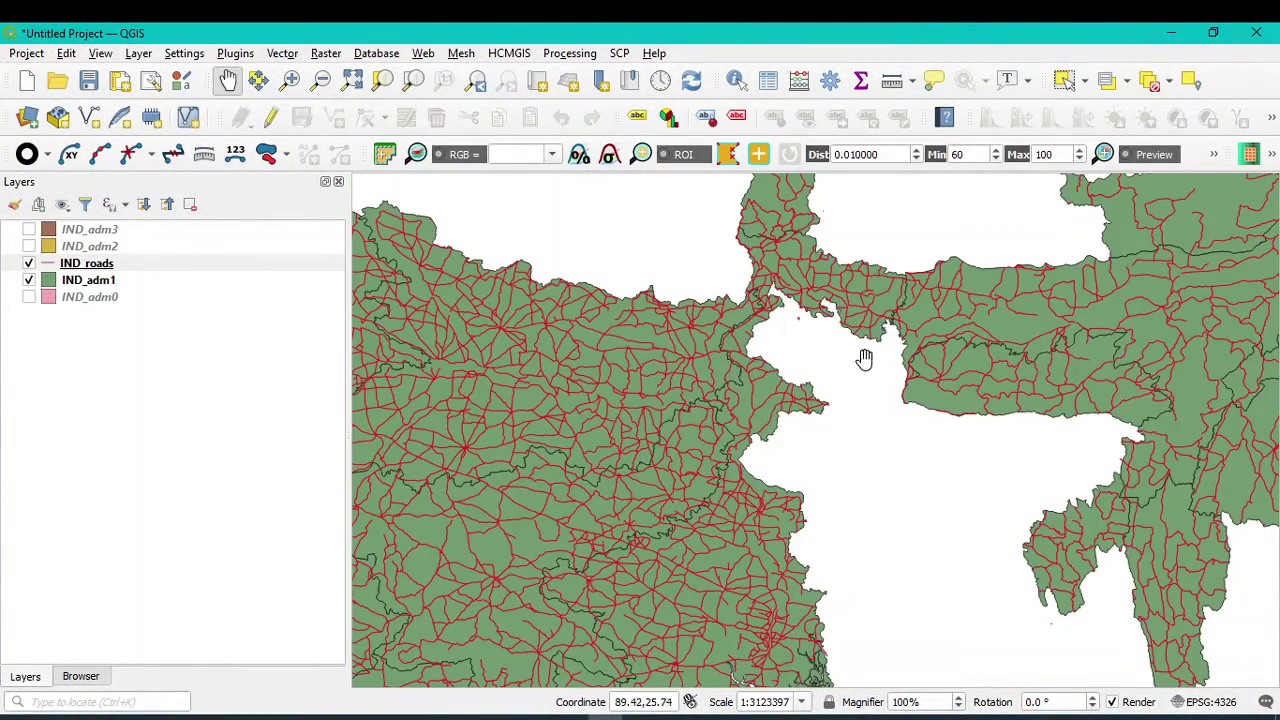
scroll(864, 358, "up", 1)
left_click_drag(845, 322, 788, 432)
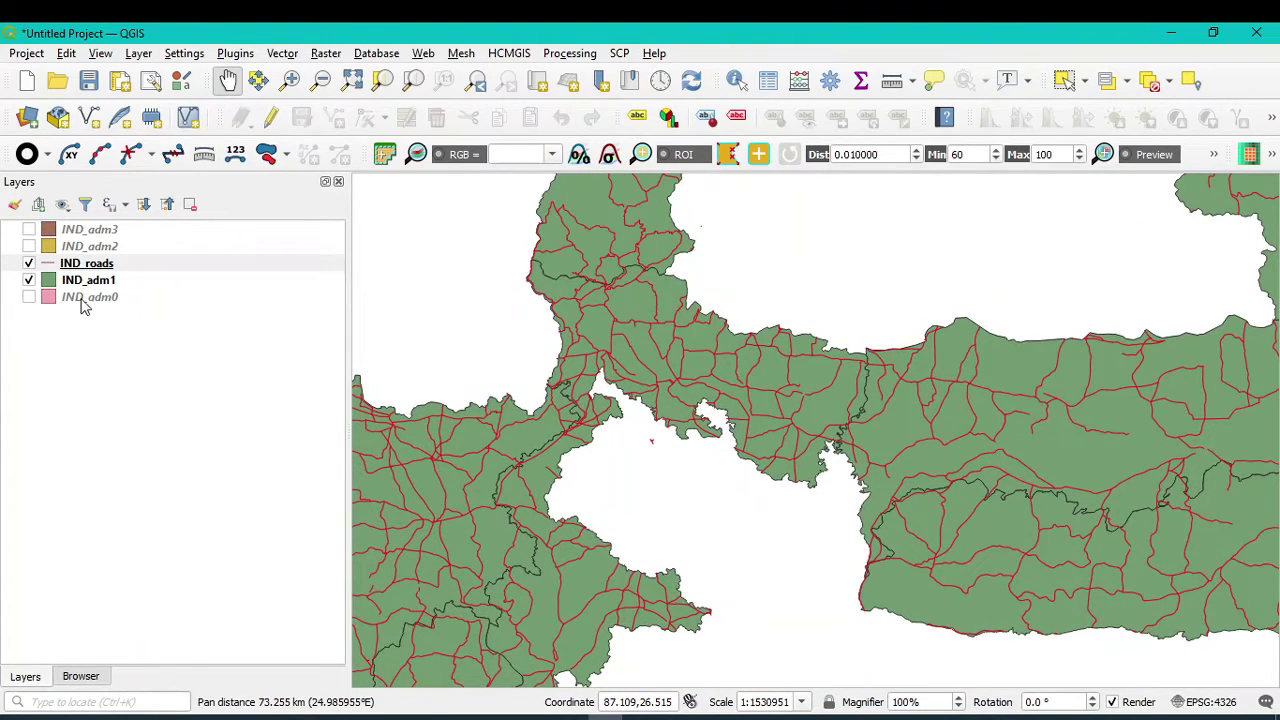
- Show the IND_adm0 country layer beneath the states and hide it again
left_click(29, 298)
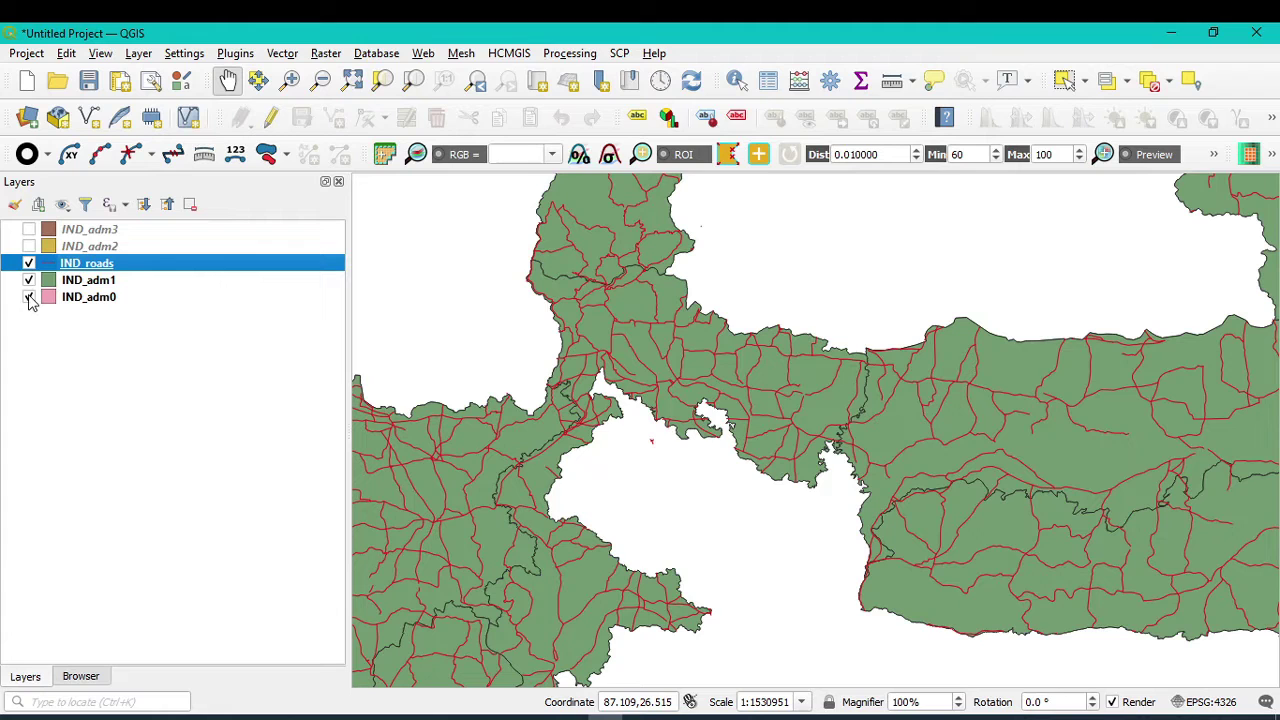
left_click(29, 298)
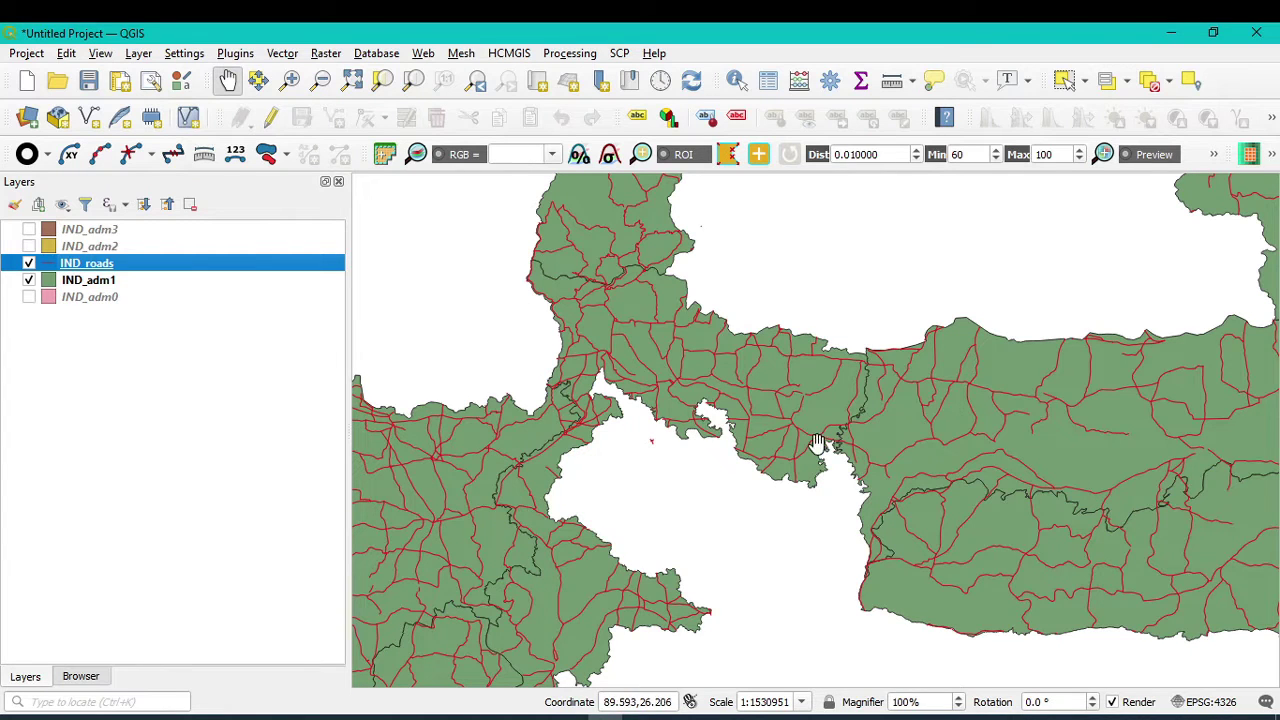
scroll(776, 432, "up", 2)
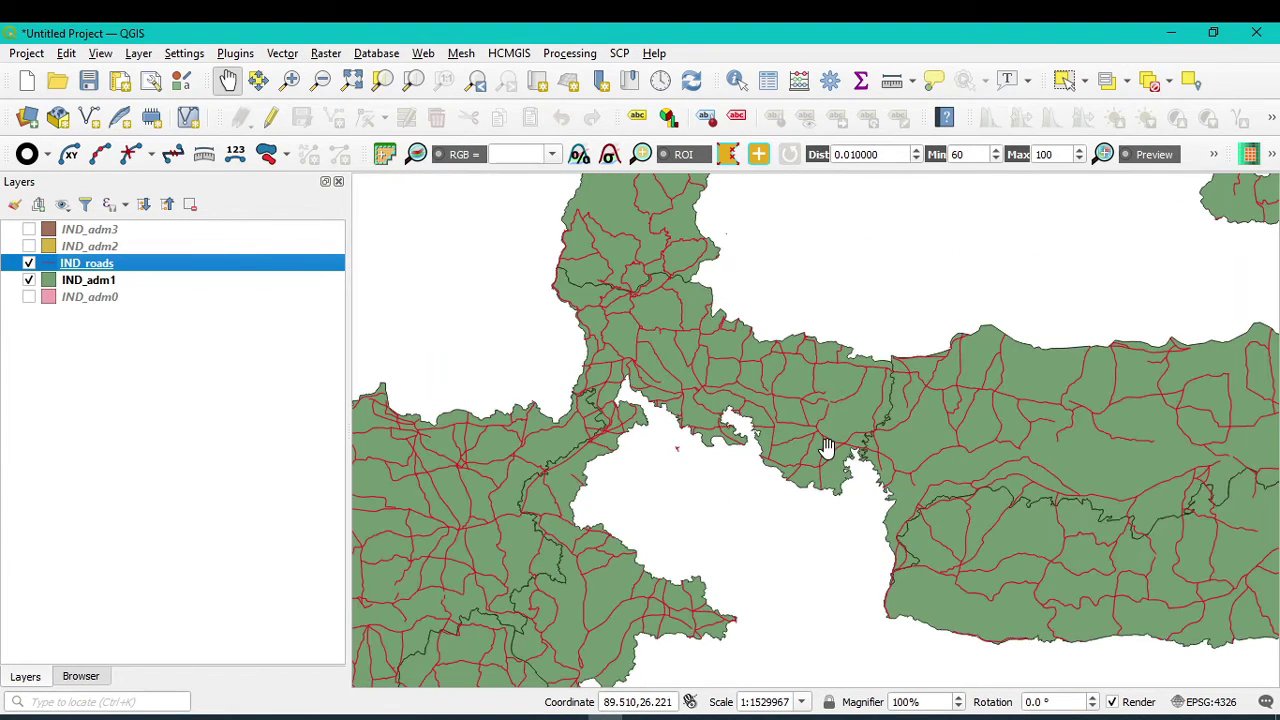
scroll(708, 400, "down", 2)
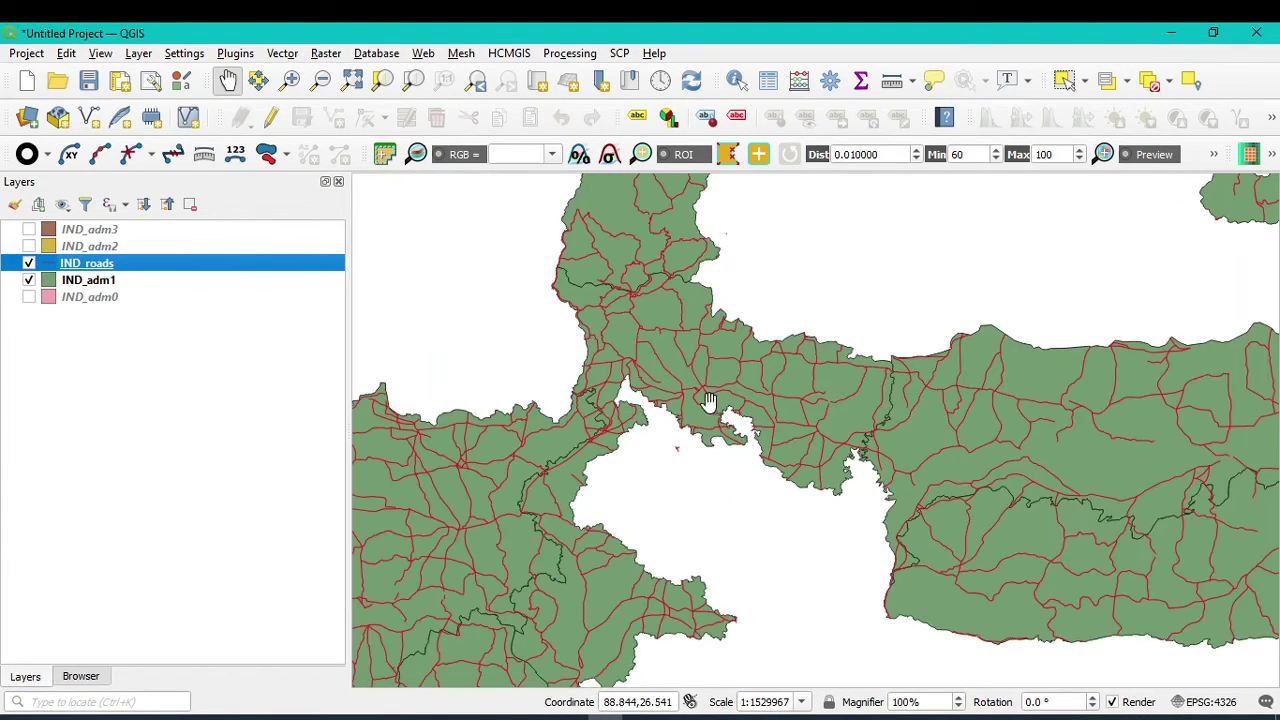
- Hide the IND_roads layer and add IND_rails.shp from the IND_rrd folder to the map
left_click(29, 263)
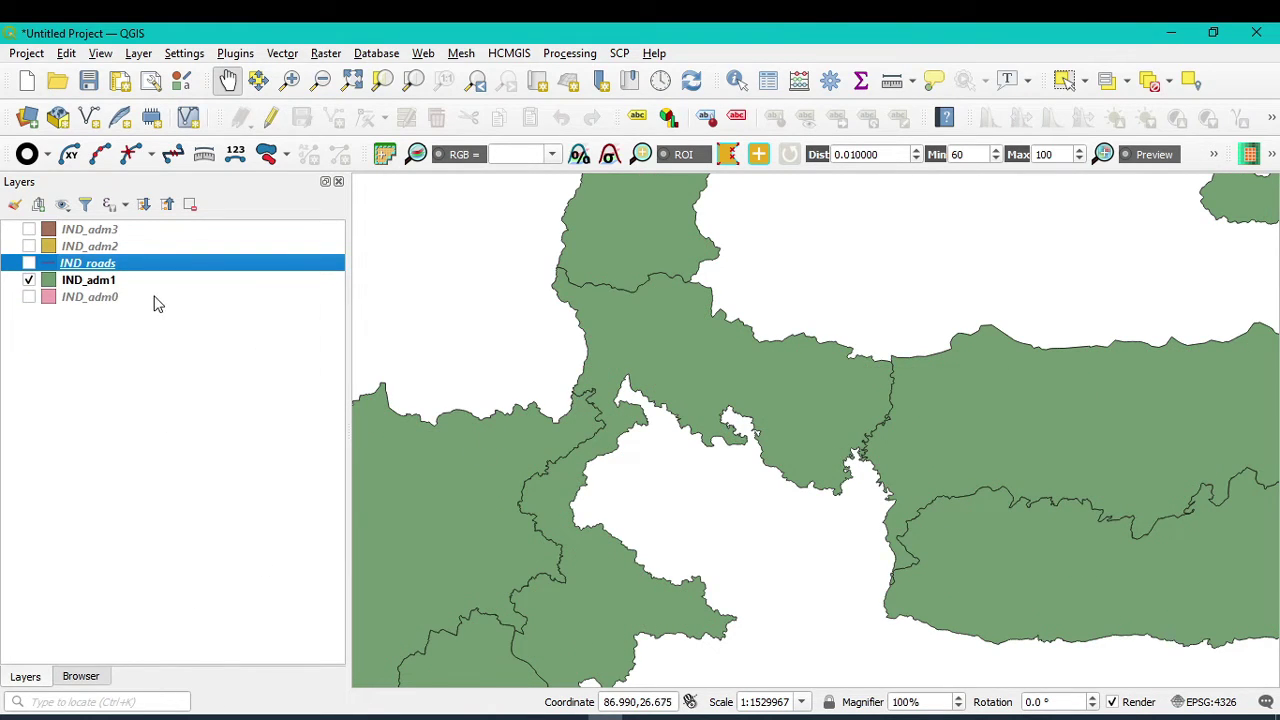
scroll(594, 480, "down", 3)
left_click_drag(594, 480, 810, 370)
left_click(81, 677)
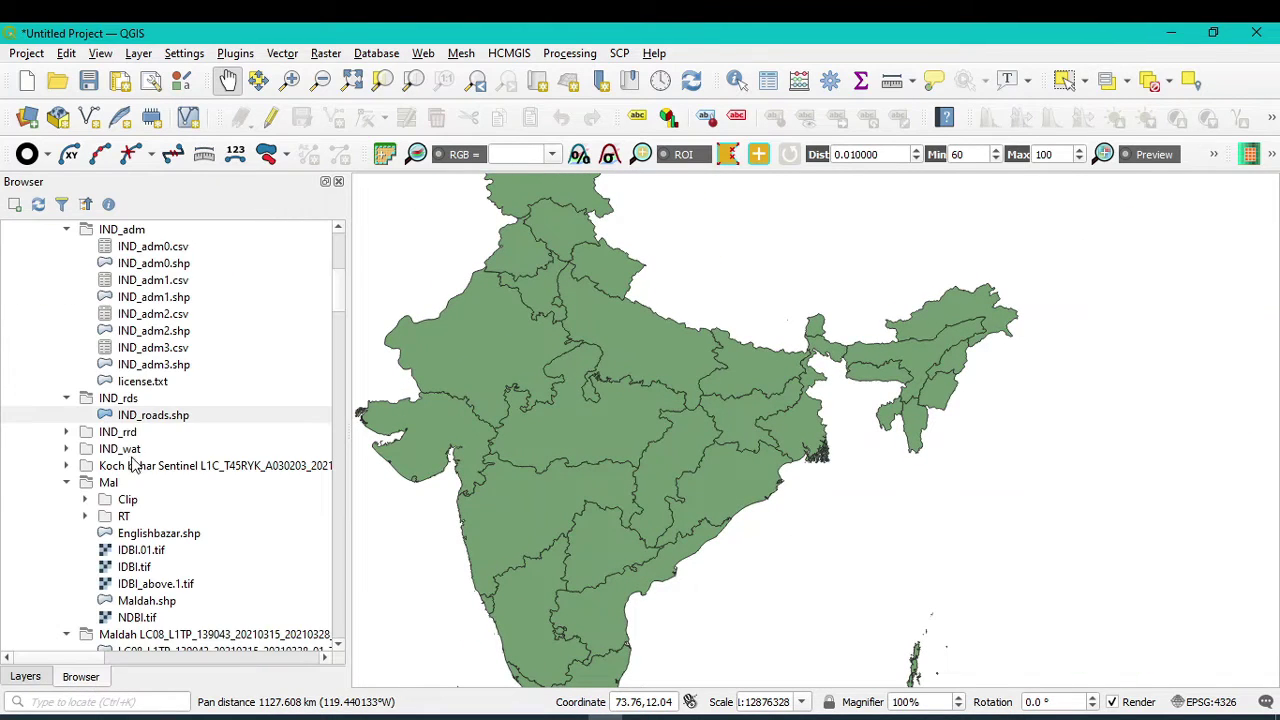
left_click(67, 433)
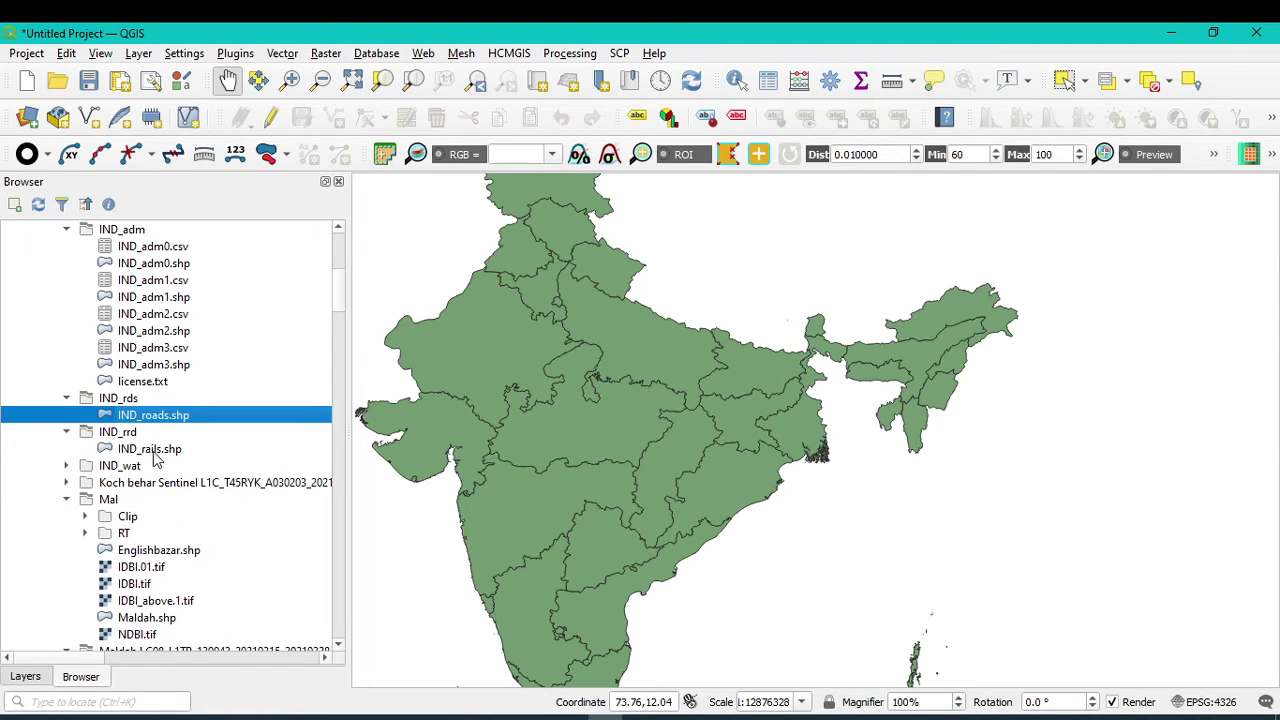
left_click_drag(148, 451, 716, 433)
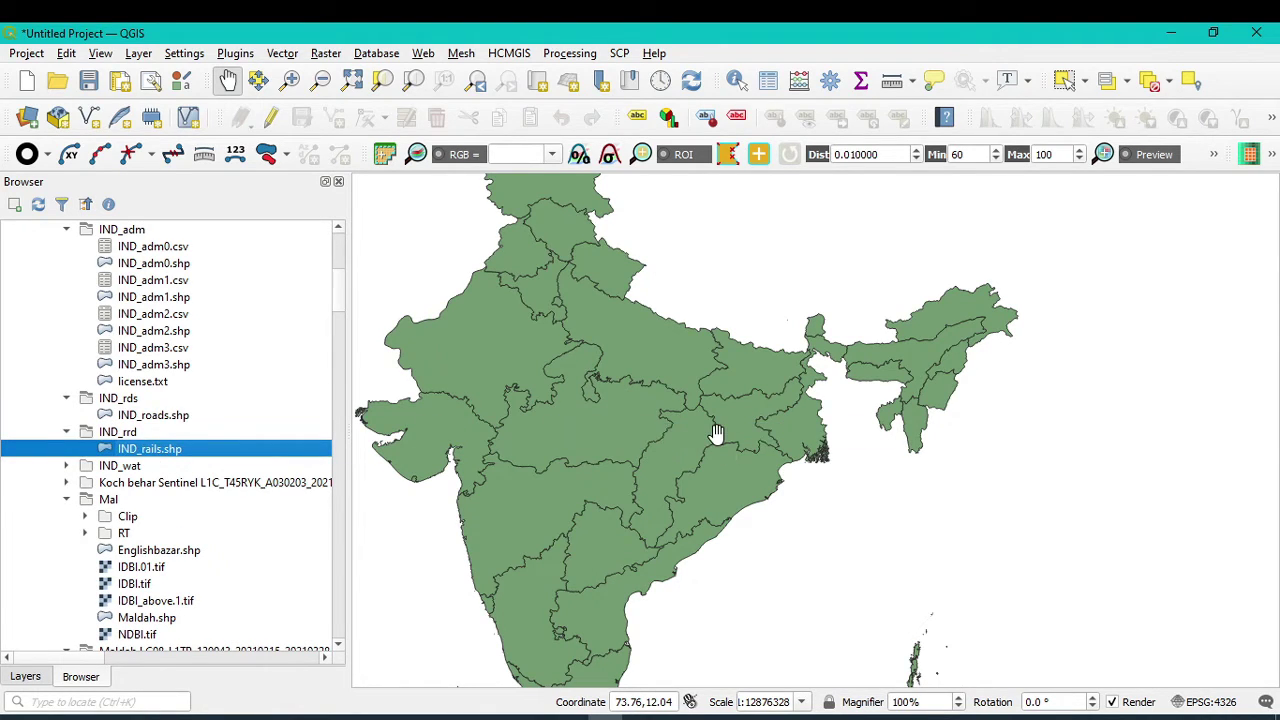
scroll(792, 436, "up", 2)
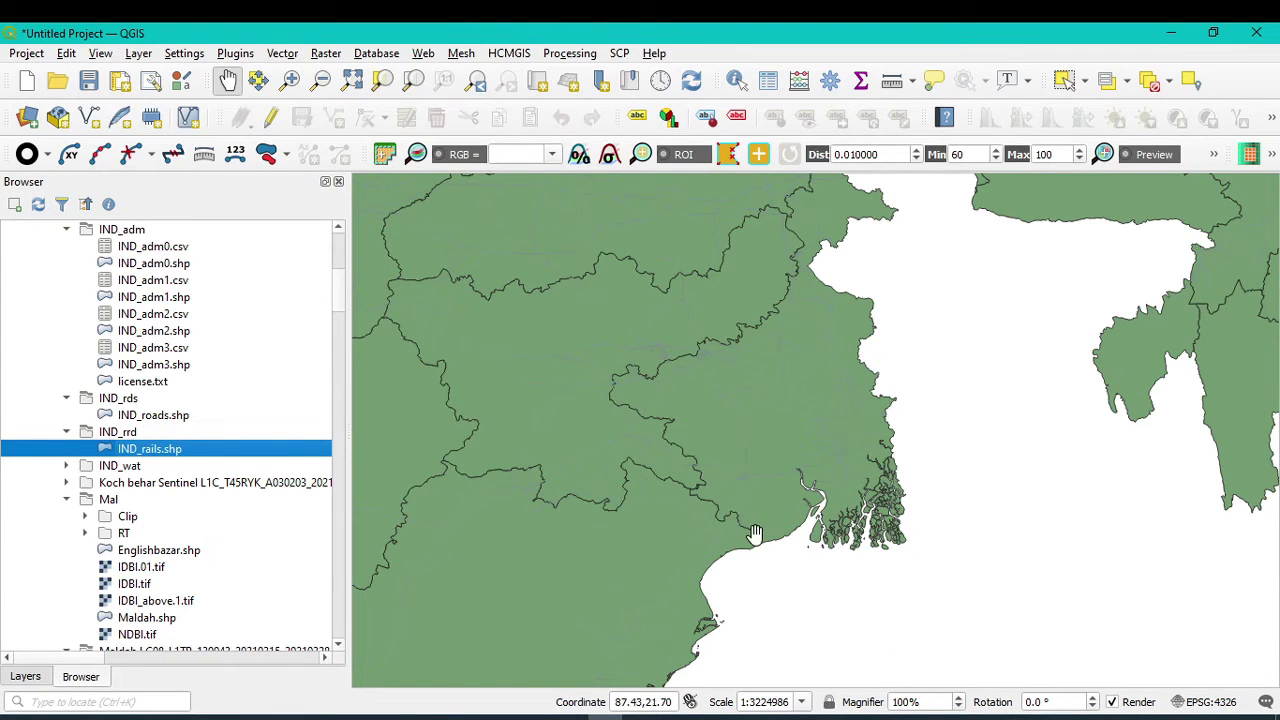
- Style the IND_rails layer's simple line in black with the Dash Line stroke style and apply it
left_click(25, 677)
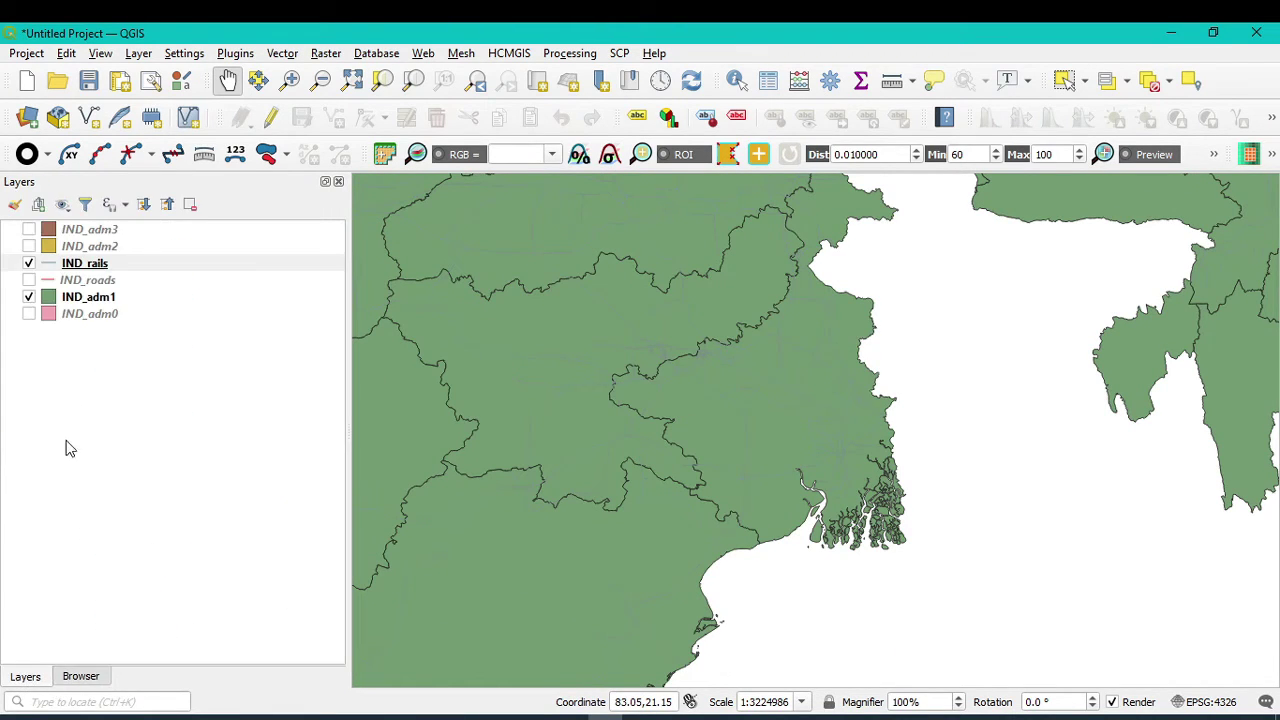
left_click(50, 264)
right_click(50, 264)
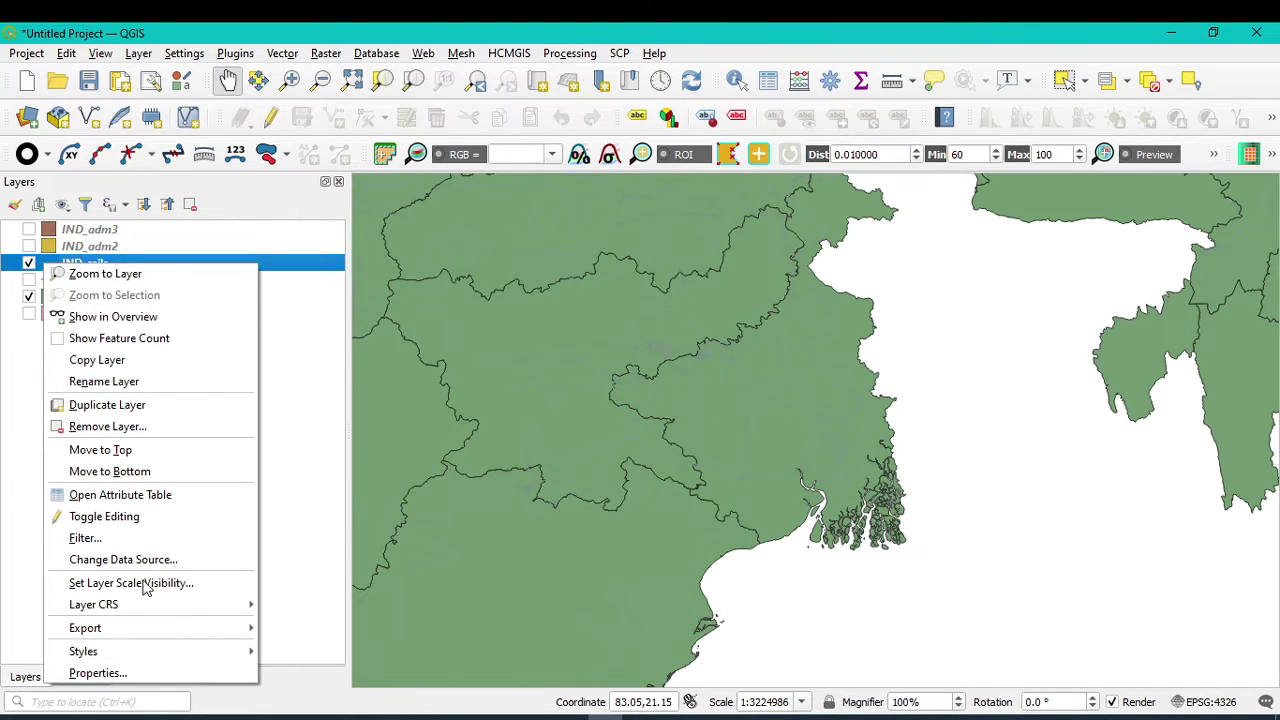
left_click(124, 675)
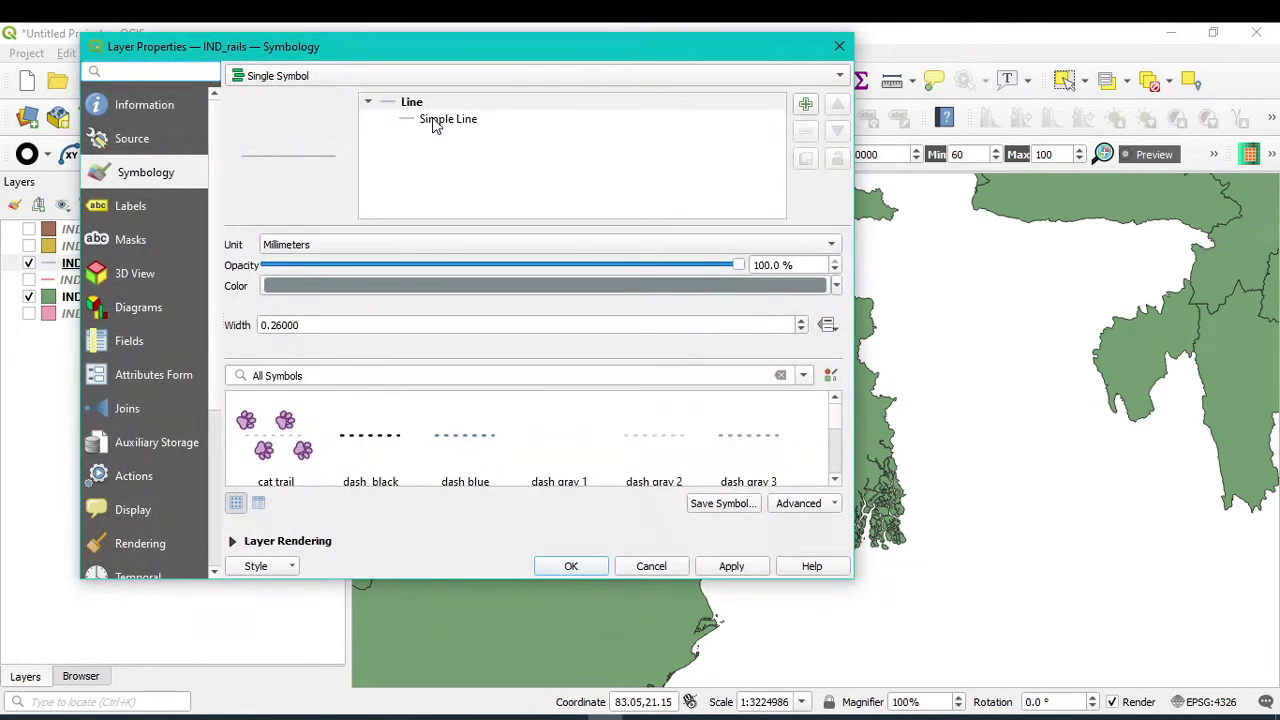
left_click(434, 120)
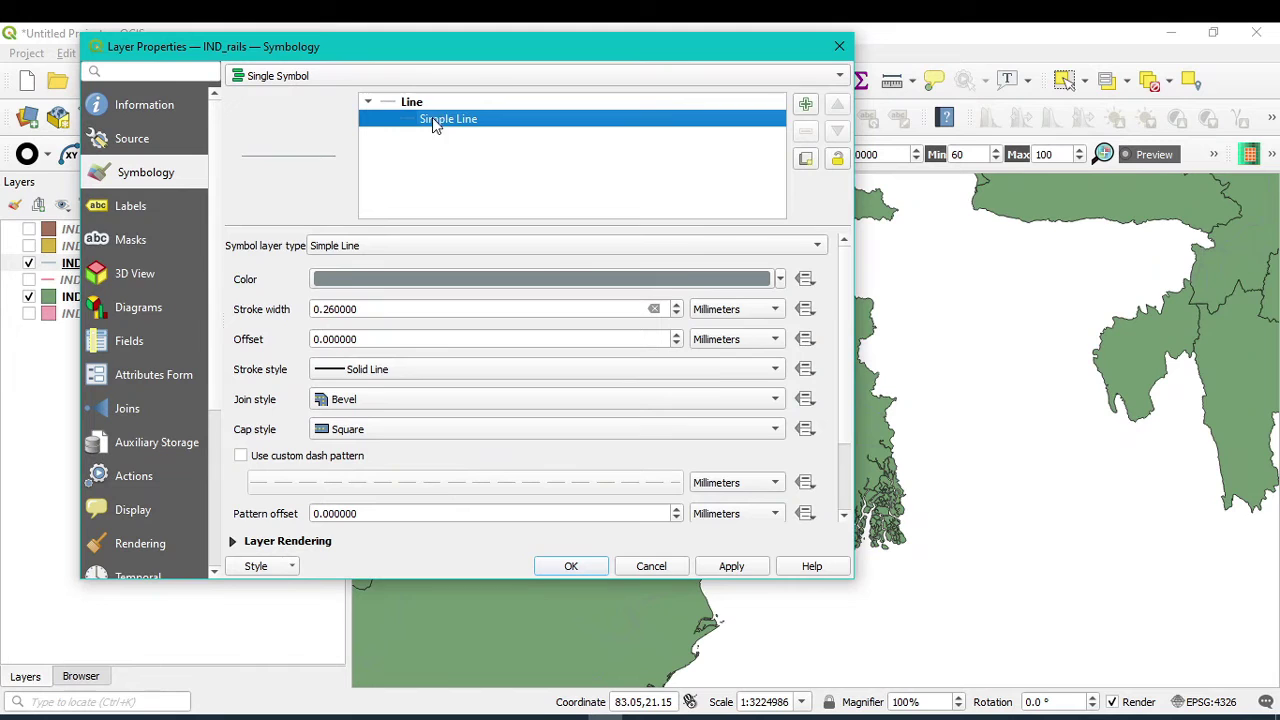
left_click(780, 279)
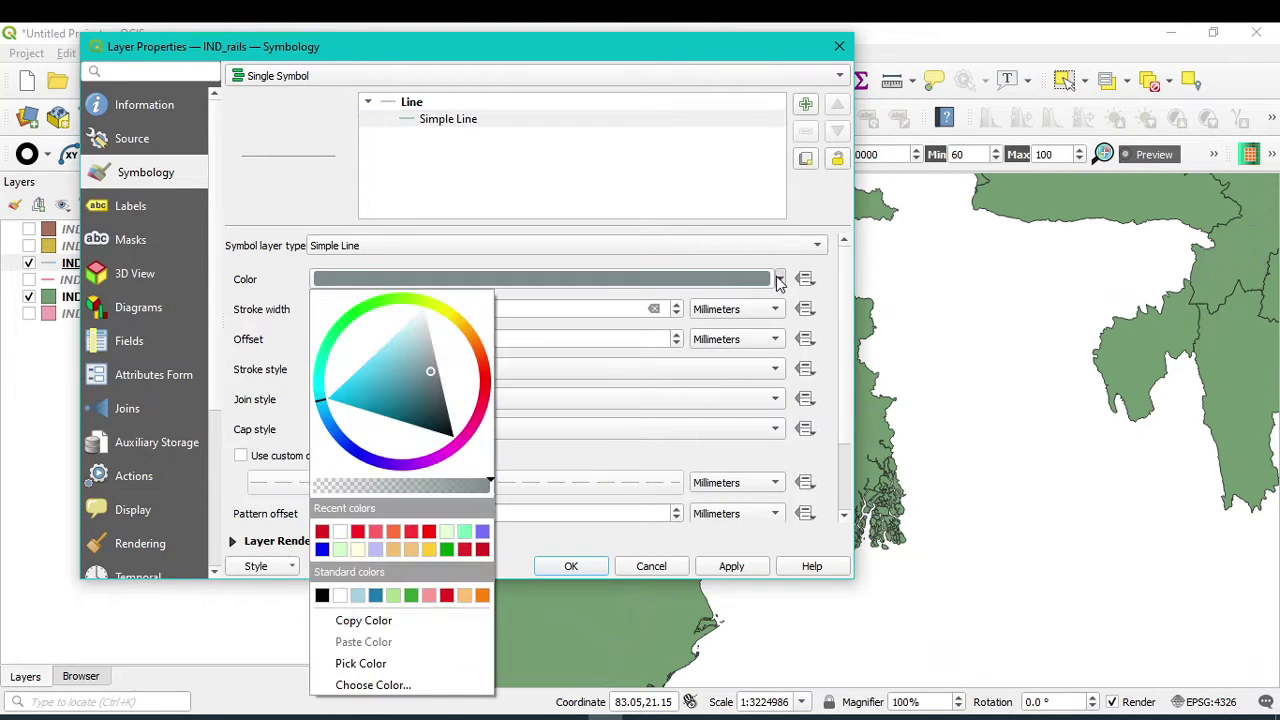
left_click(322, 596)
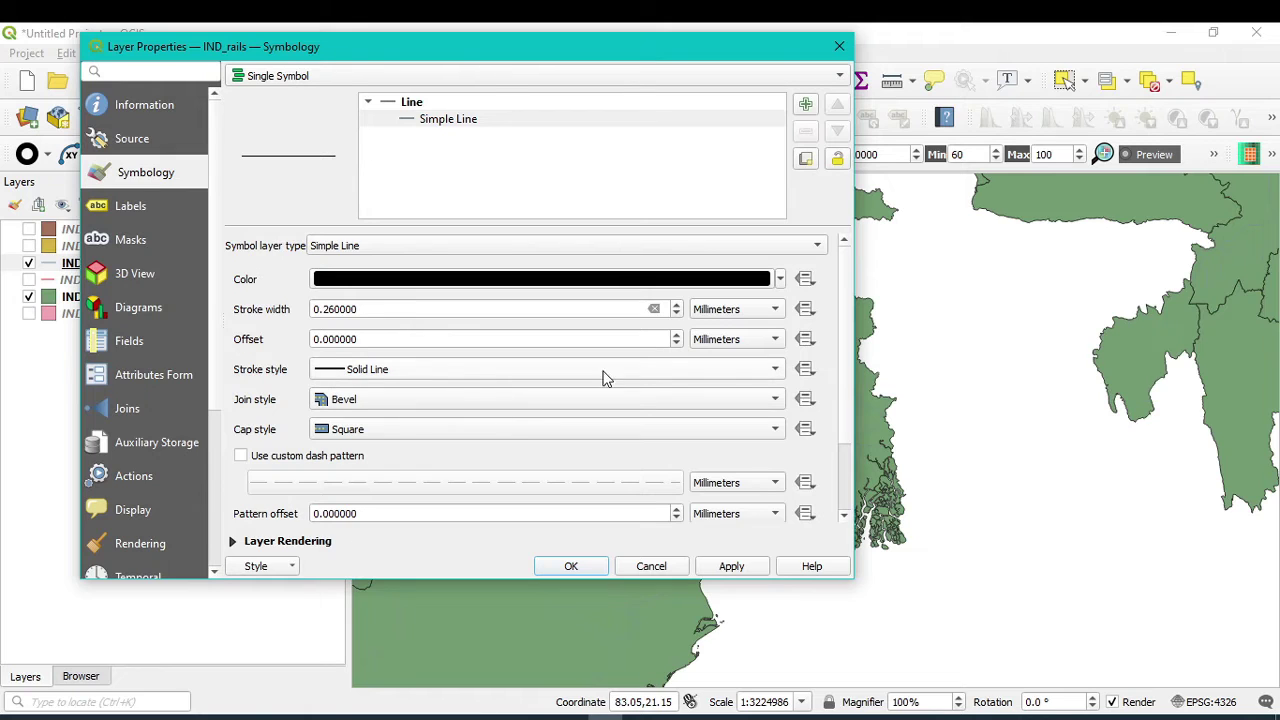
left_click(775, 369)
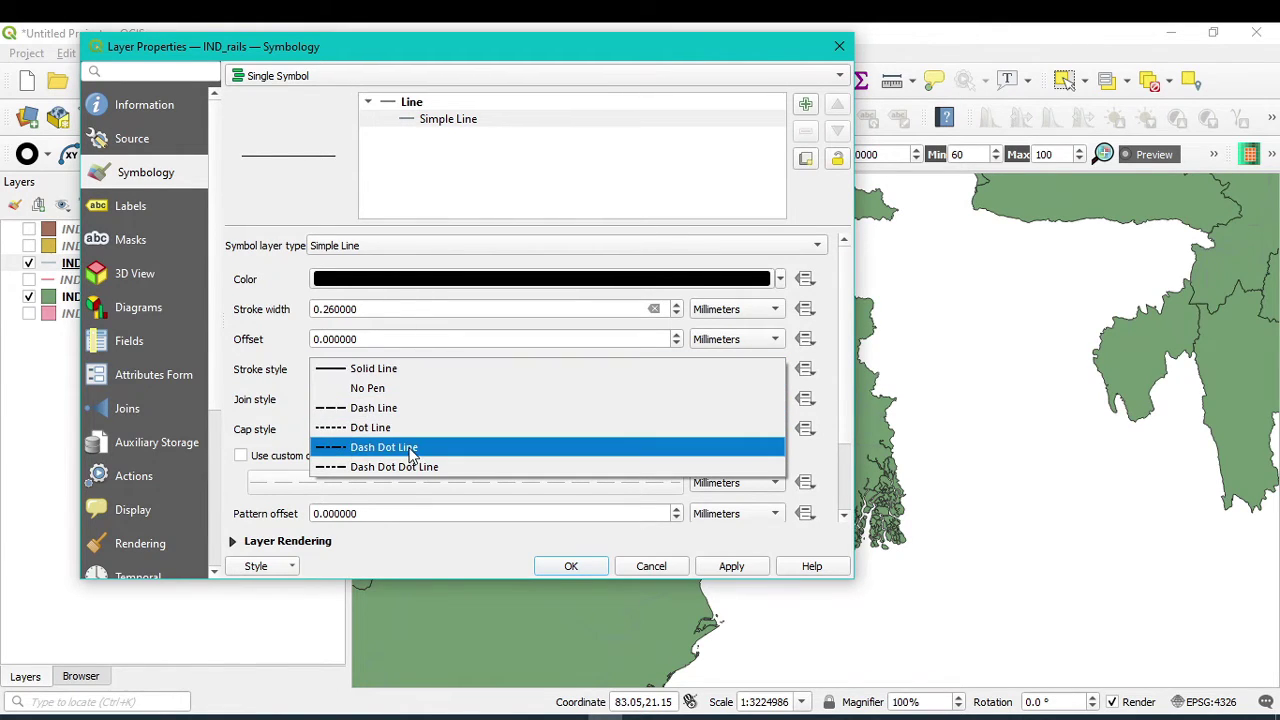
left_click(352, 410)
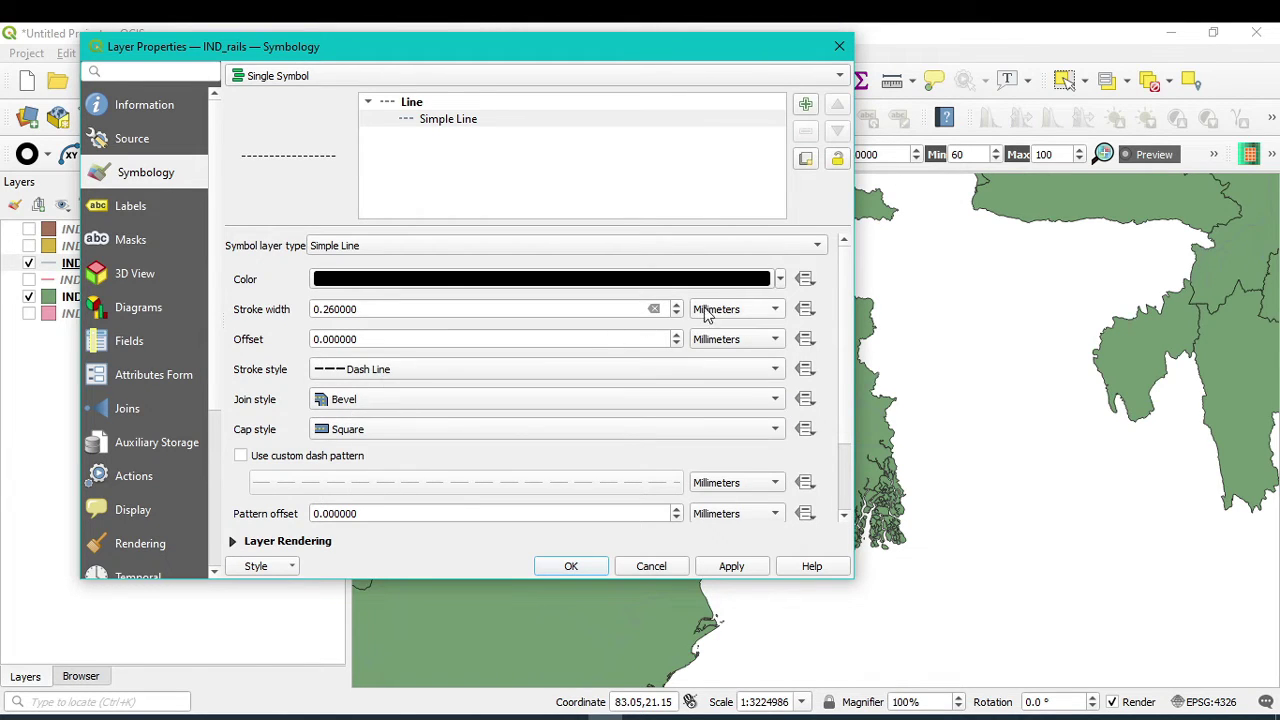
left_click(731, 566)
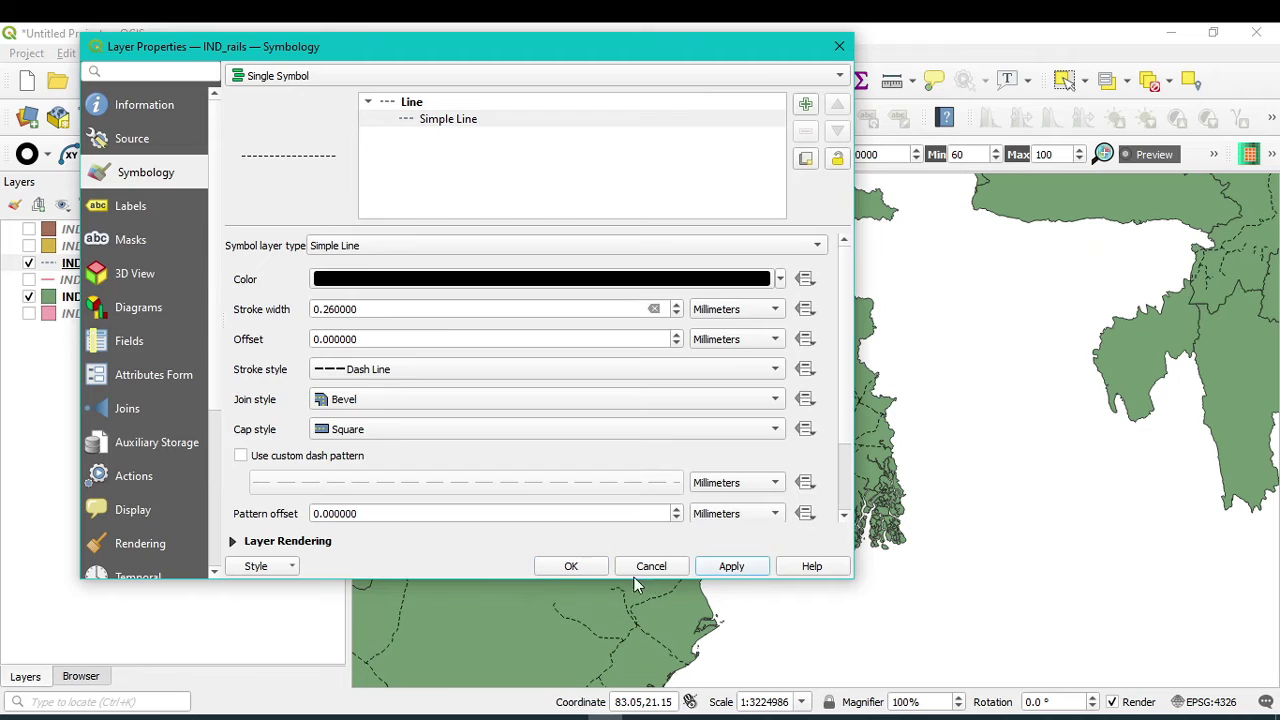
- Accept the IND_rails style and examine the dashed railway network across India, West Bengal and the northeastern corridor
left_click(571, 566)
scroll(630, 540, "down", 2)
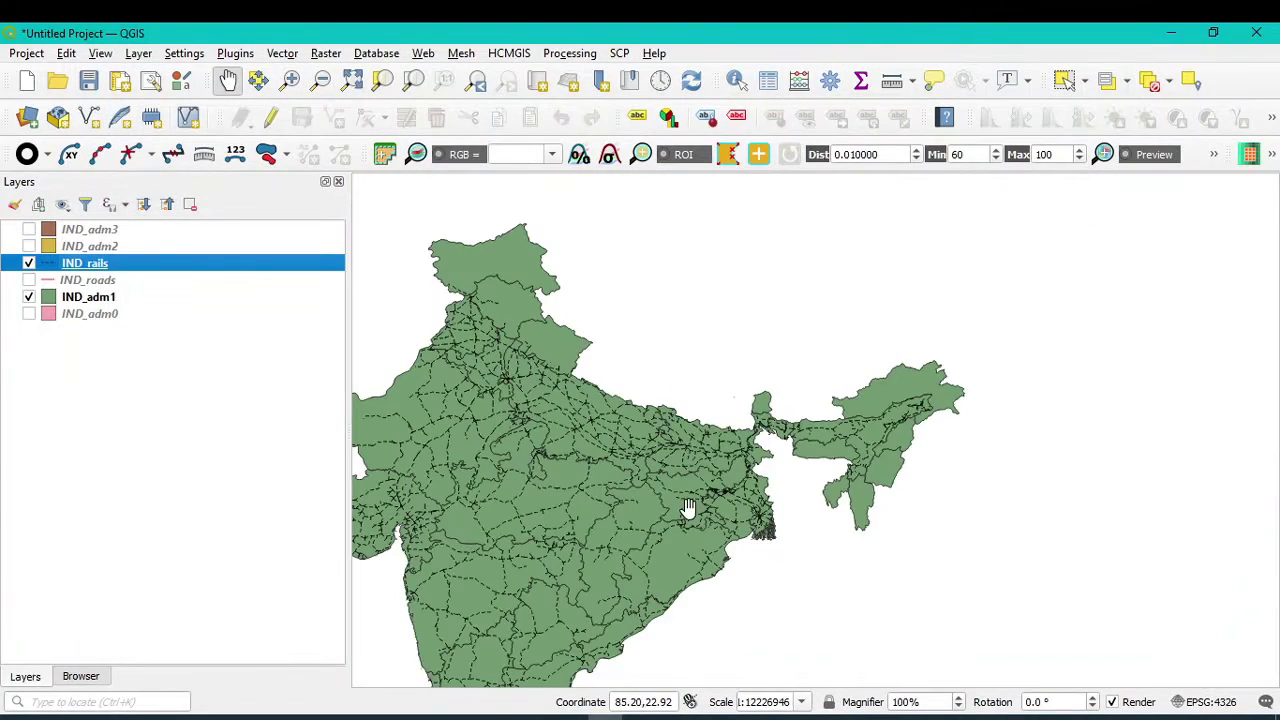
left_click_drag(640, 503, 805, 429)
left_click_drag(750, 480, 778, 435)
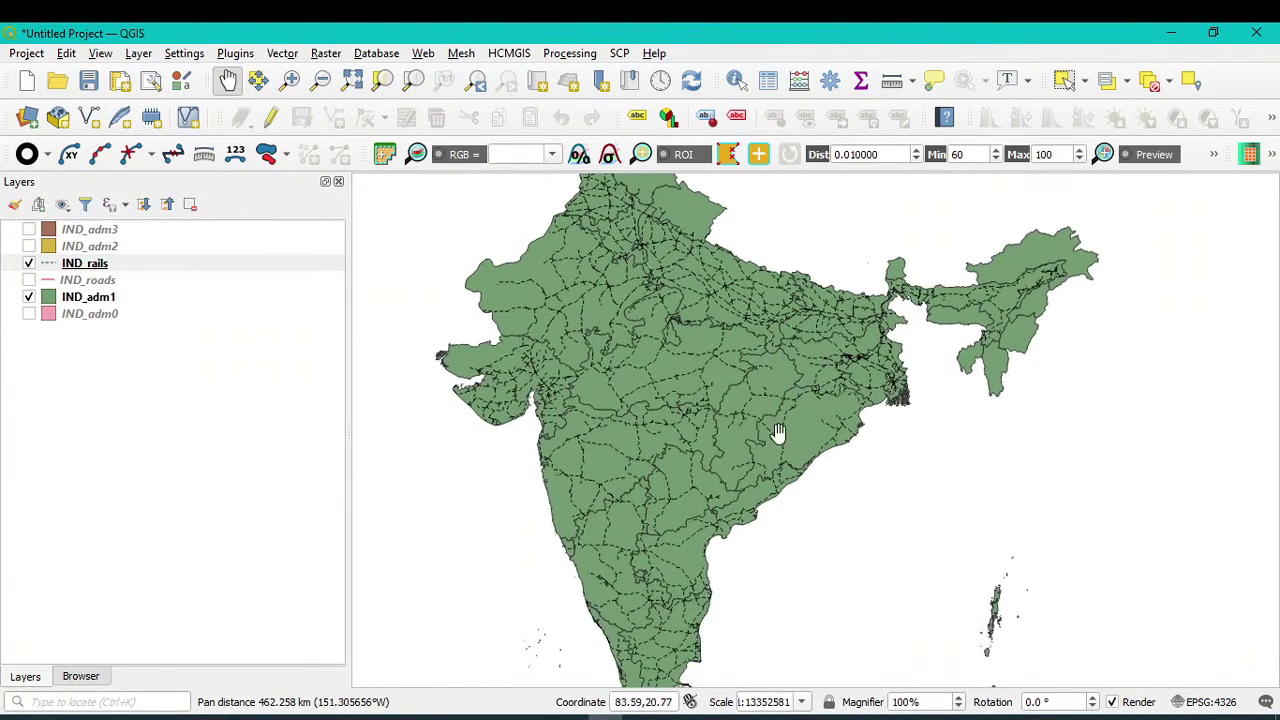
scroll(818, 323, "up", 2)
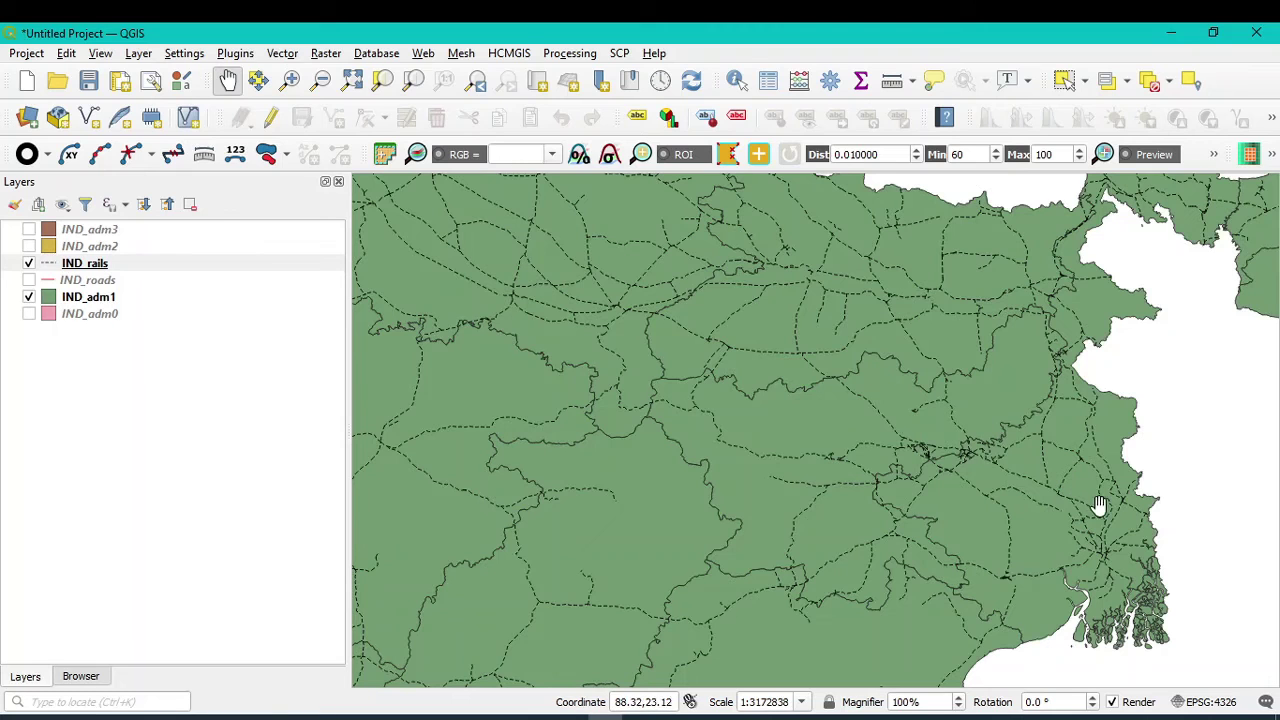
left_click_drag(1068, 505, 736, 625)
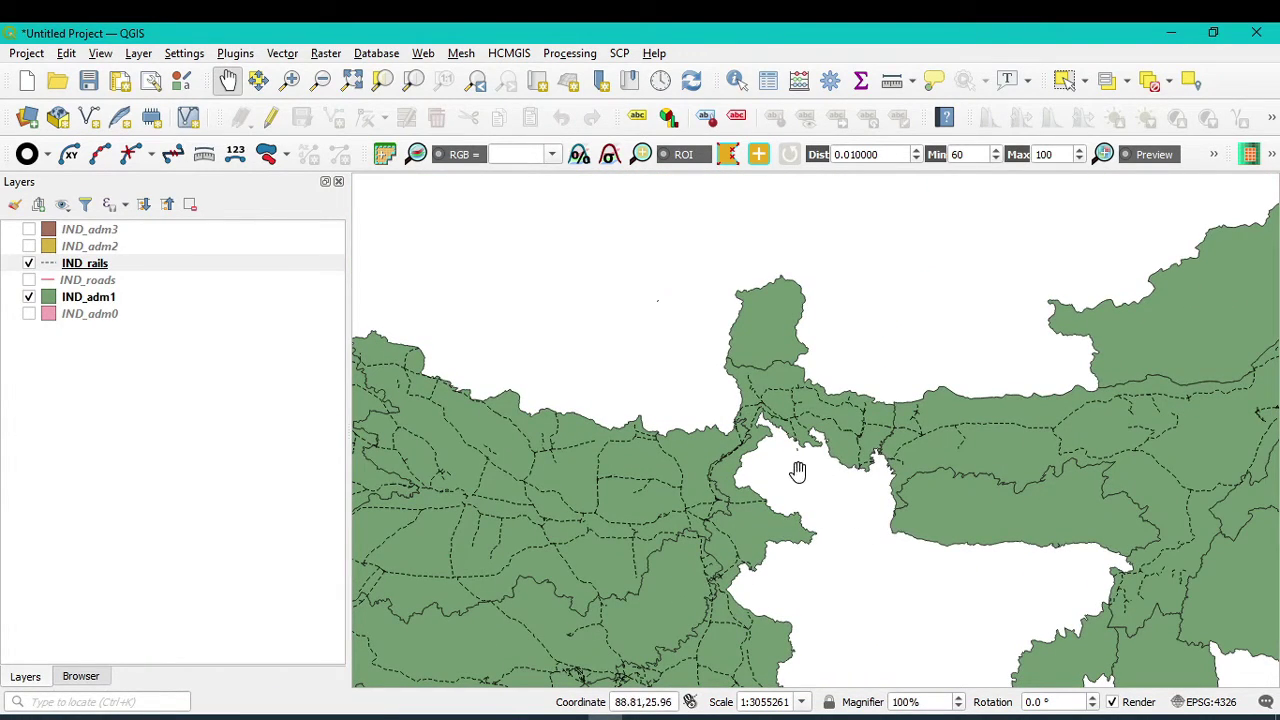
scroll(849, 445, "up", 1)
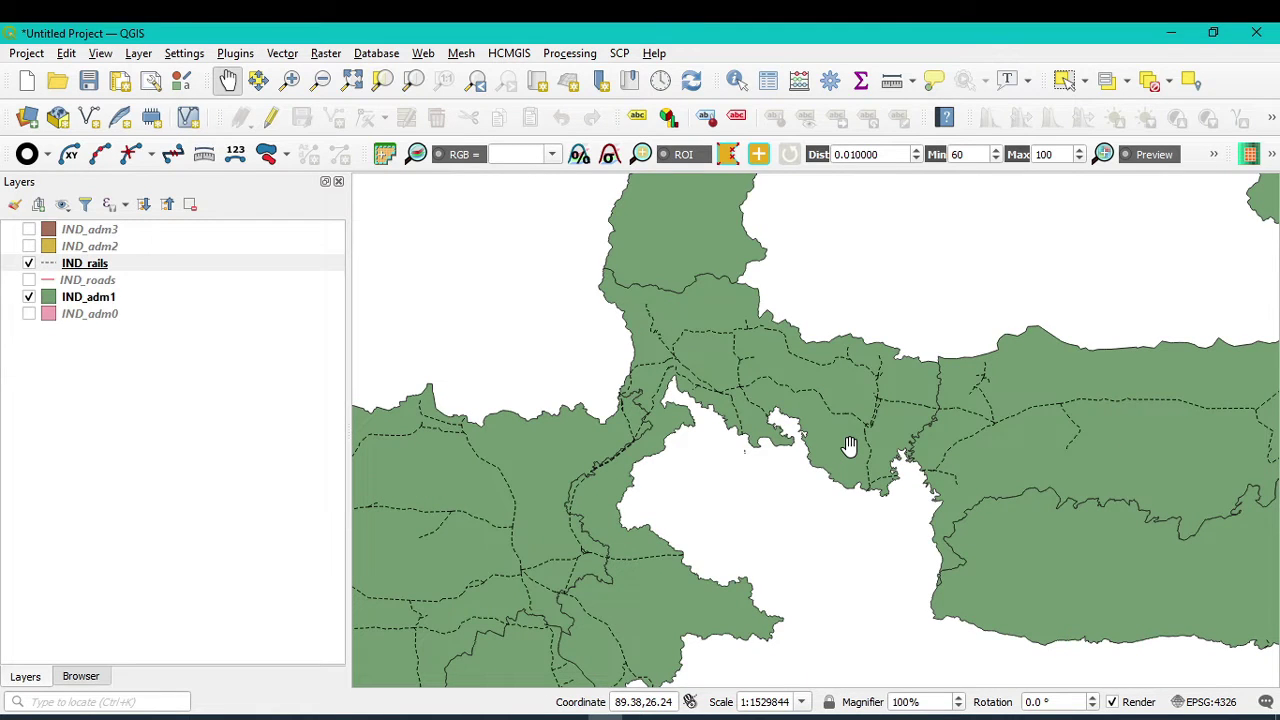
scroll(849, 445, "down", 1)
left_click_drag(682, 596, 800, 449)
scroll(796, 450, "down", 1)
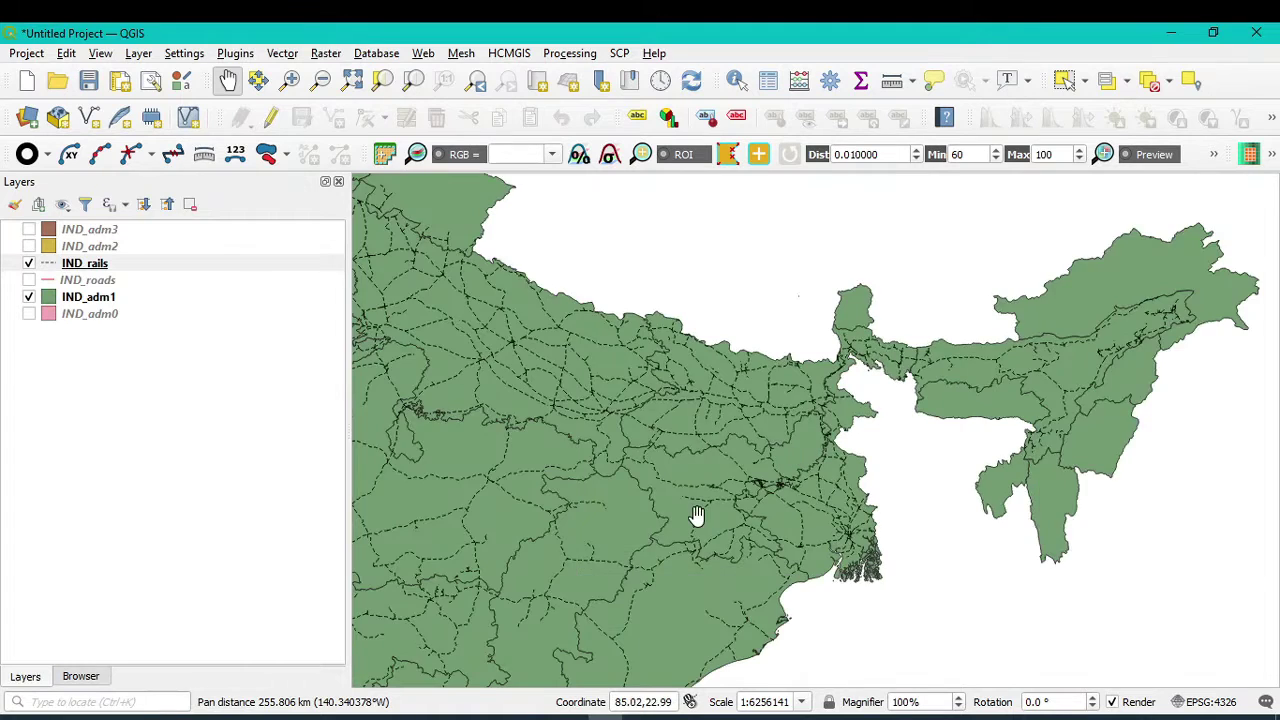
scroll(697, 515, "down", 1)
left_click_drag(697, 515, 776, 443)
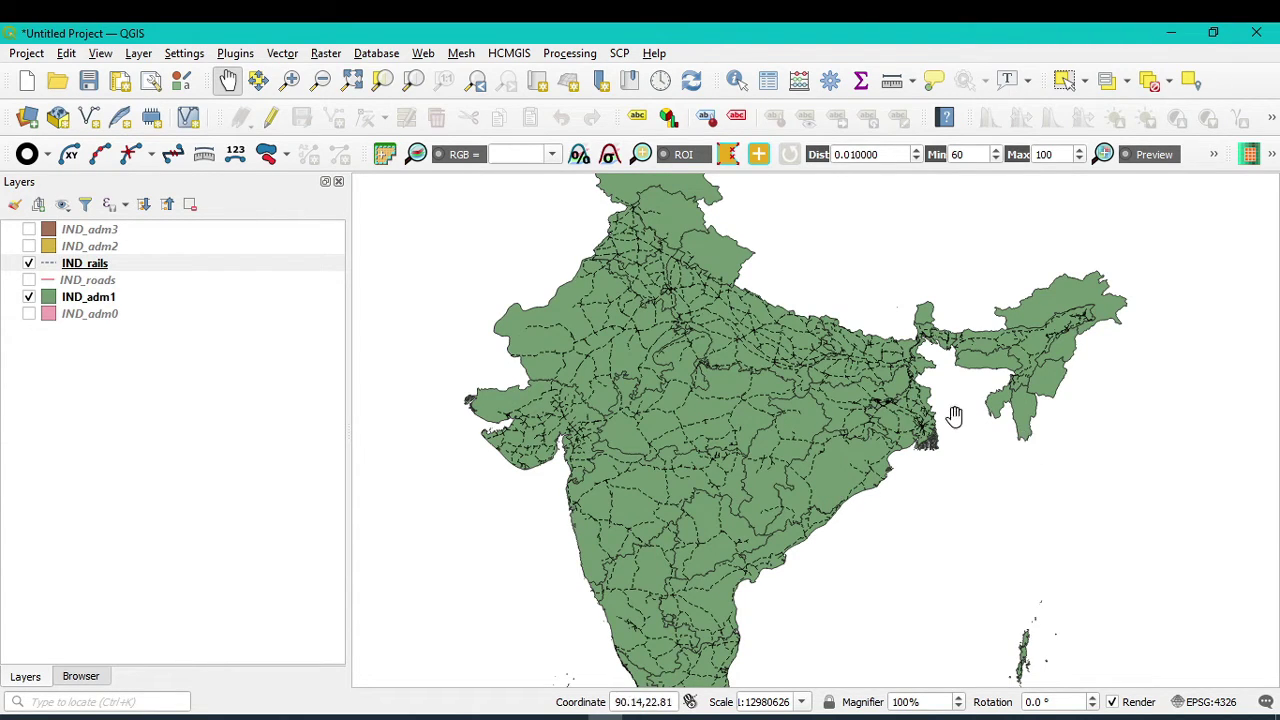
scroll(925, 388, "up", 1)
- Hide the IND_rails layer and add IND_water_lines_dcw.shp from the IND_wat folder to the map
left_click(29, 263)
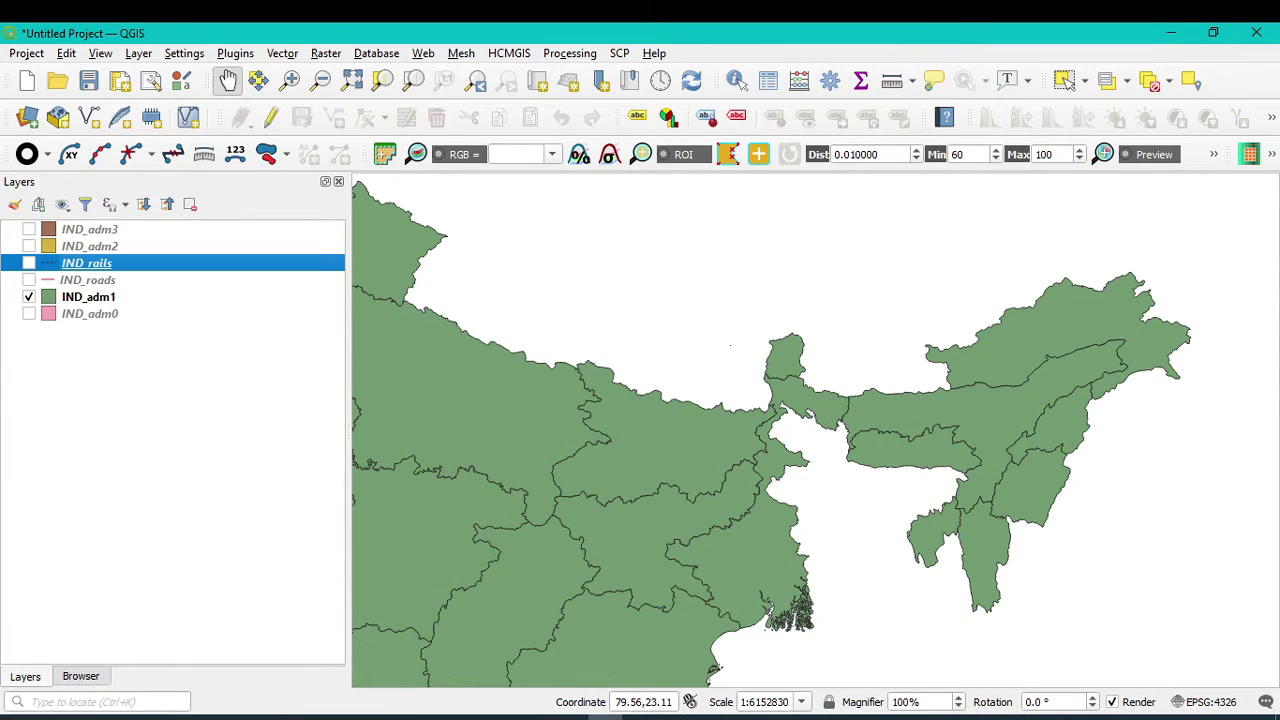
left_click(84, 676)
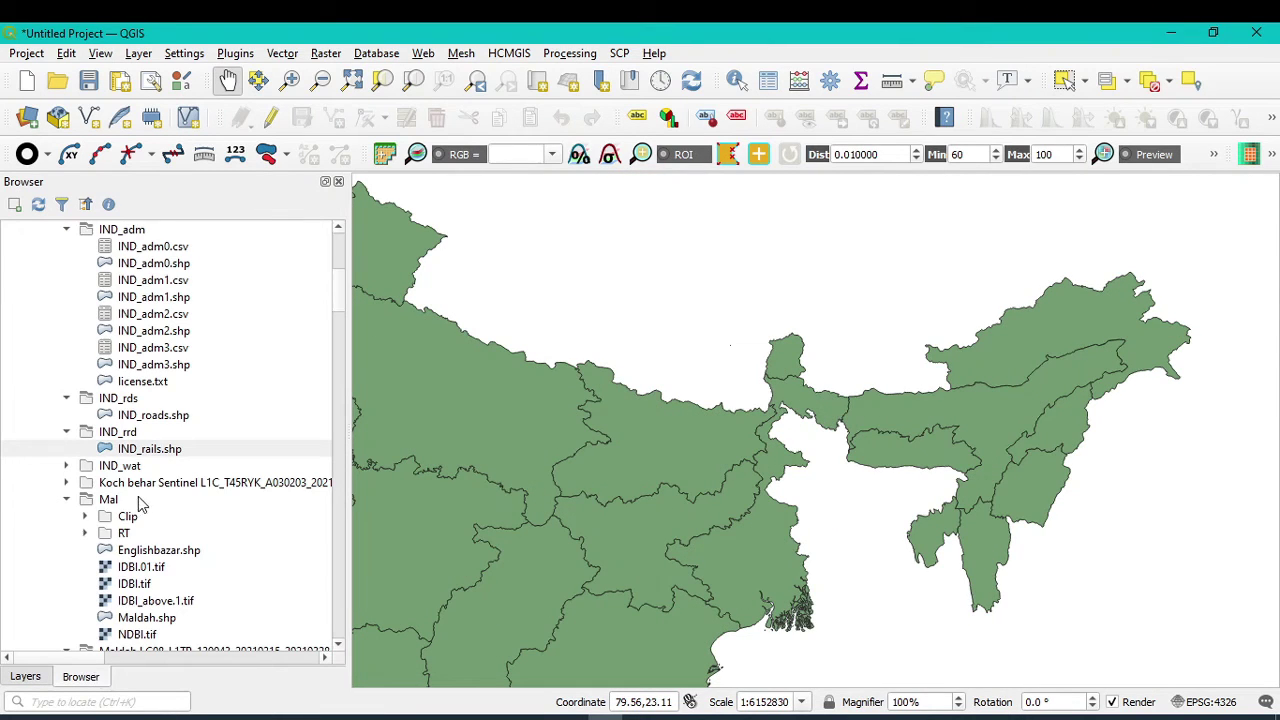
left_click(64, 466)
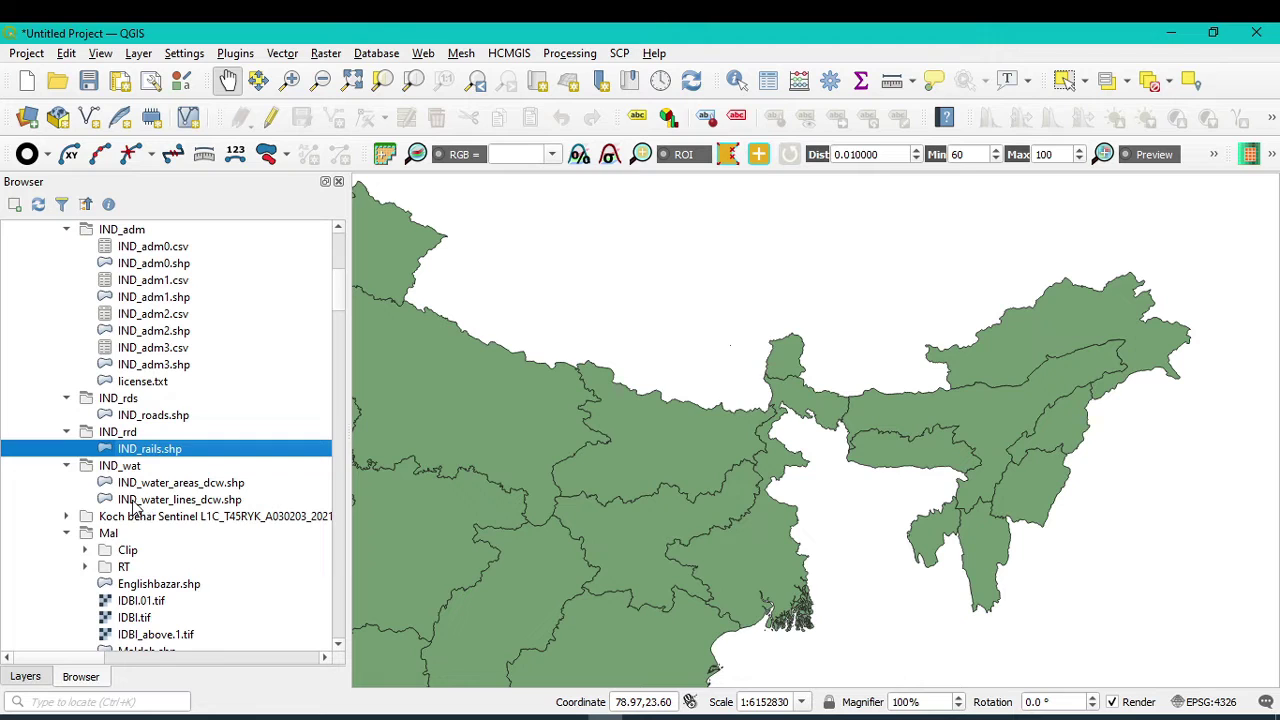
left_click_drag(190, 505, 593, 514)
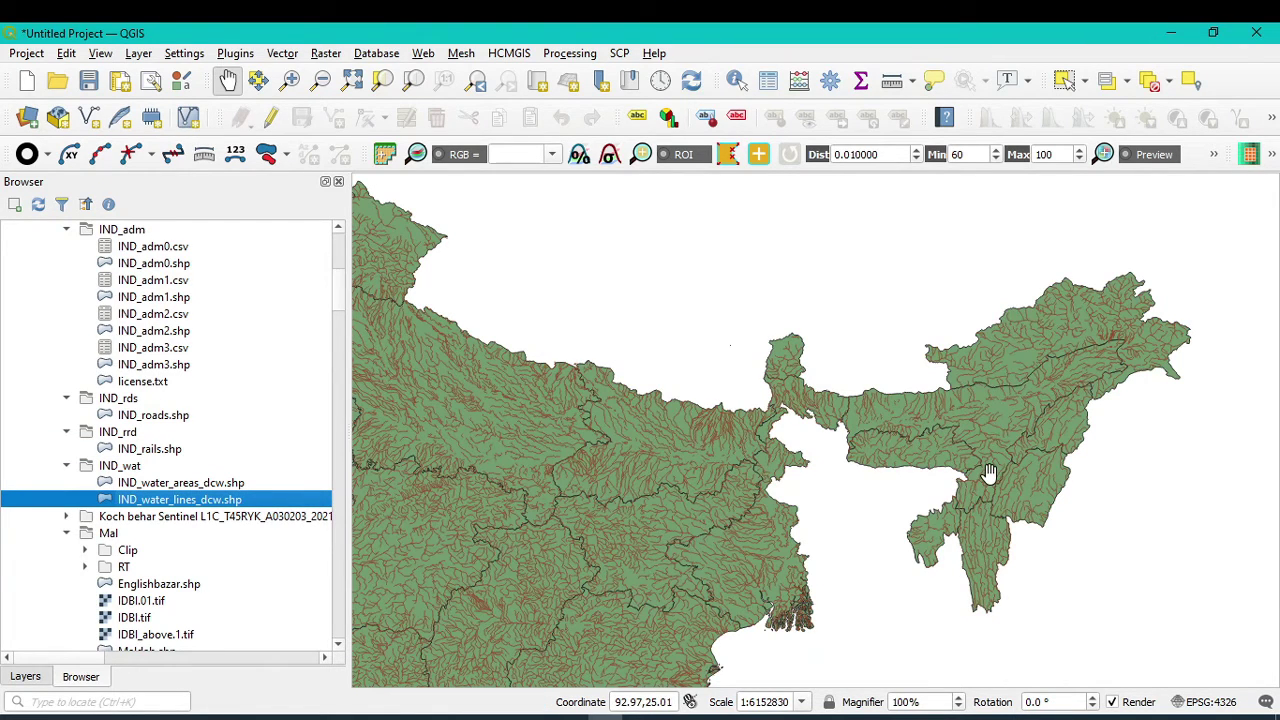
- Color the IND_water_lines_dcw layer's simple line blue, apply the style and close the layer properties
left_click(26, 677)
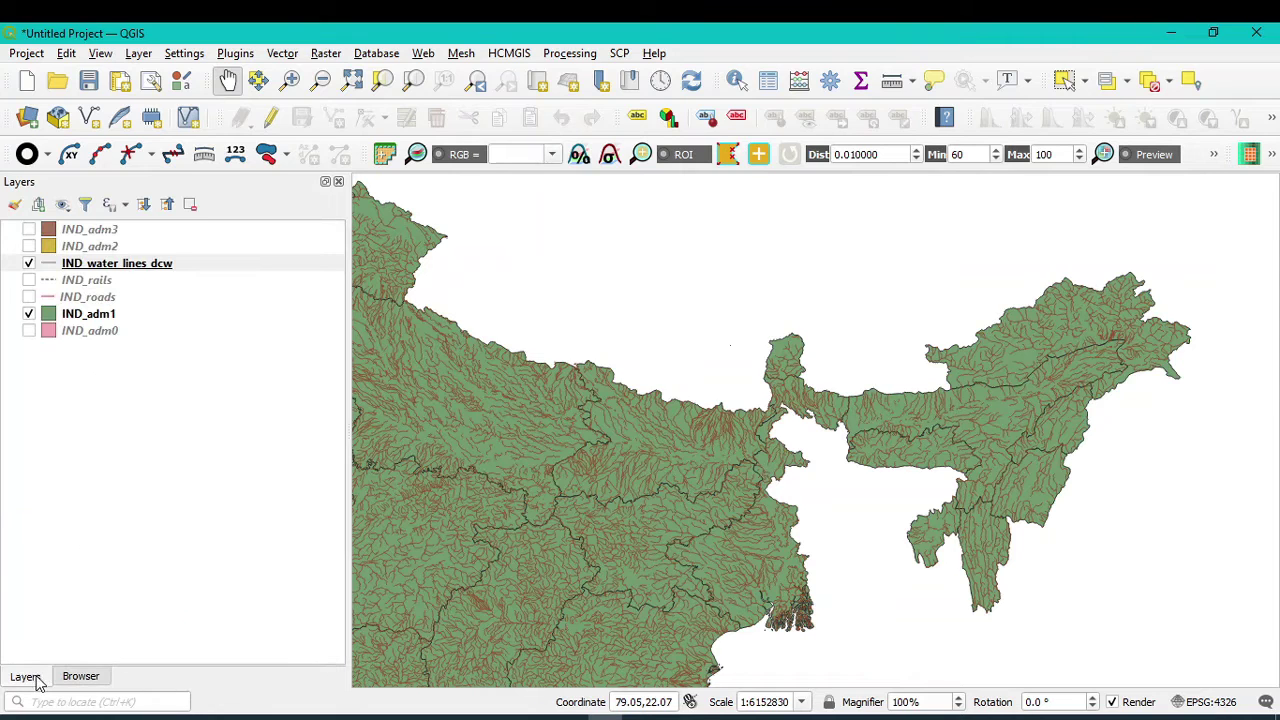
right_click(137, 267)
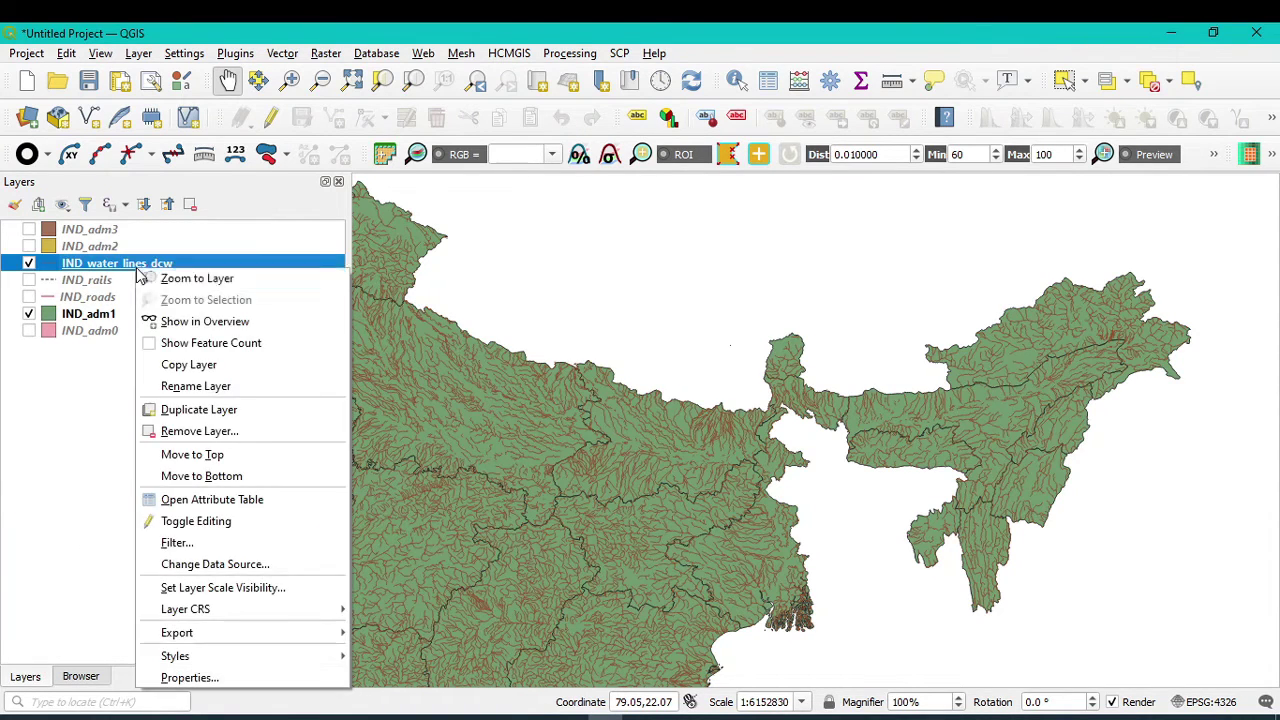
left_click(166, 278)
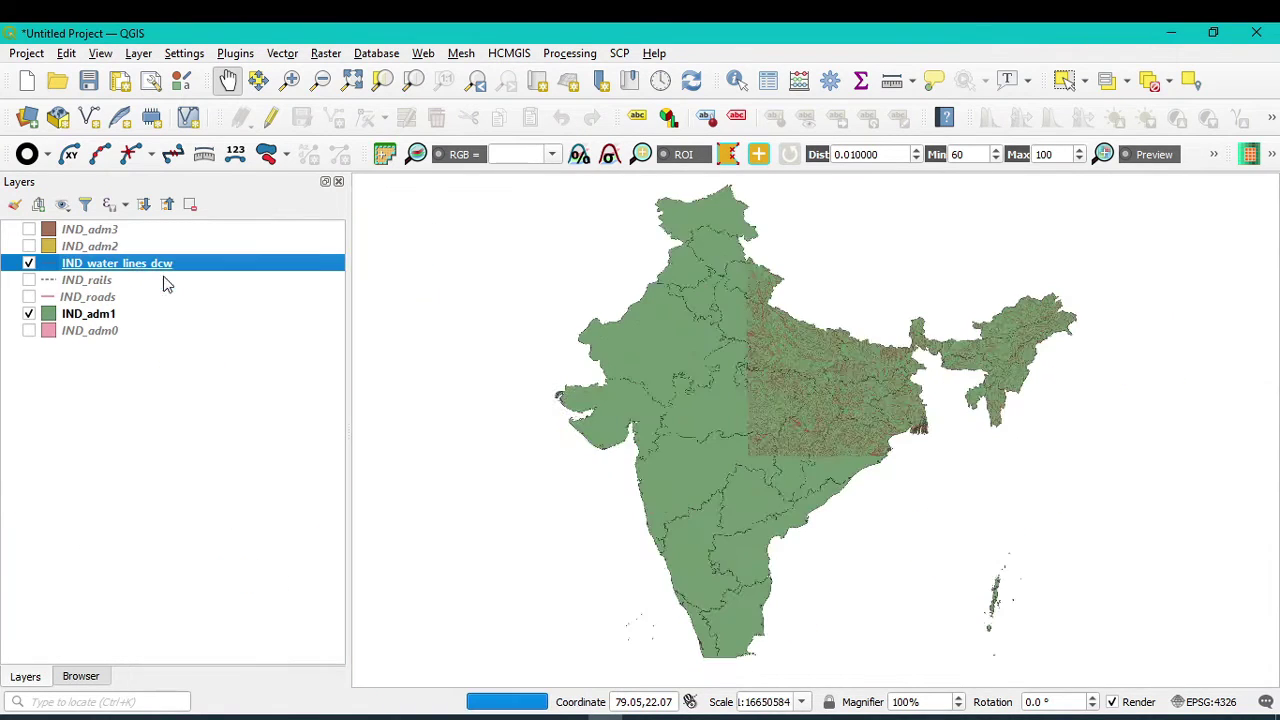
right_click(52, 268)
left_click(147, 674)
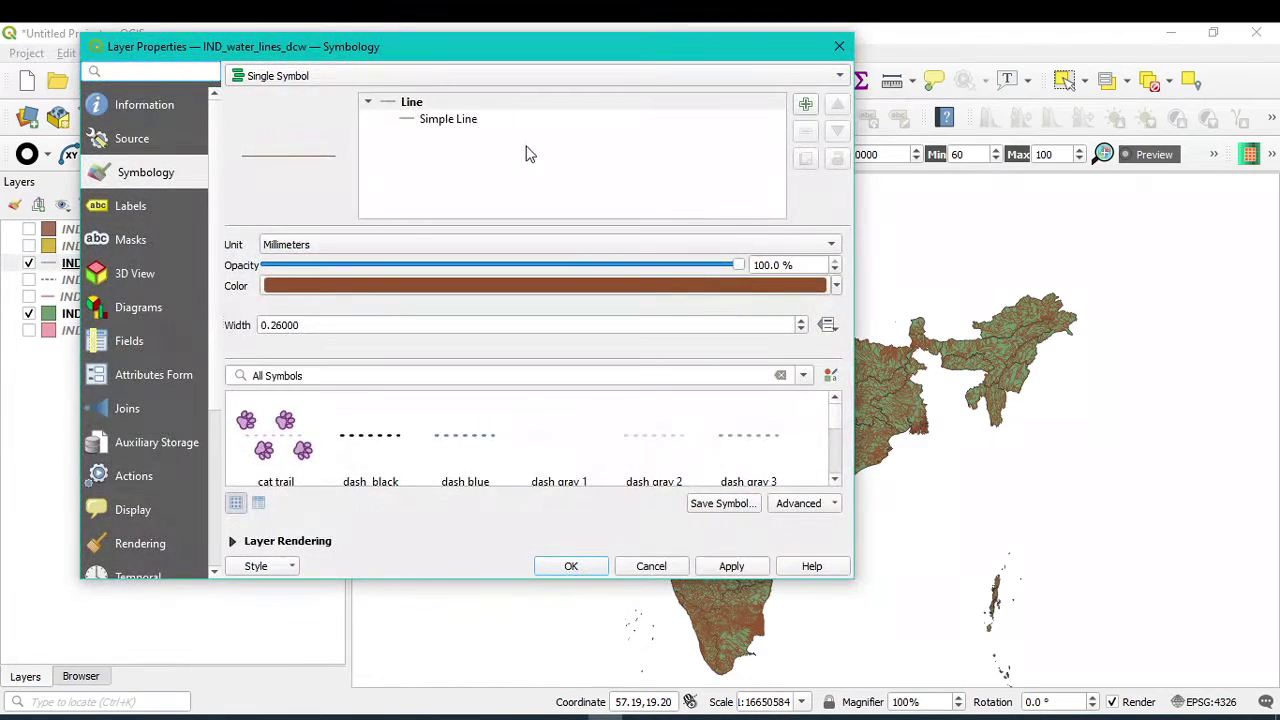
left_click(452, 119)
left_click(779, 280)
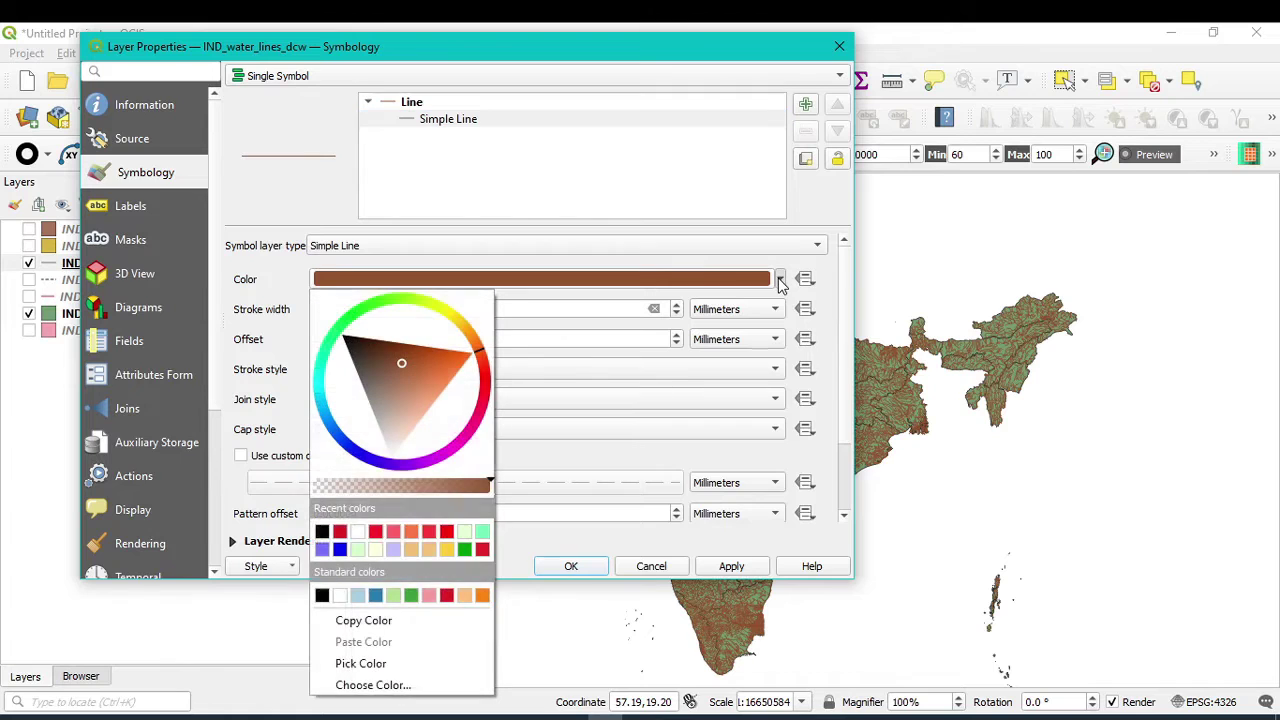
left_click(340, 548)
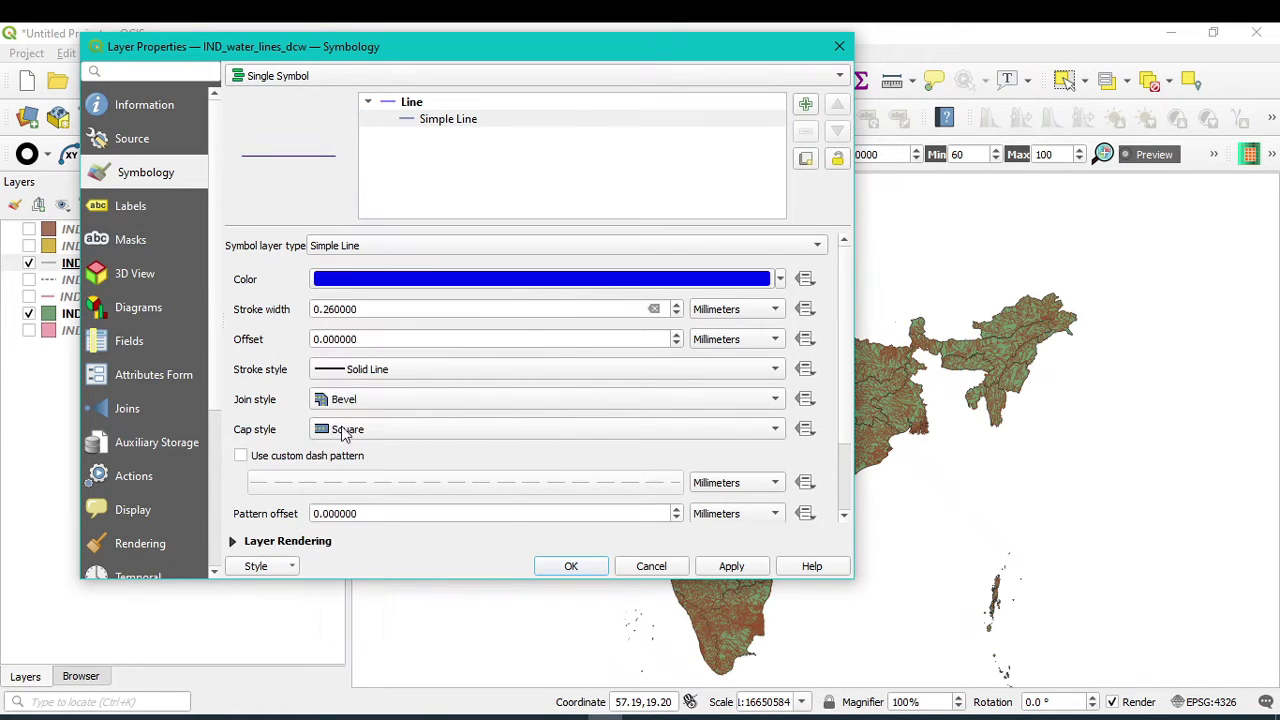
left_click(752, 566)
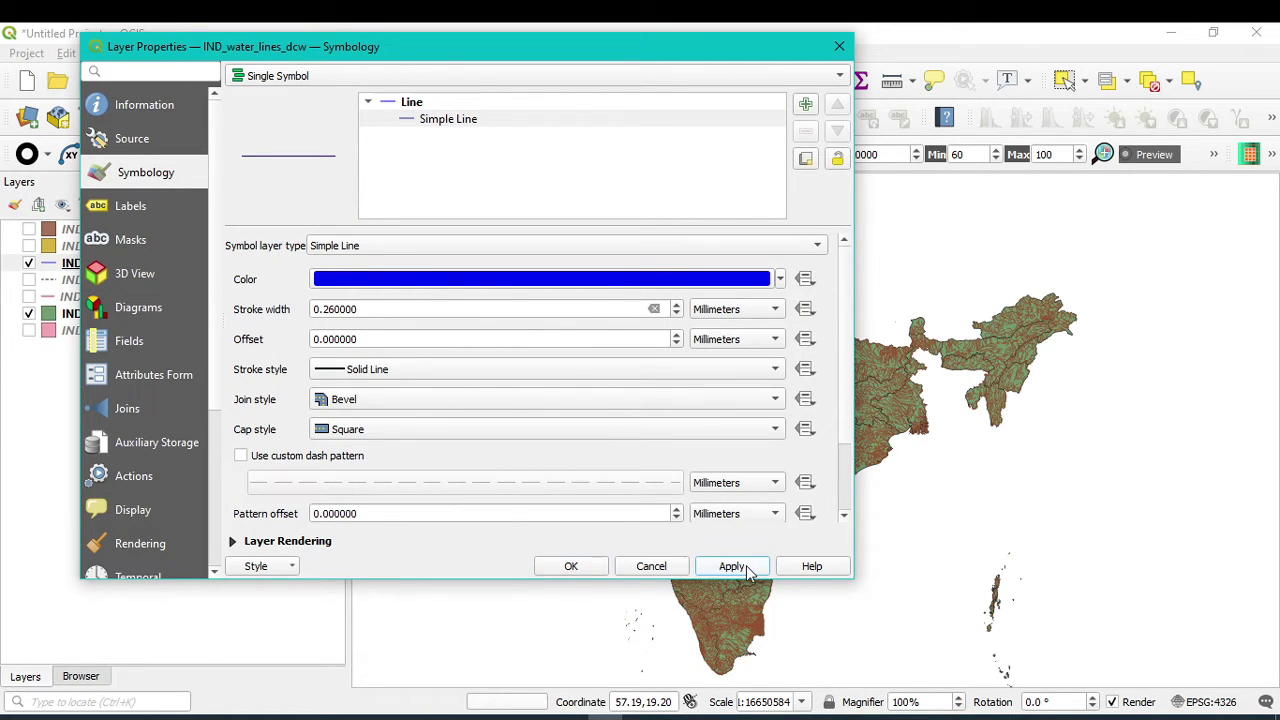
left_click(573, 566)
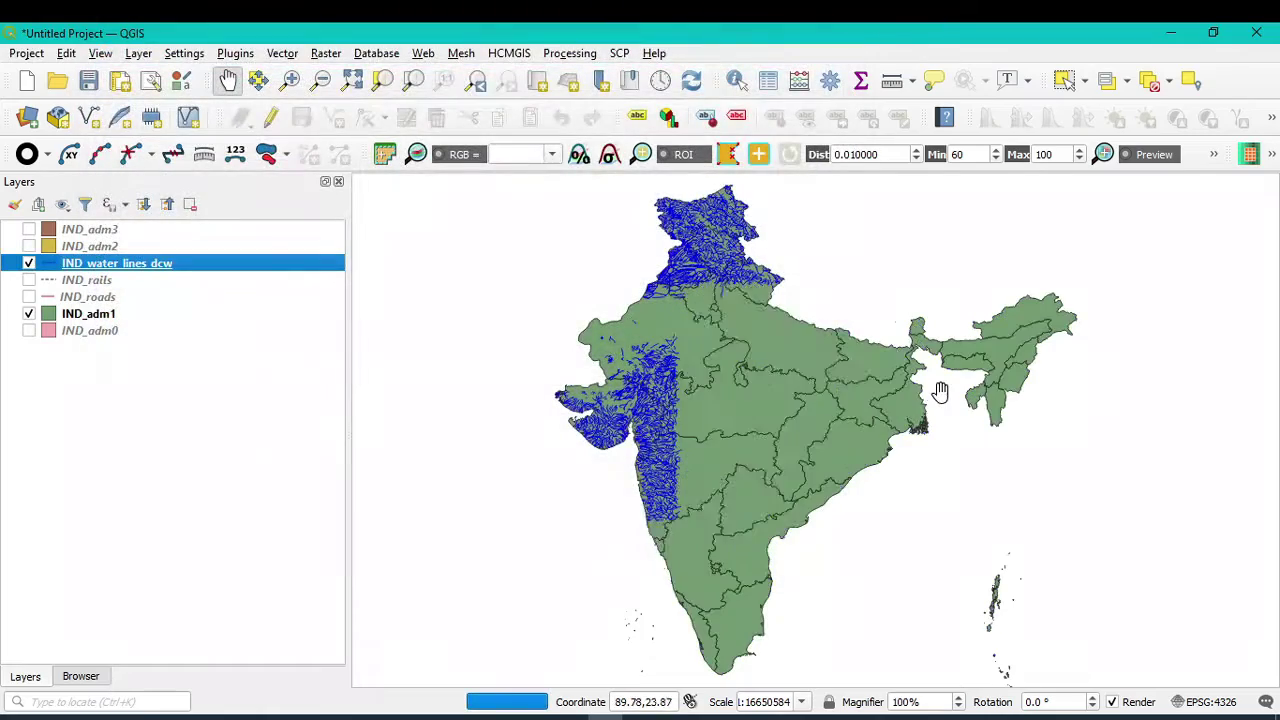
- Inspect the blue river lines around West Bengal and Bihar, and add IND_water_areas_dcw.shp from the IND_wat folder to the map
scroll(933, 377, "up", 3)
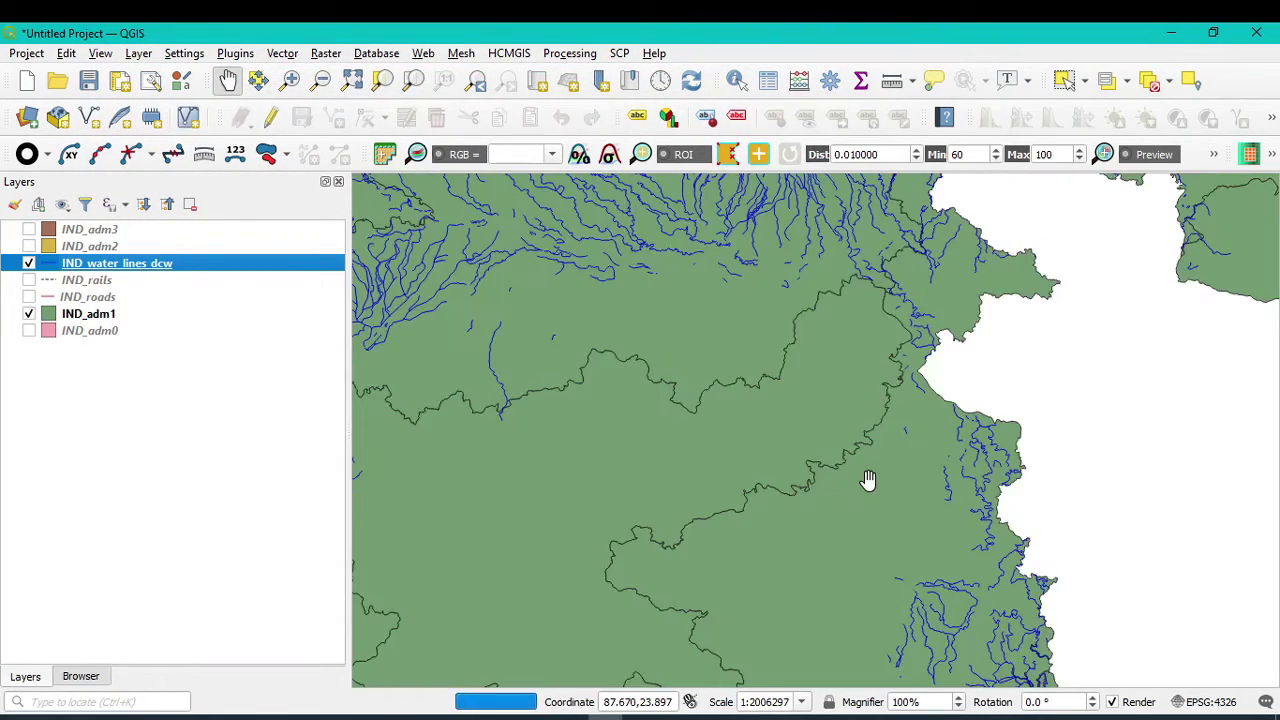
scroll(880, 565, "up", 1)
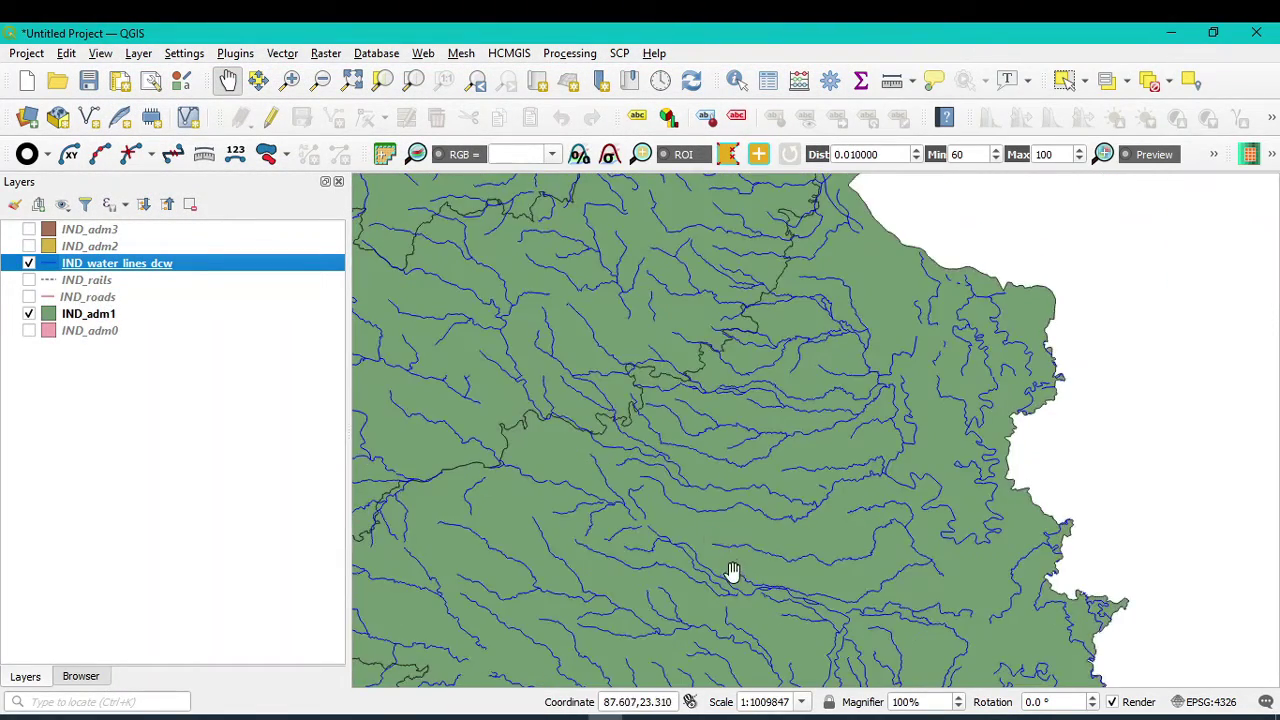
scroll(736, 552, "down", 1)
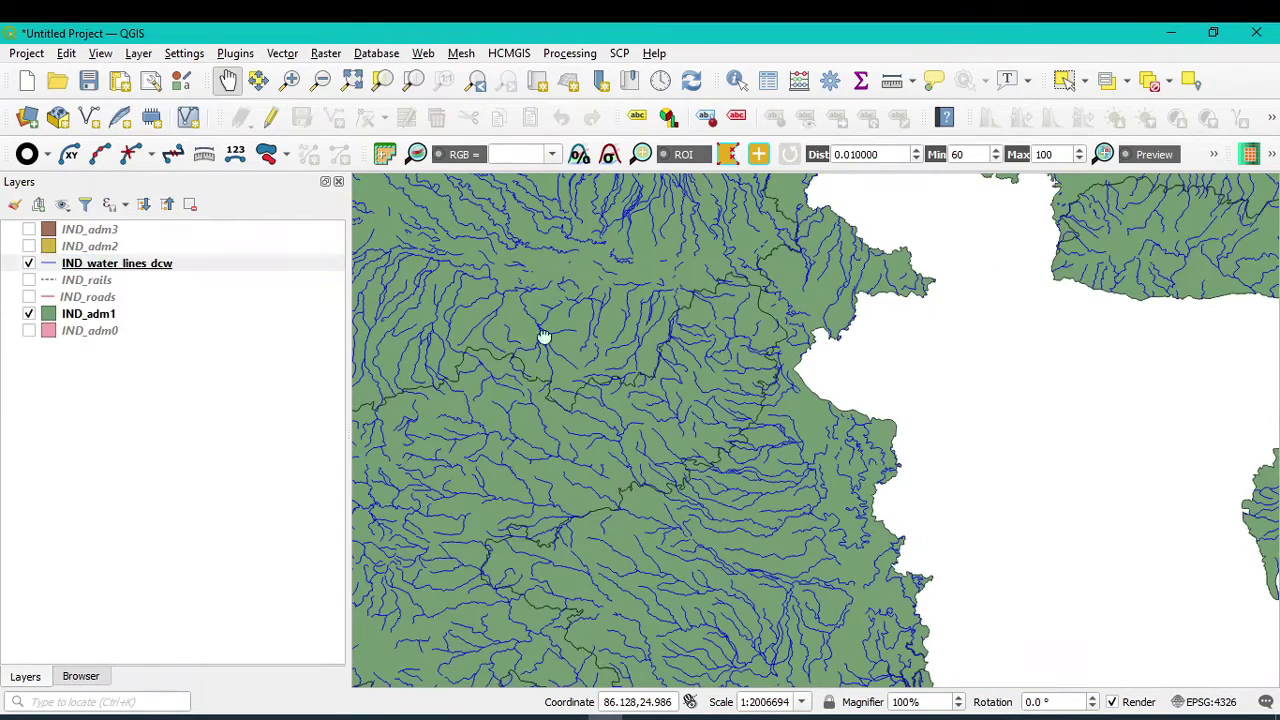
left_click_drag(543, 337, 706, 521)
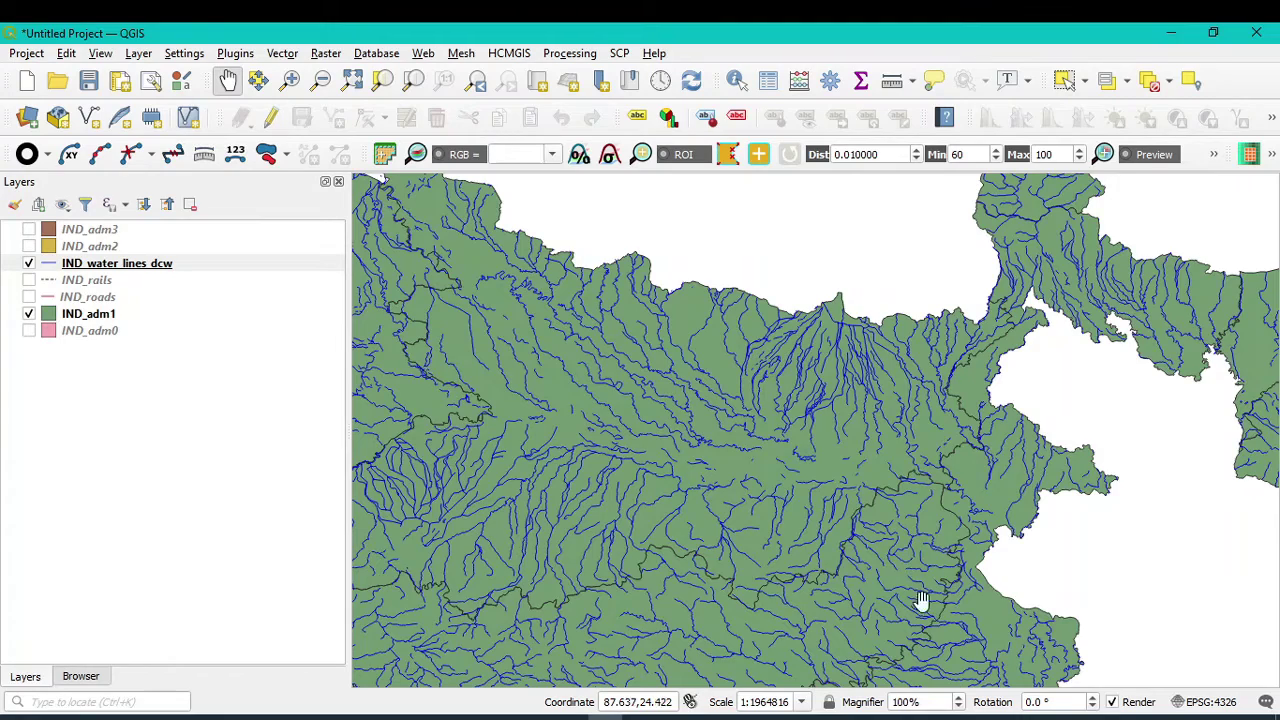
scroll(908, 454, "down", 1)
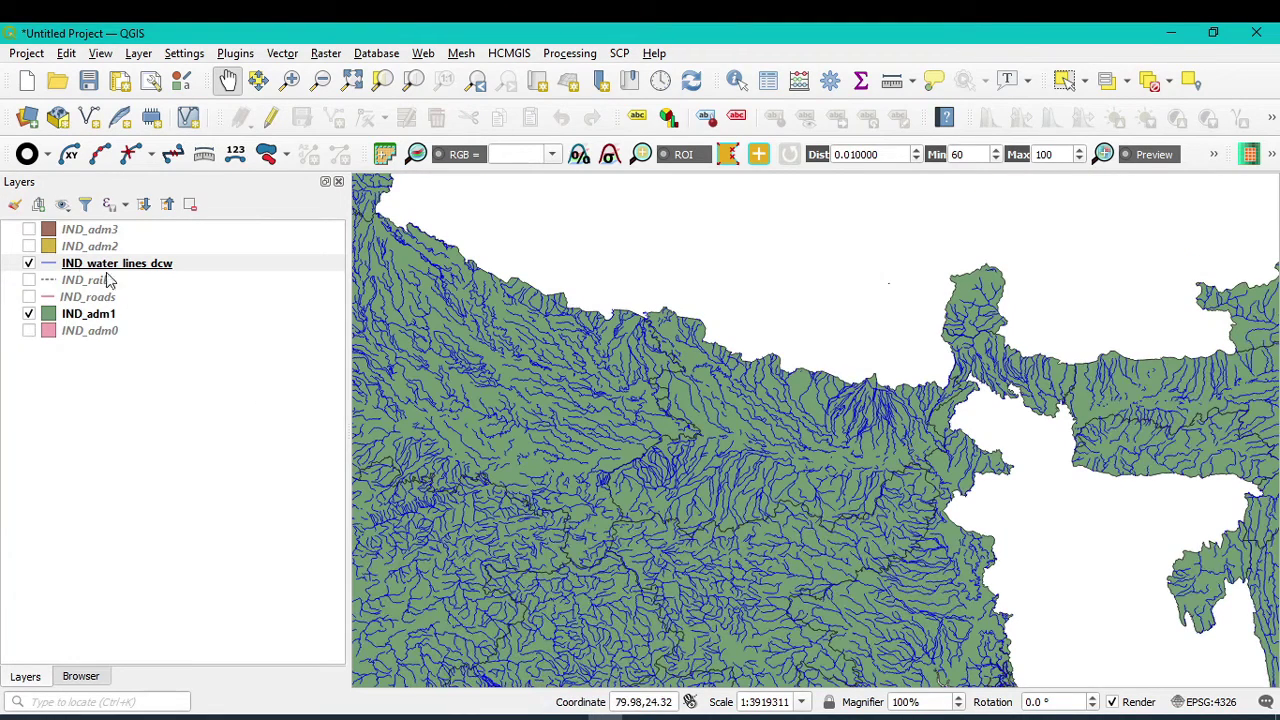
left_click(24, 264)
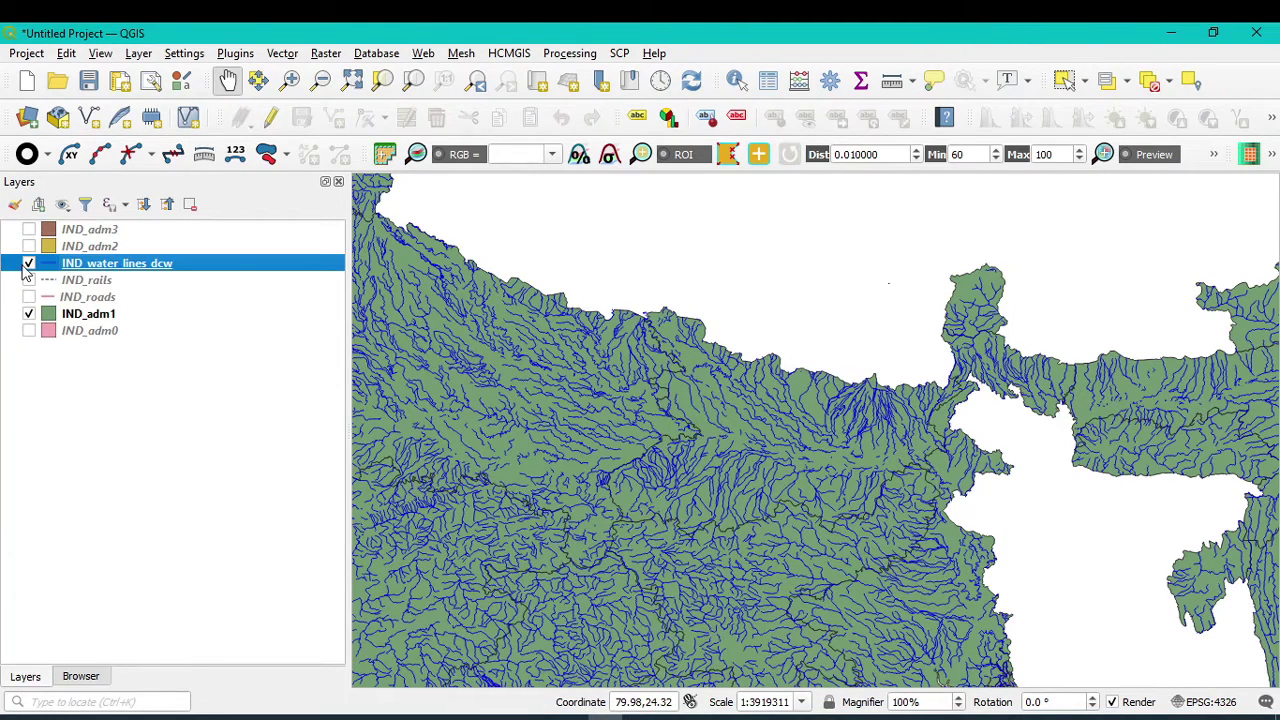
left_click(81, 677)
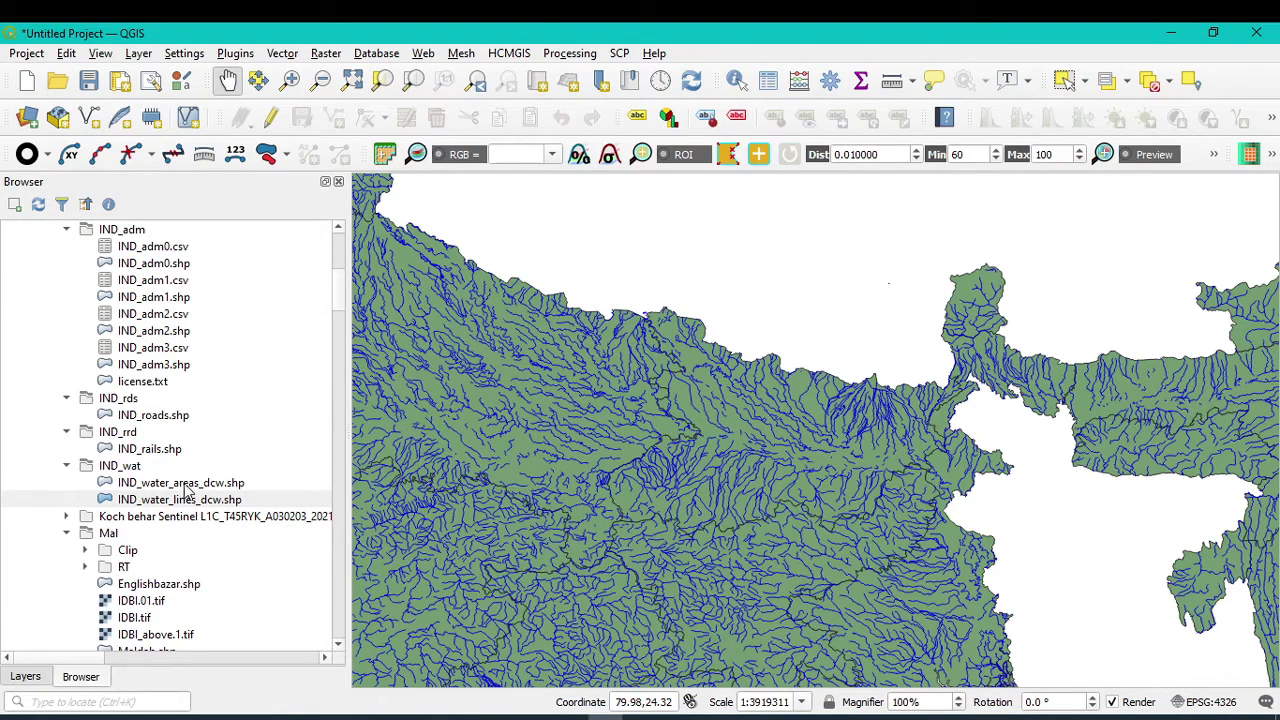
left_click_drag(186, 485, 750, 522)
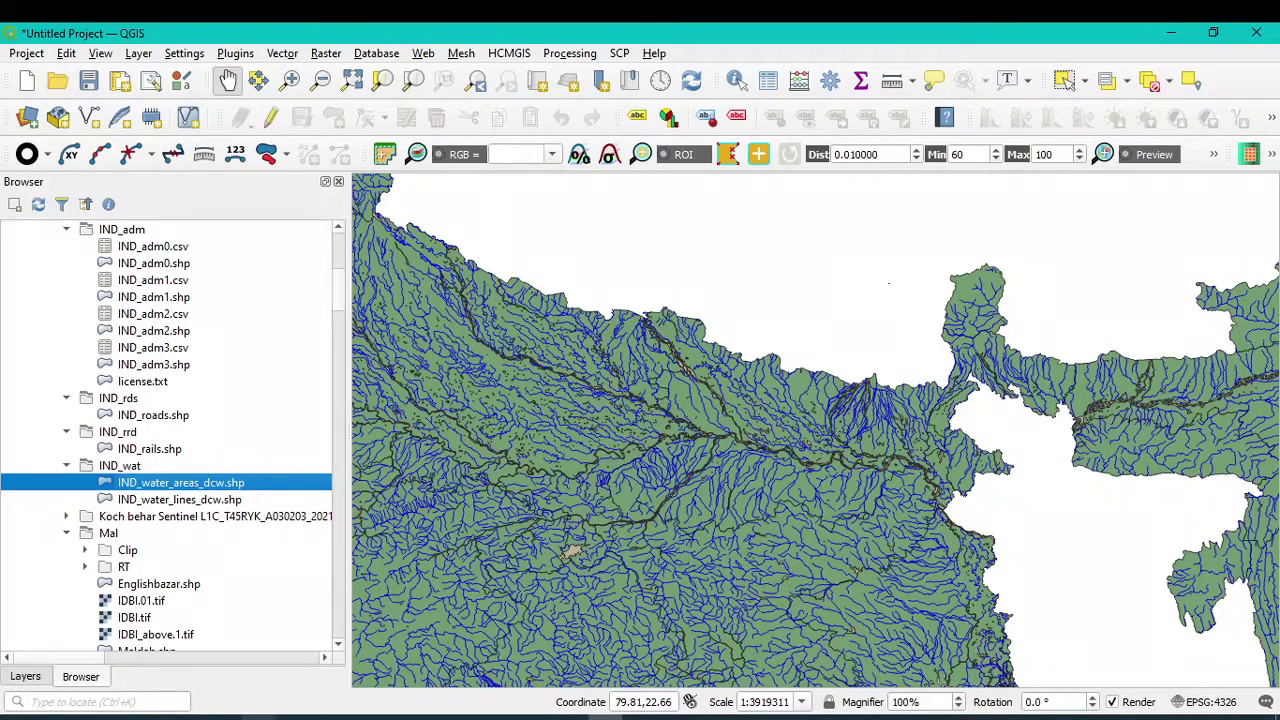
- Set the IND_water_areas_dcw layer's simple fill color to blue, apply it and close the layer properties
left_click(25, 676)
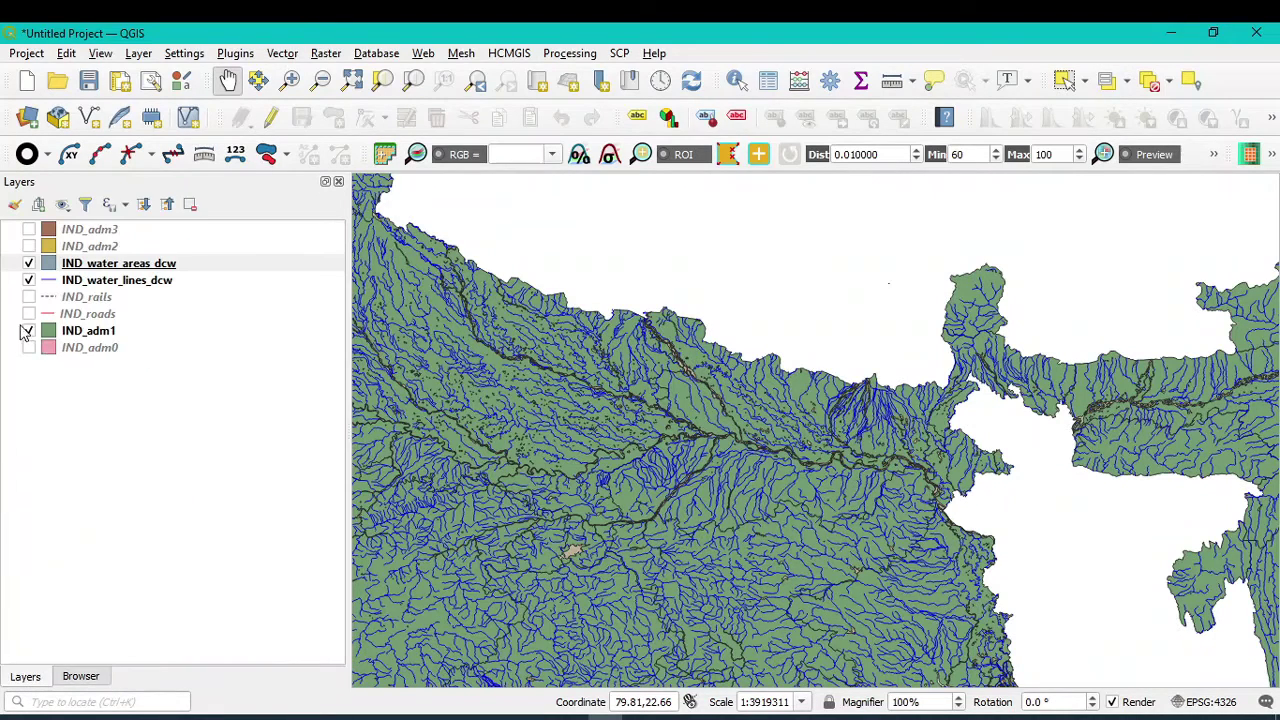
right_click(48, 266)
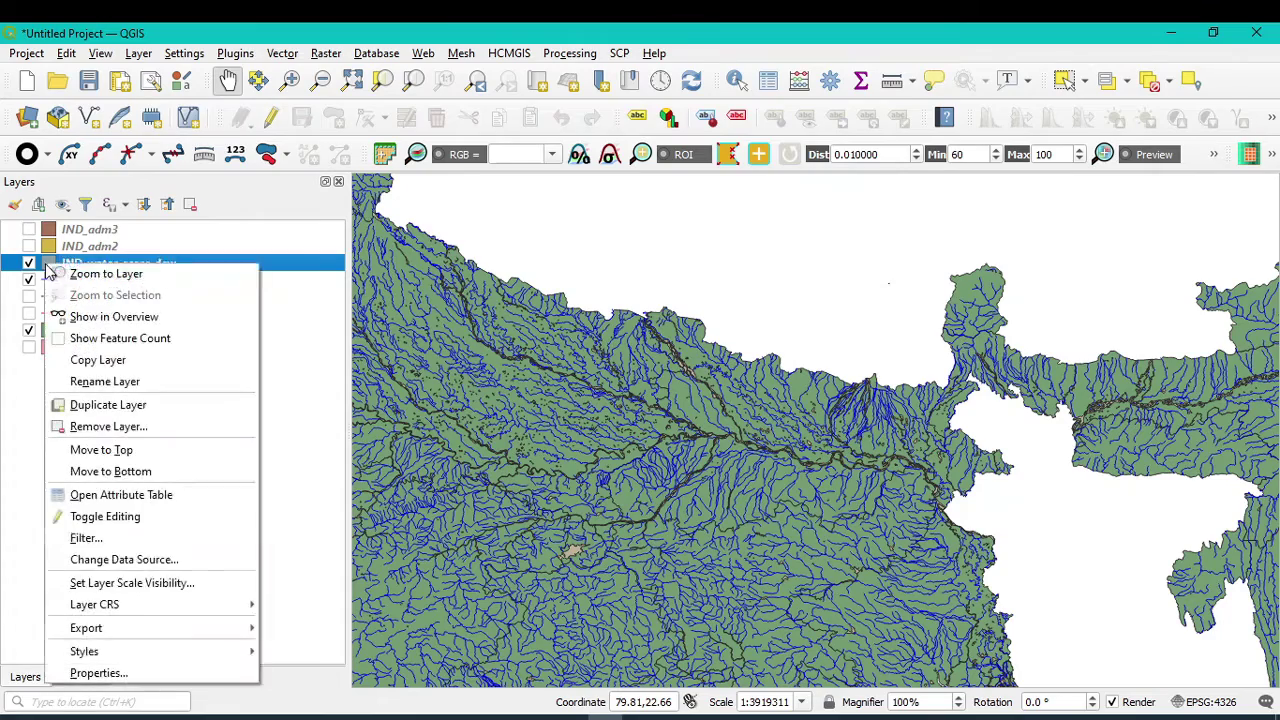
left_click(78, 673)
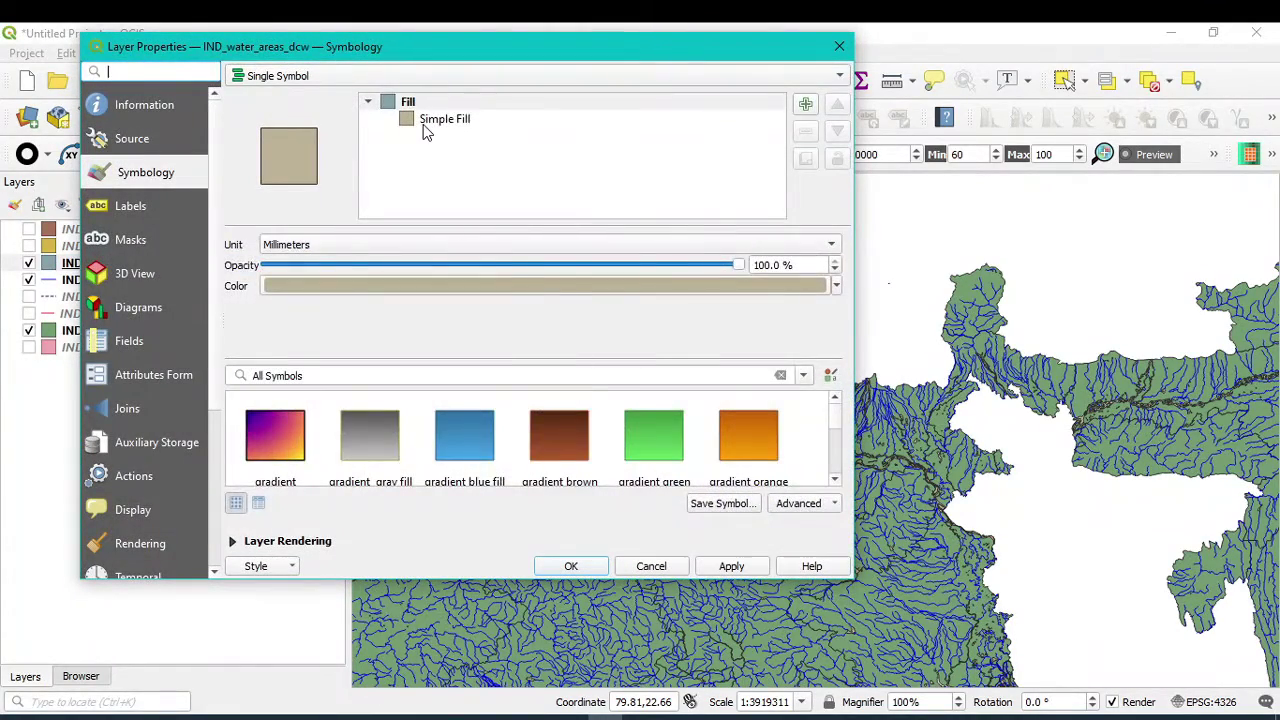
left_click(430, 122)
left_click(780, 279)
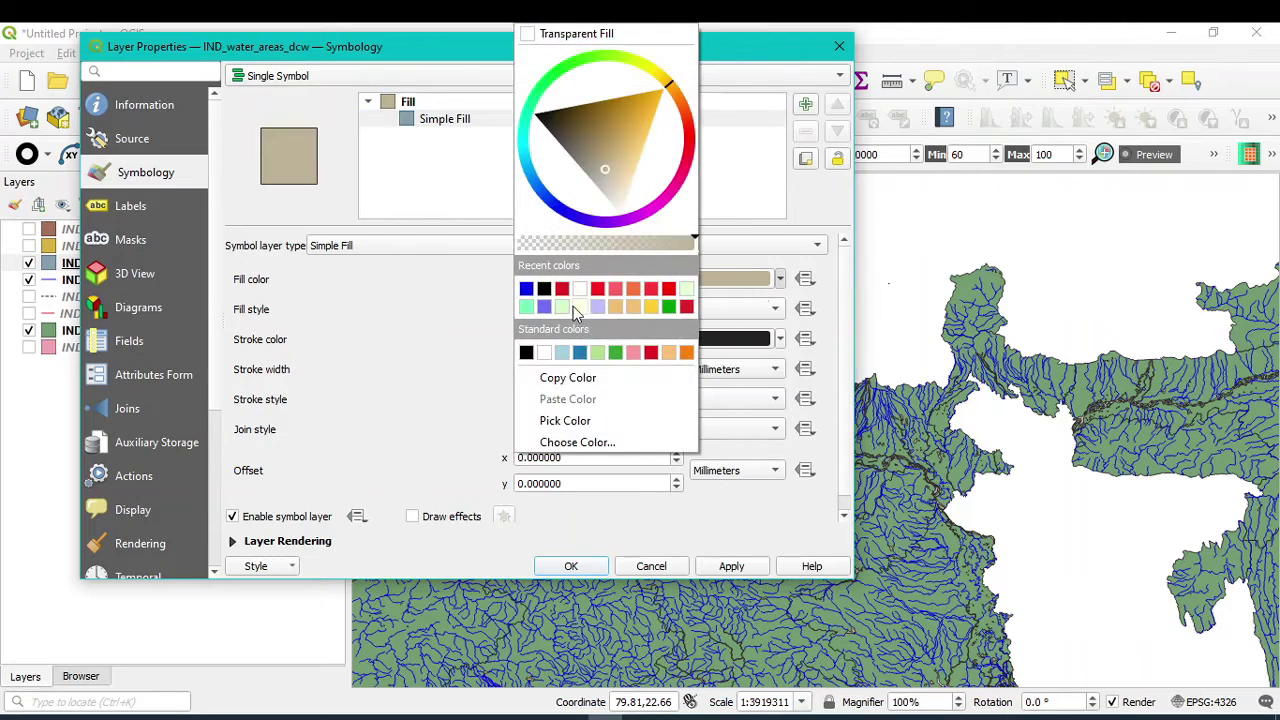
left_click(526, 289)
left_click(735, 567)
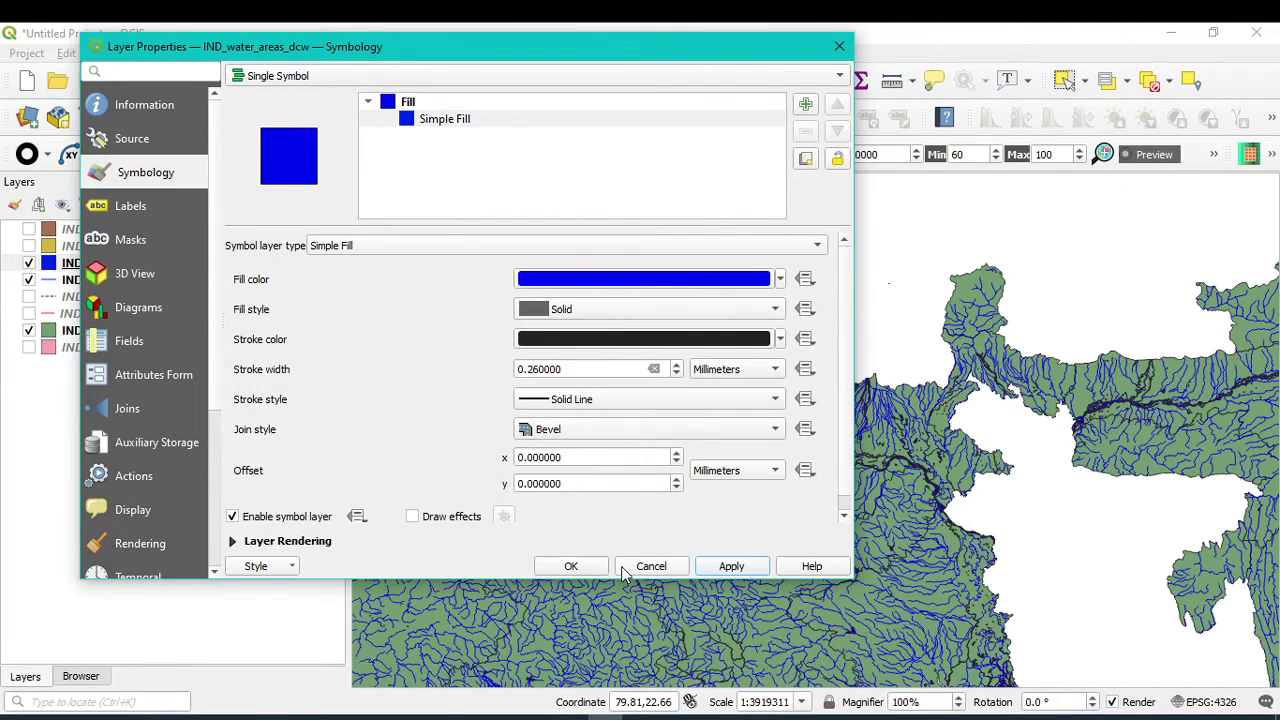
left_click(635, 568)
- Examine the blue water areas across India and up close along the wide river near the West Bengal border
scroll(683, 578, "down", 3)
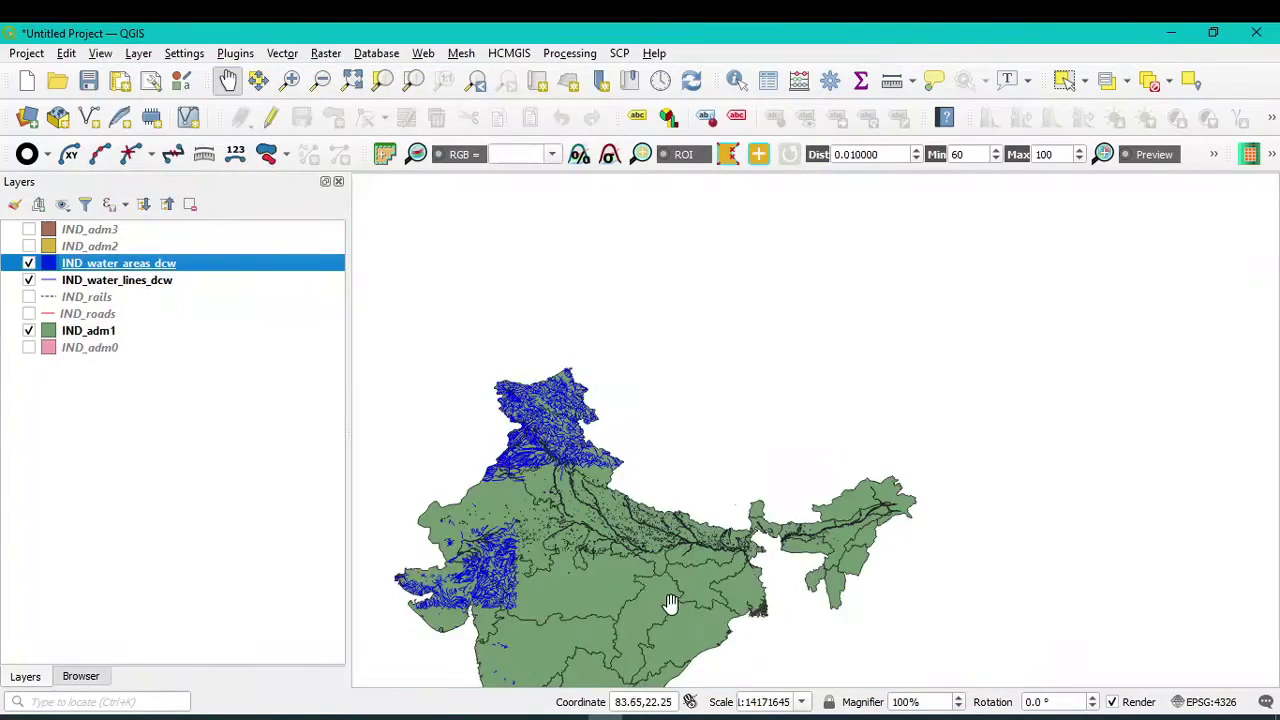
left_click_drag(683, 578, 819, 465)
scroll(819, 465, "up", 3)
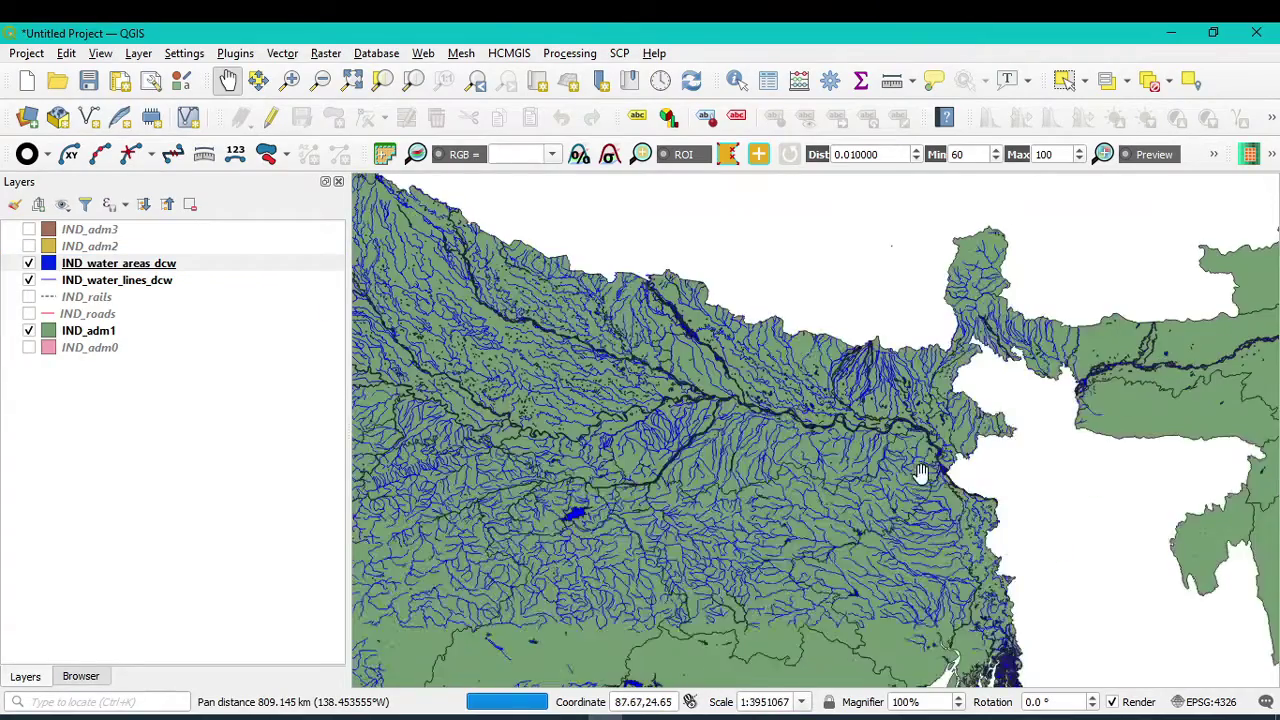
scroll(923, 443, "up", 3)
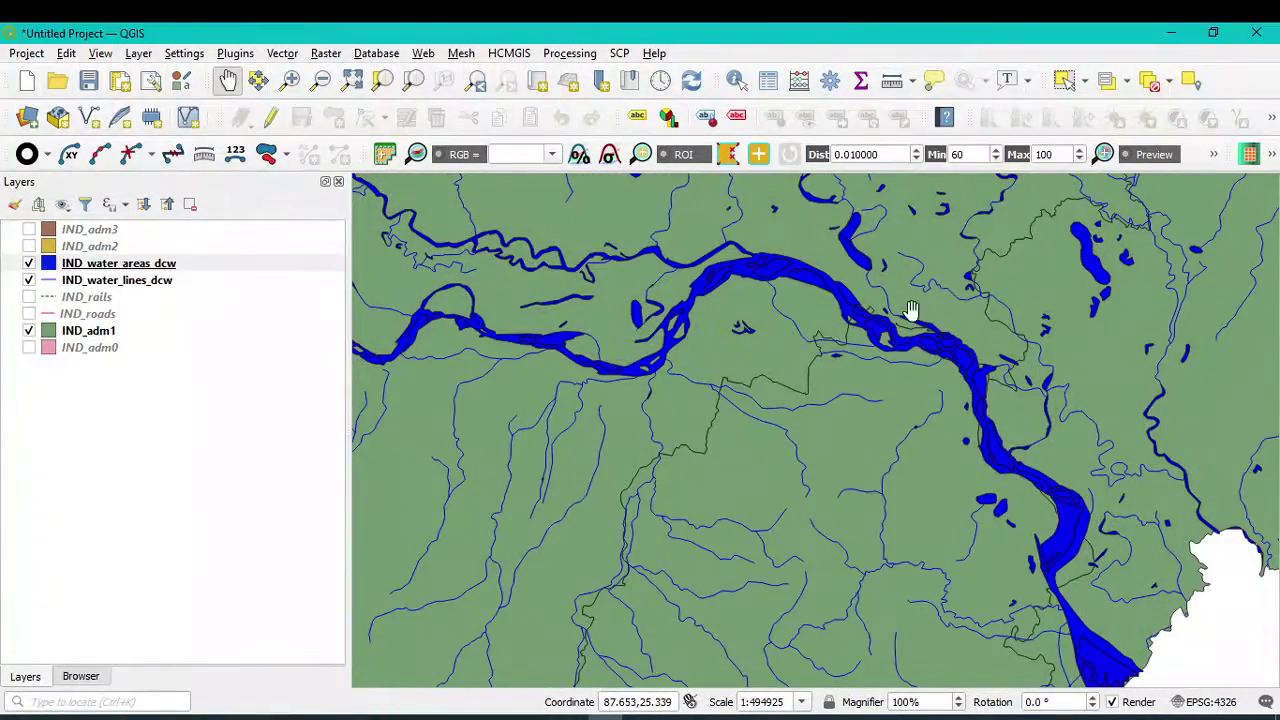
- Examine the blue rivers and water areas across northern and eastern India, including the stretch near the West Bengal border
scroll(1003, 484, "down", 1)
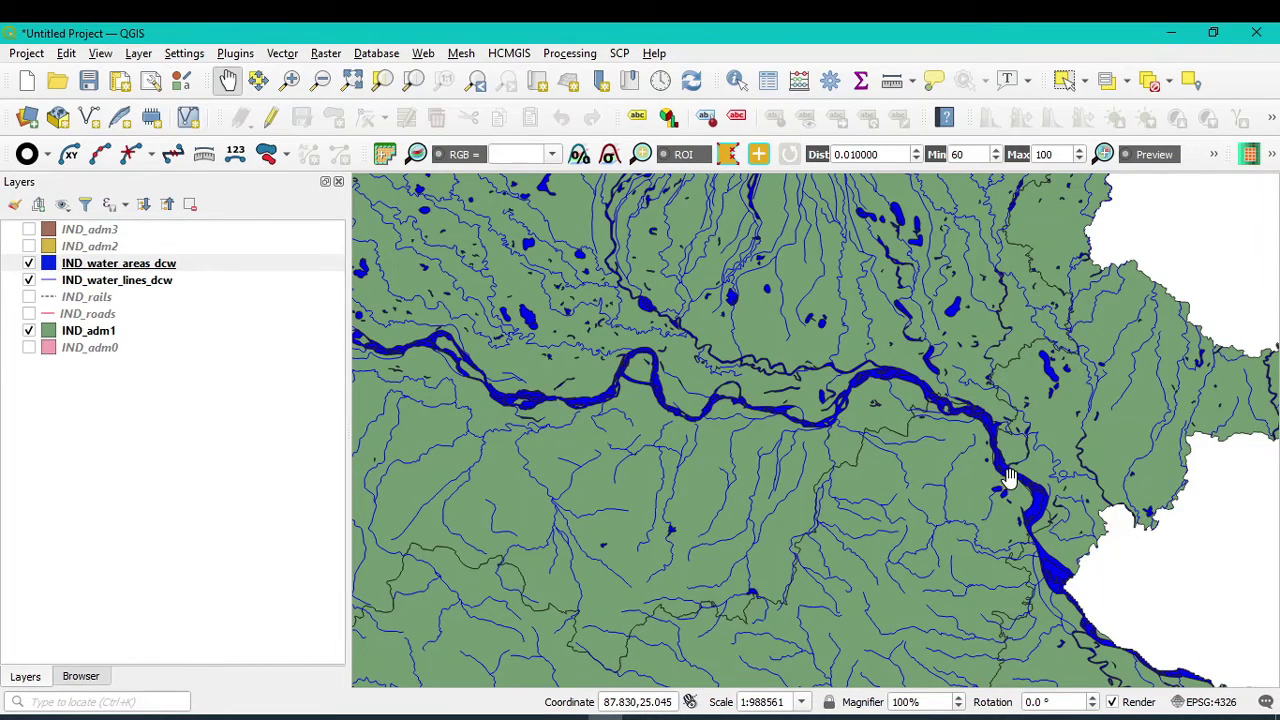
scroll(750, 458, "down", 5)
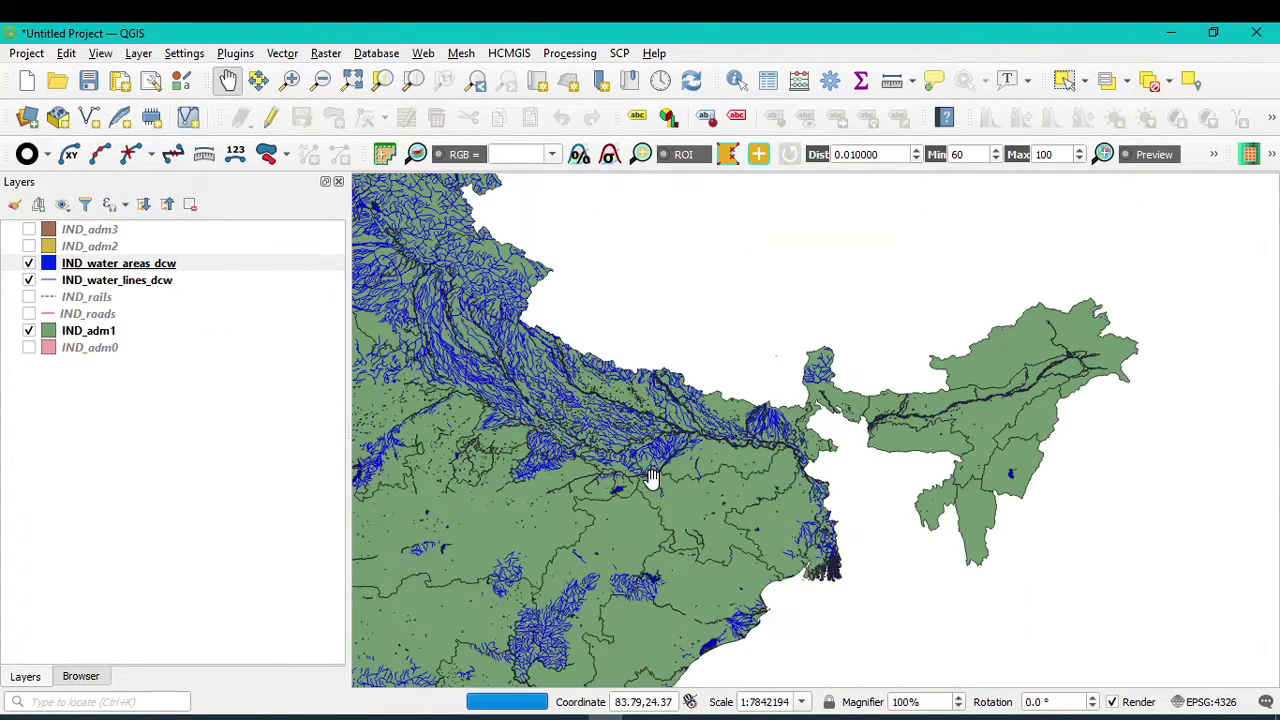
left_click_drag(650, 478, 813, 458)
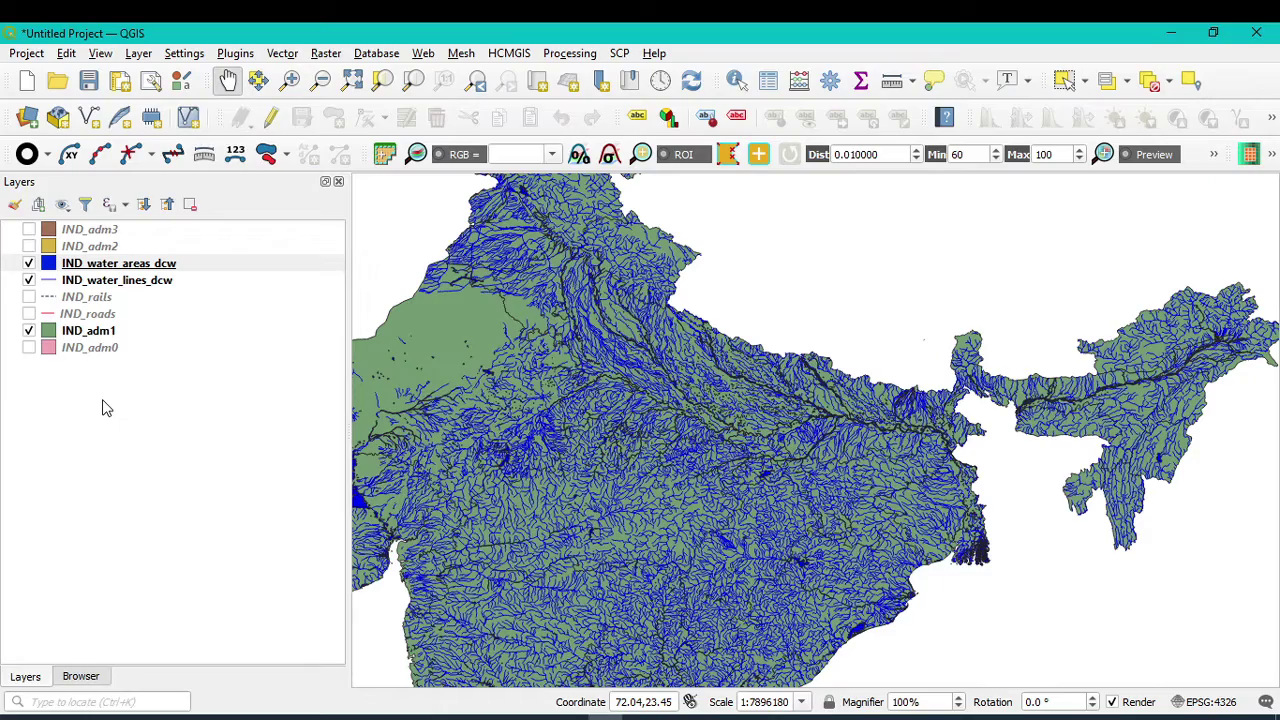
scroll(977, 449, "up", 2)
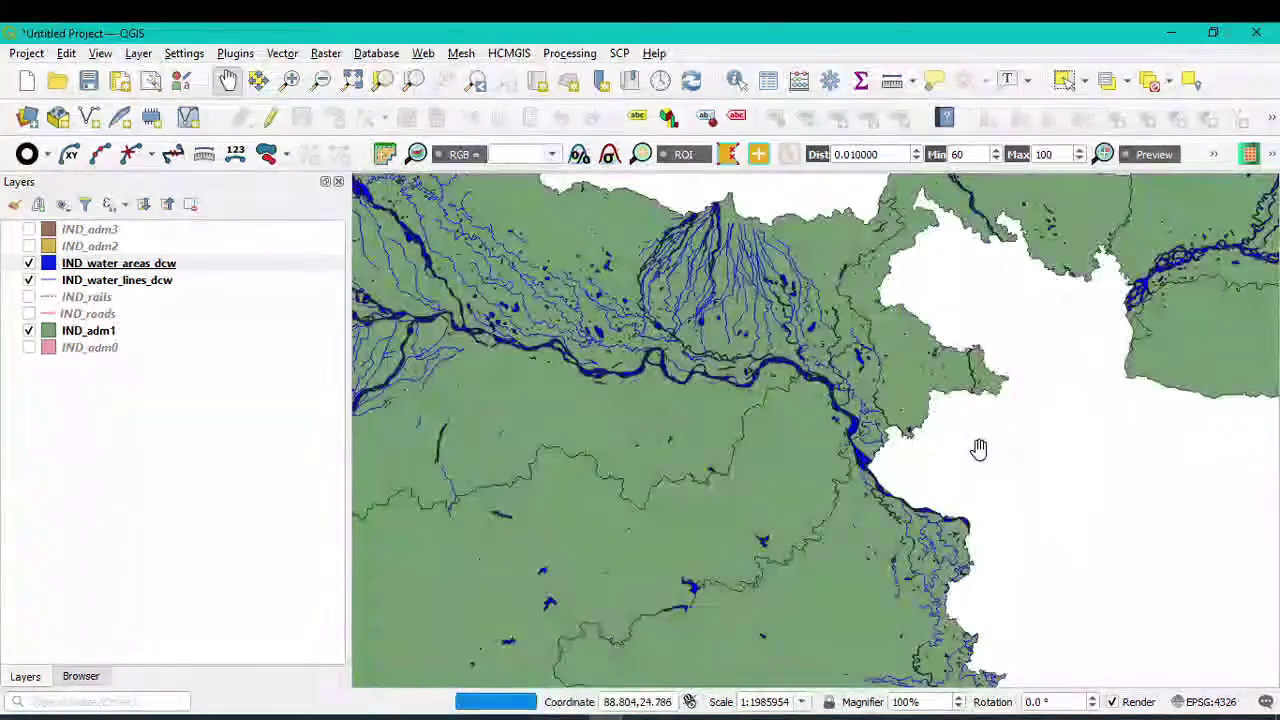
scroll(829, 476, "down", 1)
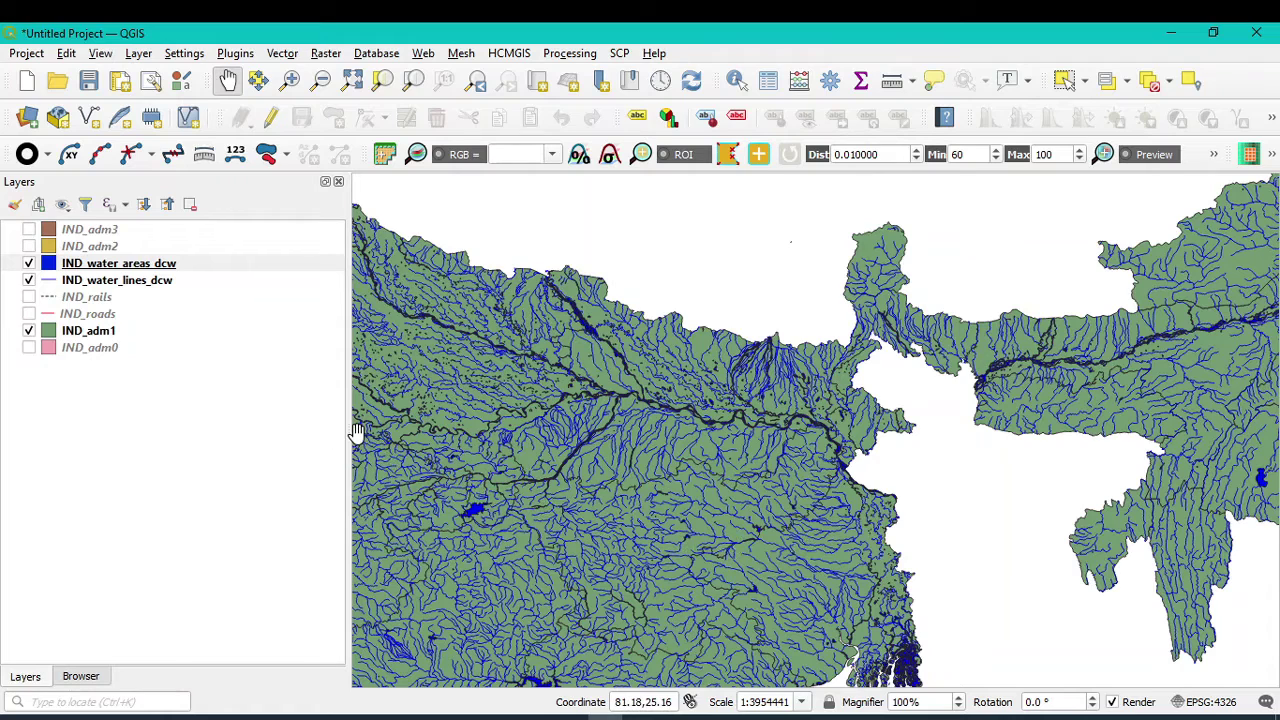
- Hide the IND_water_lines_dcw, IND_water_areas_dcw and IND_adm1 layers, and display only the IND_adm2 district boundaries
left_click(29, 282)
left_click(29, 265)
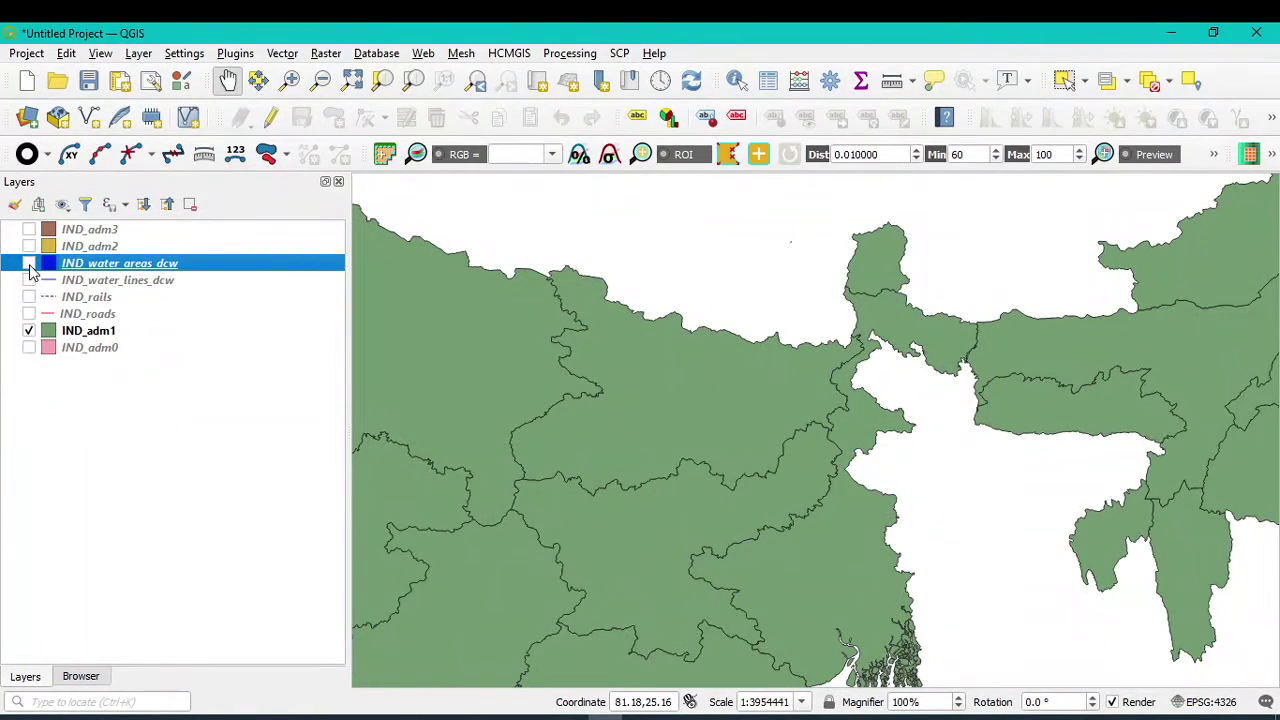
left_click(29, 331)
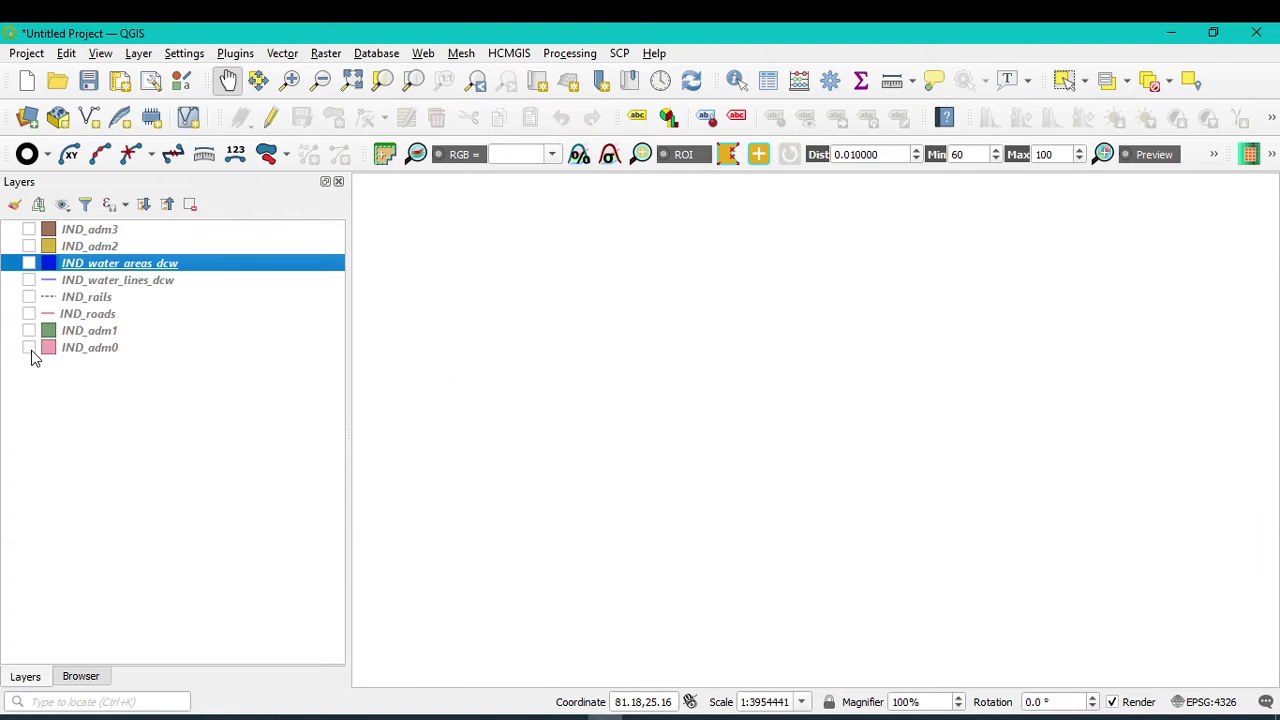
left_click(29, 348)
left_click(29, 348)
left_click(29, 281)
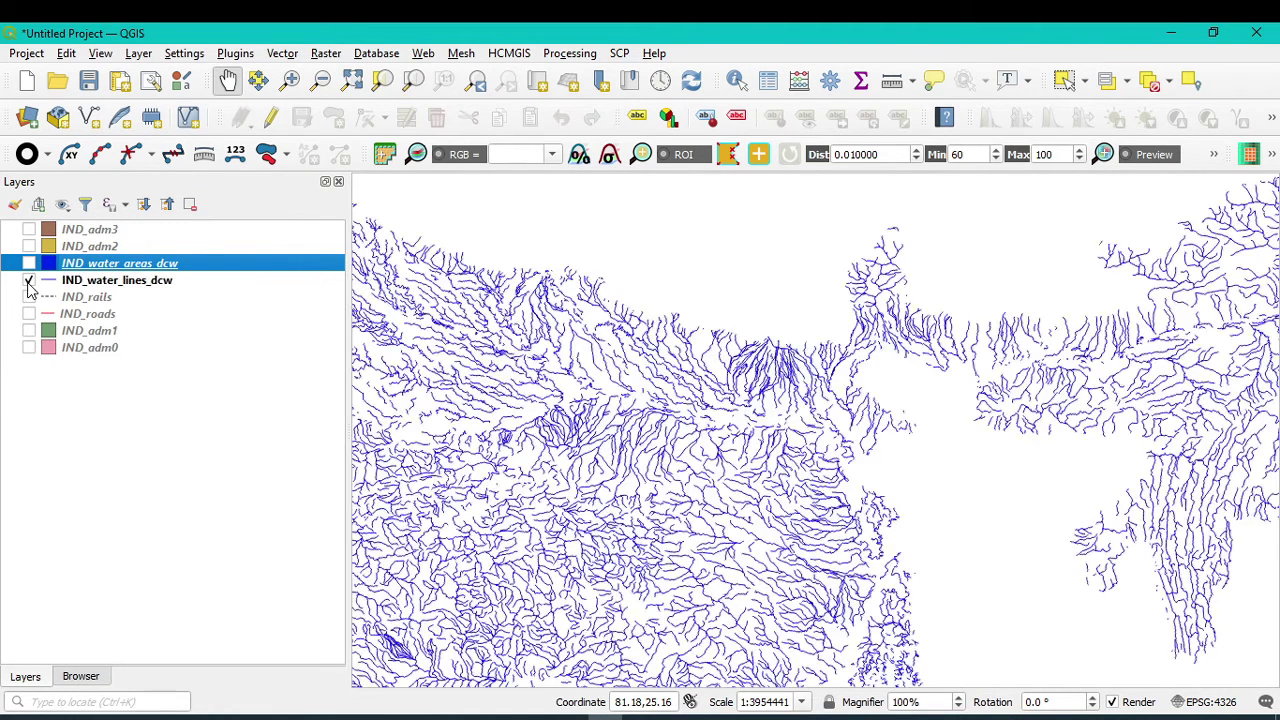
left_click(29, 281)
left_click(29, 247)
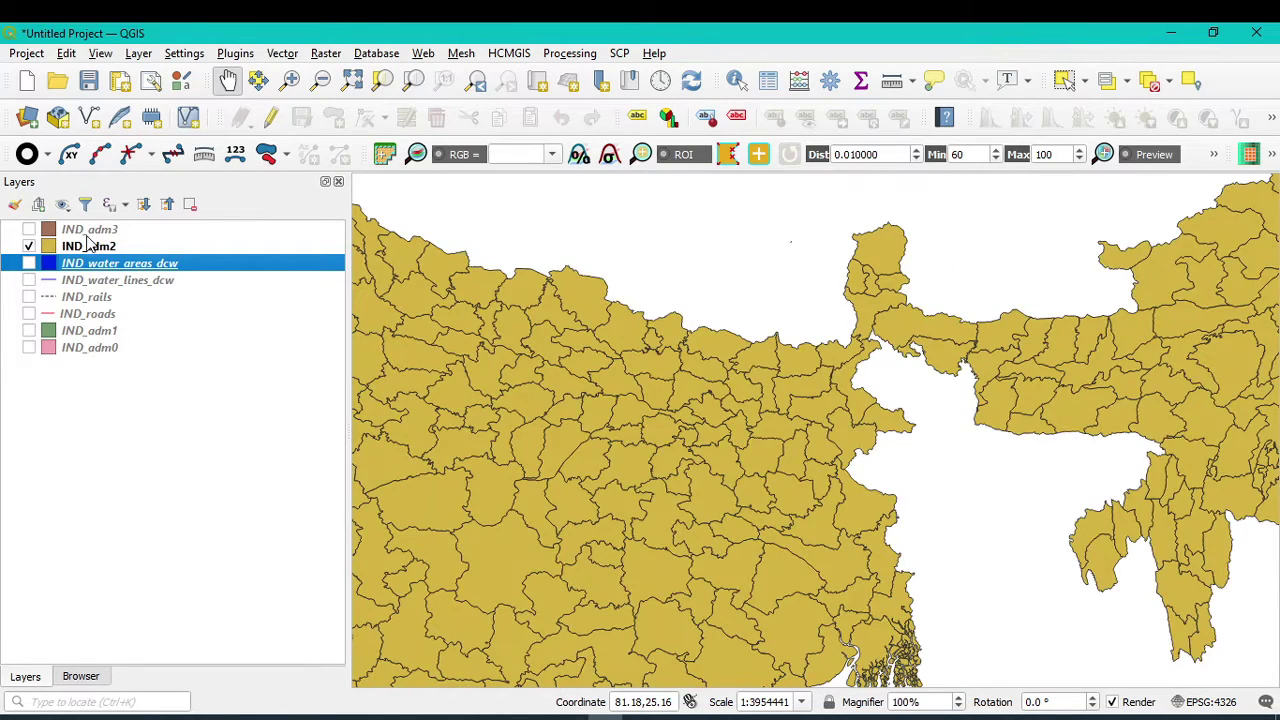
- Select a single district polygon in the IND_adm2 layer in south-central India, around longitude 76.7 and latitude 17
right_click(88, 235)
left_click(140, 246)
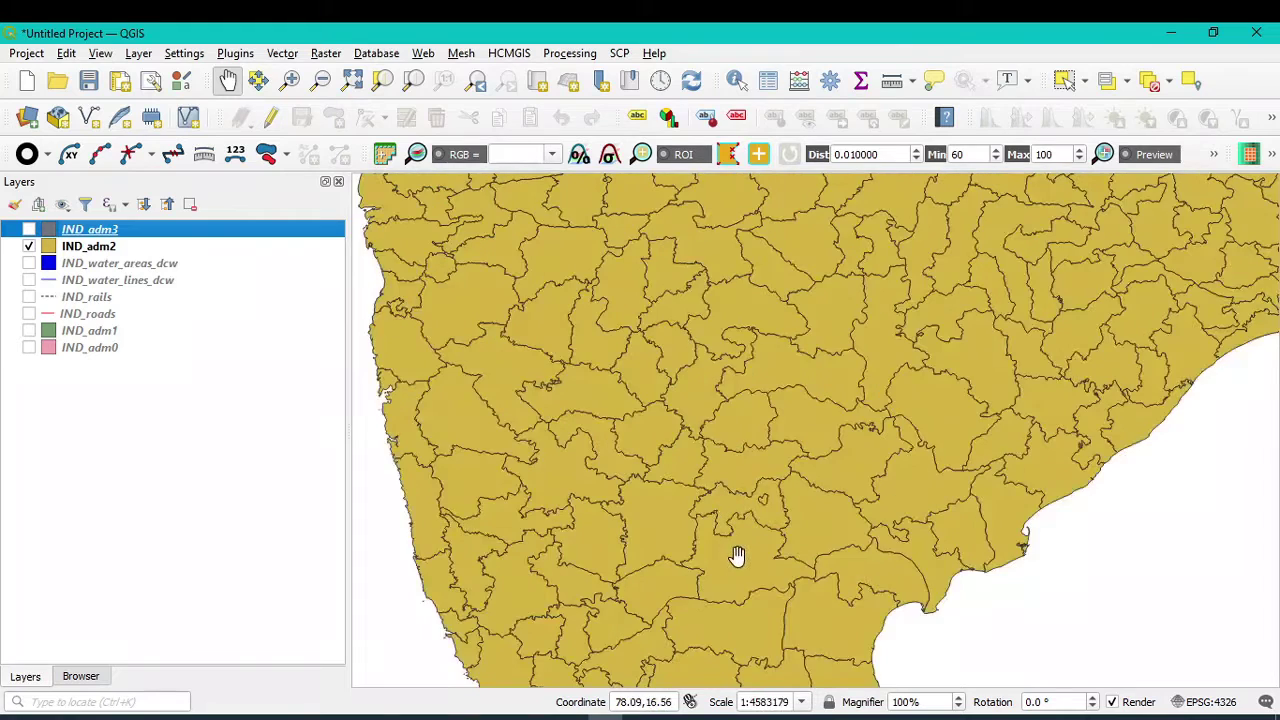
scroll(654, 537, "up", 2)
left_click_drag(659, 528, 777, 294)
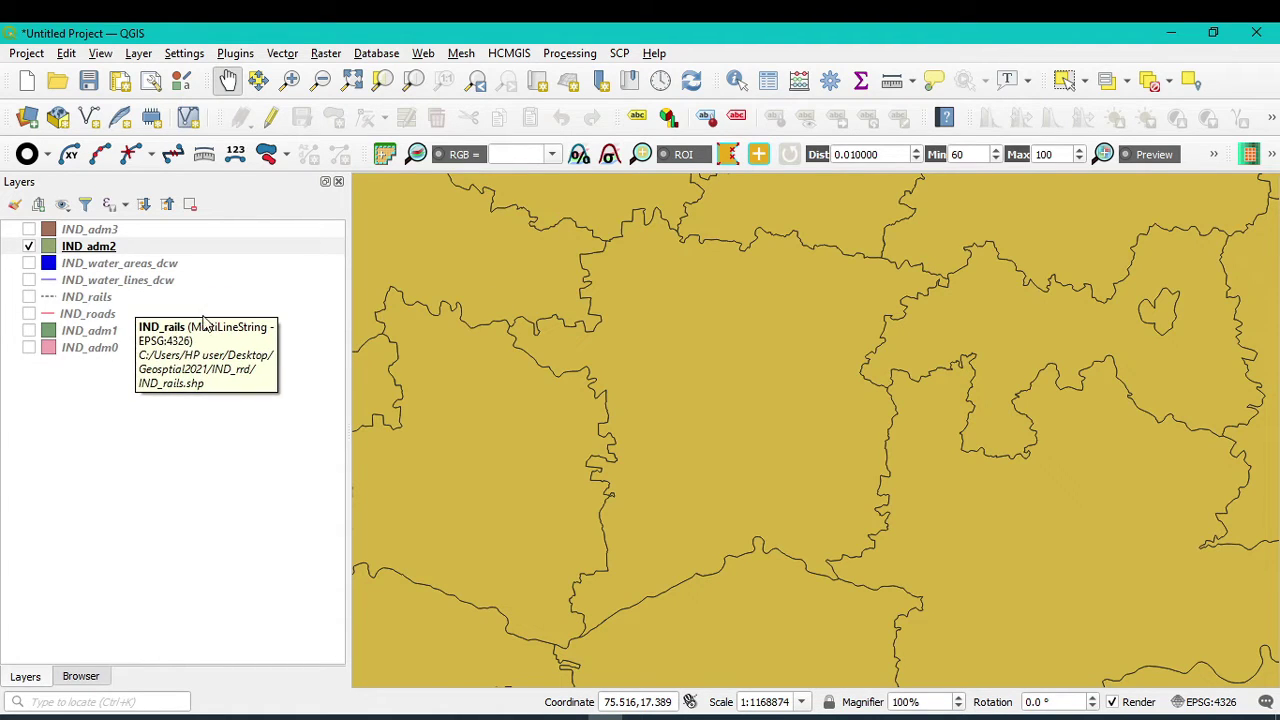
right_click(89, 247)
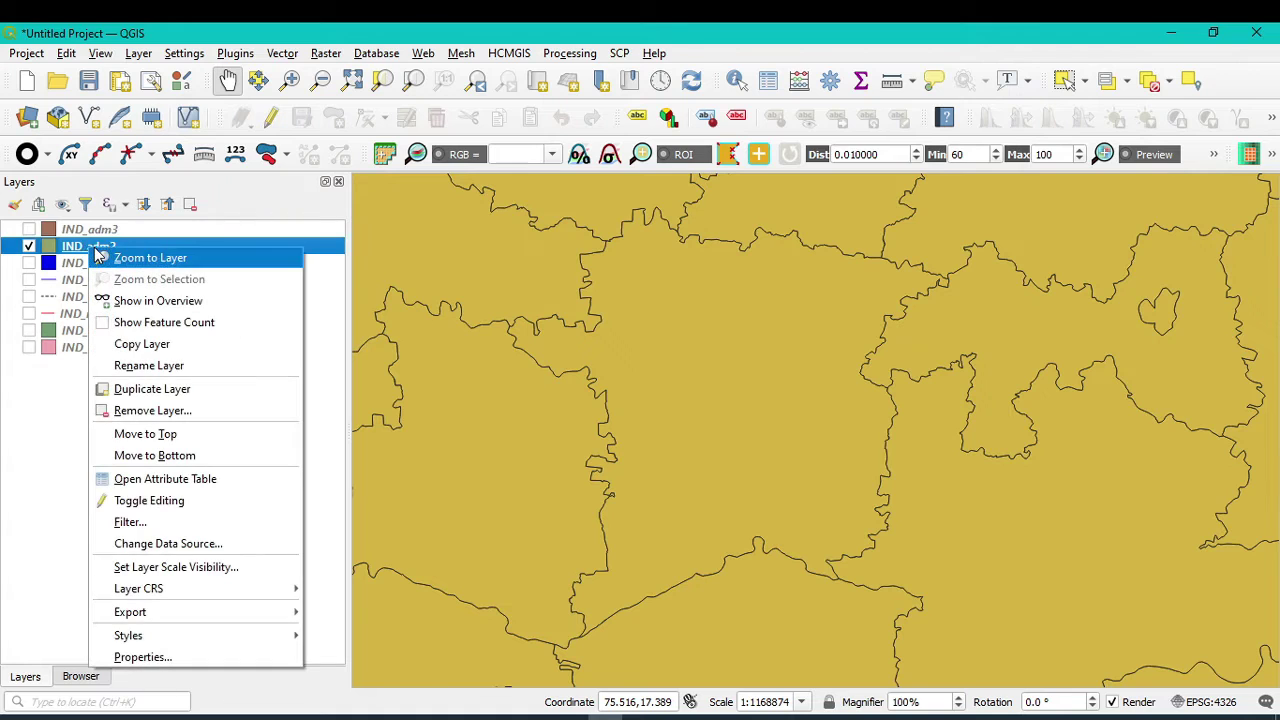
left_click(1074, 87)
left_click(1068, 84)
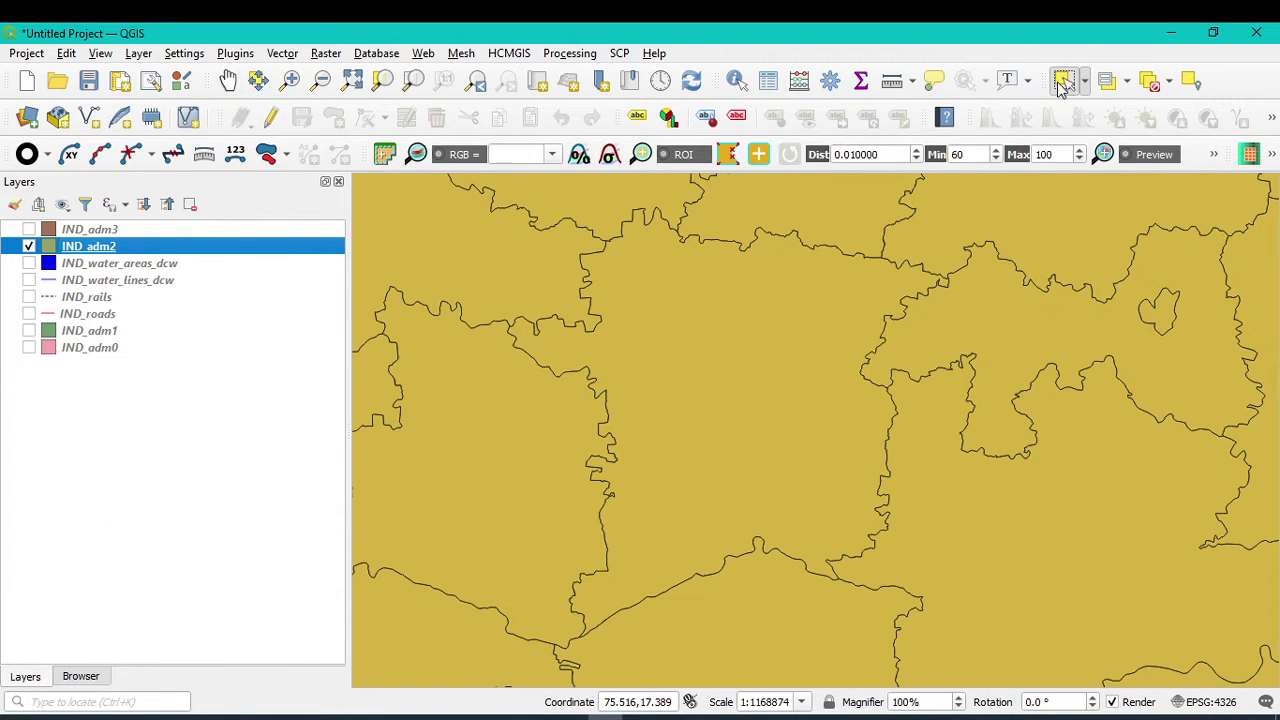
left_click(715, 363)
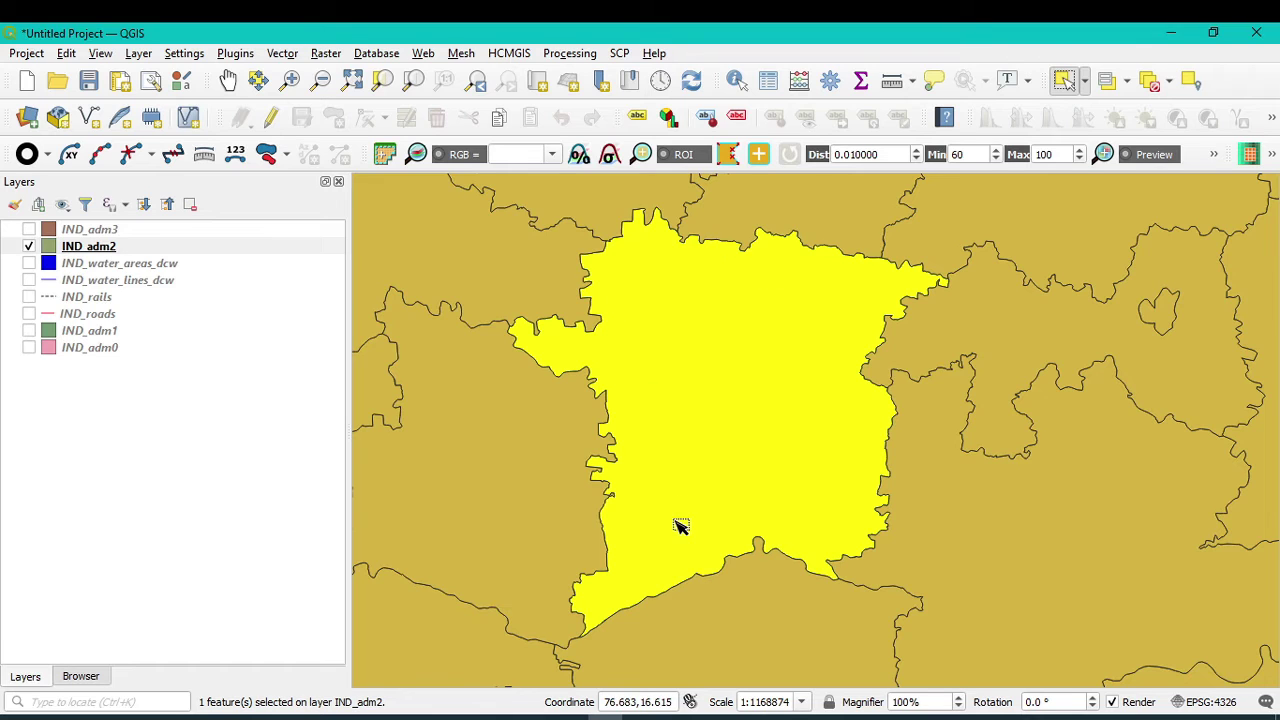
- Export the selected IND_adm2 feature as the ESRI Shapefile district.shp in the Desktop folder Shape file dowmload and add it to the map
right_click(96, 254)
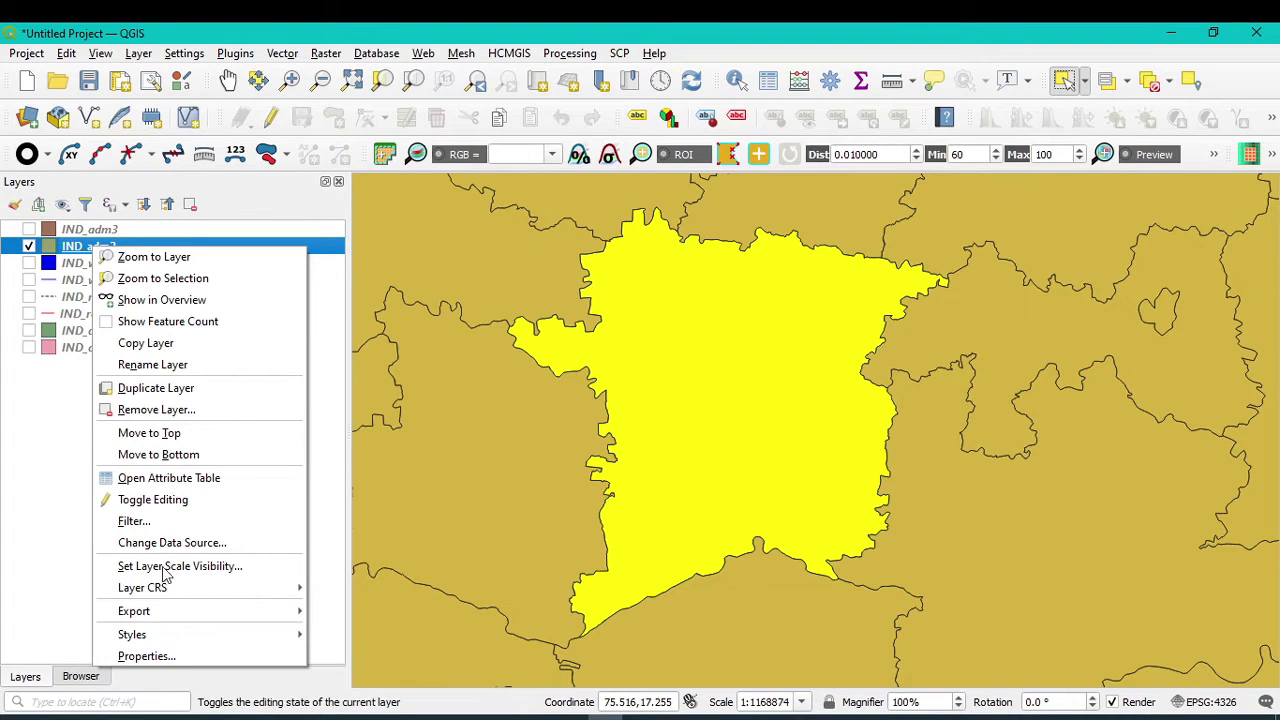
mouse_move(150, 618)
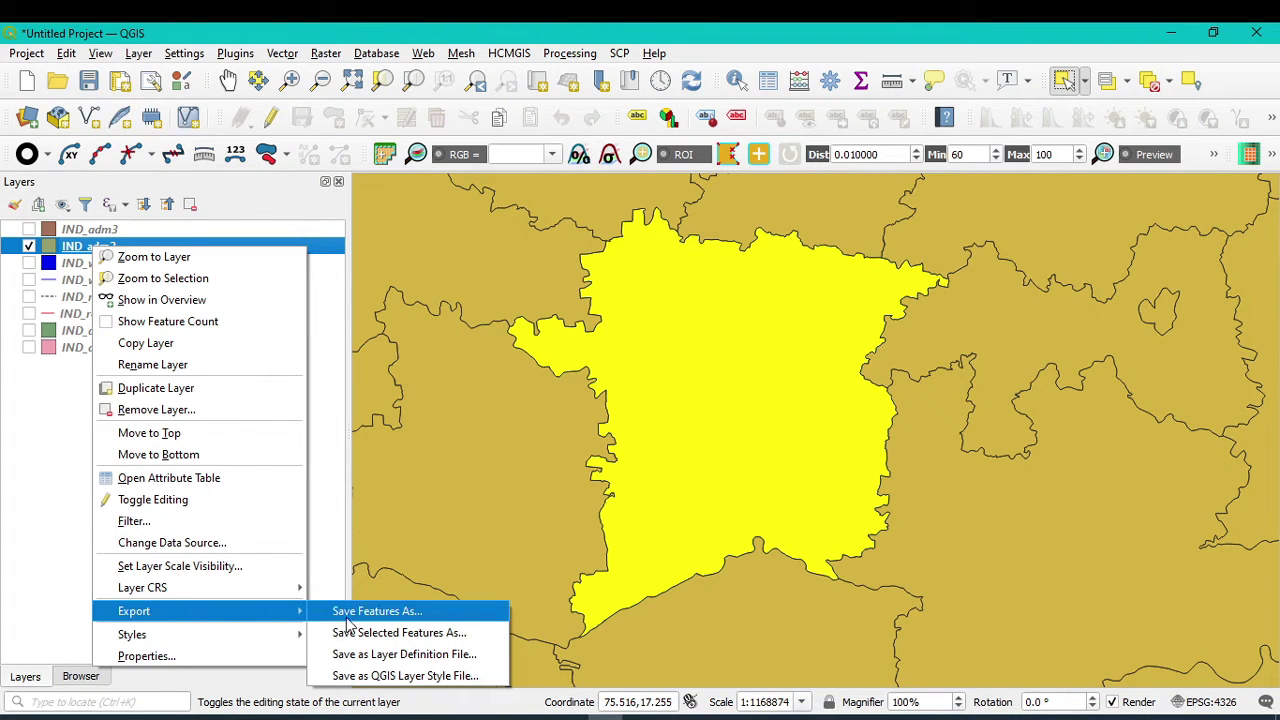
left_click(420, 638)
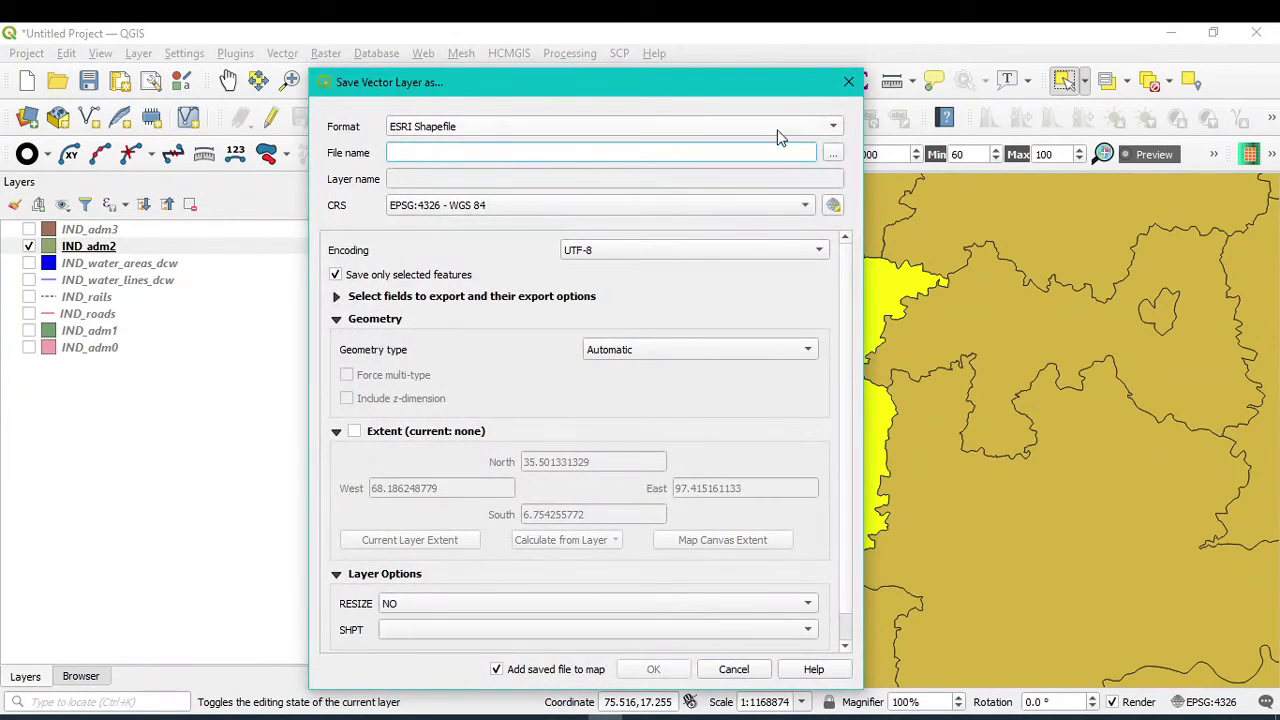
left_click(833, 153)
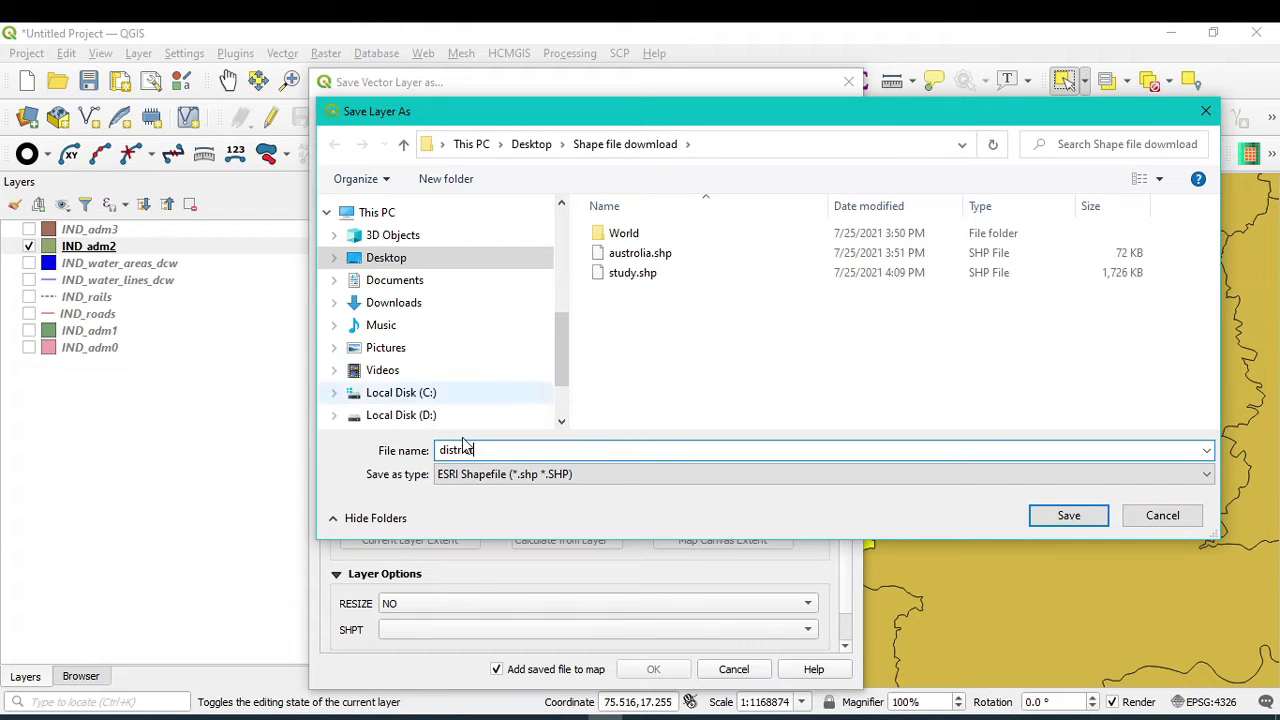
left_click(1062, 520)
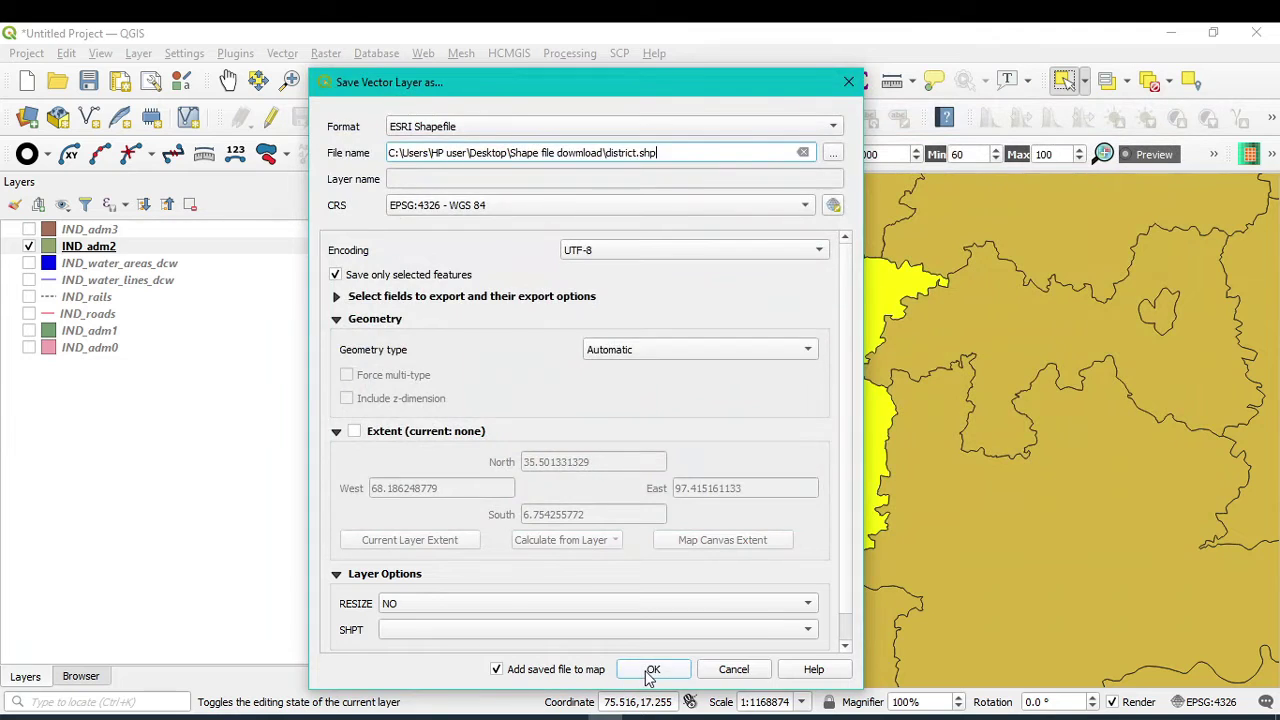
left_click(652, 669)
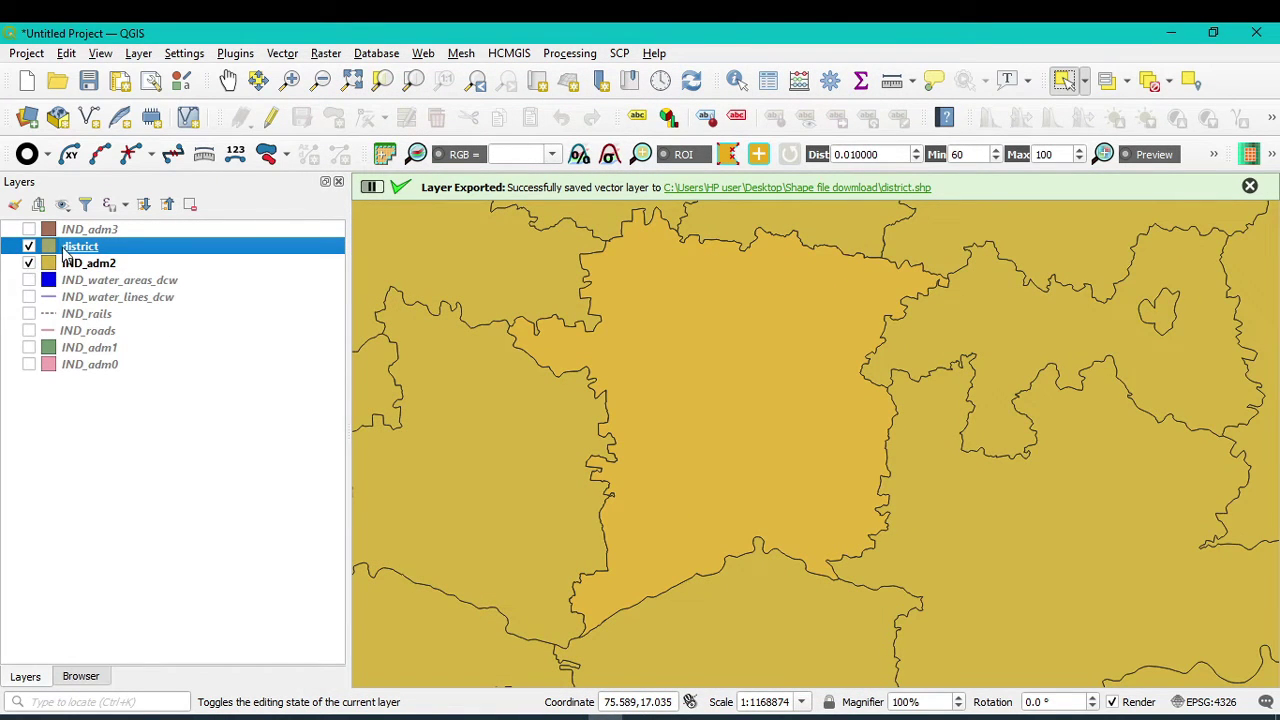
- Set the district layer's simple fill color to light green, apply it and close the layer properties
right_click(72, 257)
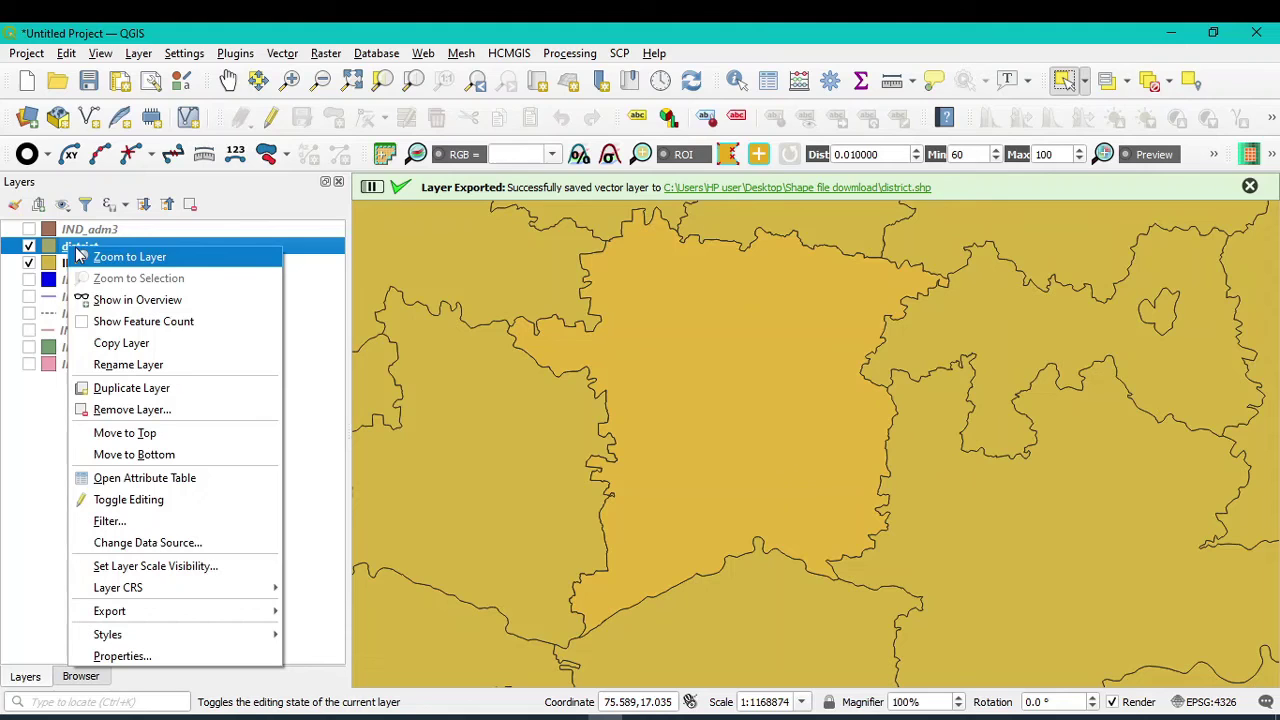
left_click(125, 660)
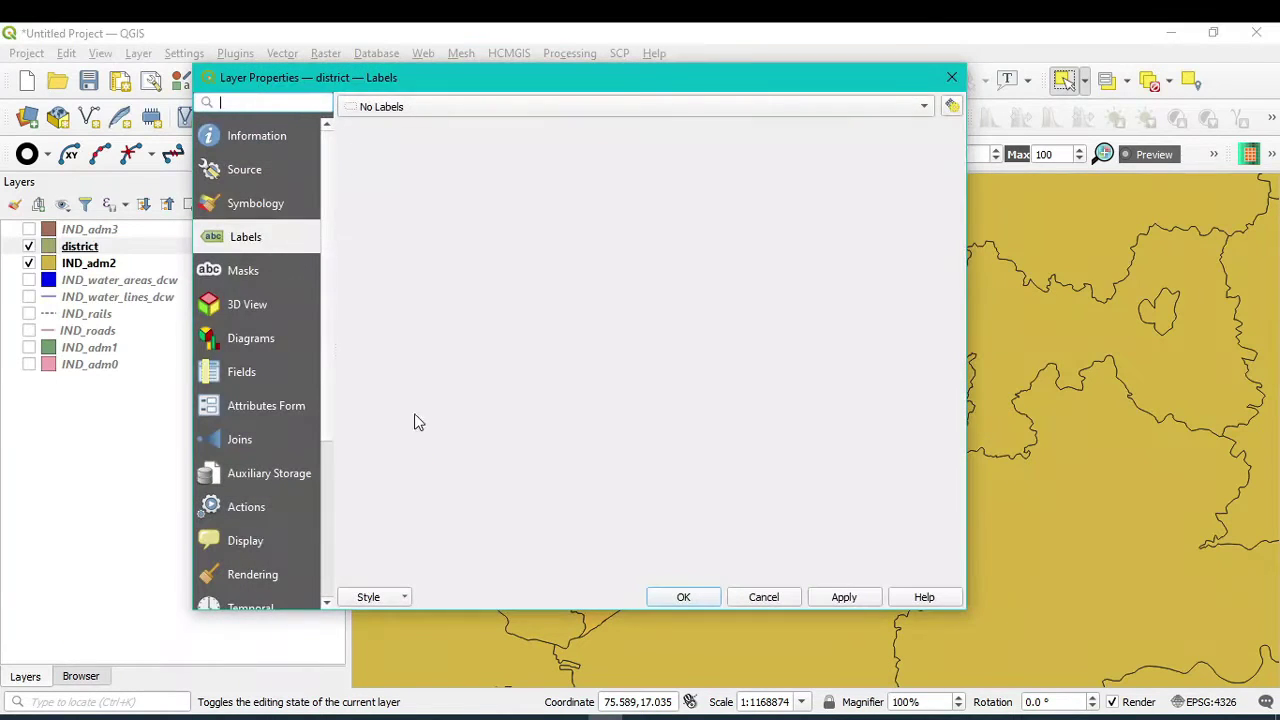
left_click(277, 208)
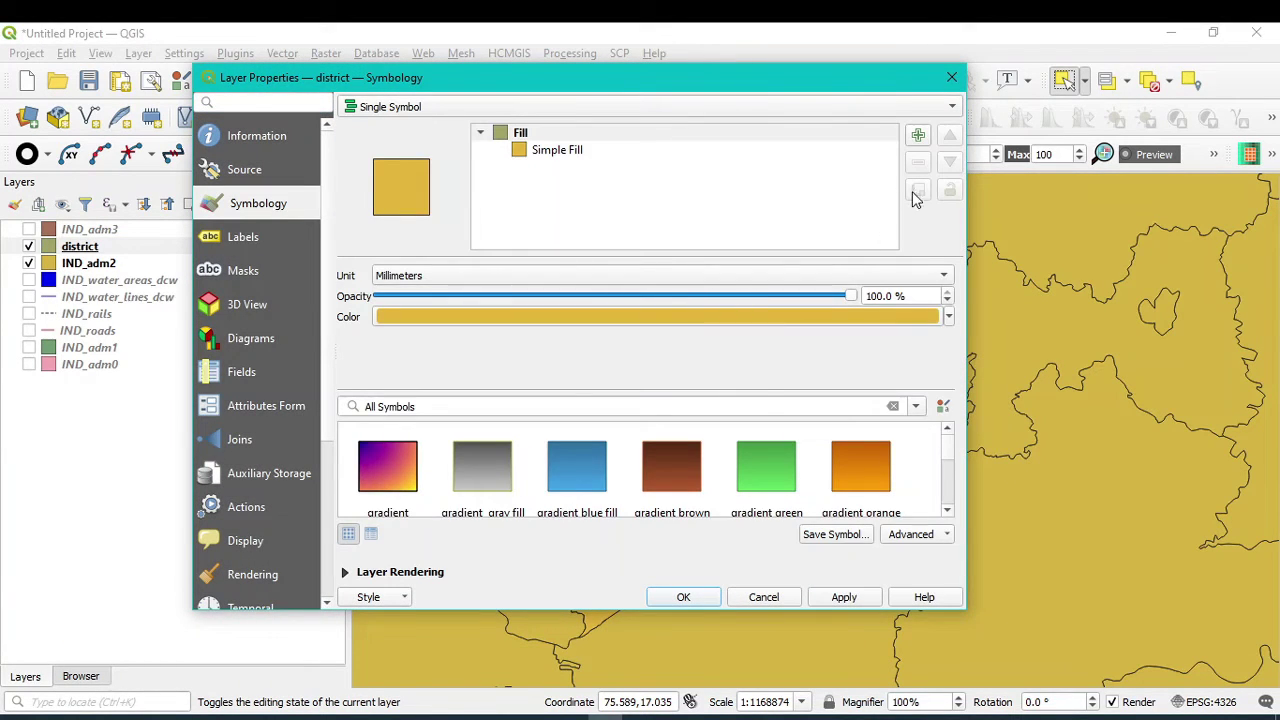
left_click(562, 155)
left_click(893, 309)
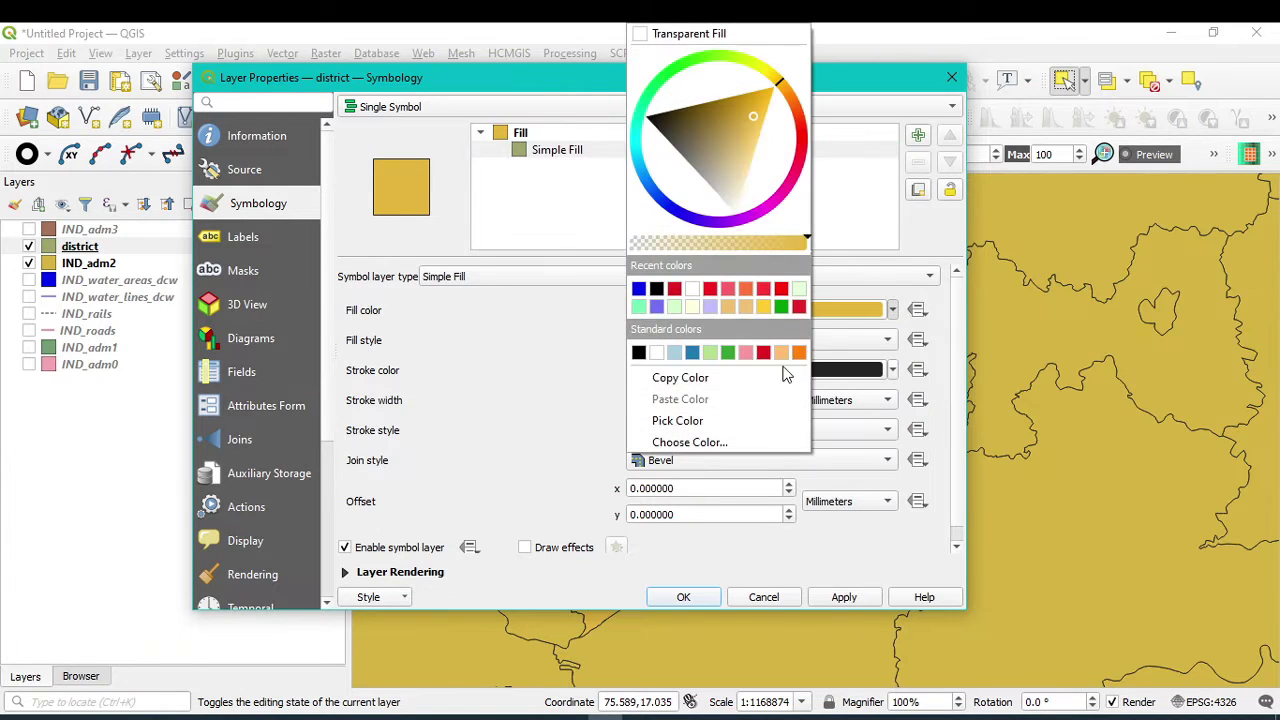
left_click(638, 306)
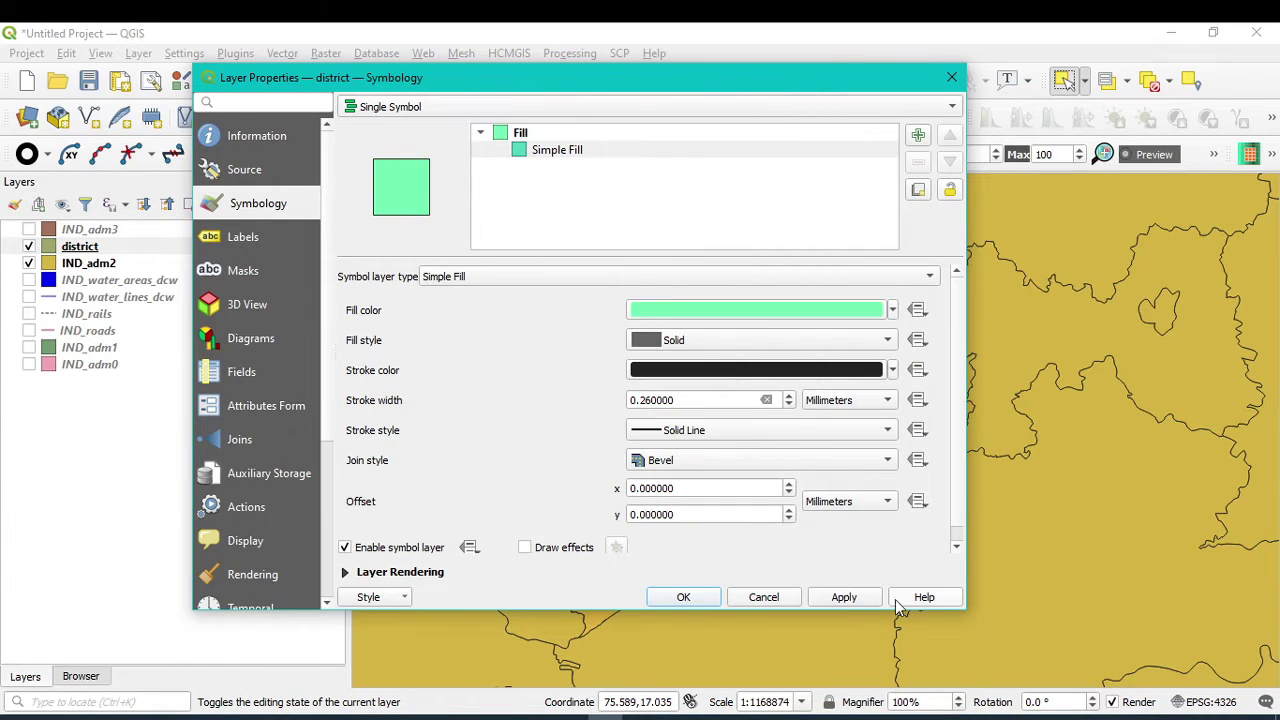
left_click(853, 603)
left_click(705, 597)
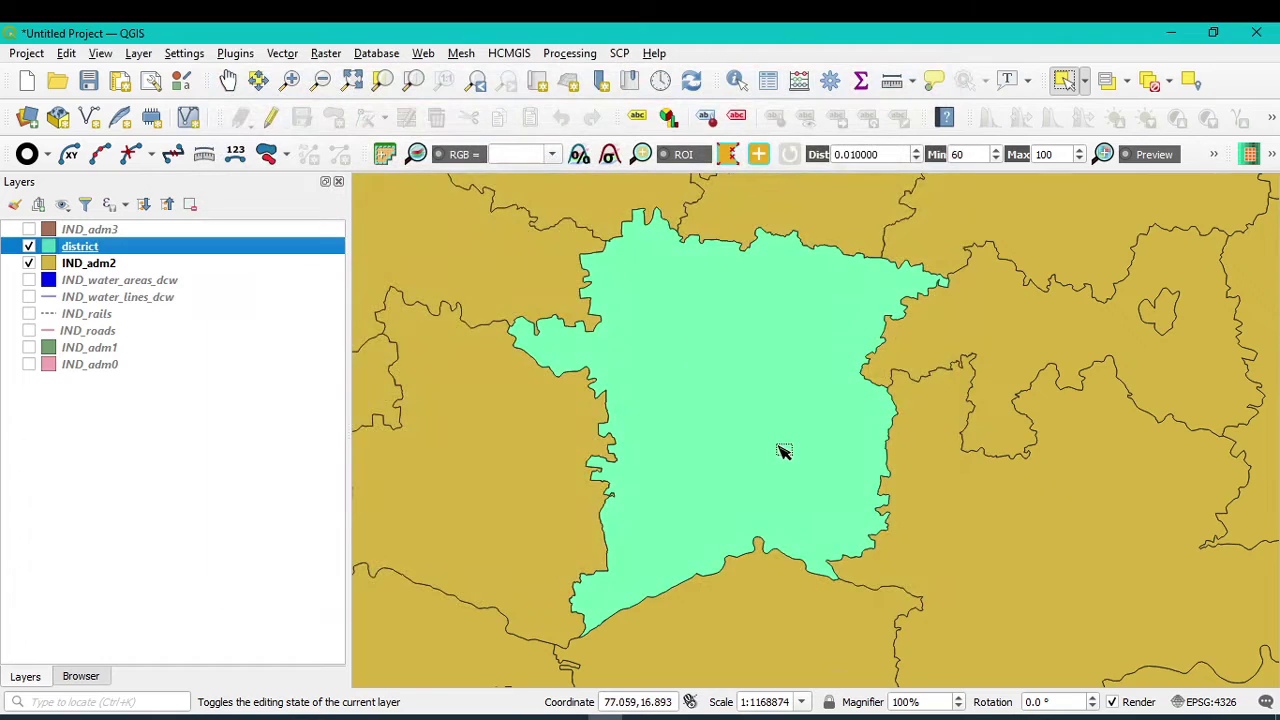
- Place the district layer above all others, show the water, rails and roads layers, and hide IND_adm2
scroll(780, 449, "down", 4)
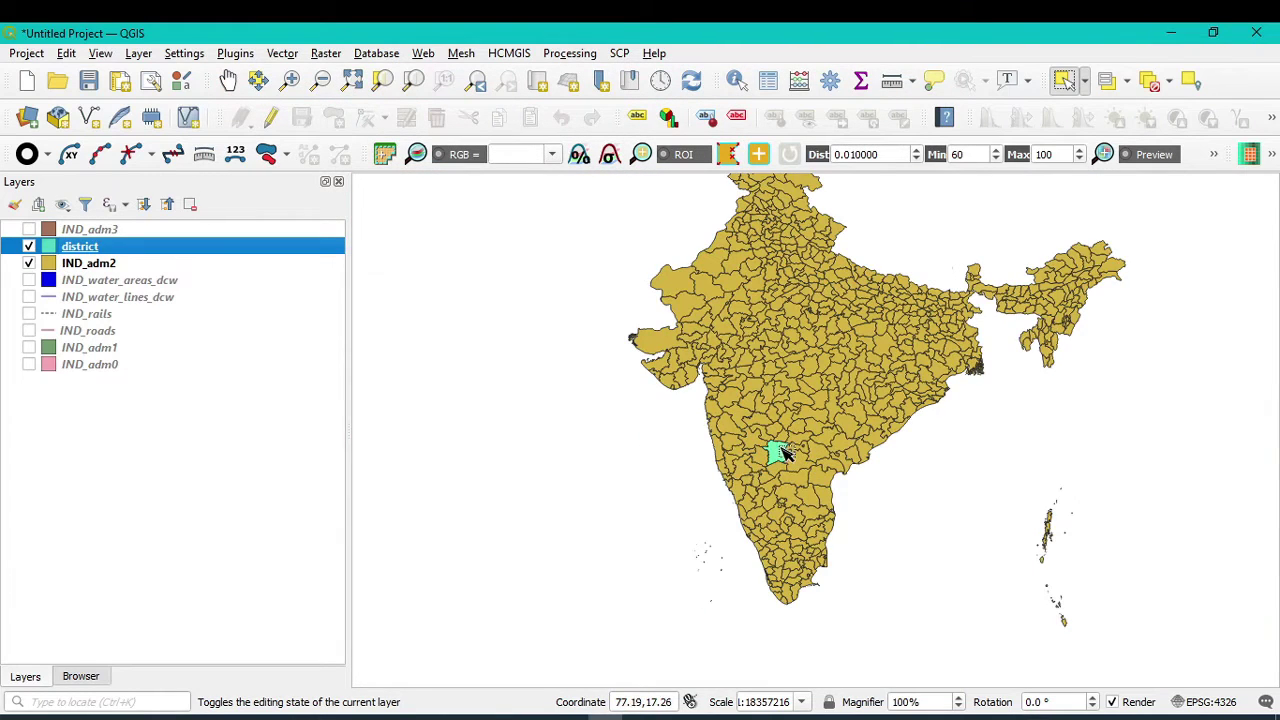
scroll(805, 464, "up", 1)
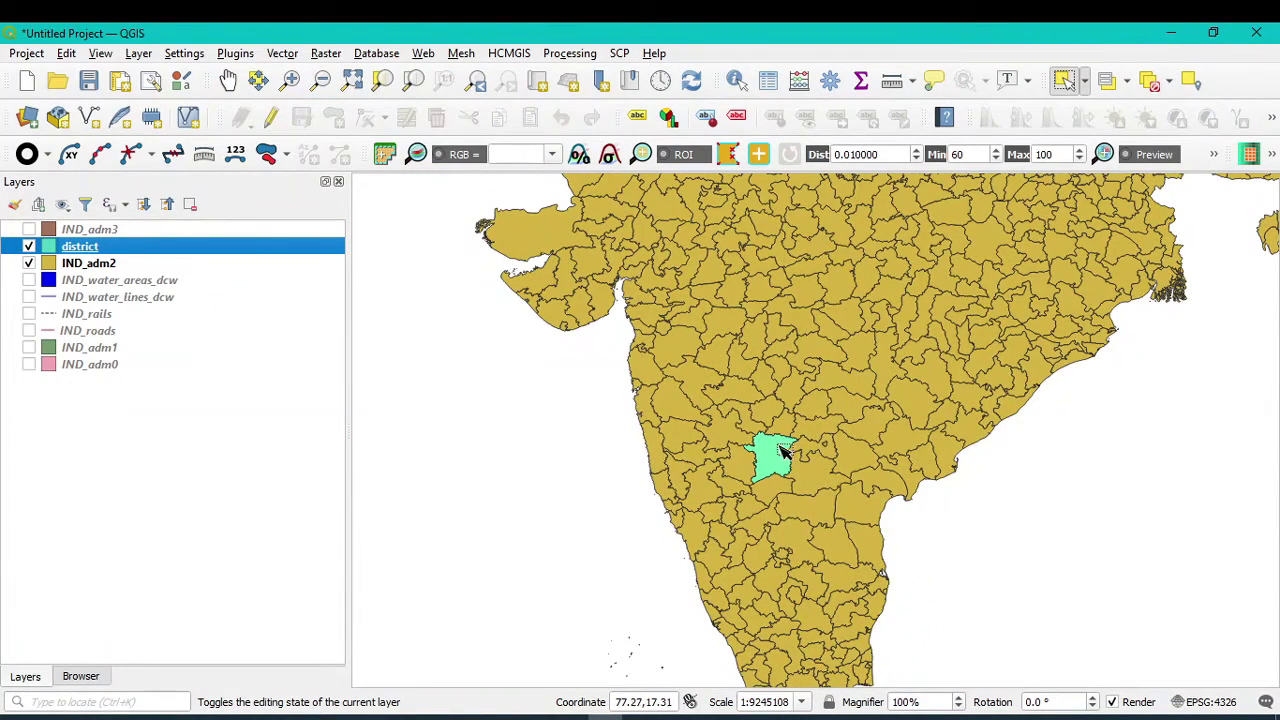
scroll(770, 470, "up", 2)
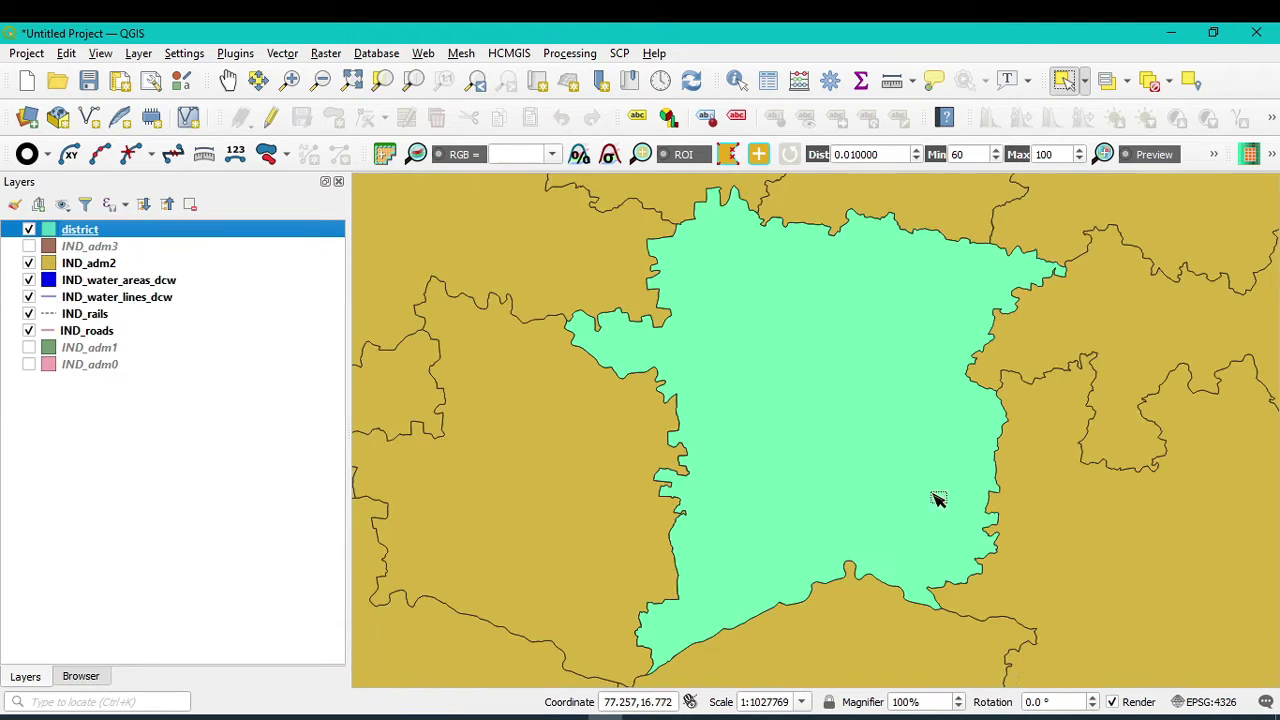
left_click(28, 264)
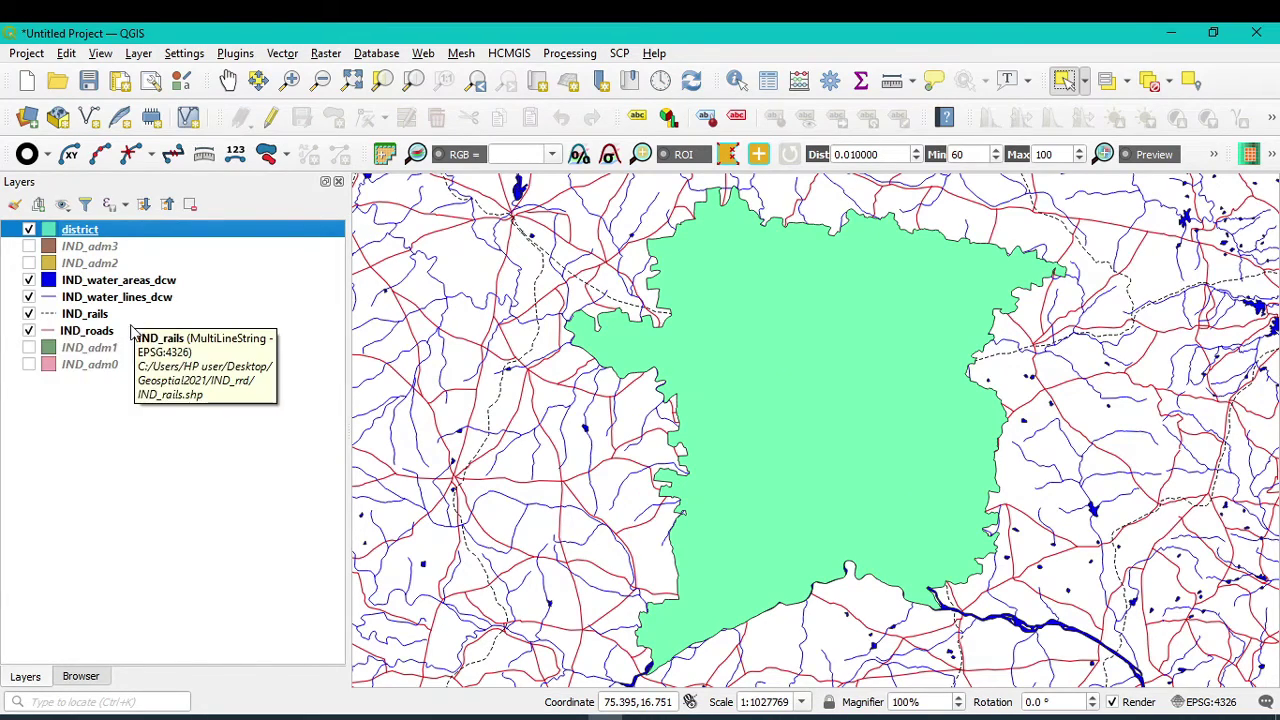
- Show the Processing Toolbox, search it for clip, and start the vector overlay Clip tool
scroll(1037, 443, "down", 2)
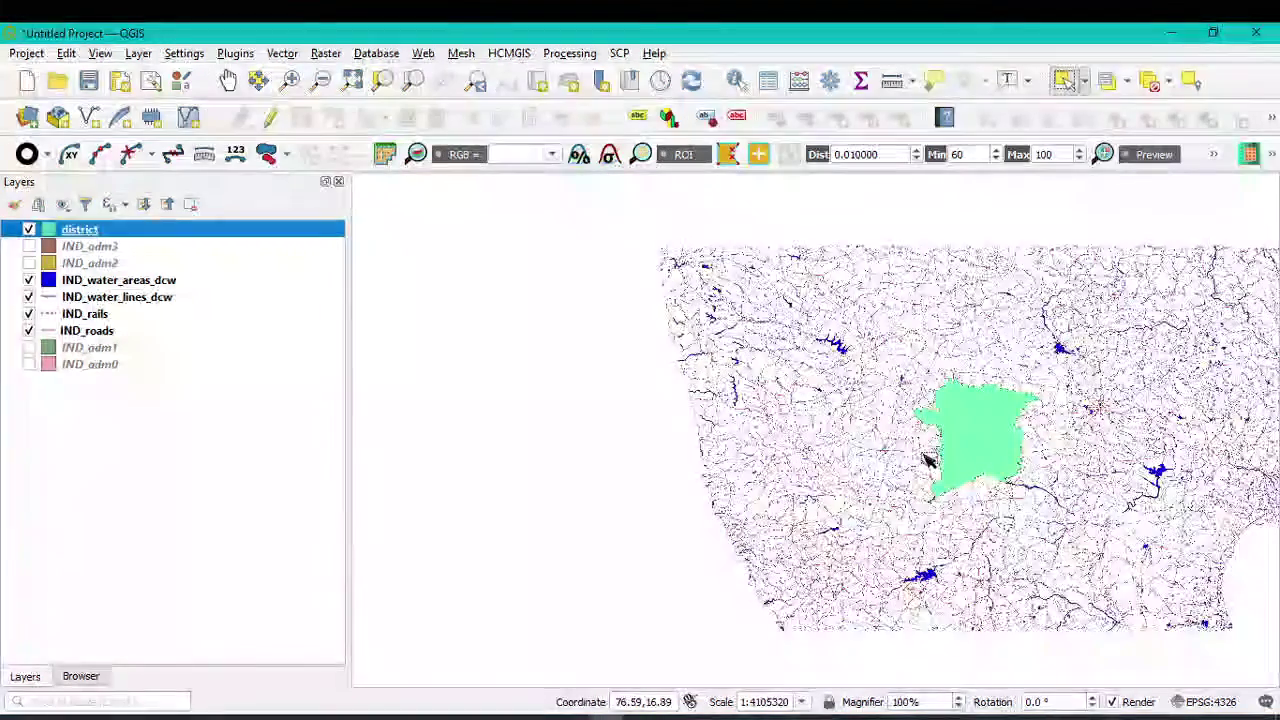
scroll(970, 356, "down", 1)
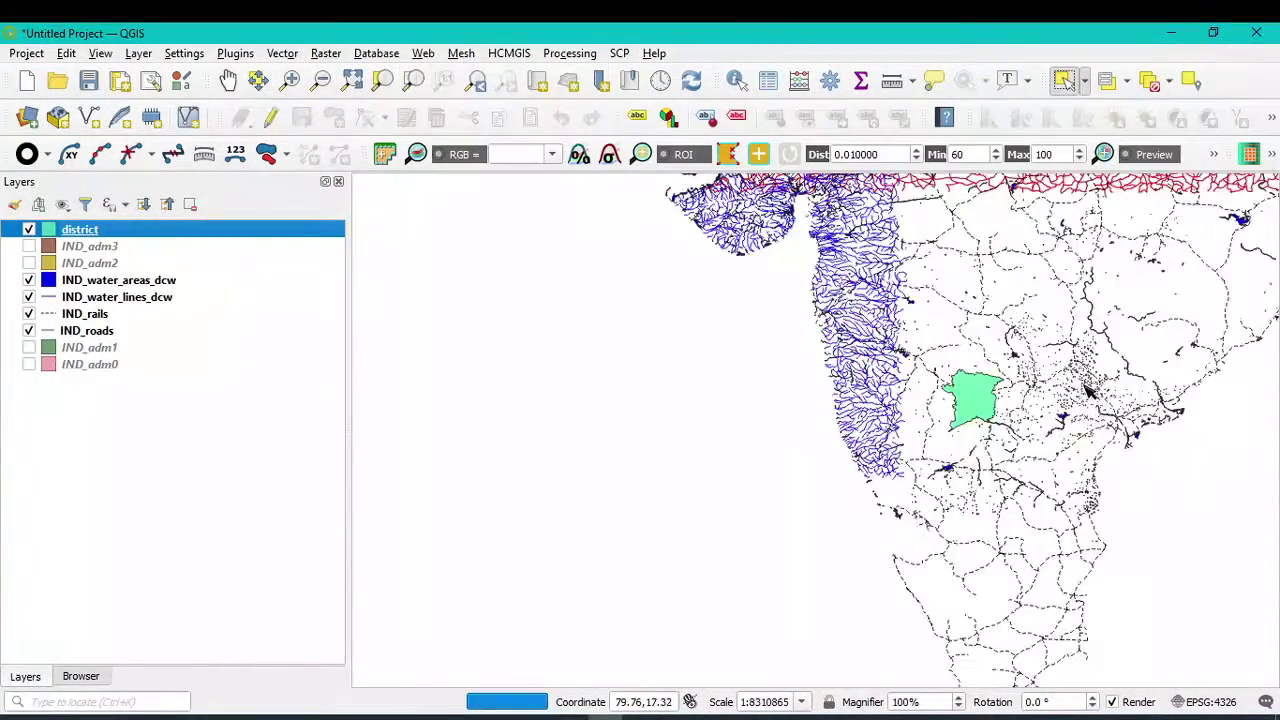
scroll(1015, 410, "up", 4)
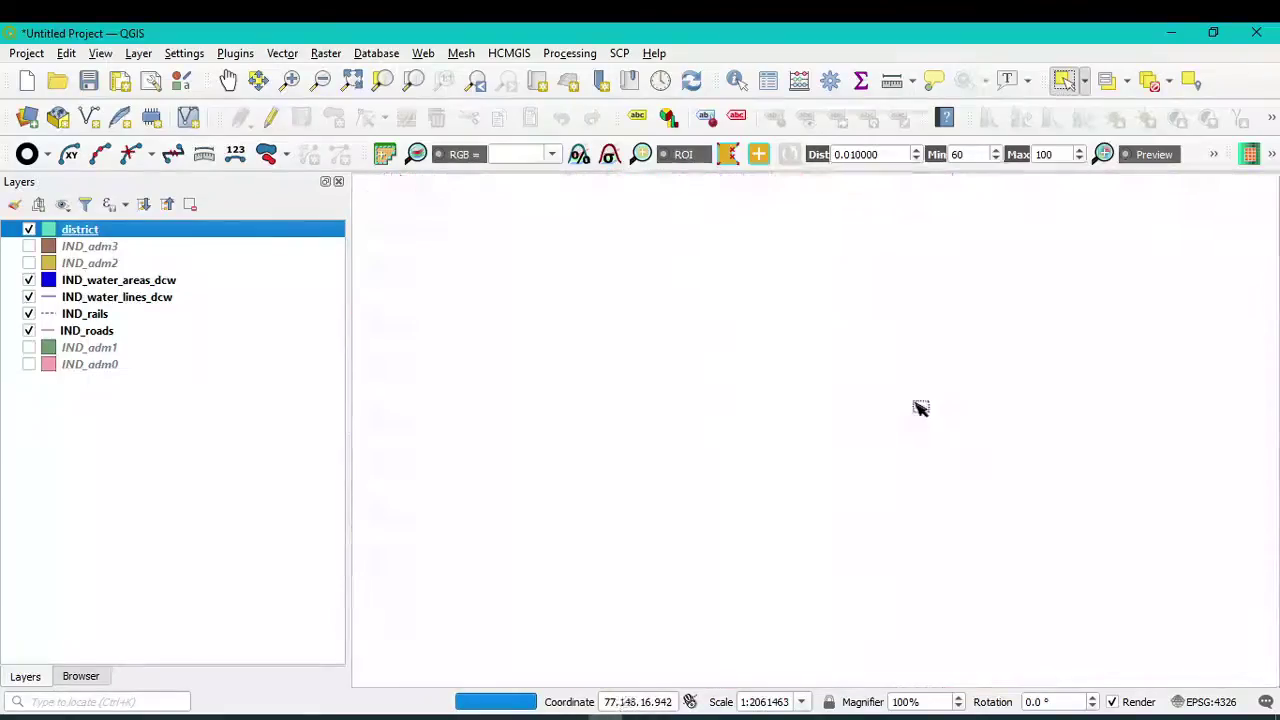
scroll(920, 408, "down", 2)
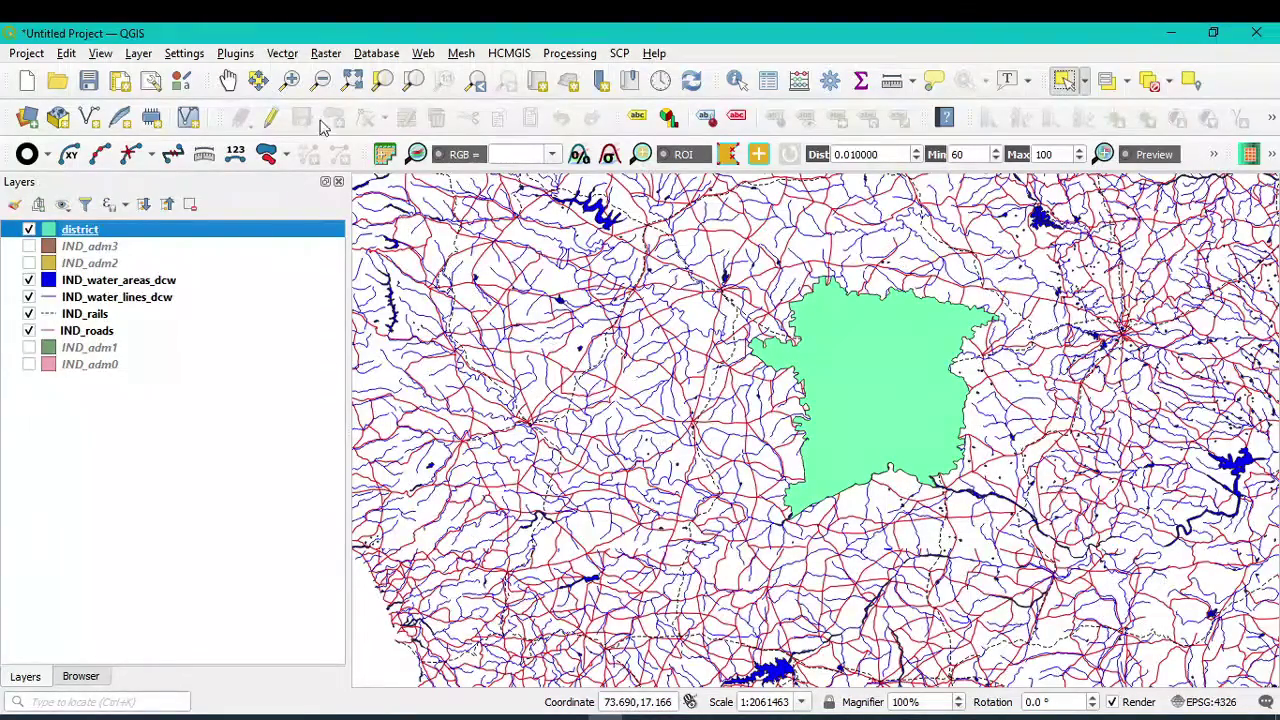
left_click(569, 55)
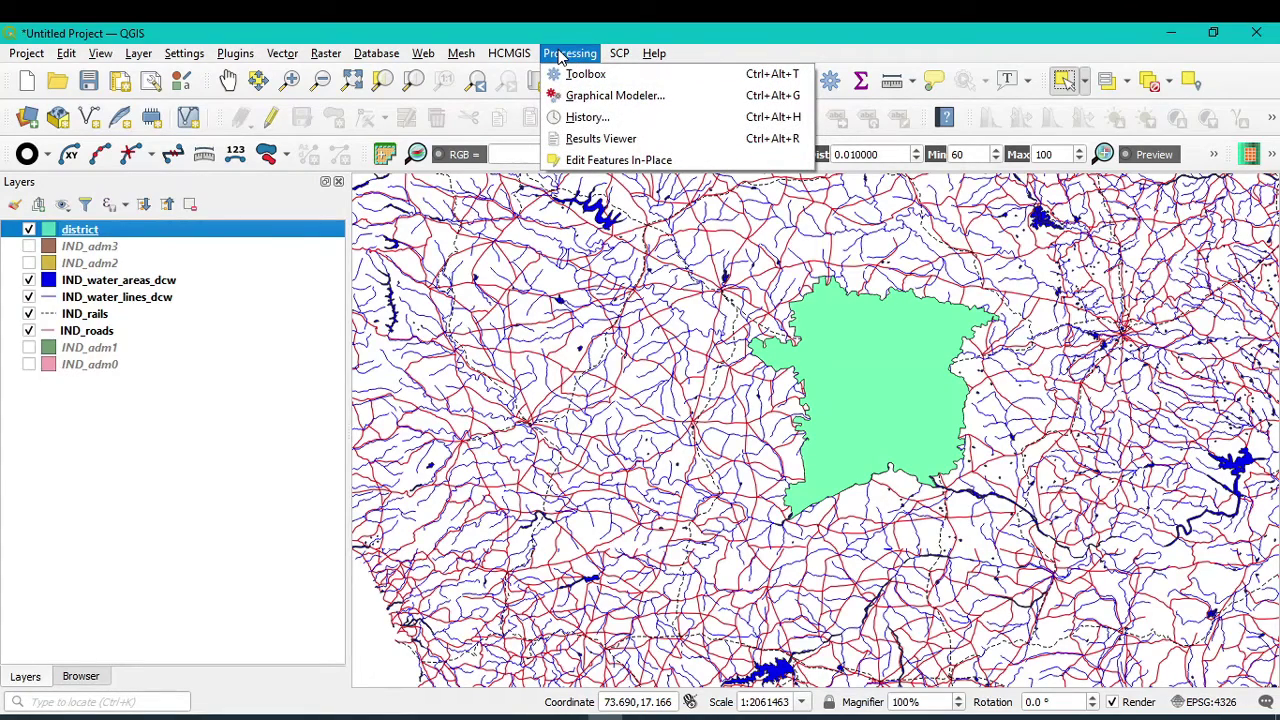
left_click(614, 78)
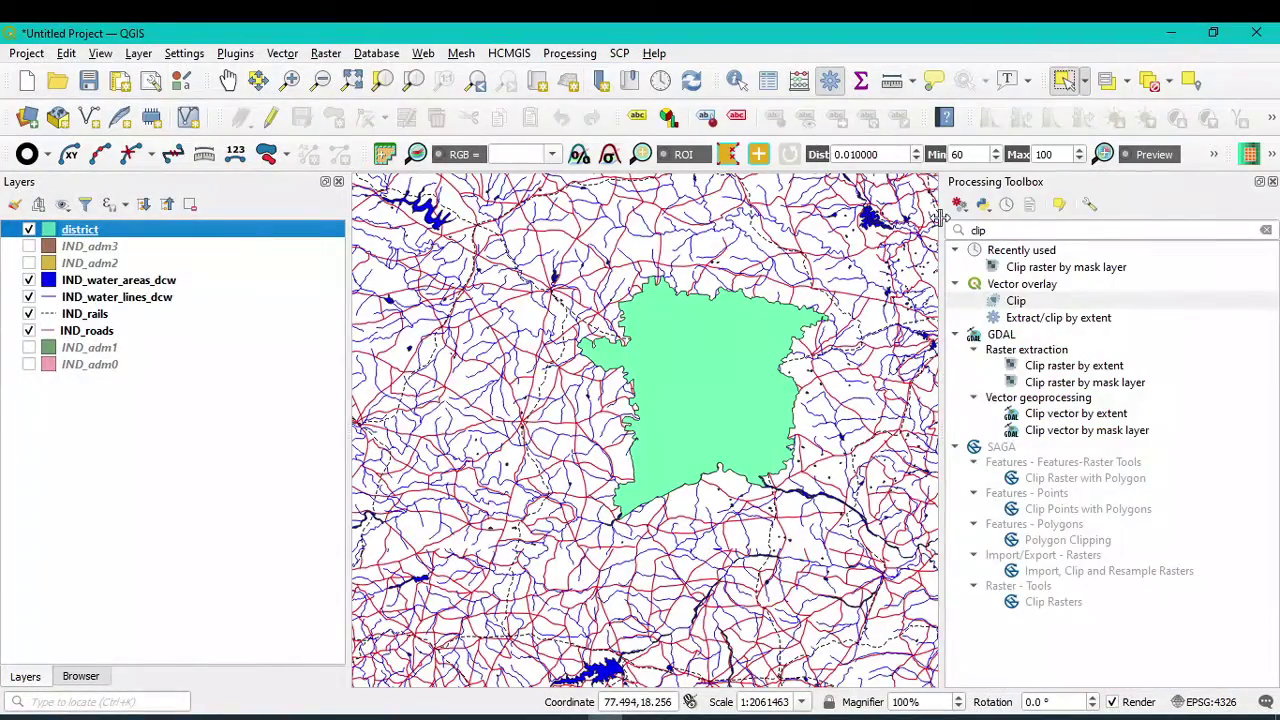
left_click_drag(940, 217, 1013, 229)
key("BackSpace")
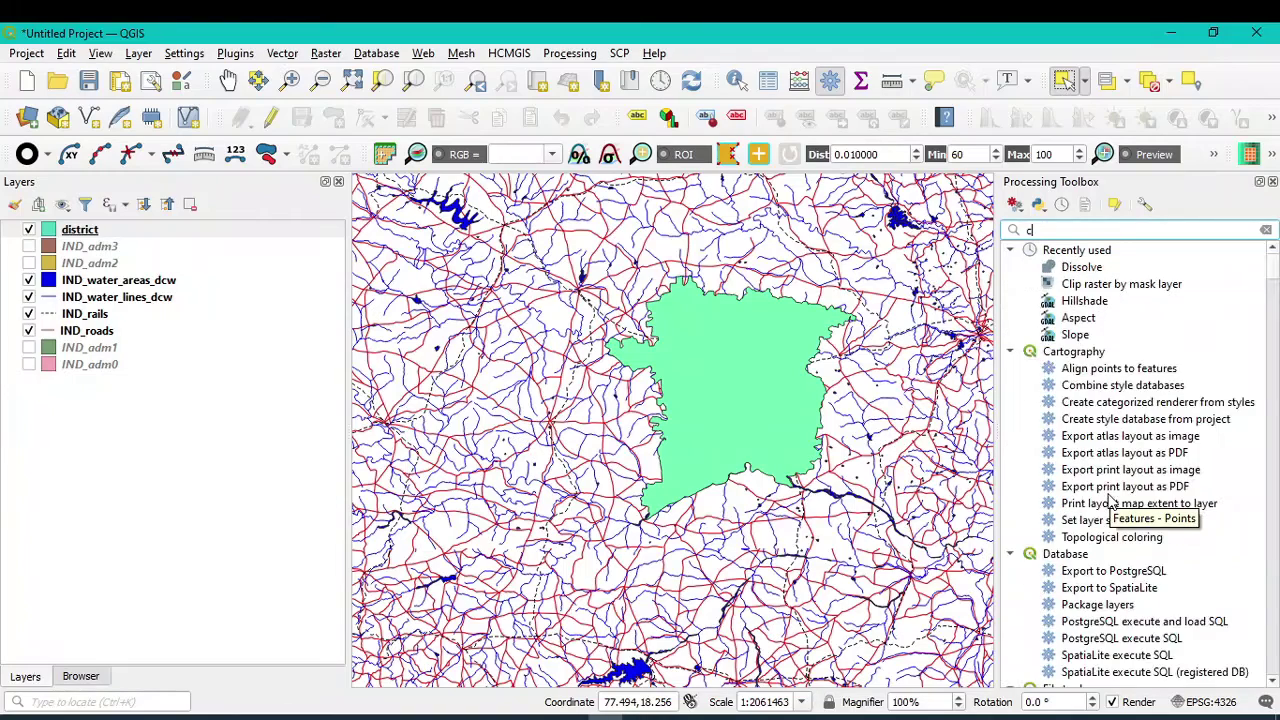
type("clip")
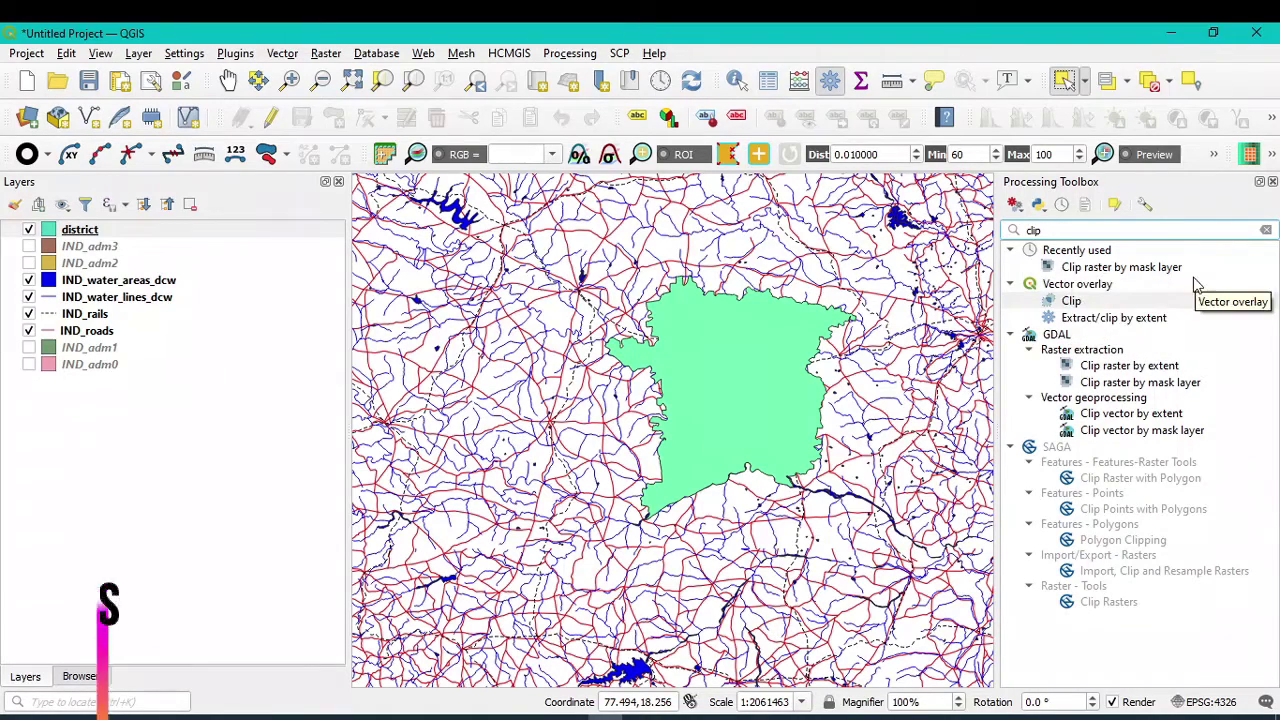
double_click(1072, 303)
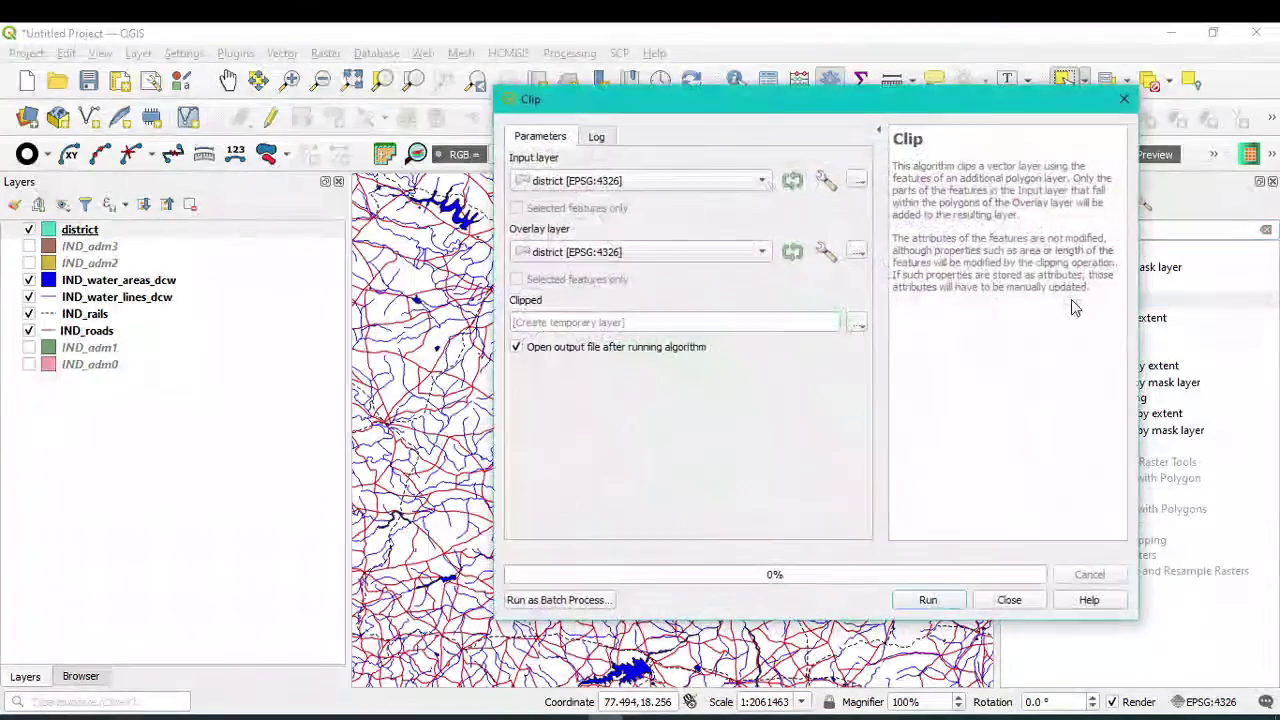
- Set the clip's input layer to IND_rails and its overlay layer to district
left_click_drag(684, 103, 816, 91)
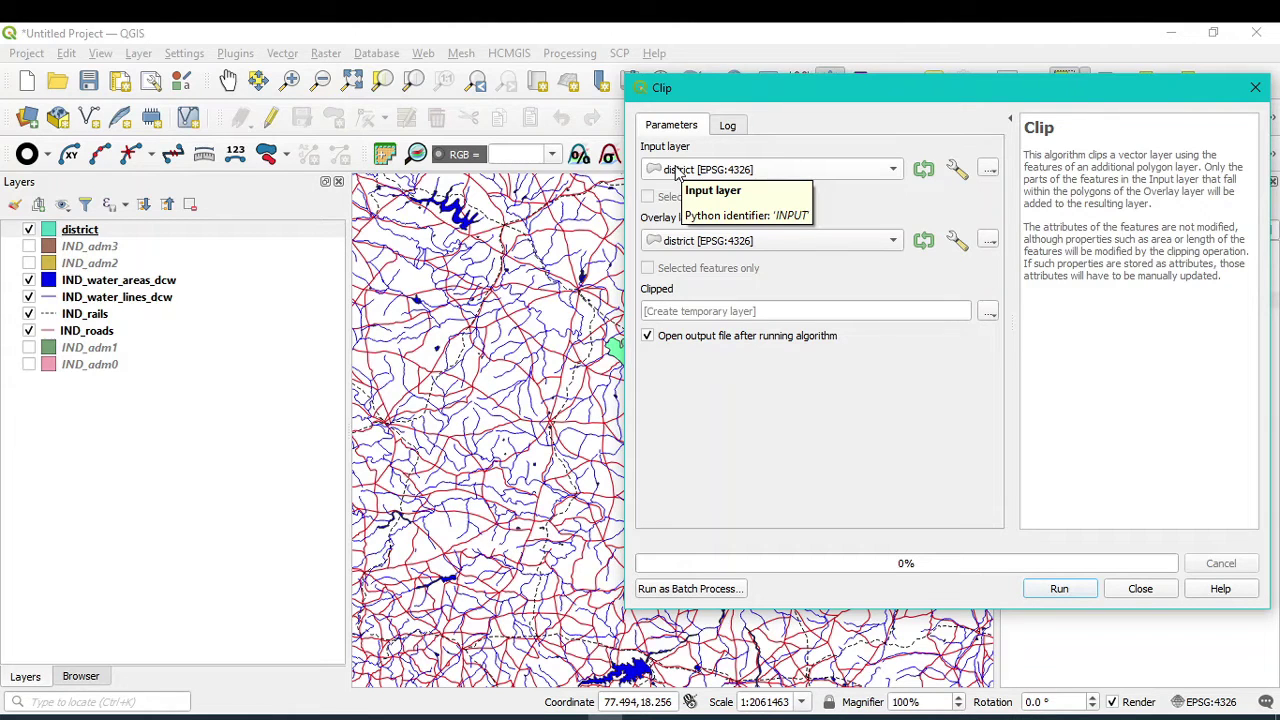
left_click(896, 176)
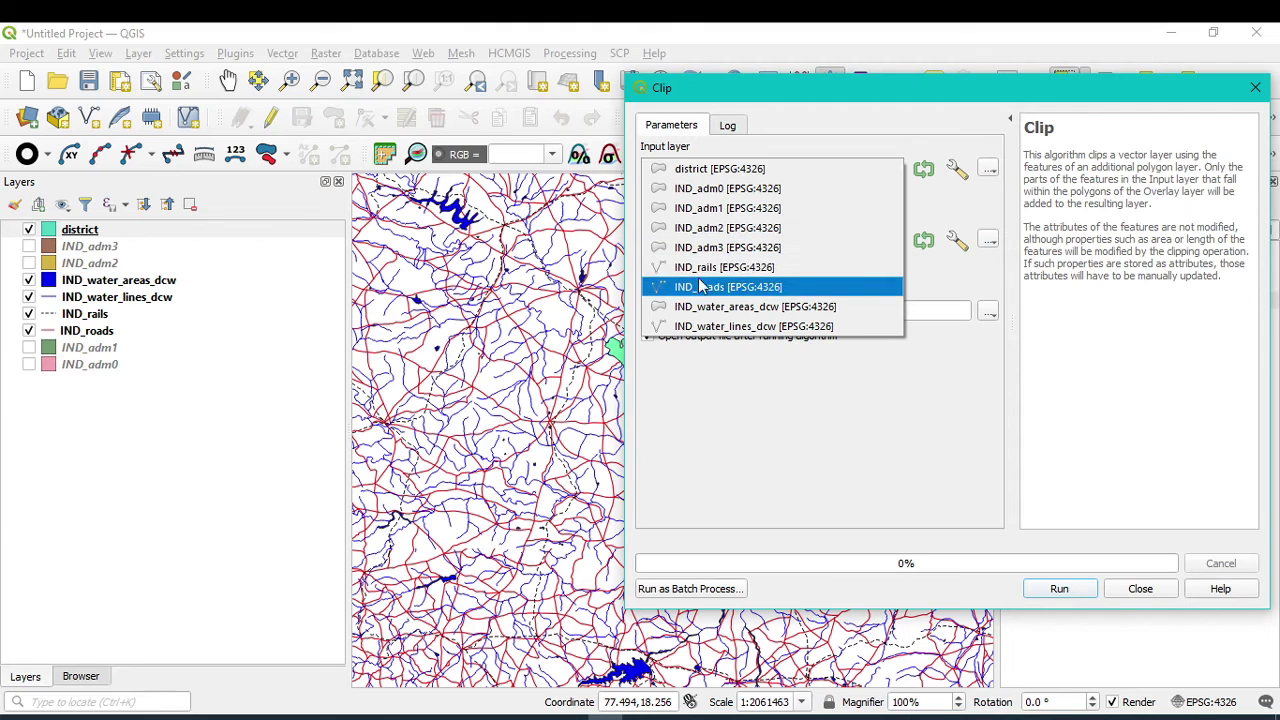
left_click(690, 272)
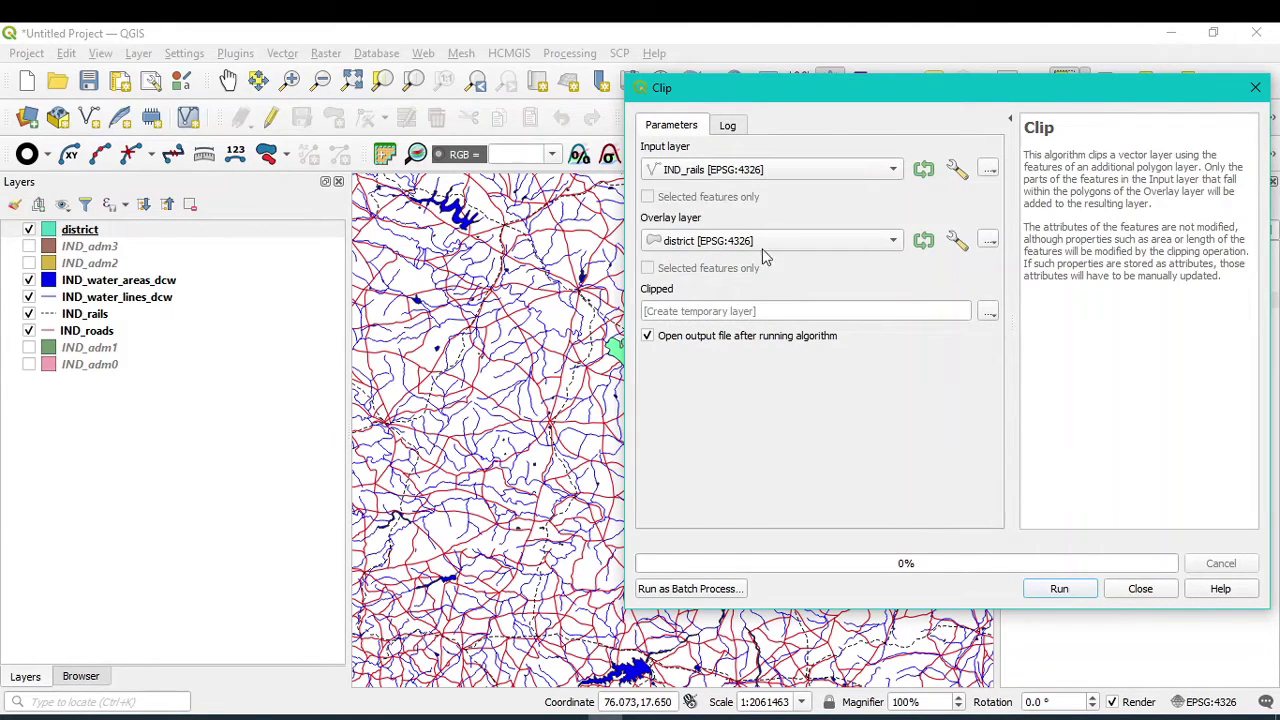
left_click(902, 246)
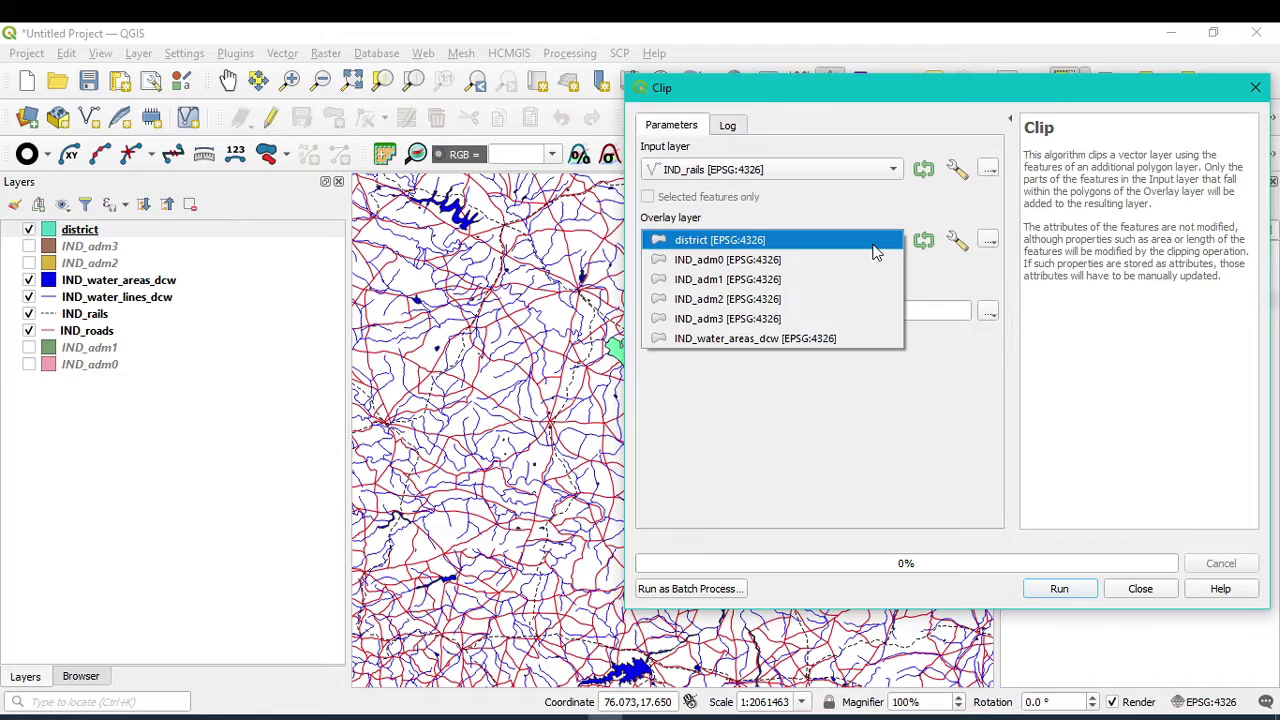
left_click(873, 249)
left_click_drag(790, 88, 1025, 364)
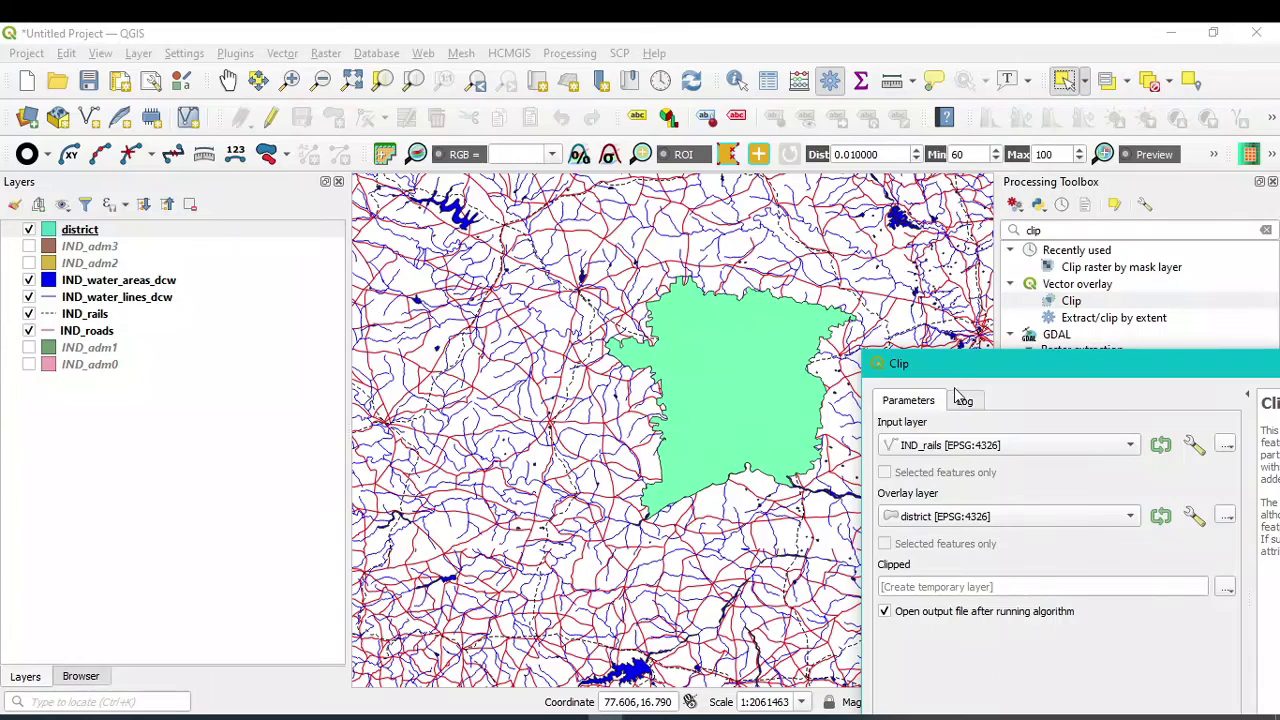
left_click_drag(963, 368, 653, 110)
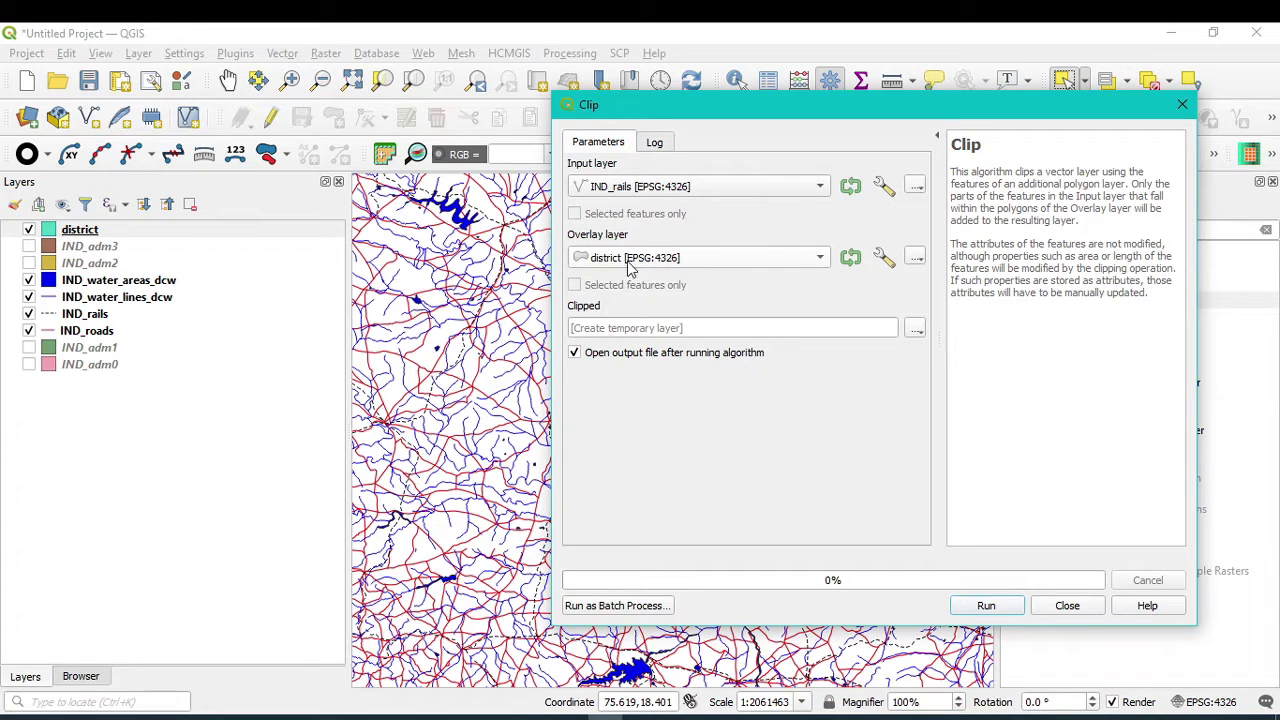
- Choose to save the clipped output to a file and browse to the Desktop folder Shape file dowmload
left_click(917, 328)
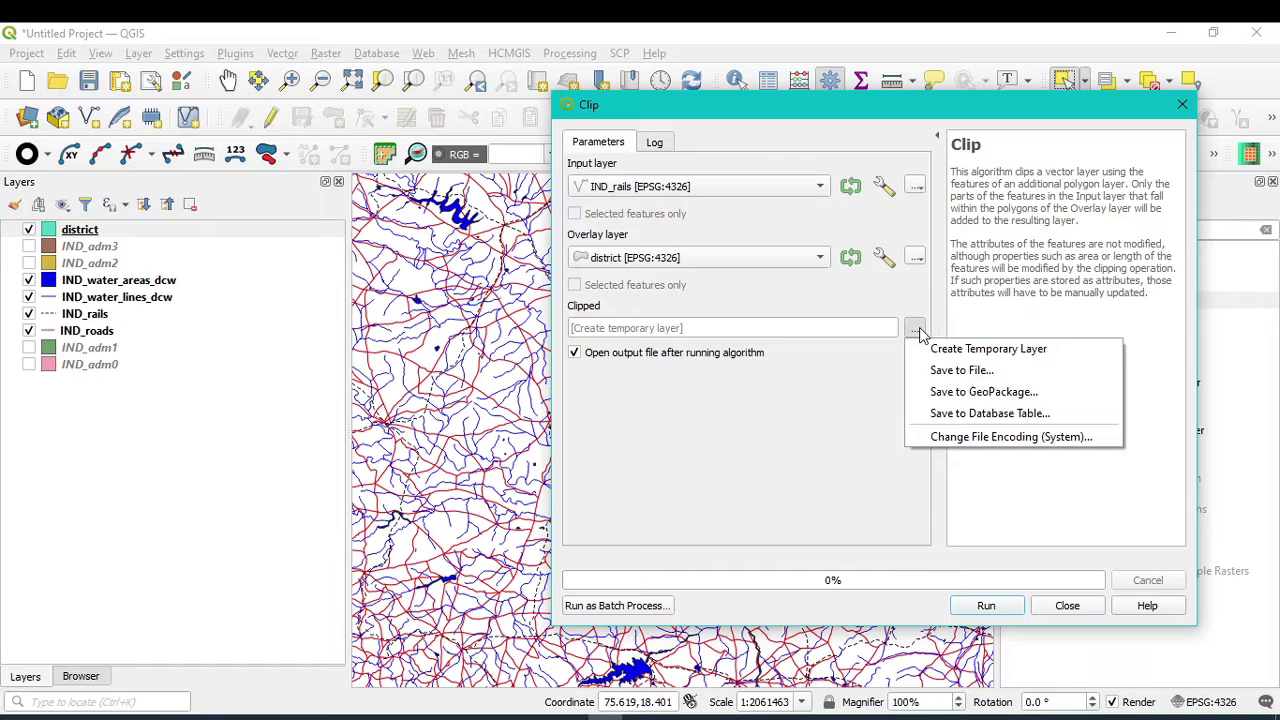
left_click(958, 370)
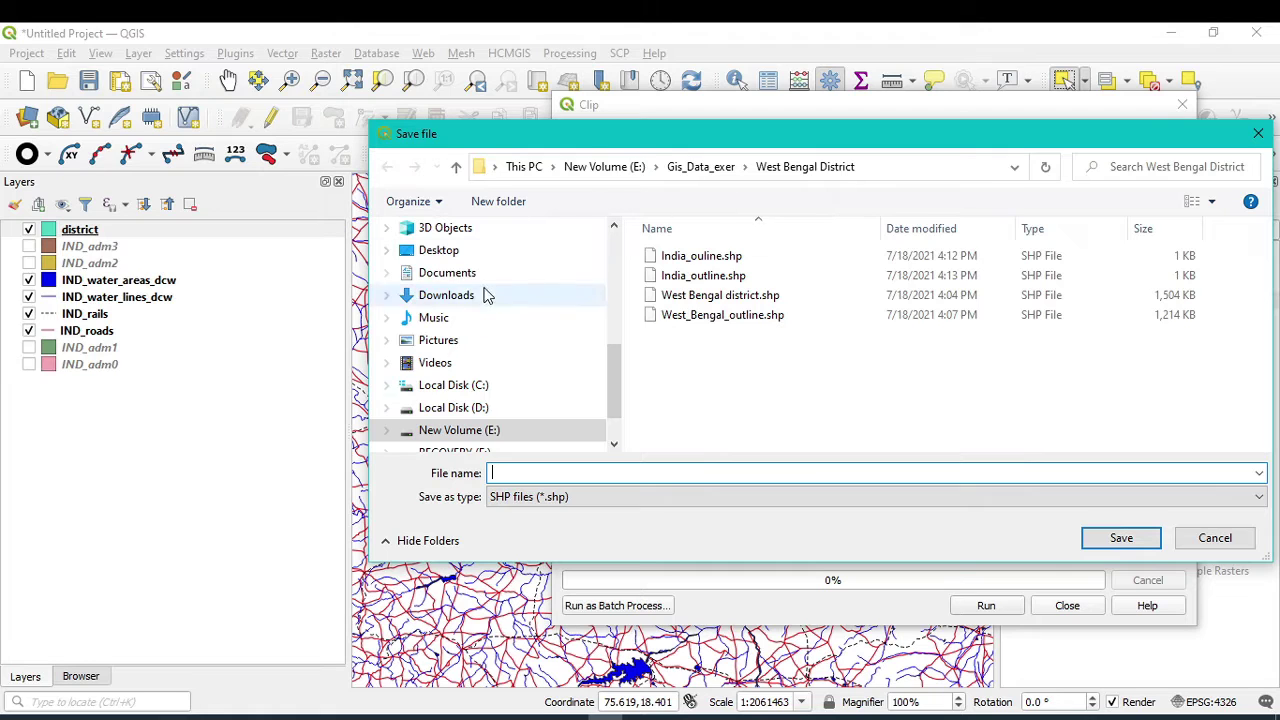
scroll(477, 318, "up", 2)
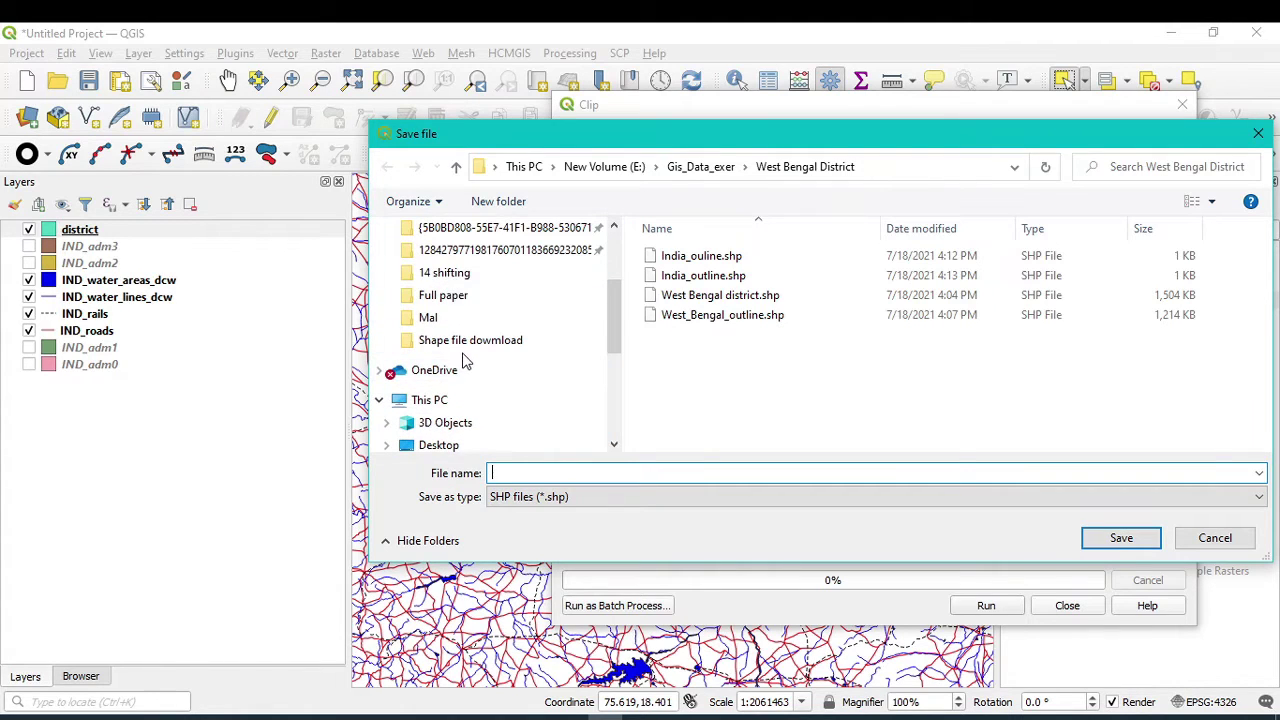
scroll(466, 360, "up", 3)
scroll(462, 372, "down", 4)
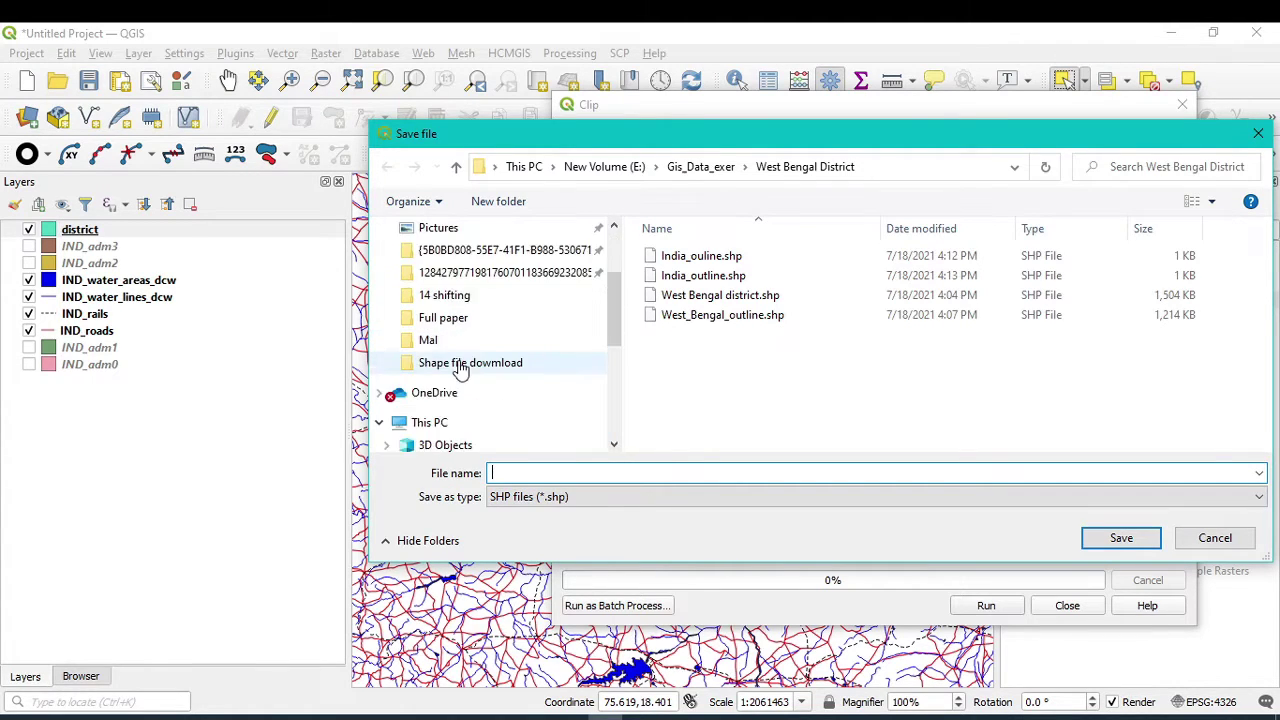
left_click(438, 400)
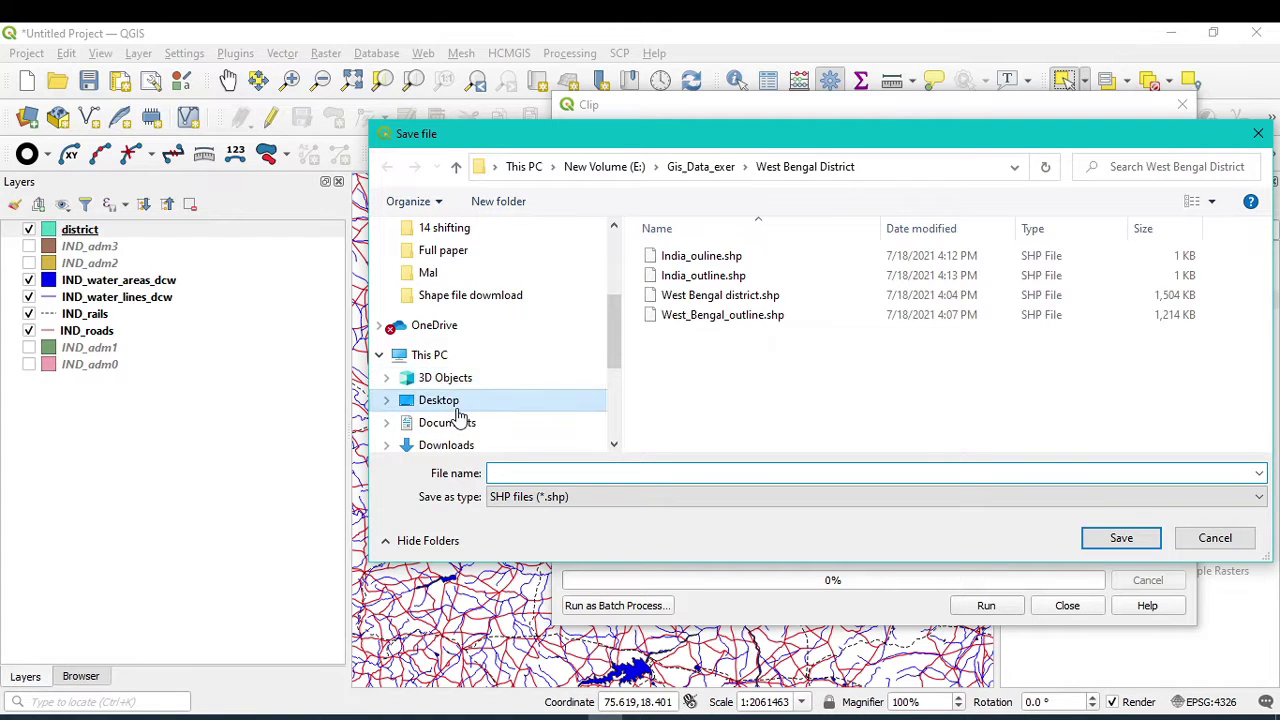
scroll(695, 360, "down", 2)
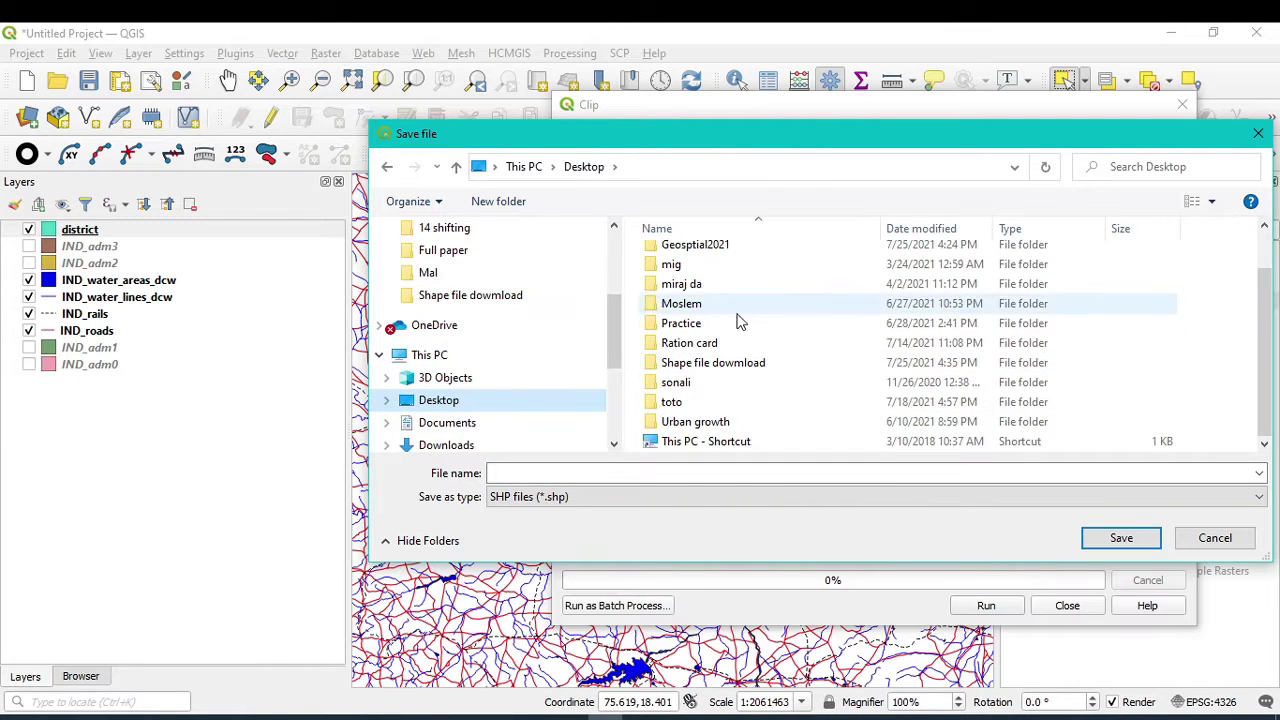
double_click(712, 365)
- Name the SHP output file district_rail, run the clip and close the tool dialog
left_click(524, 473)
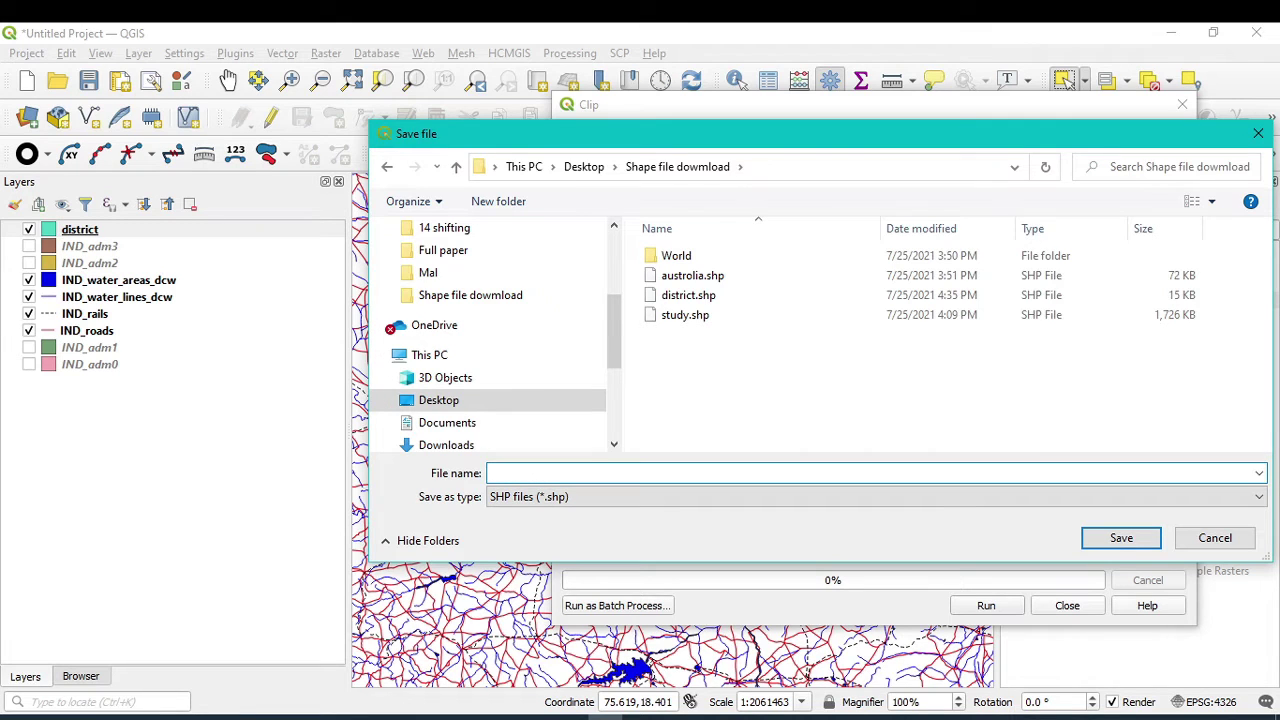
type("distr")
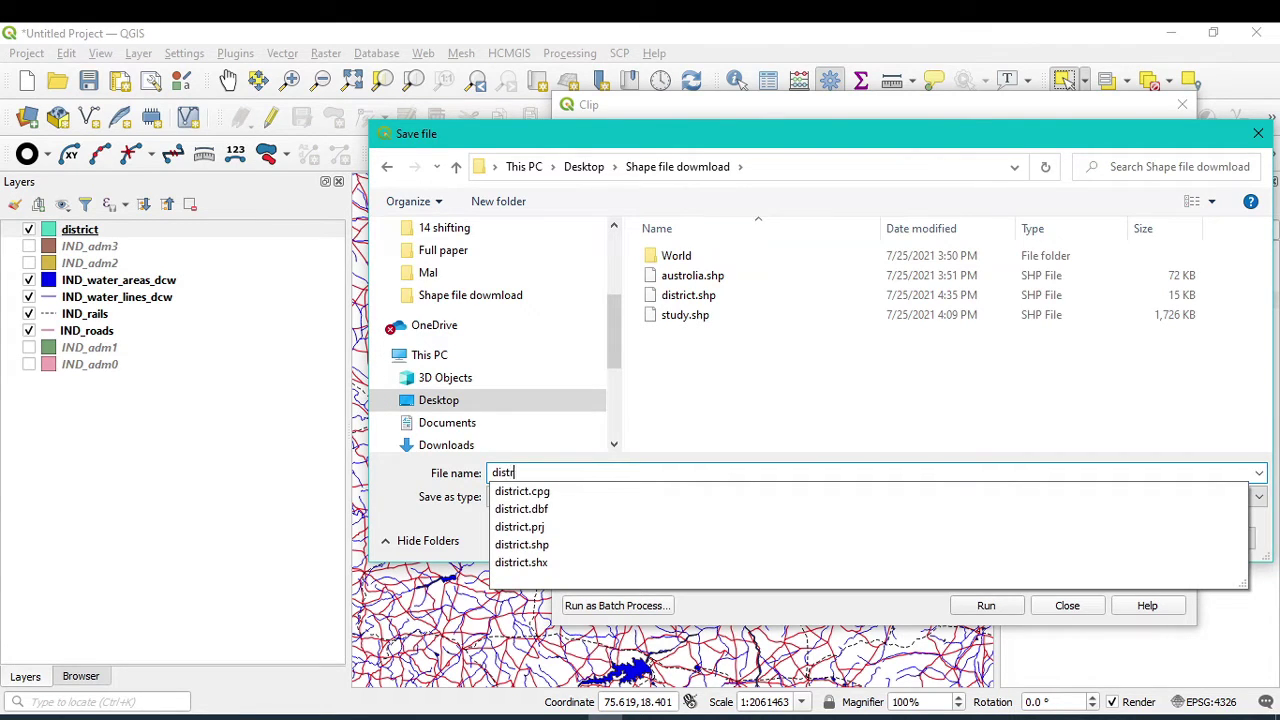
type("ict_r")
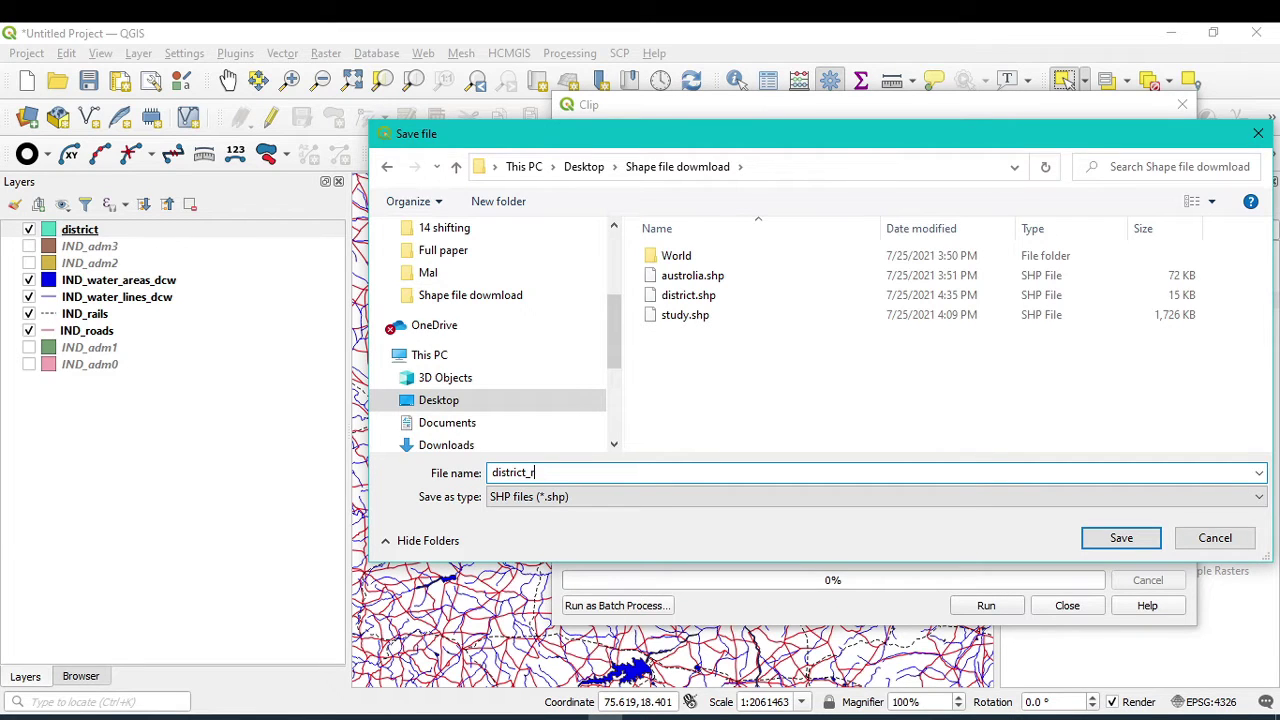
left_click_drag(822, 135, 795, 143)
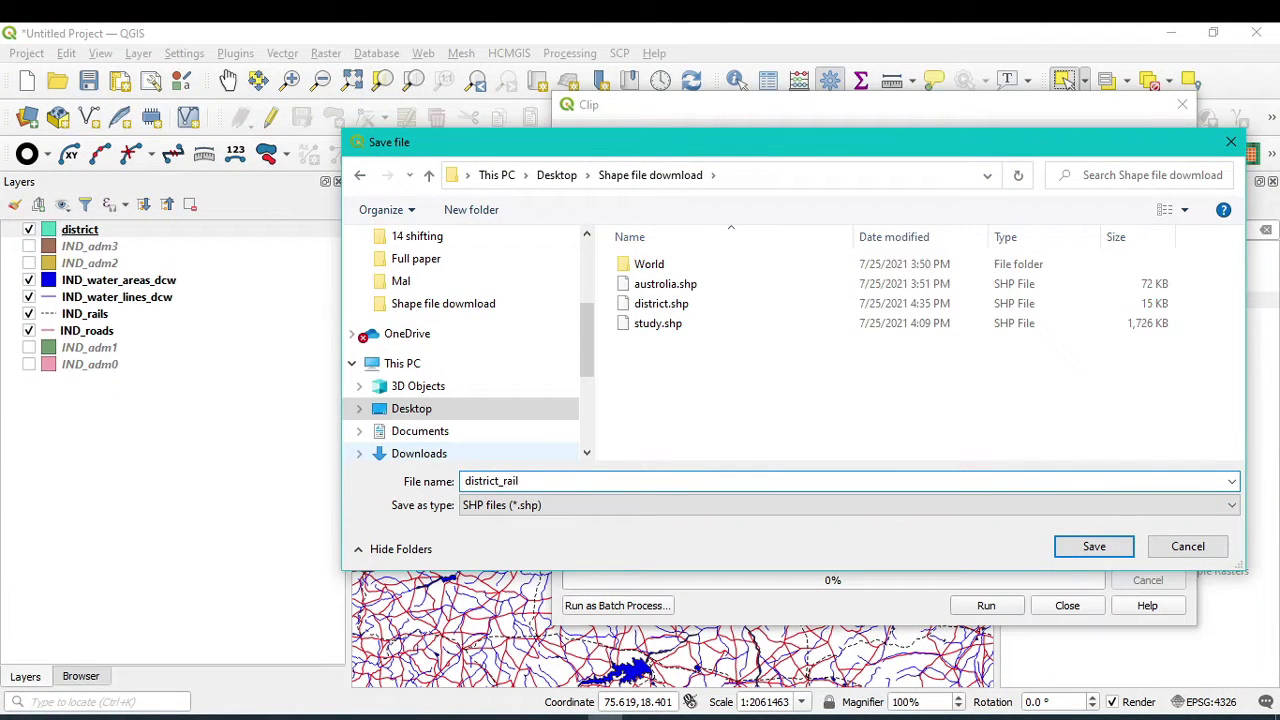
left_click(1090, 543)
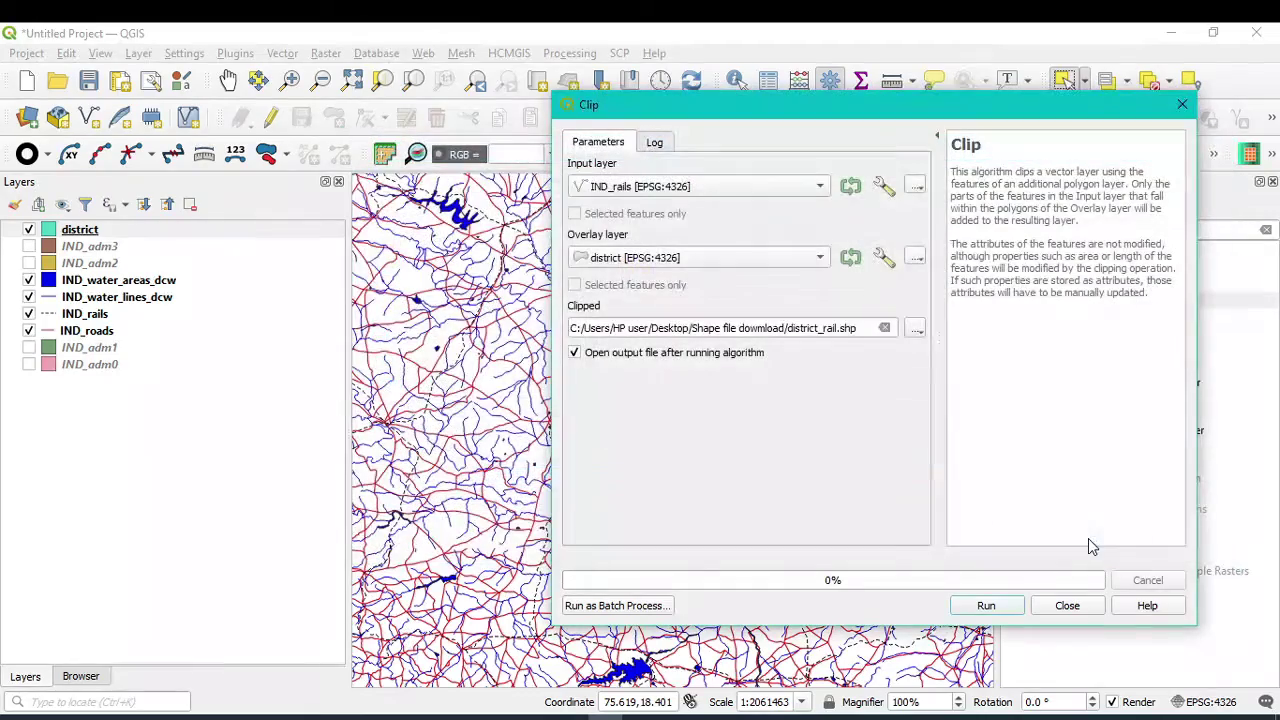
left_click(986, 606)
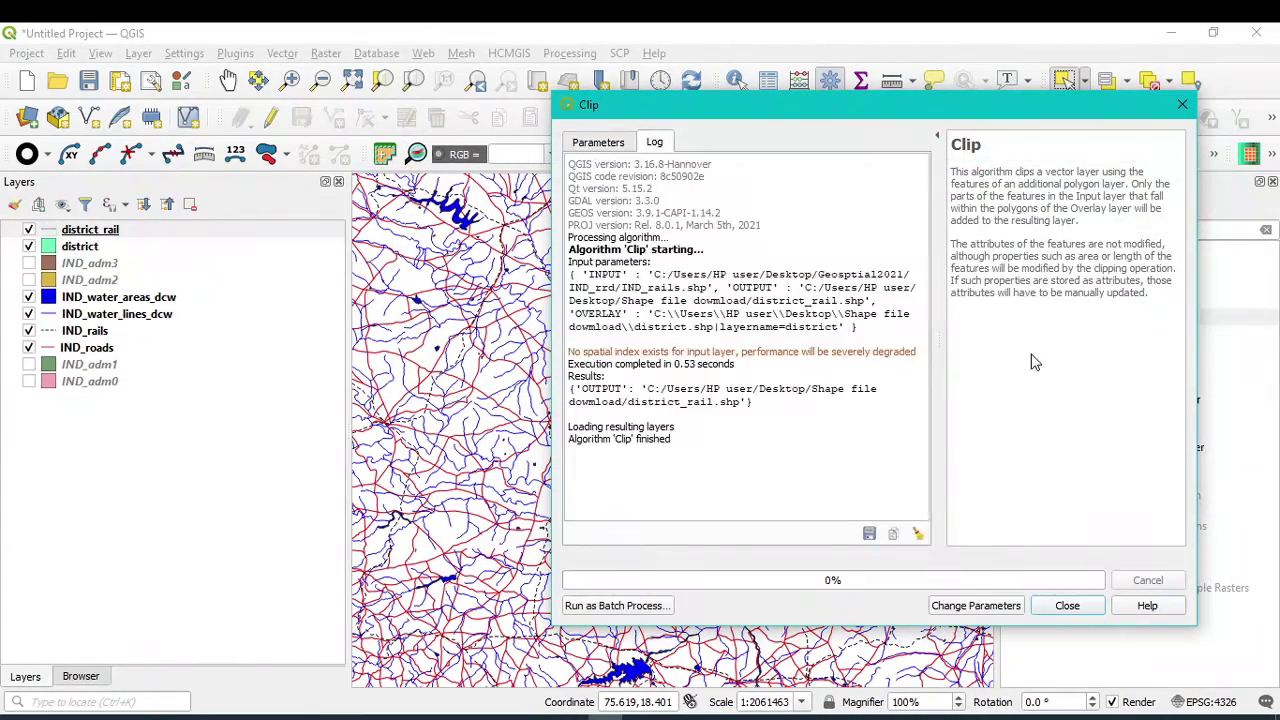
left_click(1068, 606)
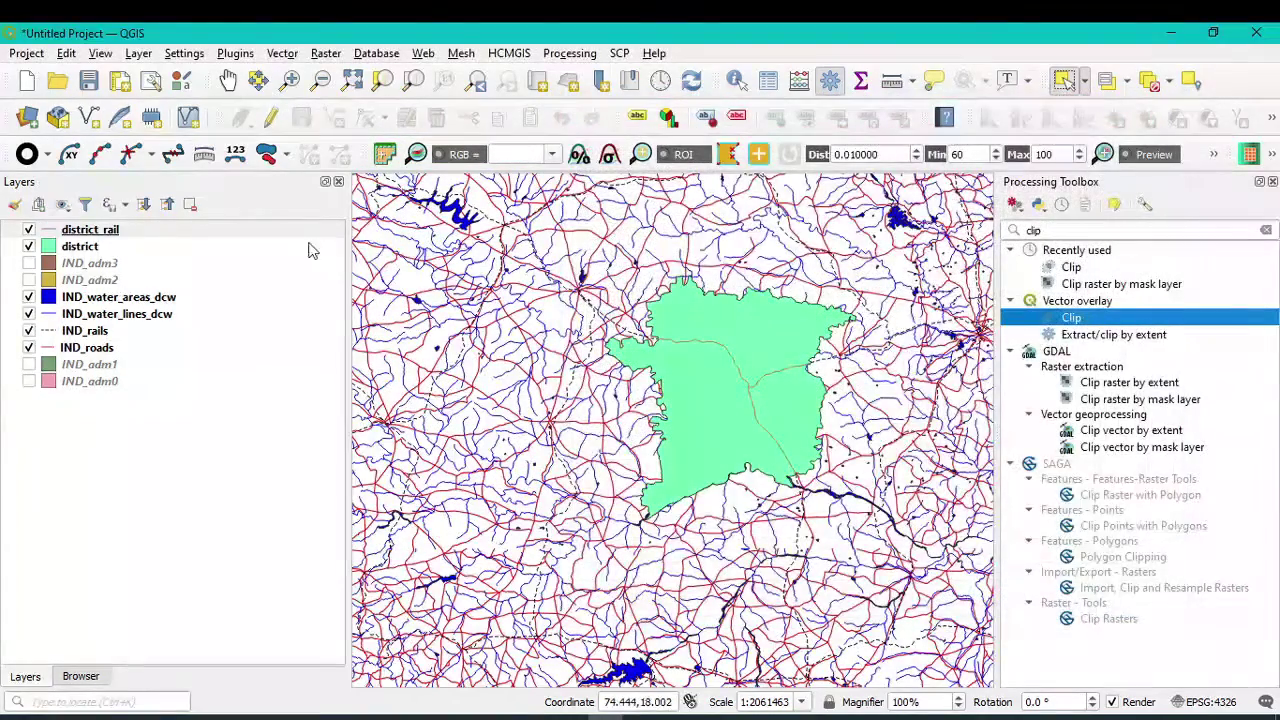
- Hide the district, IND_water_areas_dcw, IND_water_lines_dcw, IND_rails and IND_roads layers so only district_rail is displayed
left_click(28, 246)
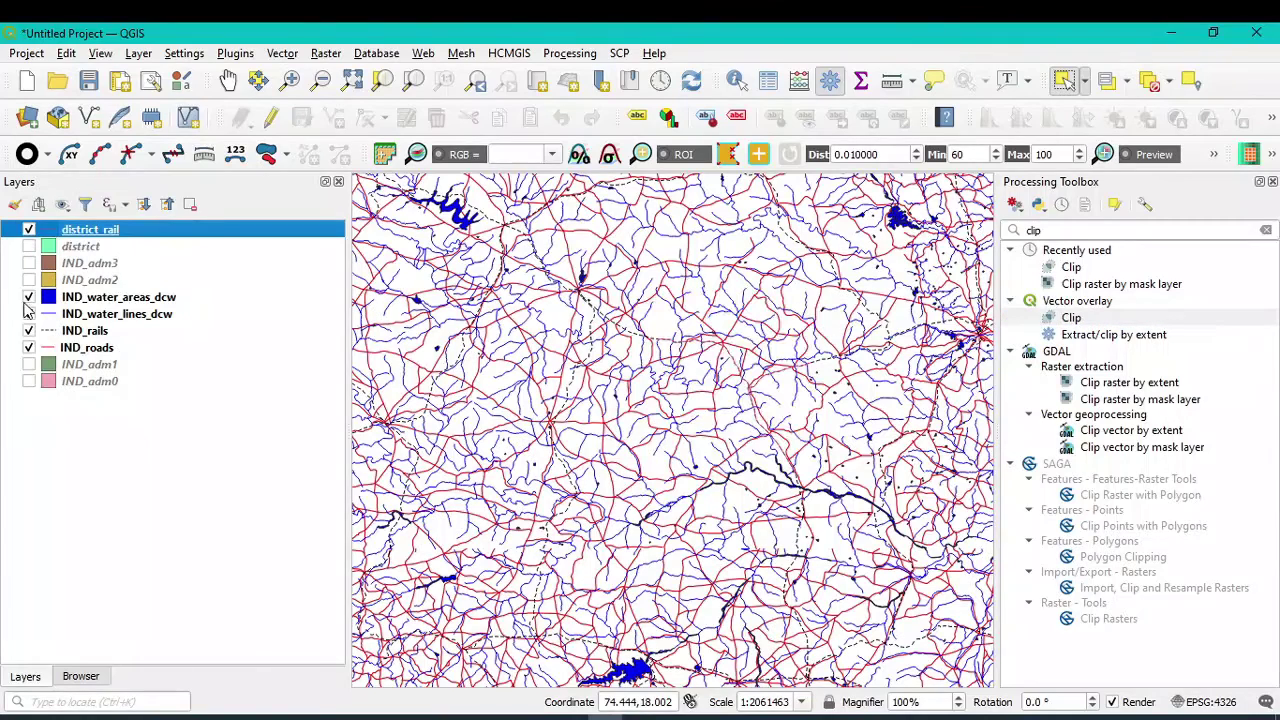
left_click(28, 297)
left_click(28, 314)
left_click(28, 330)
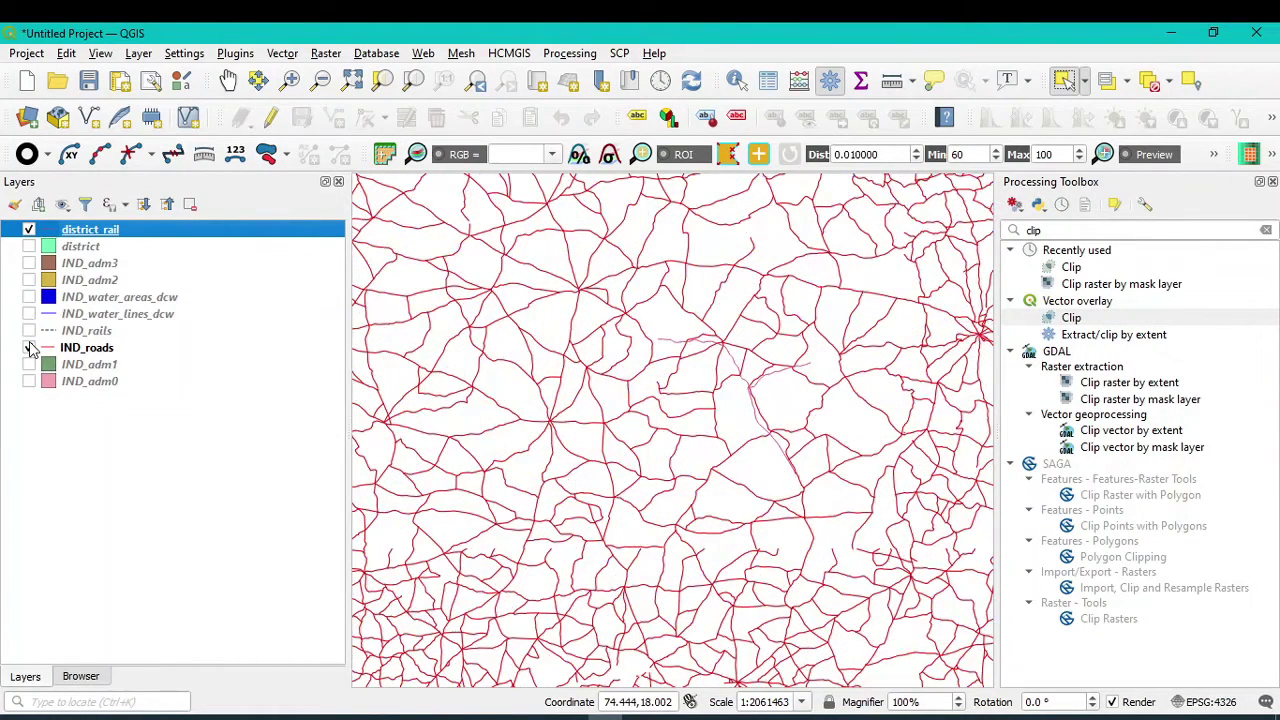
left_click(28, 347)
- Zoom to the district_rail layer and show the district layer beneath the clipped railroads
right_click(110, 232)
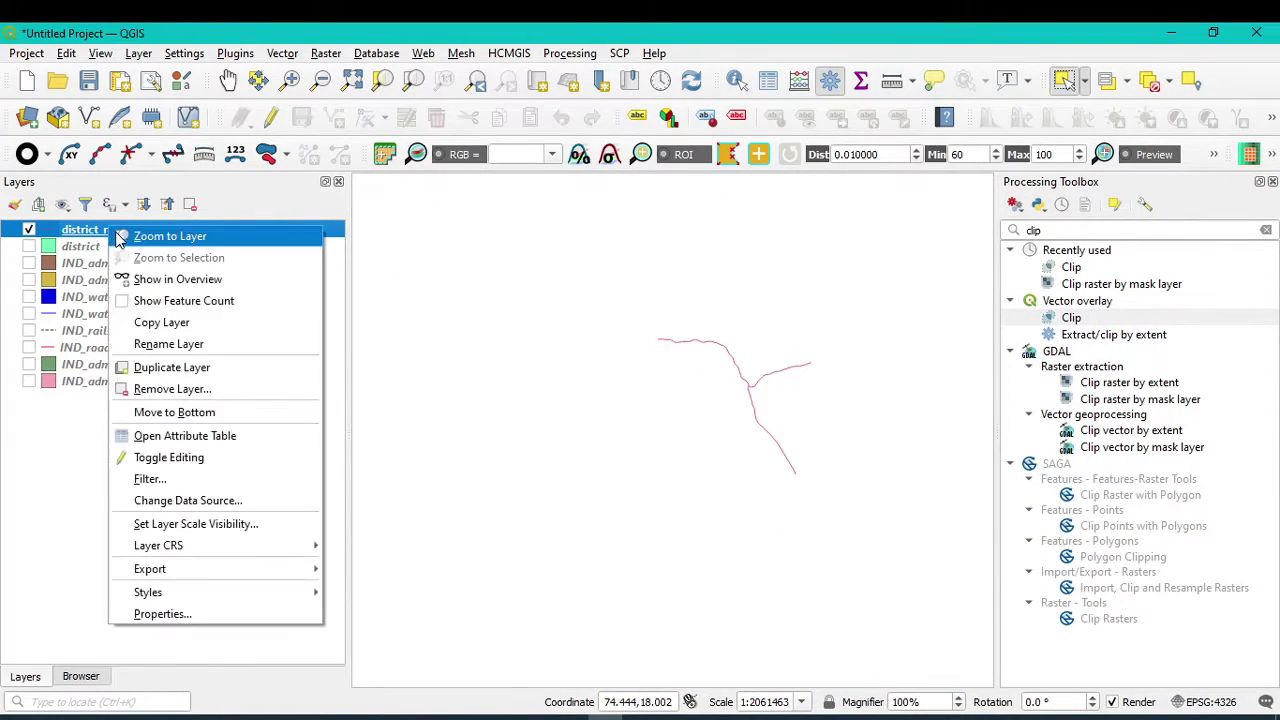
left_click(180, 237)
scroll(712, 430, "down", 4)
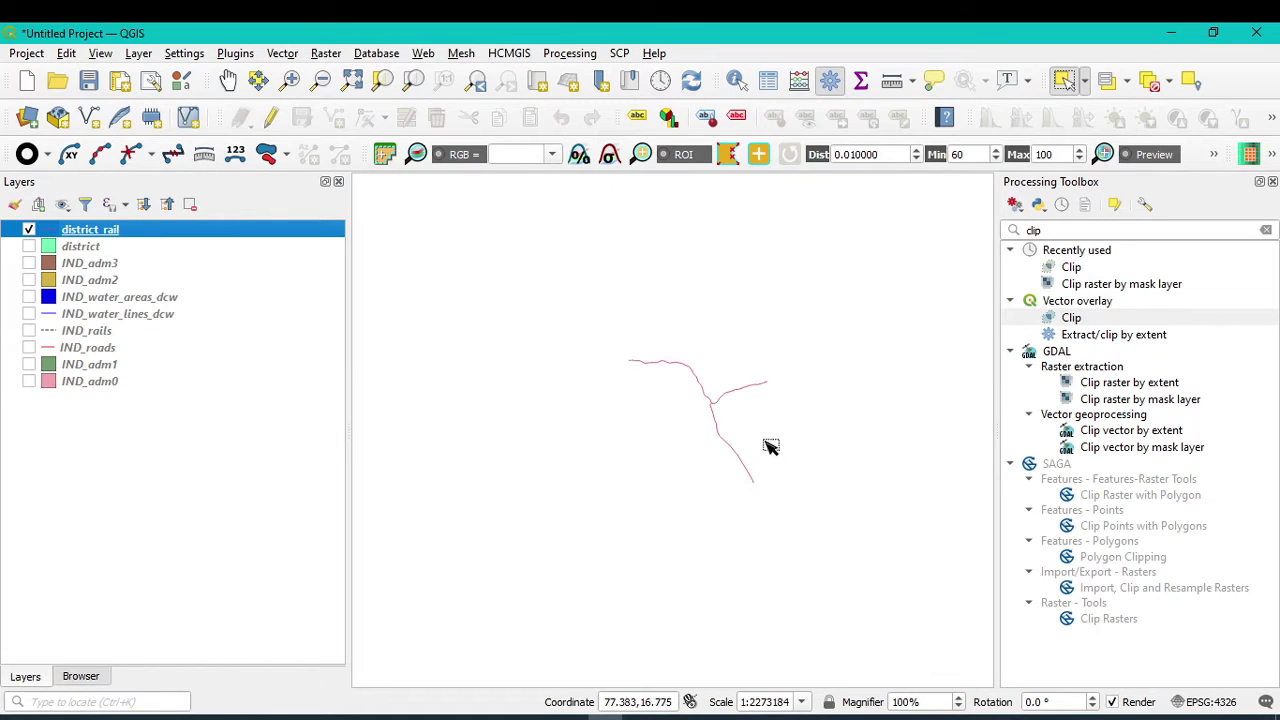
left_click(28, 247)
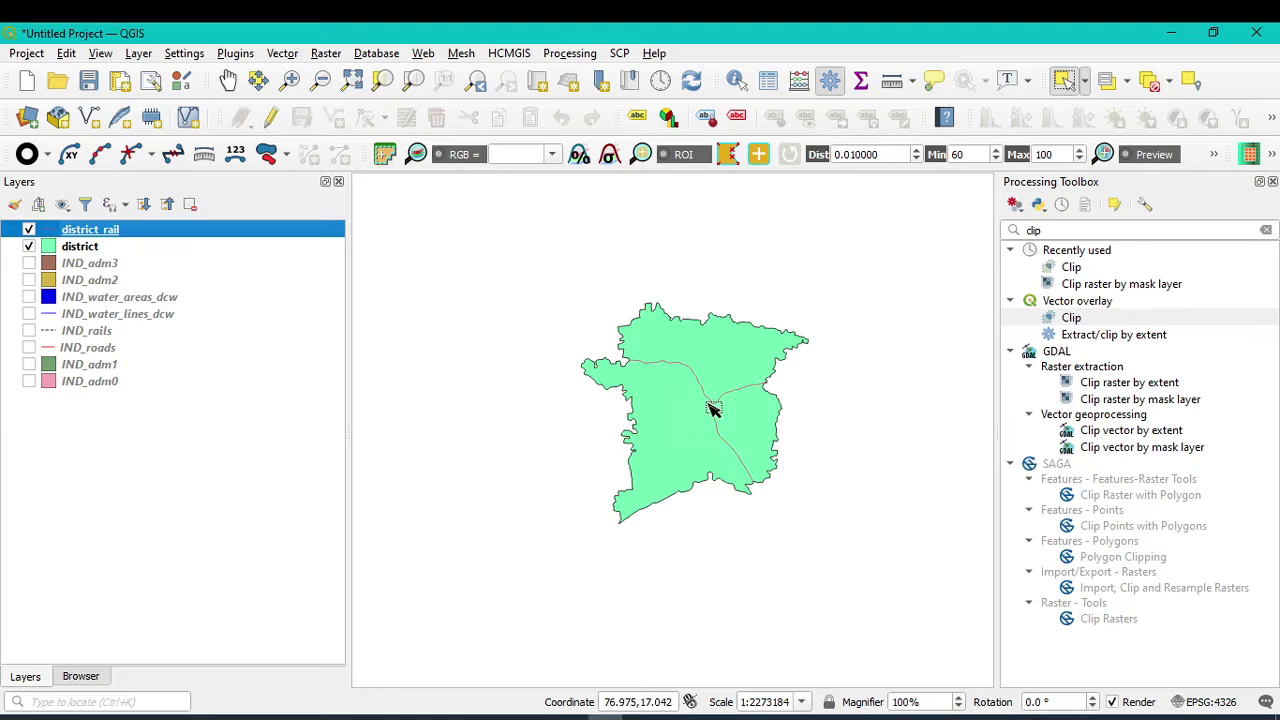
scroll(706, 420, "up", 1)
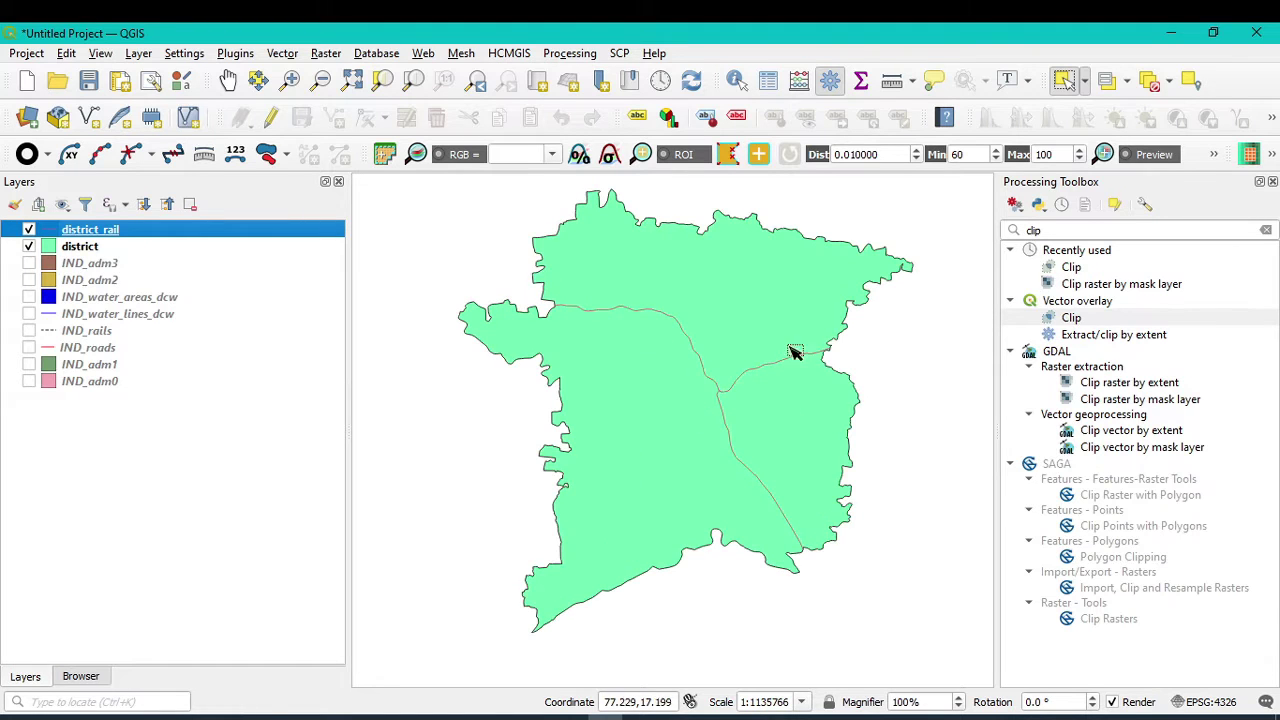
scroll(732, 357, "up", 1)
scroll(708, 336, "down", 2)
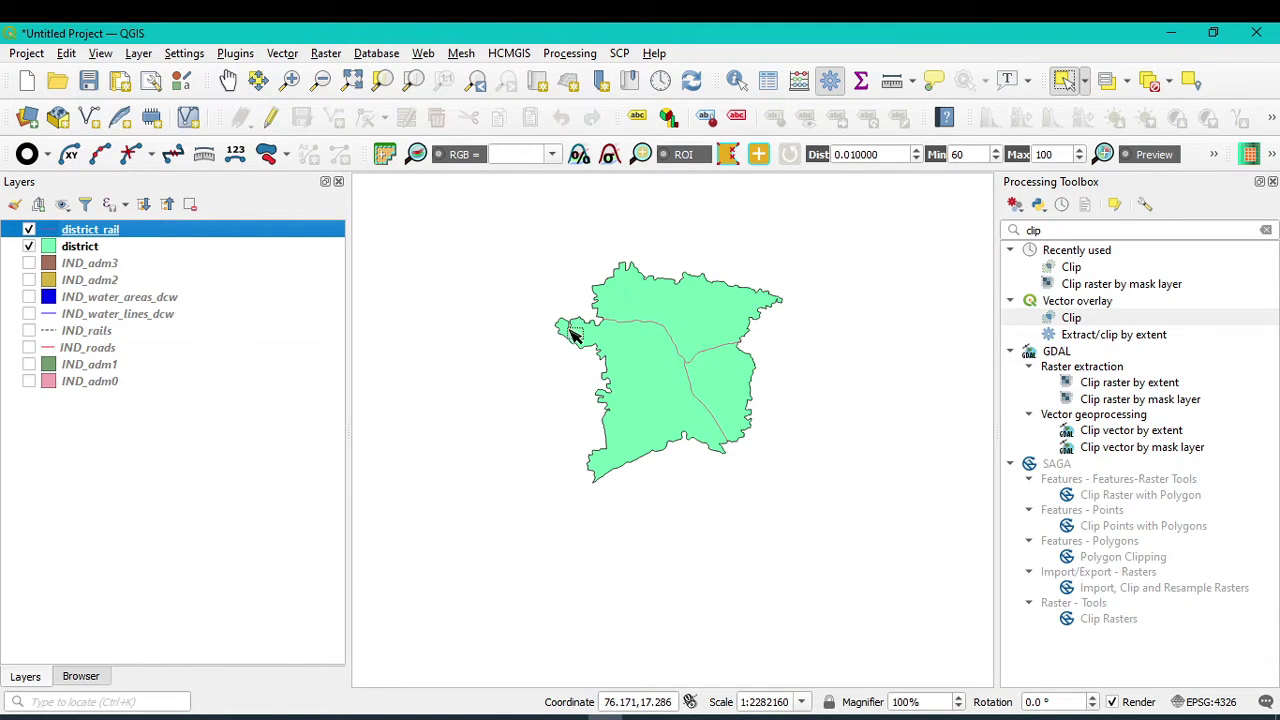
- Hide the district_rail layer and set up the vector Clip tool with IND_roads as input and district as overlay
scroll(722, 372, "up", 1)
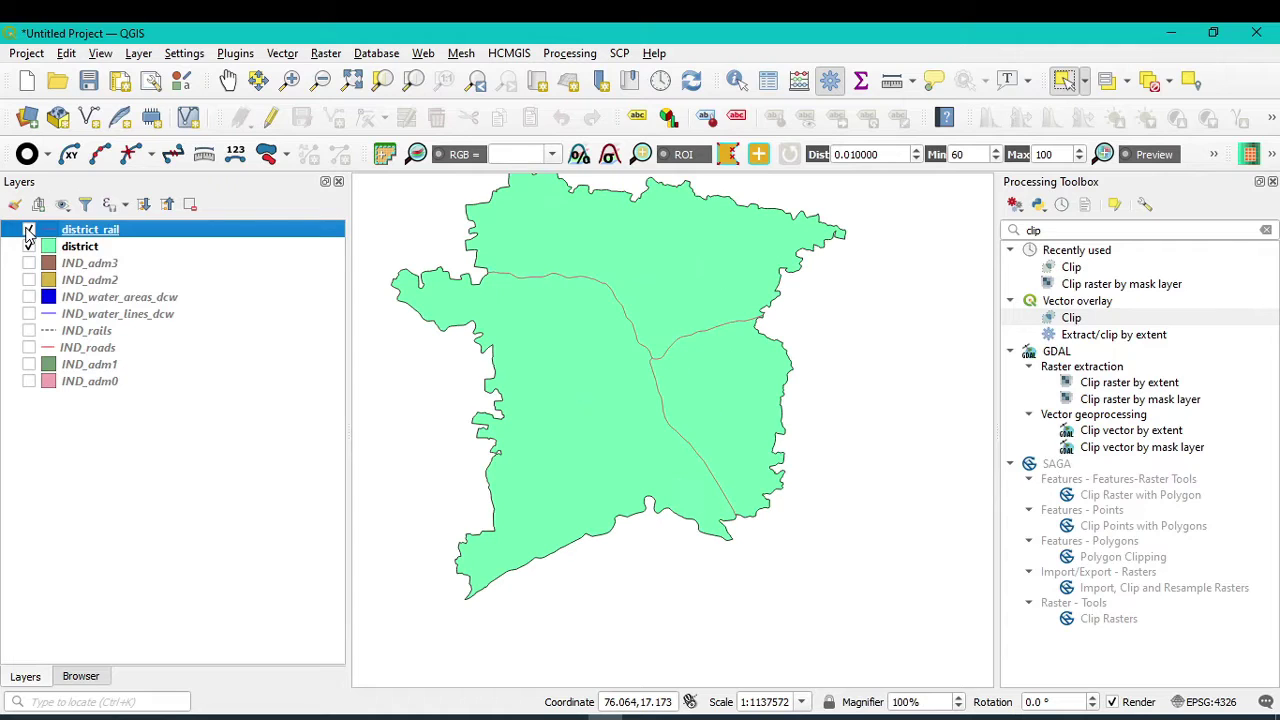
left_click(29, 229)
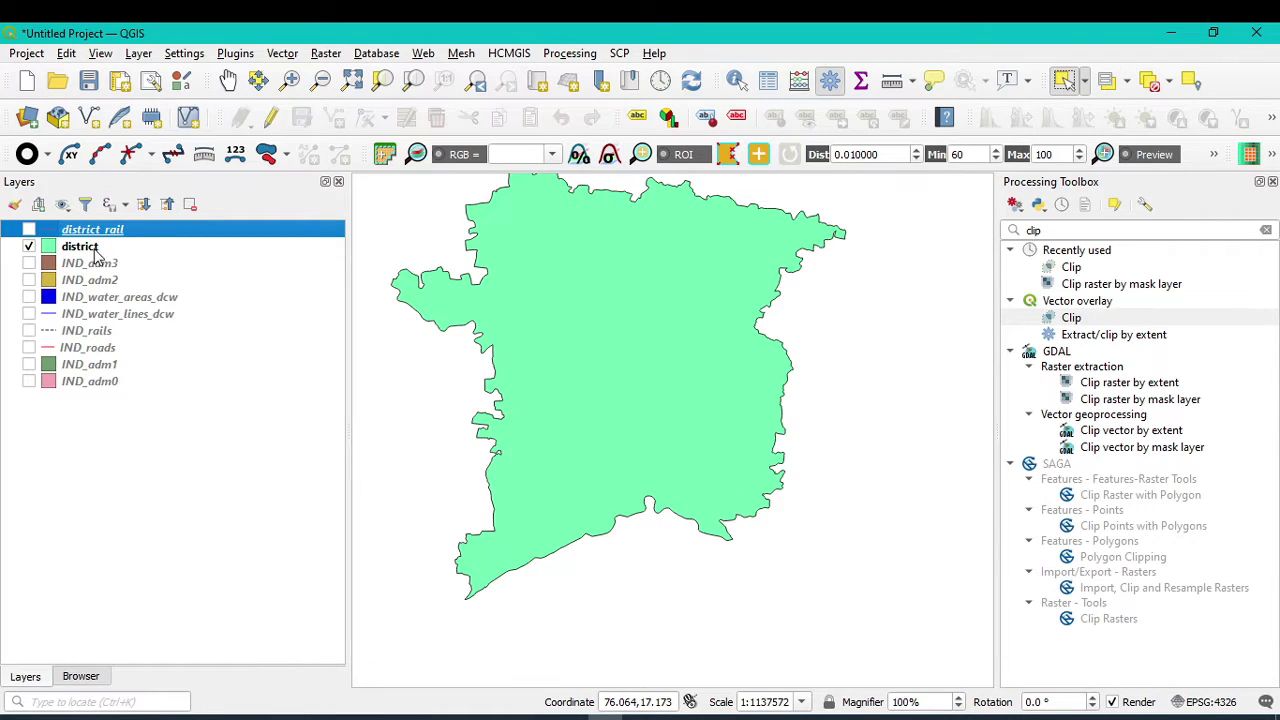
double_click(1062, 318)
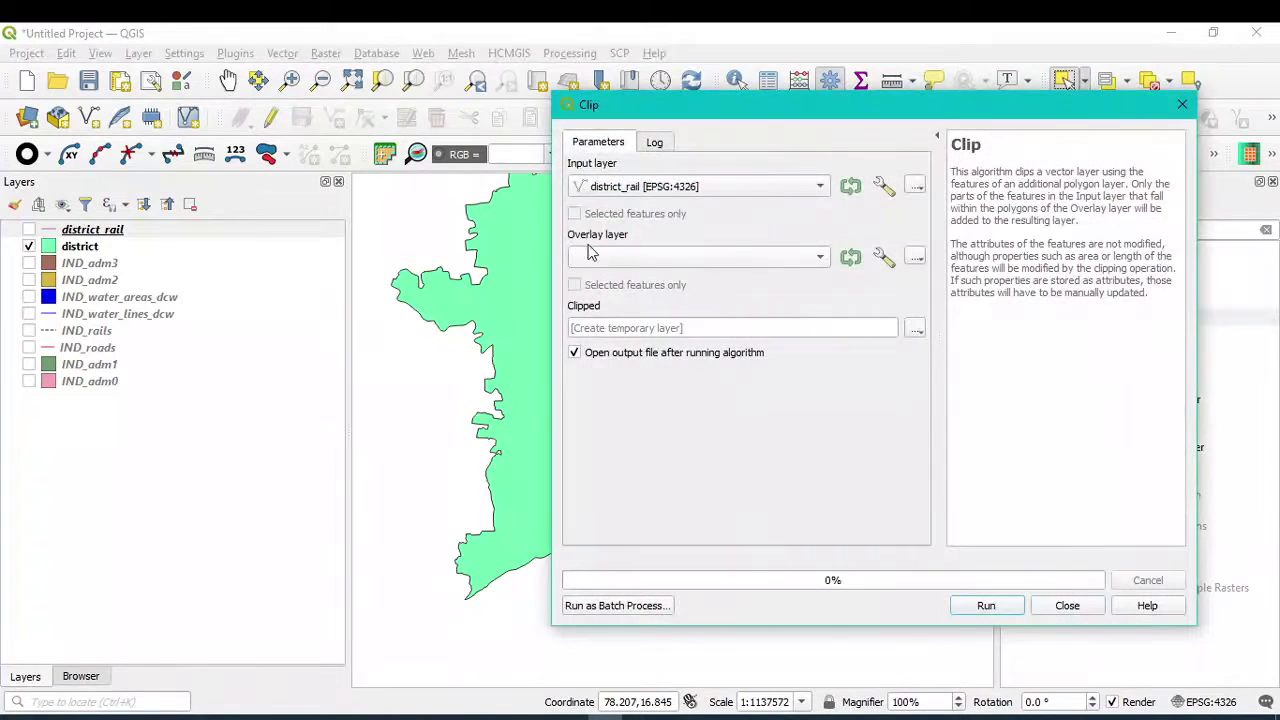
left_click(819, 187)
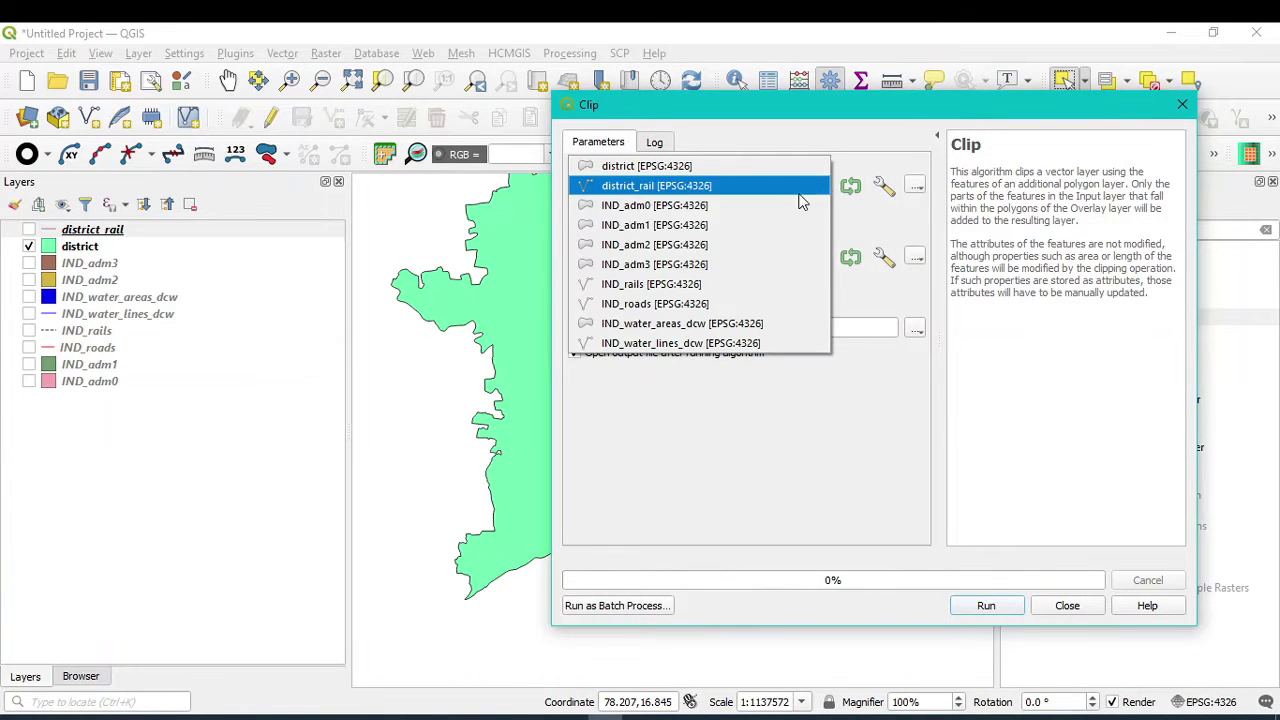
left_click(676, 306)
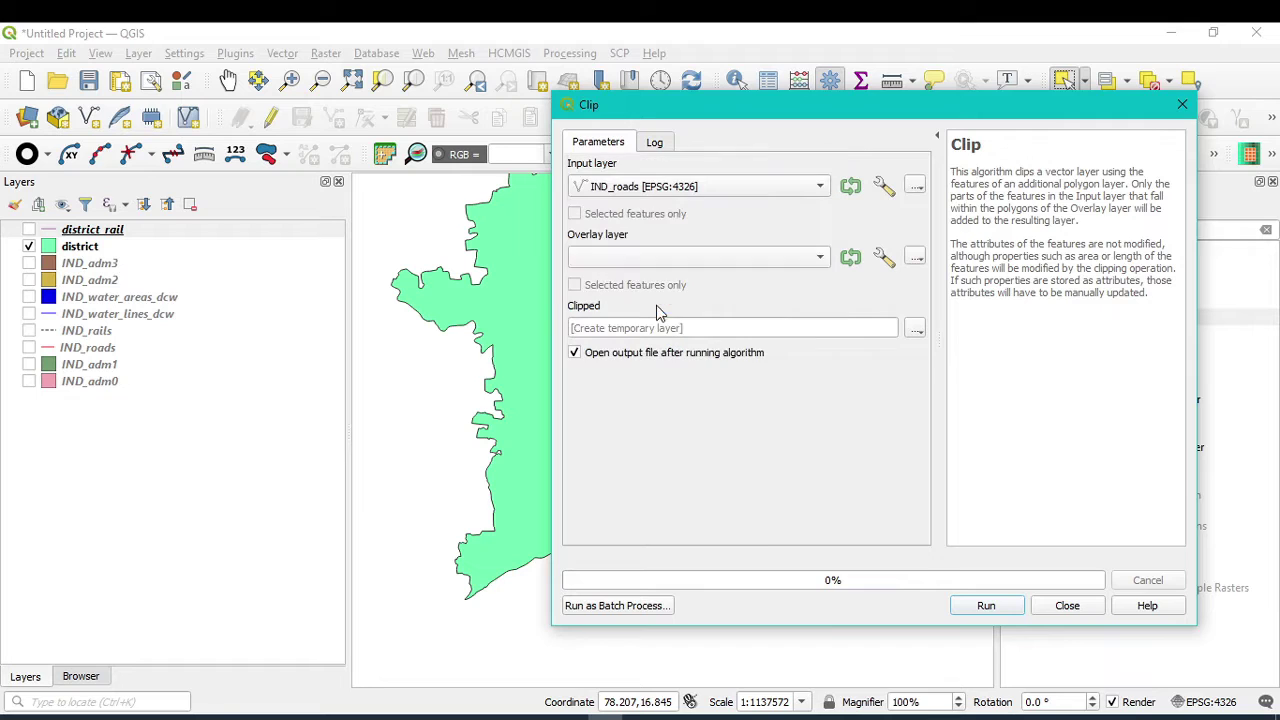
left_click(820, 257)
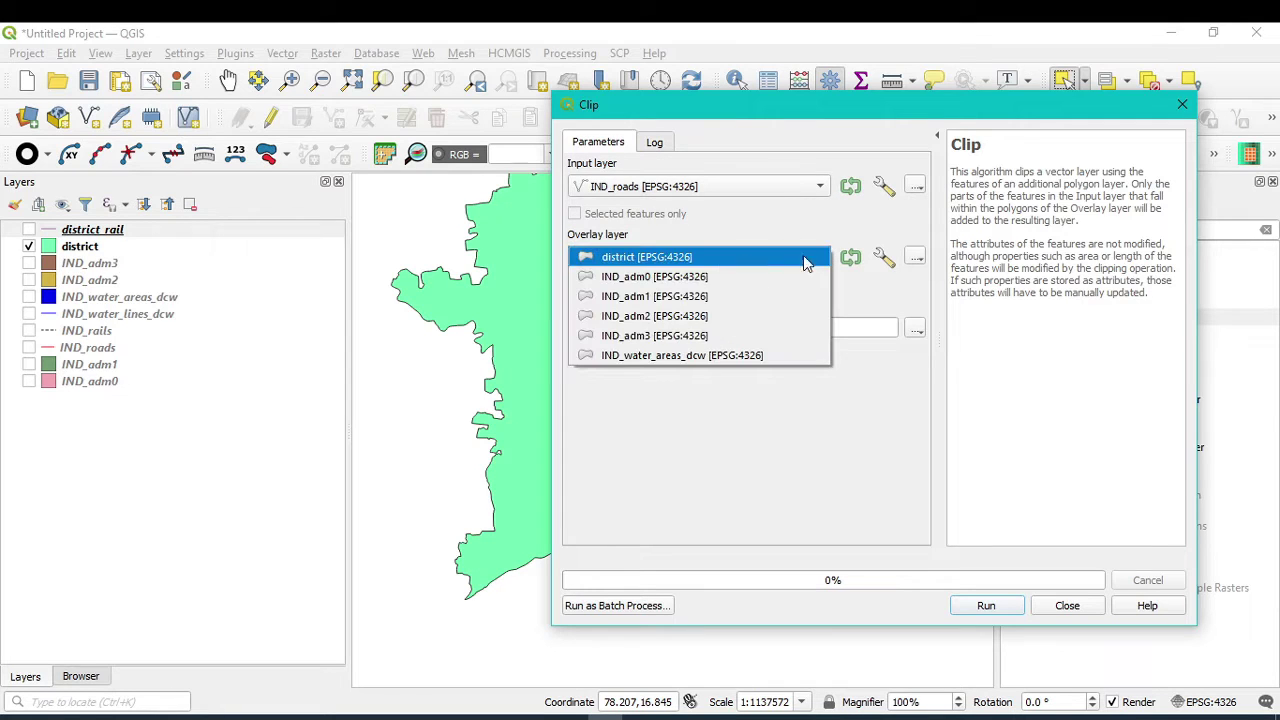
left_click(666, 260)
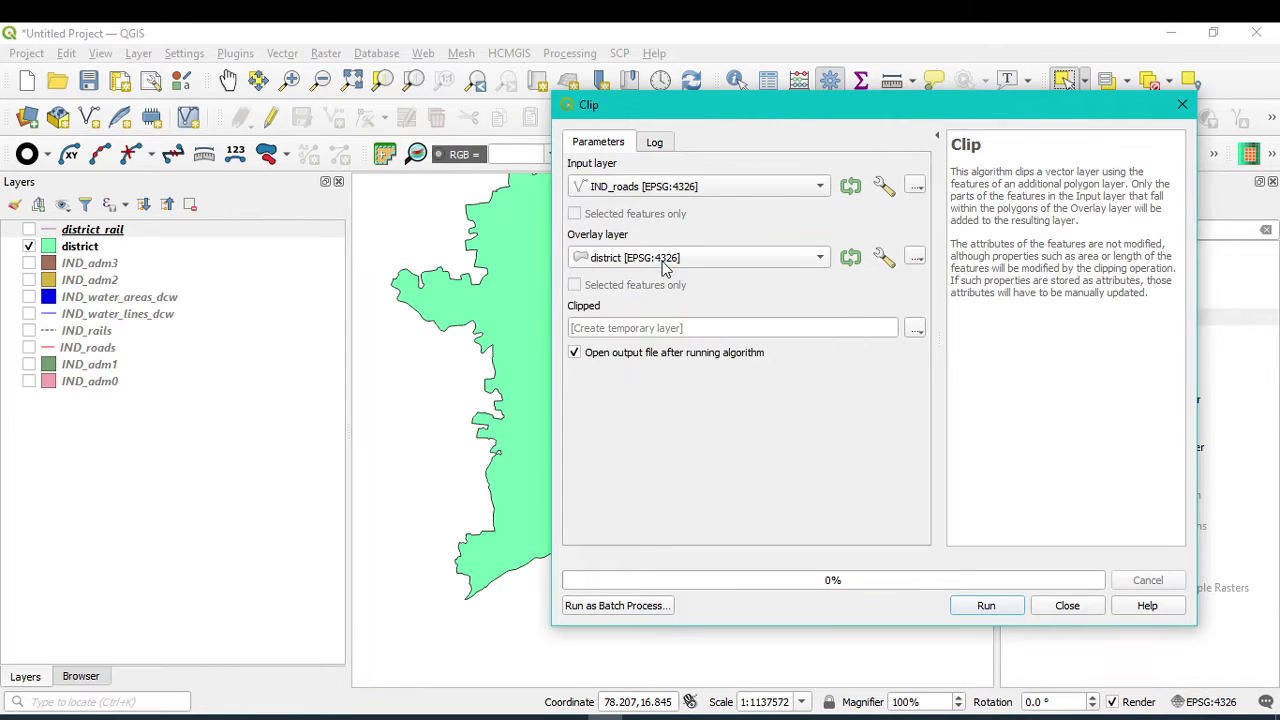
- Save the clipped output as district_road.shp in the Shape file dowmload folder, run the clip and close the tool dialog
left_click(914, 330)
left_click(936, 368)
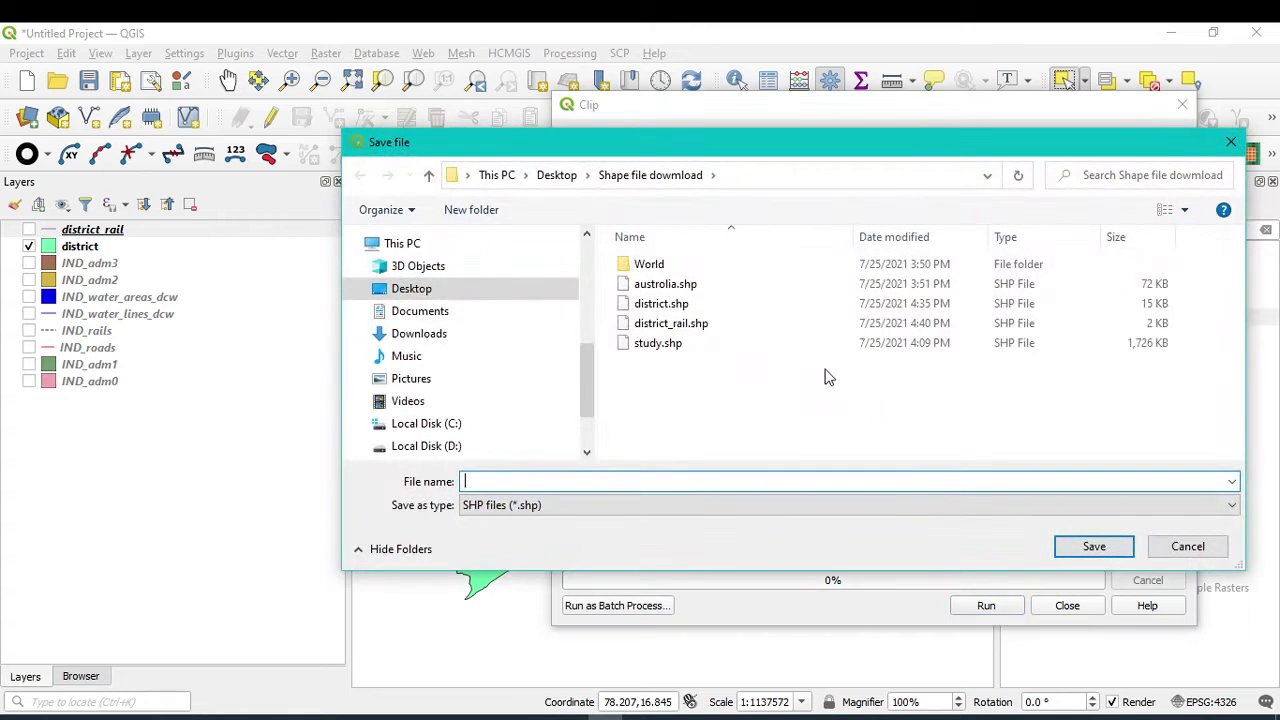
left_click(670, 323)
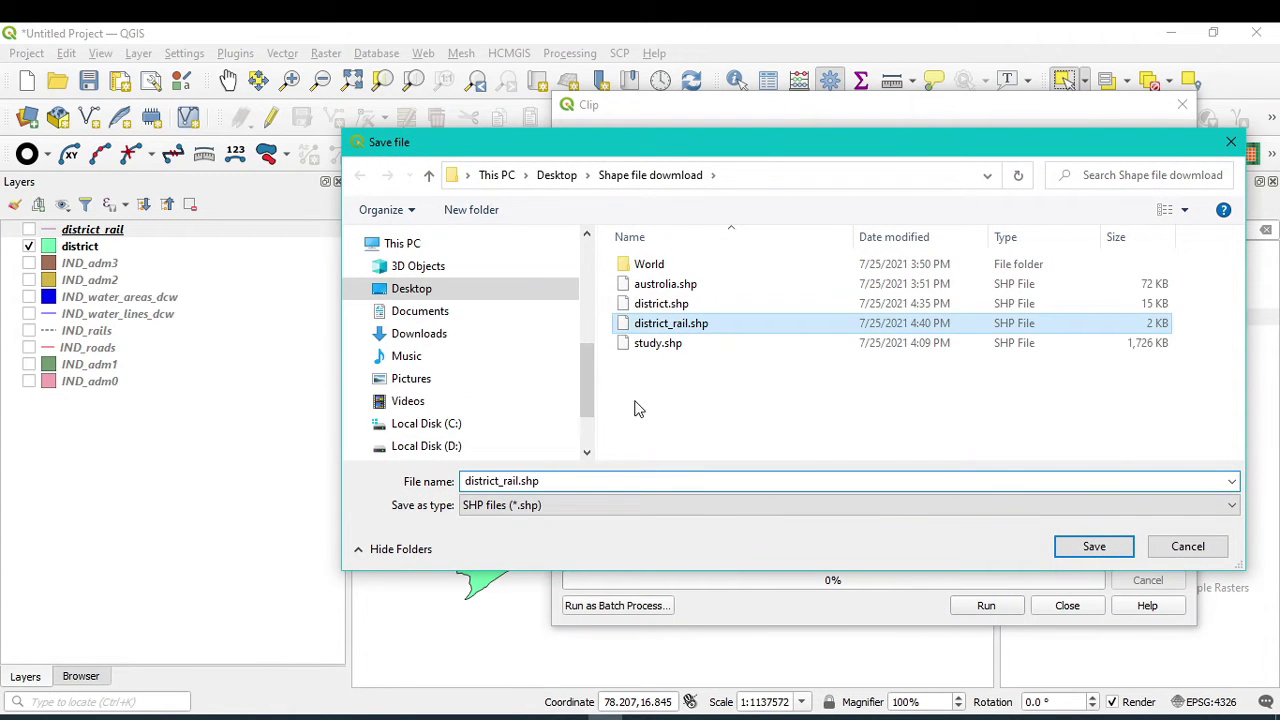
left_click(517, 480)
left_click(517, 480)
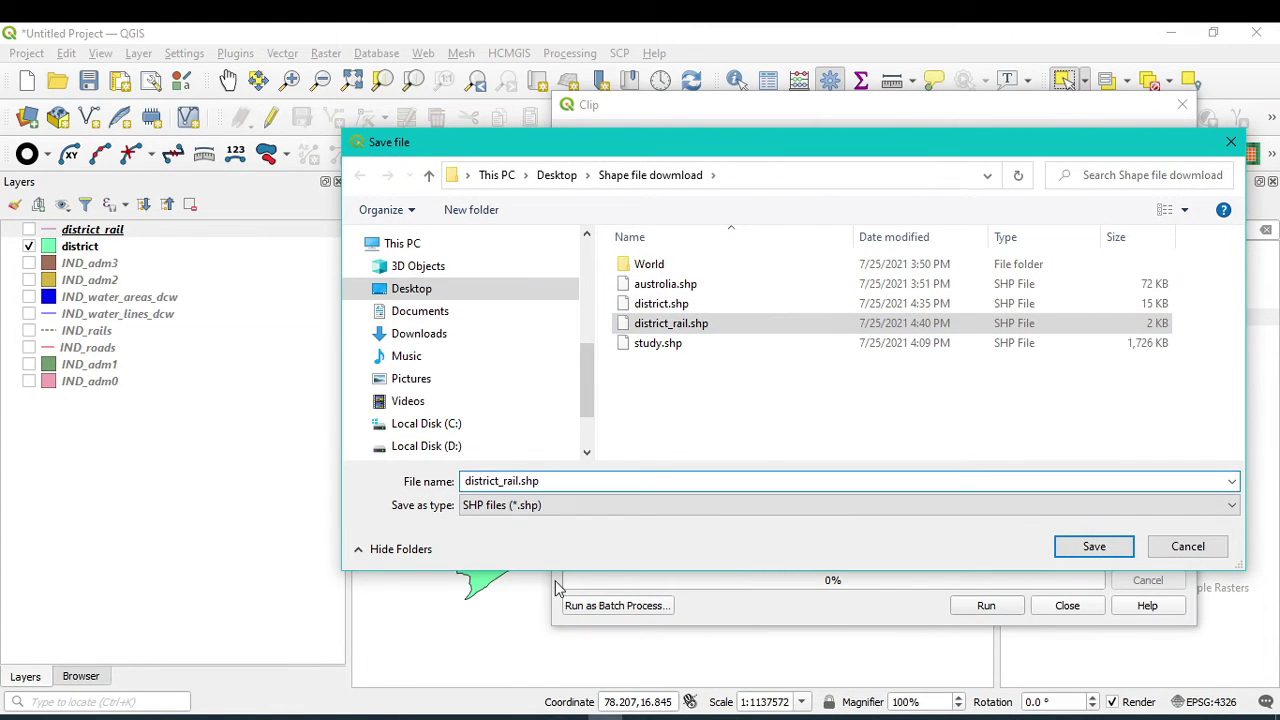
key("BackSpace")
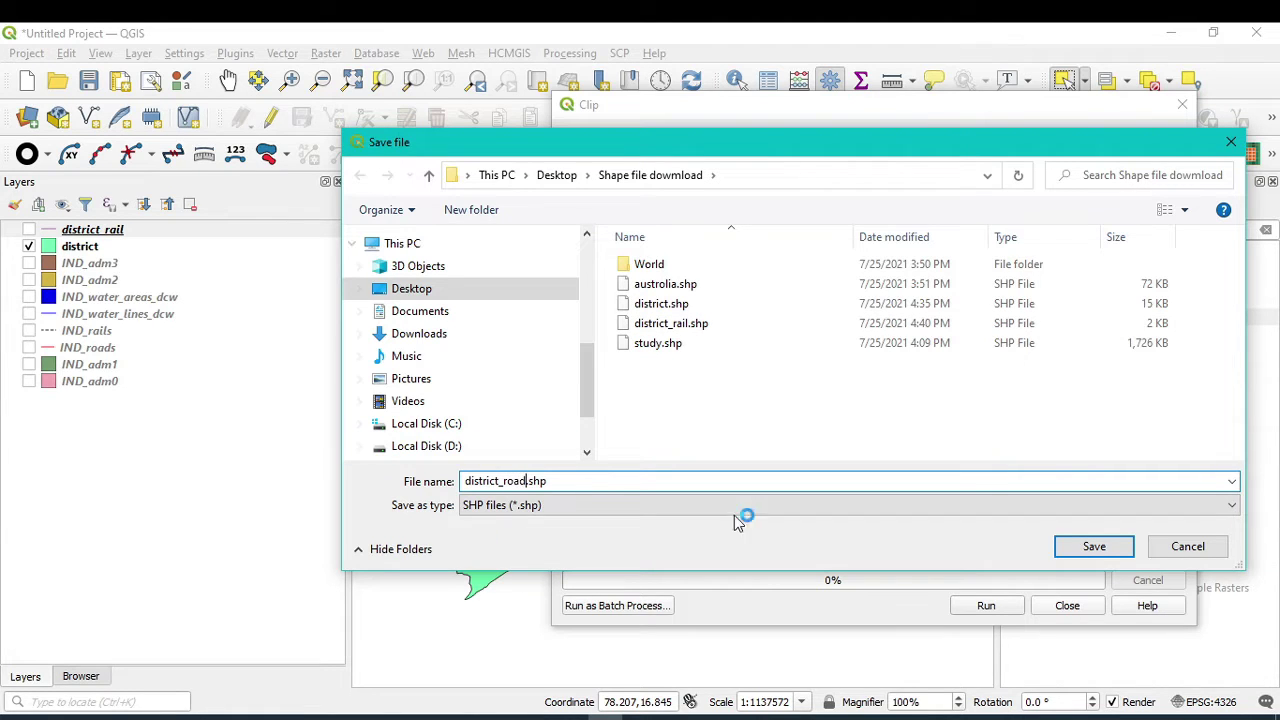
left_click(1100, 548)
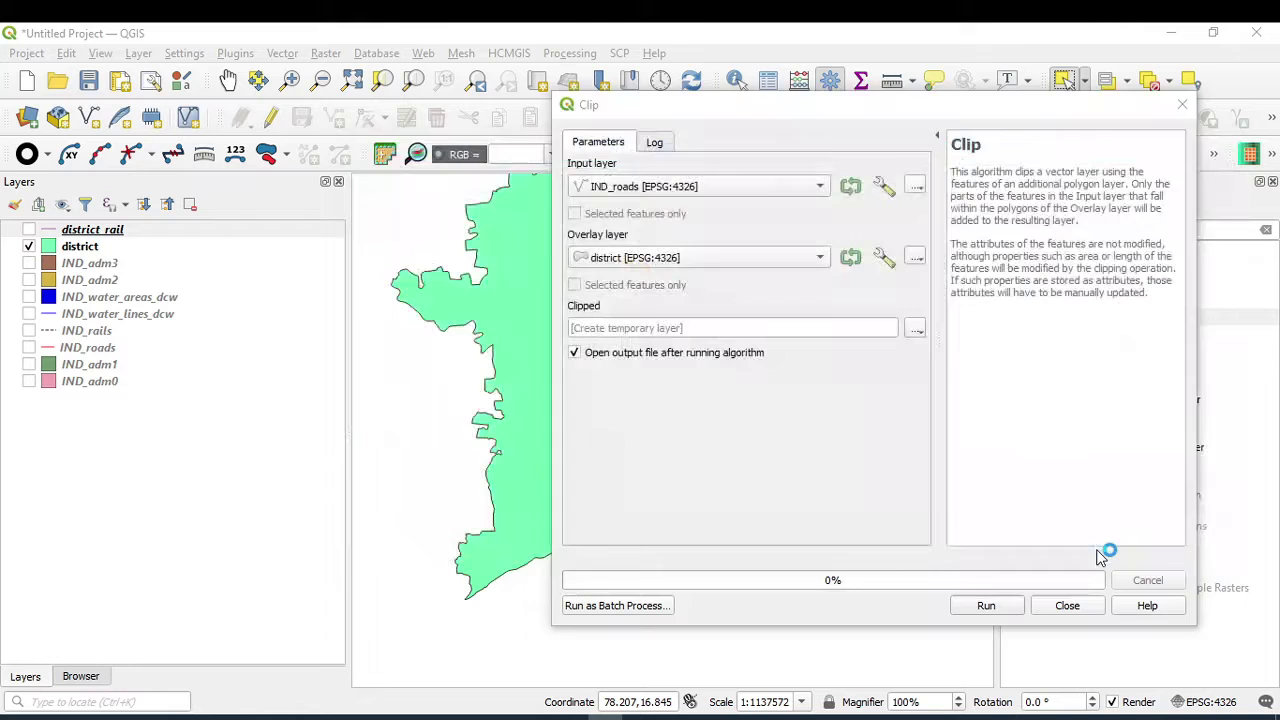
left_click(990, 607)
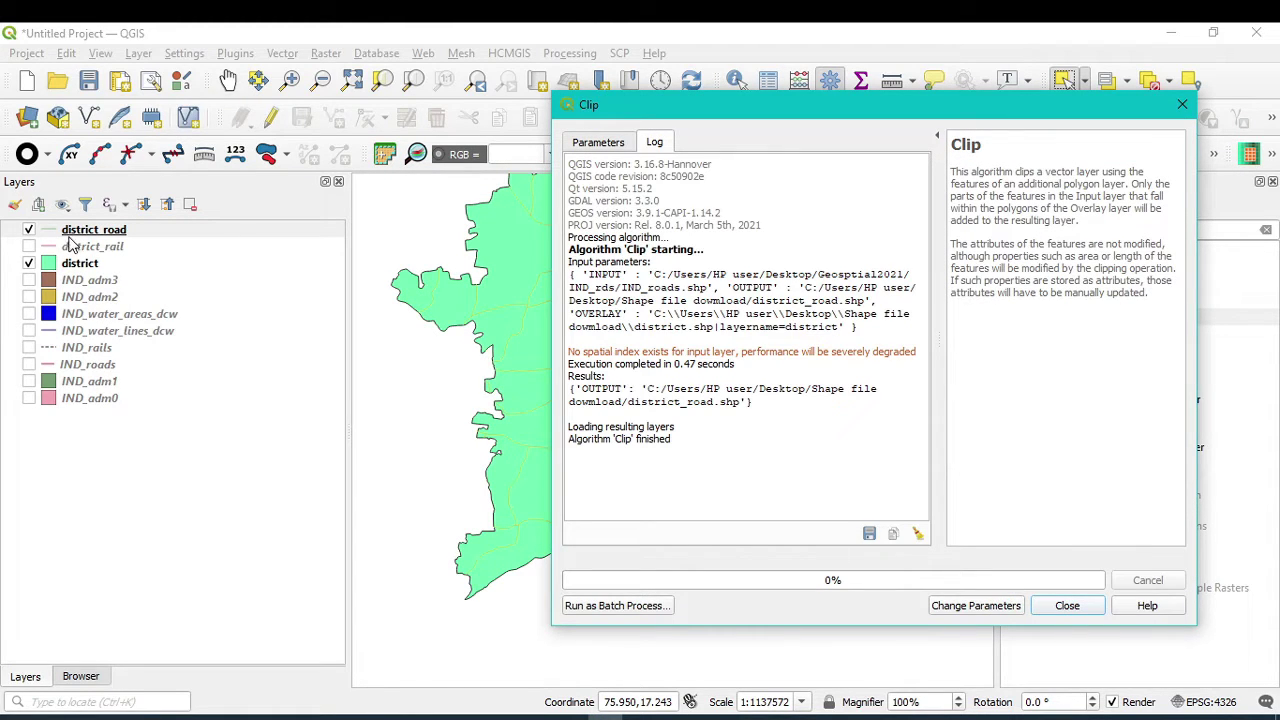
left_click(1067, 606)
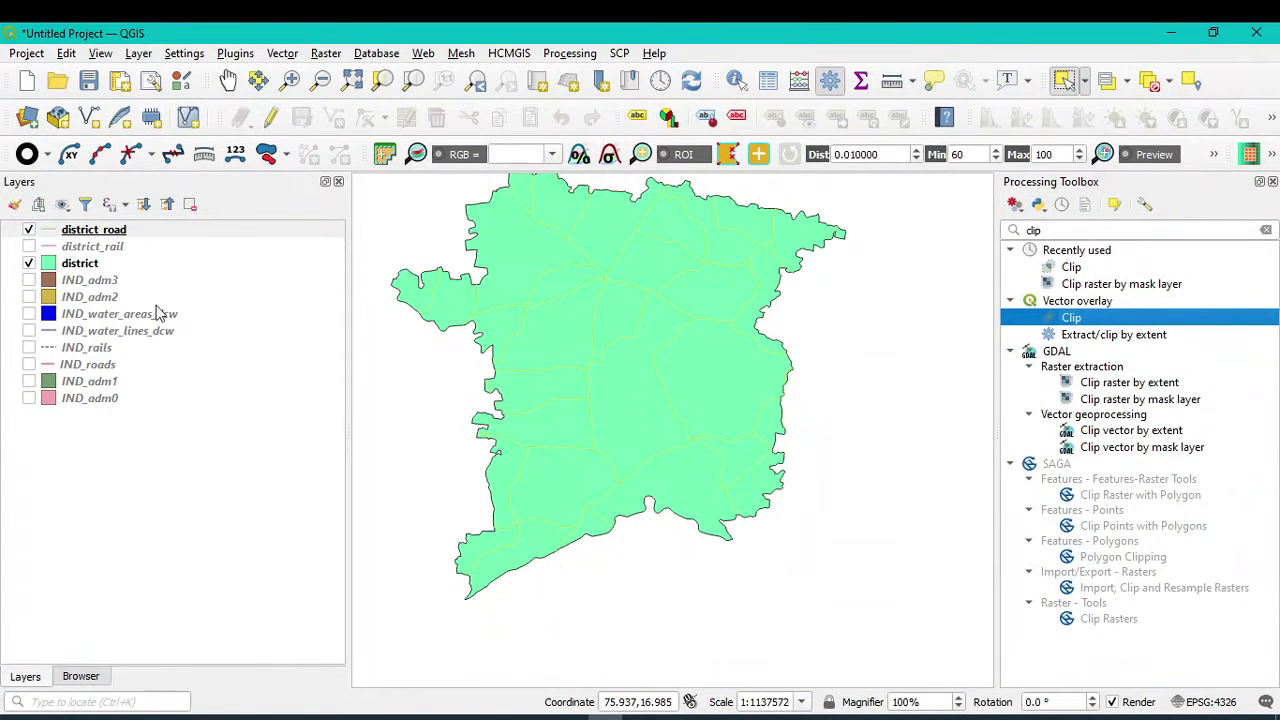
- Style the district_road layer's simple line in red with a stroke width of 0.46 mm
left_click(52, 230)
right_click(52, 230)
left_click(80, 610)
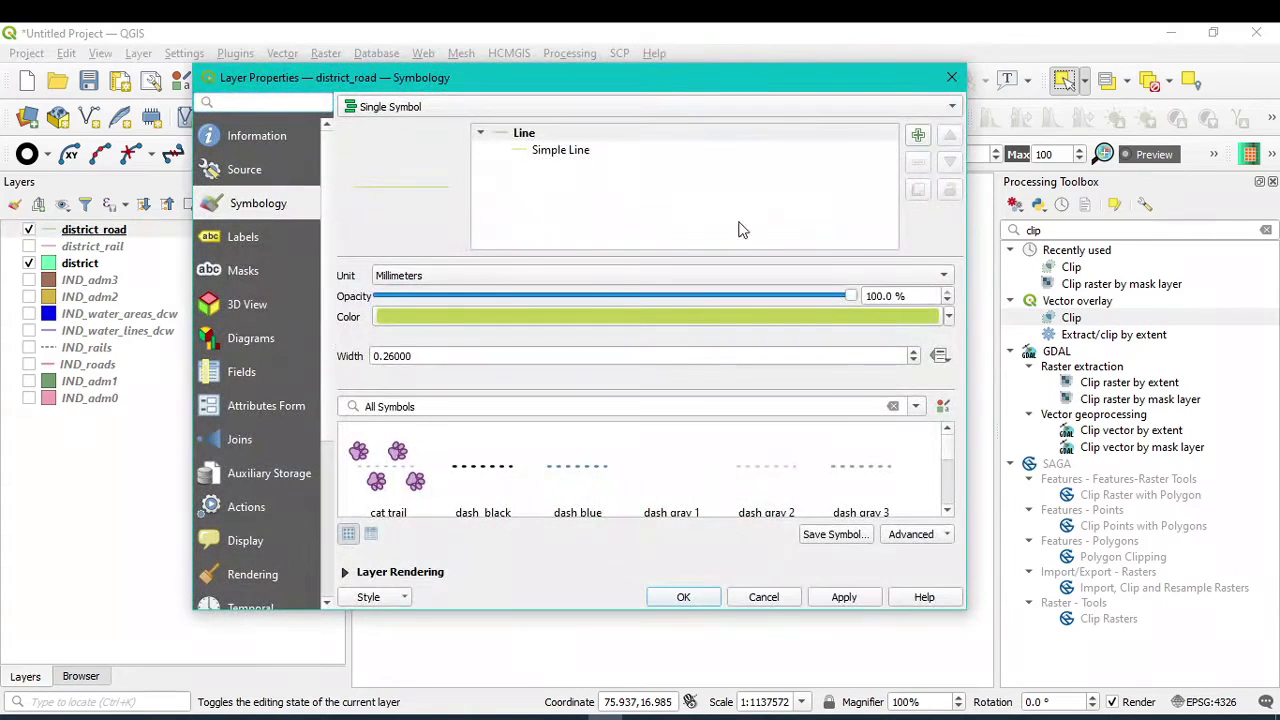
left_click(566, 152)
left_click(890, 312)
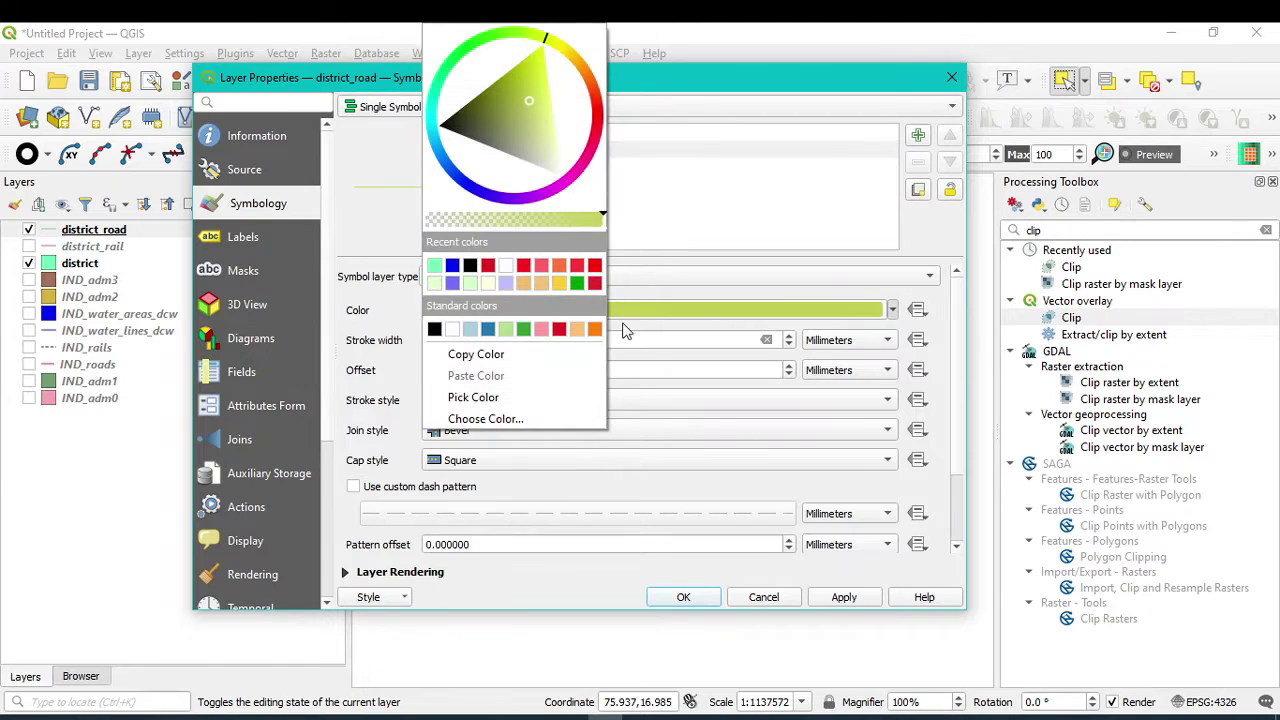
left_click(530, 277)
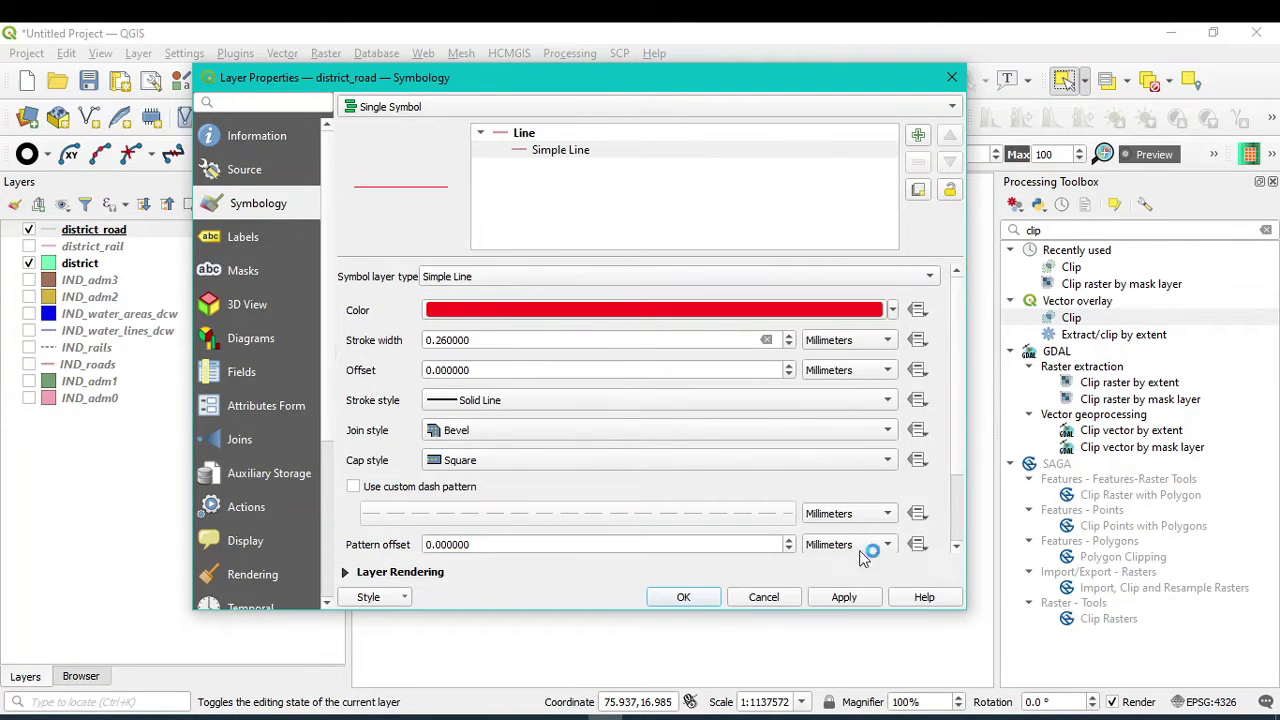
left_click(787, 336)
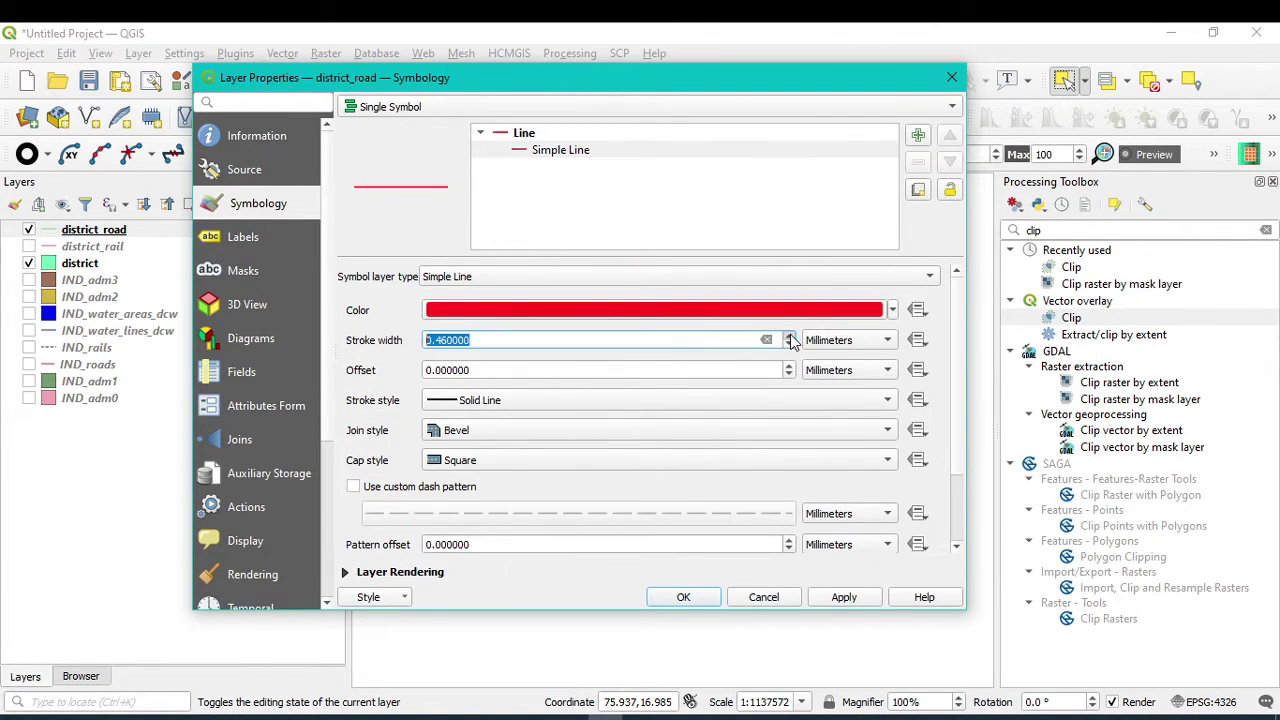
left_click(845, 598)
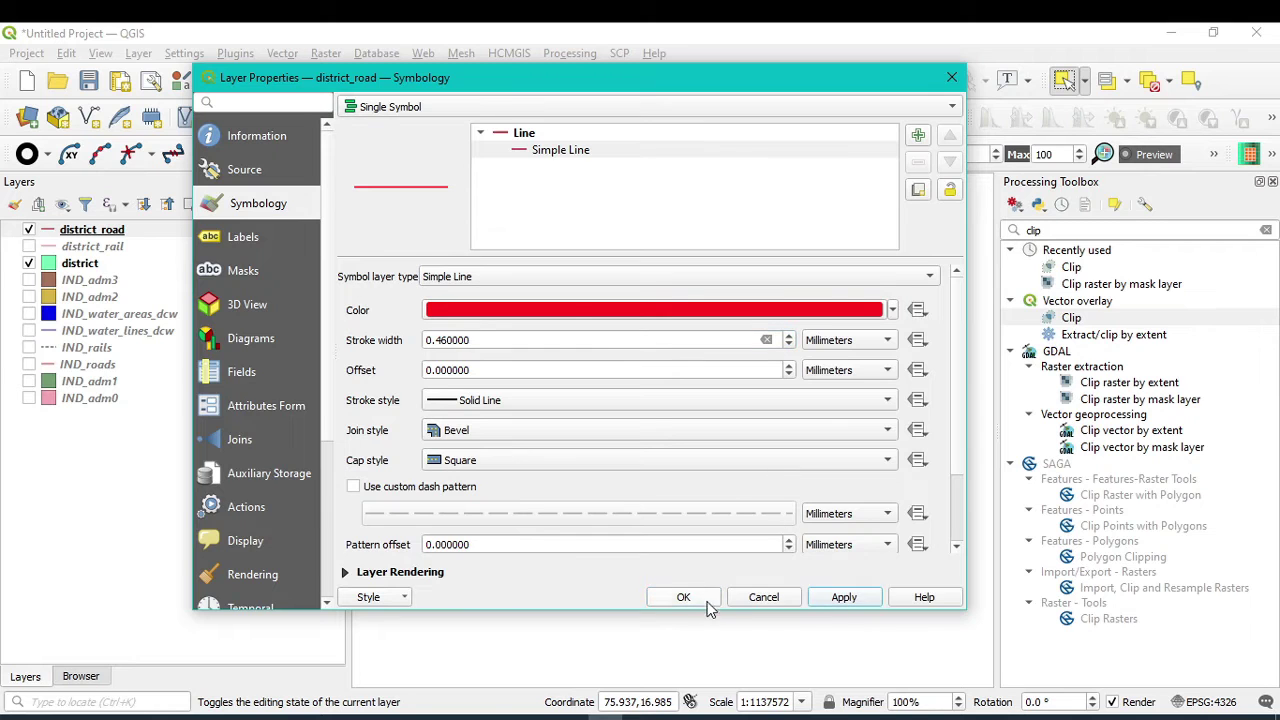
left_click(685, 598)
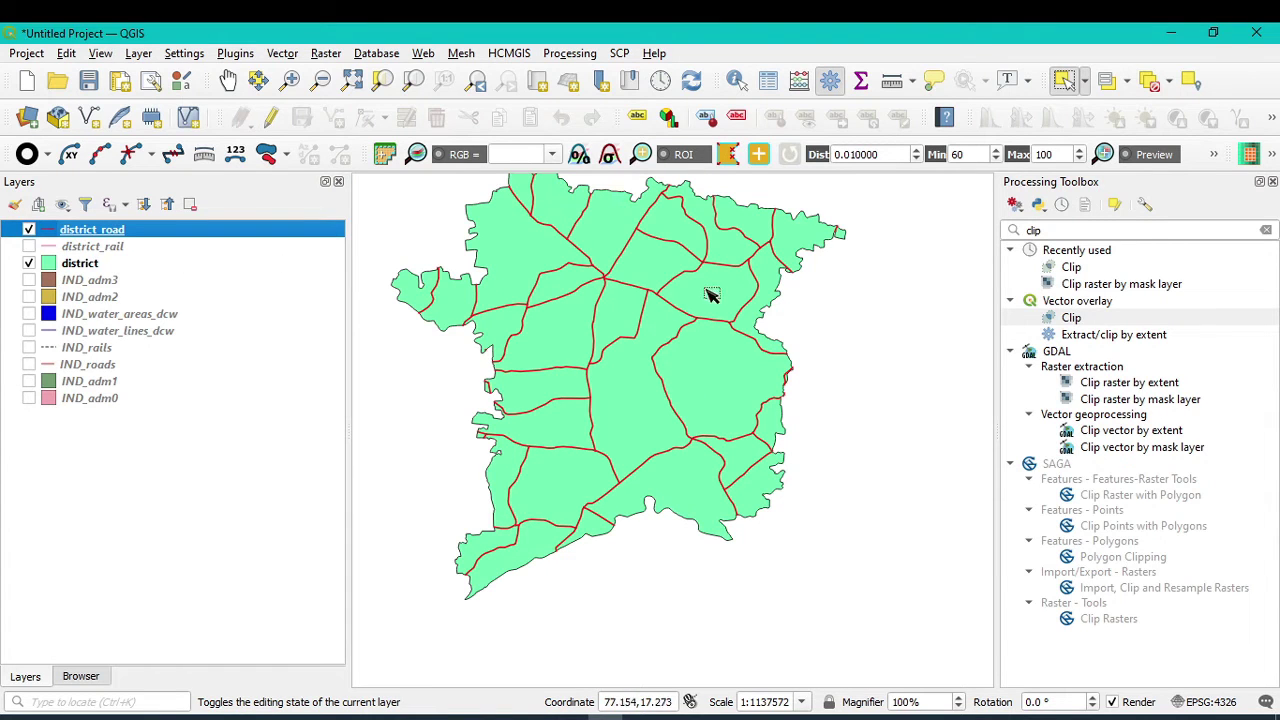
- Show the district_rail layer and style its simple line as a black dashed stroke
left_click(29, 246)
left_click(60, 248)
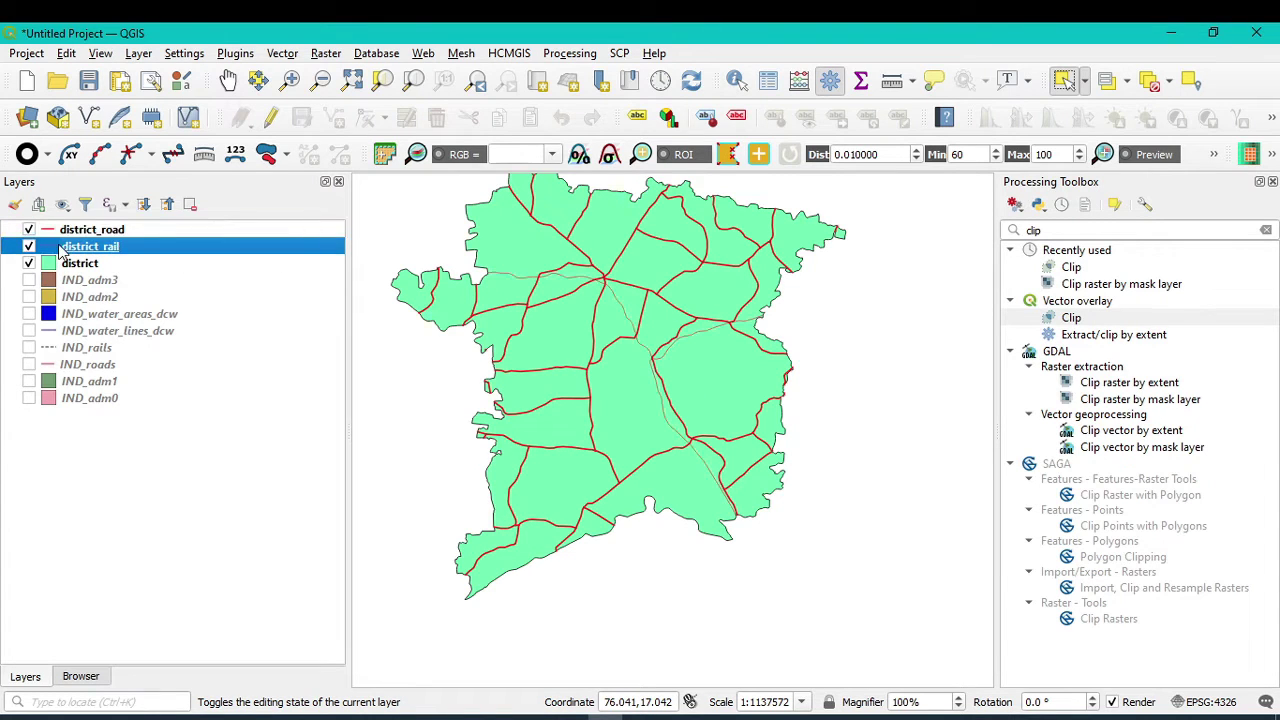
left_click(29, 263)
double_click(68, 247)
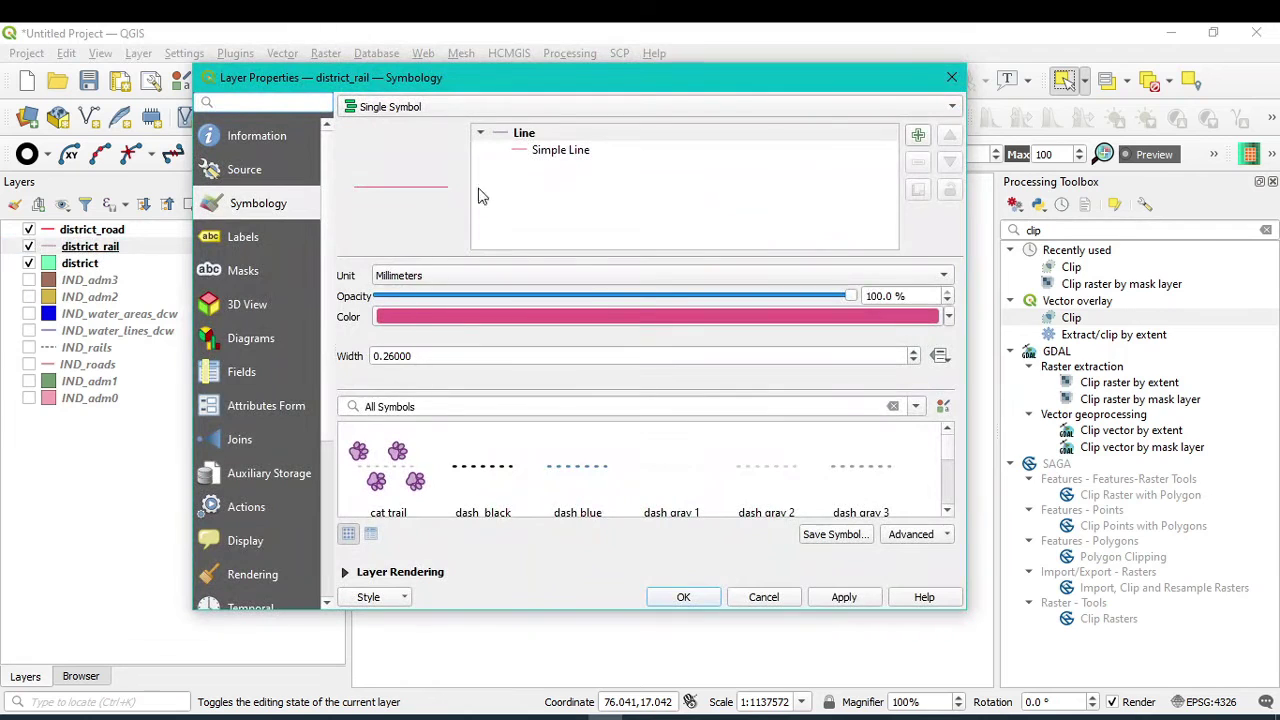
left_click(567, 152)
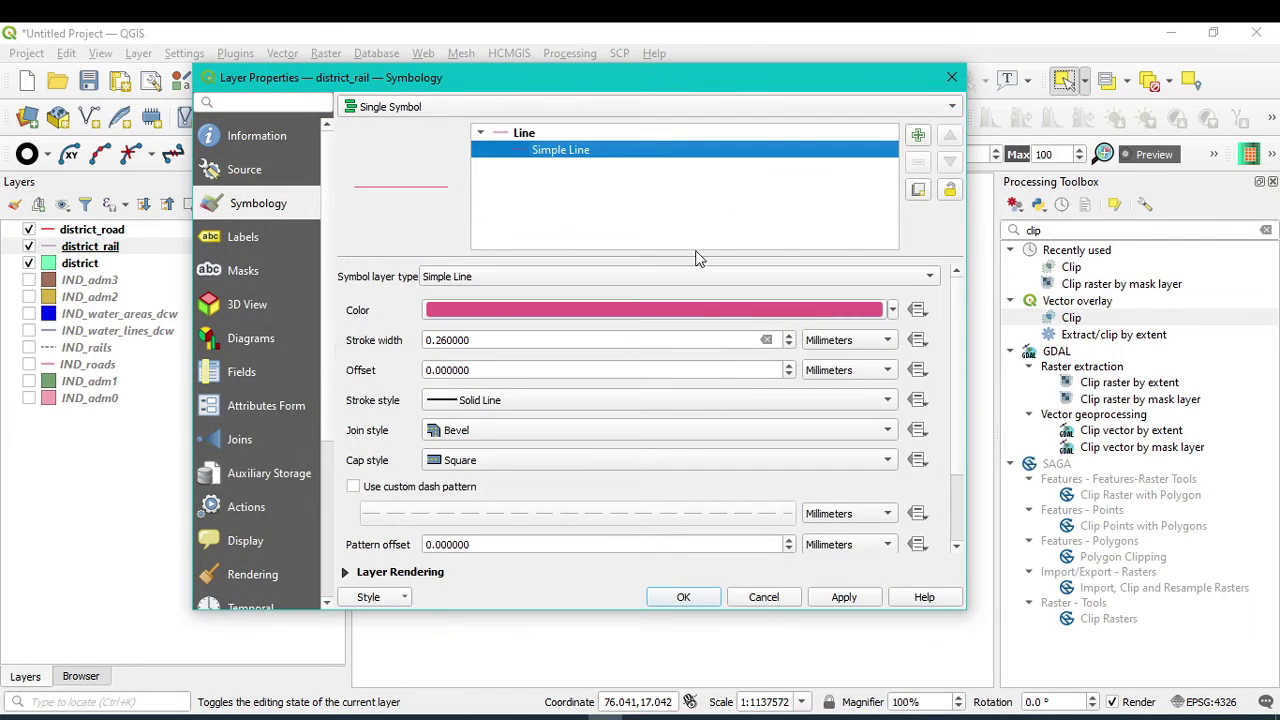
left_click(894, 310)
left_click(445, 316)
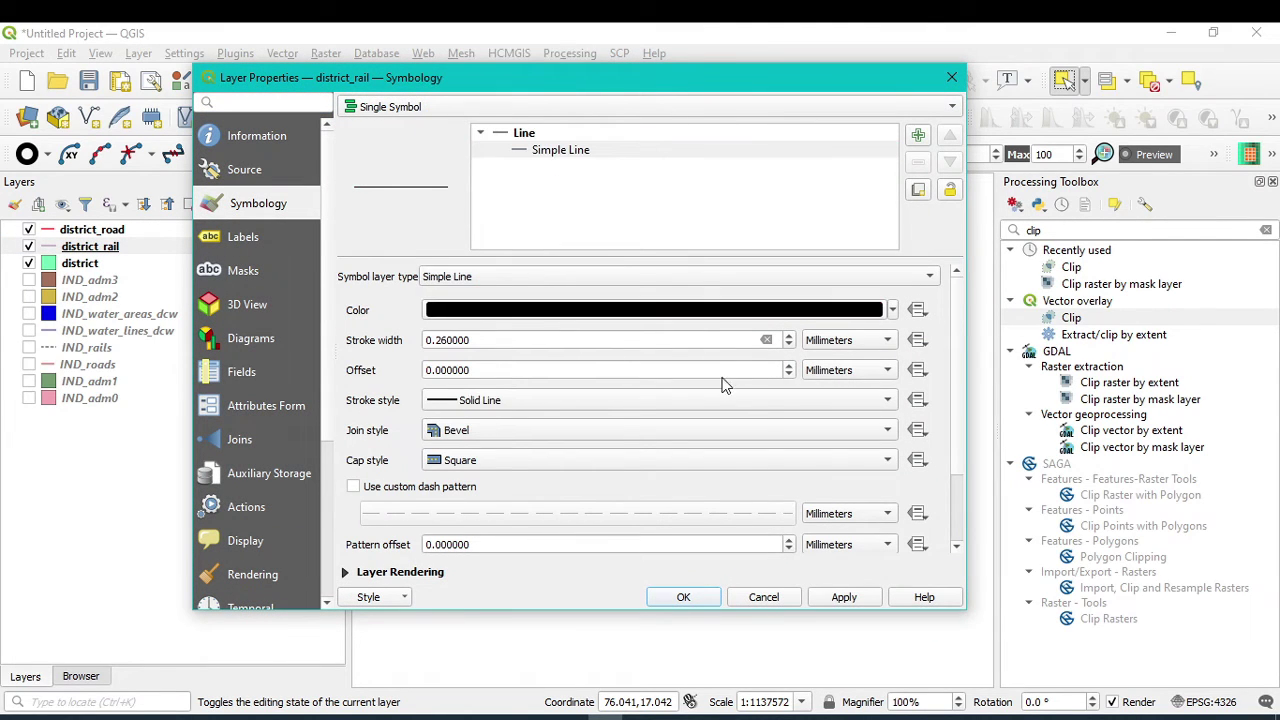
left_click(856, 405)
left_click(485, 440)
left_click(683, 597)
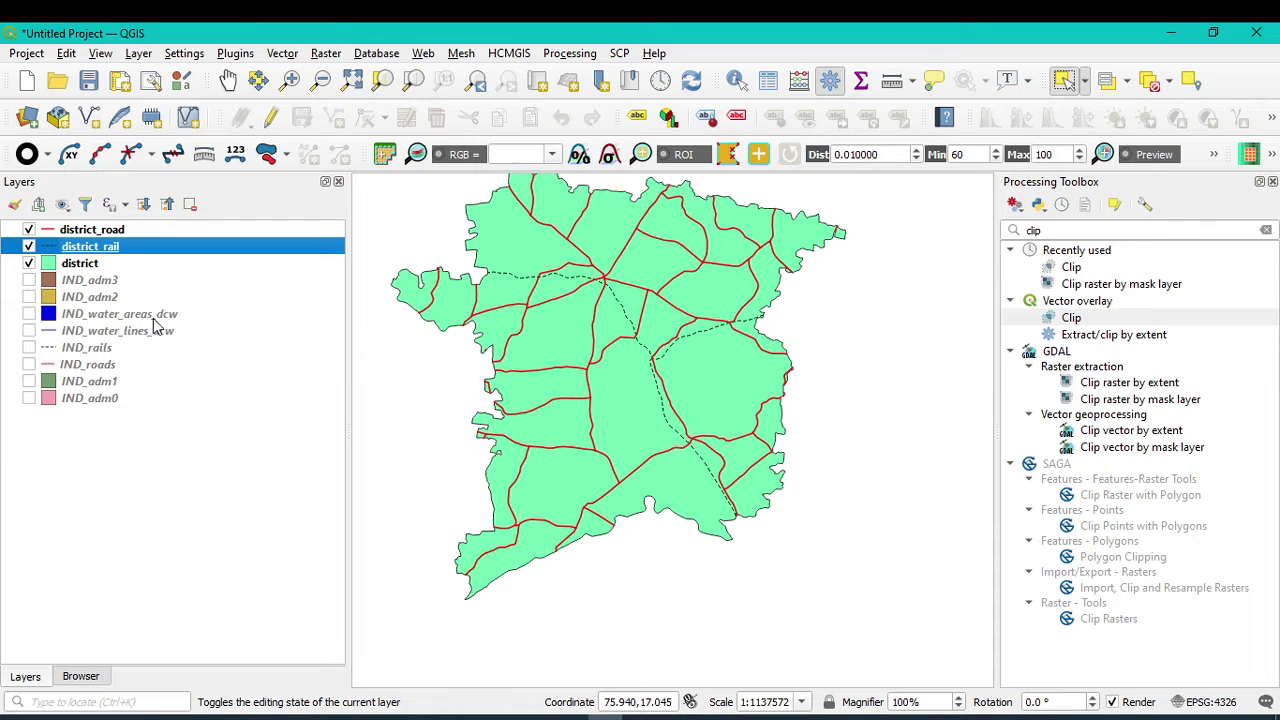
- Set up the vector Clip tool with IND_water_lines_dcw as input and district as overlay
double_click(1084, 320)
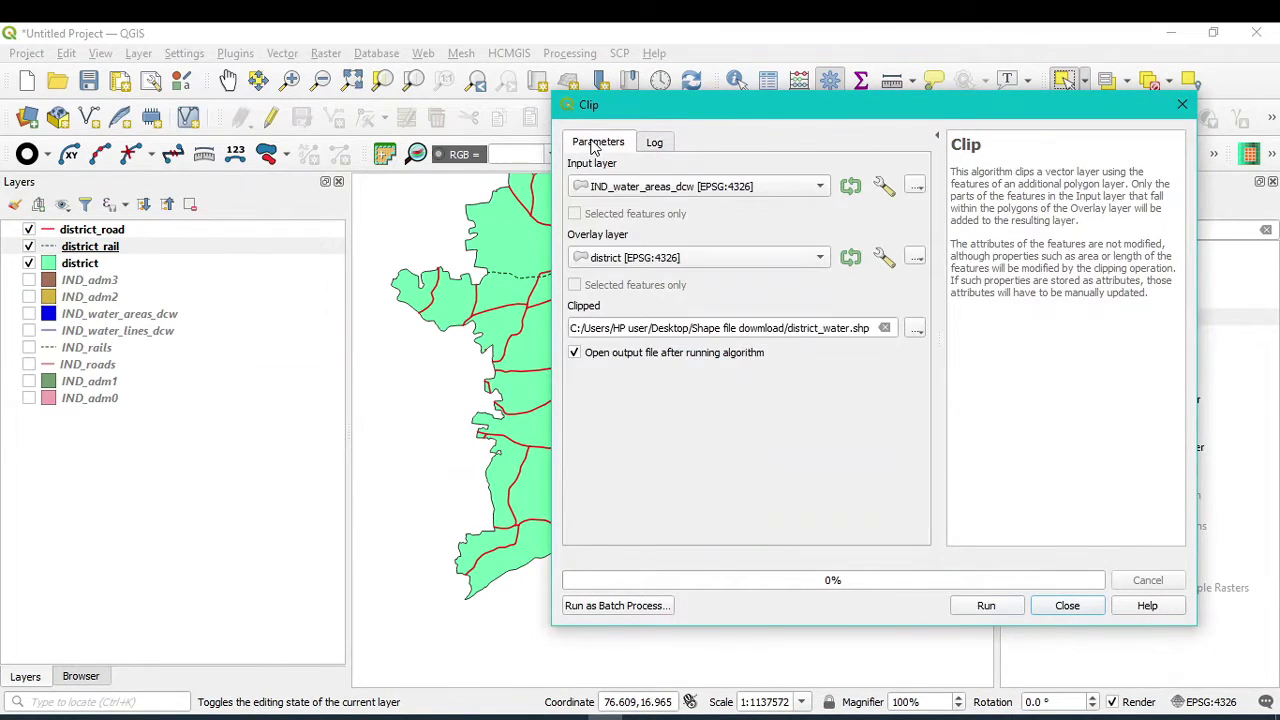
left_click(819, 190)
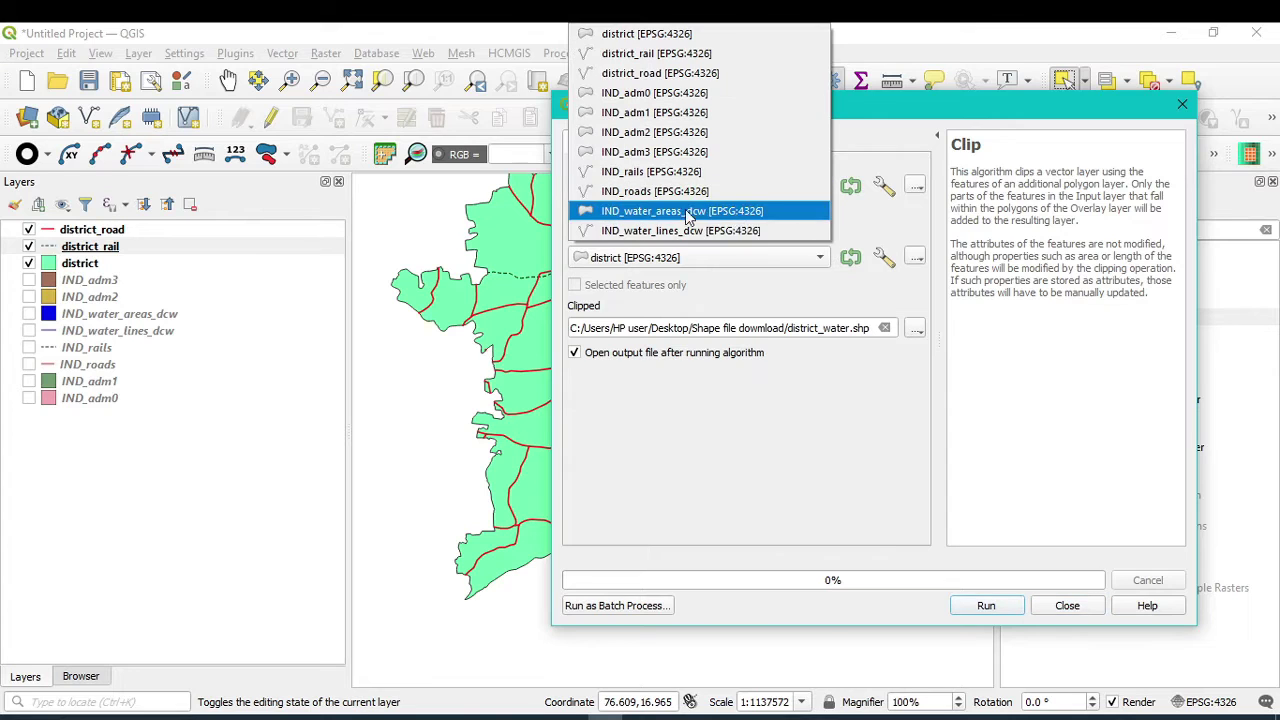
left_click(660, 232)
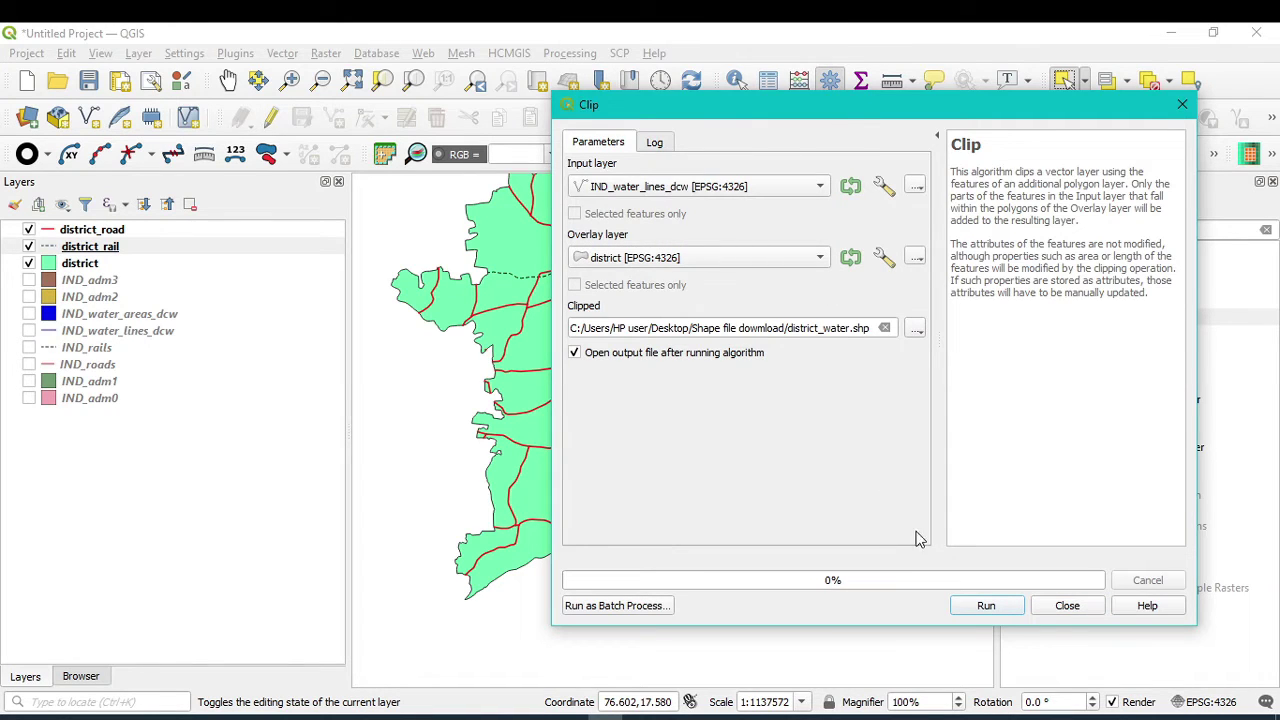
- Set the clipped output file to district_river.shp in the Shape file dowmload folder and run the clip
left_click(916, 328)
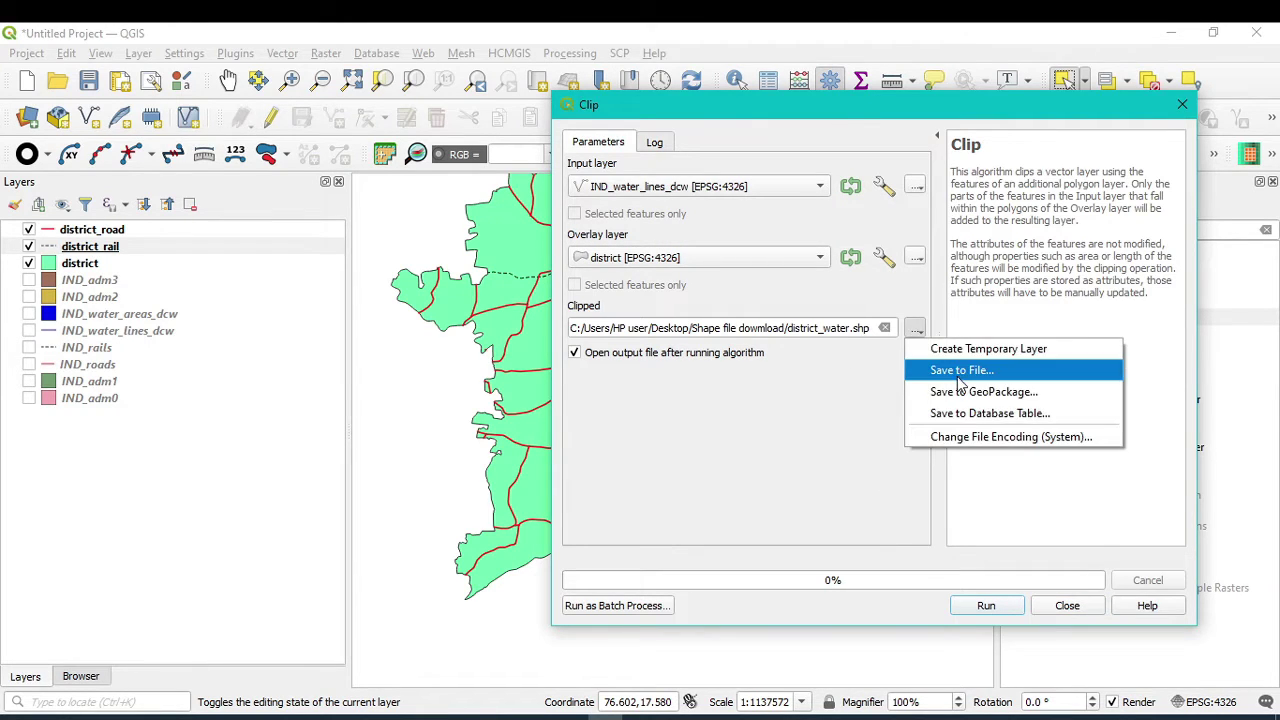
left_click(957, 372)
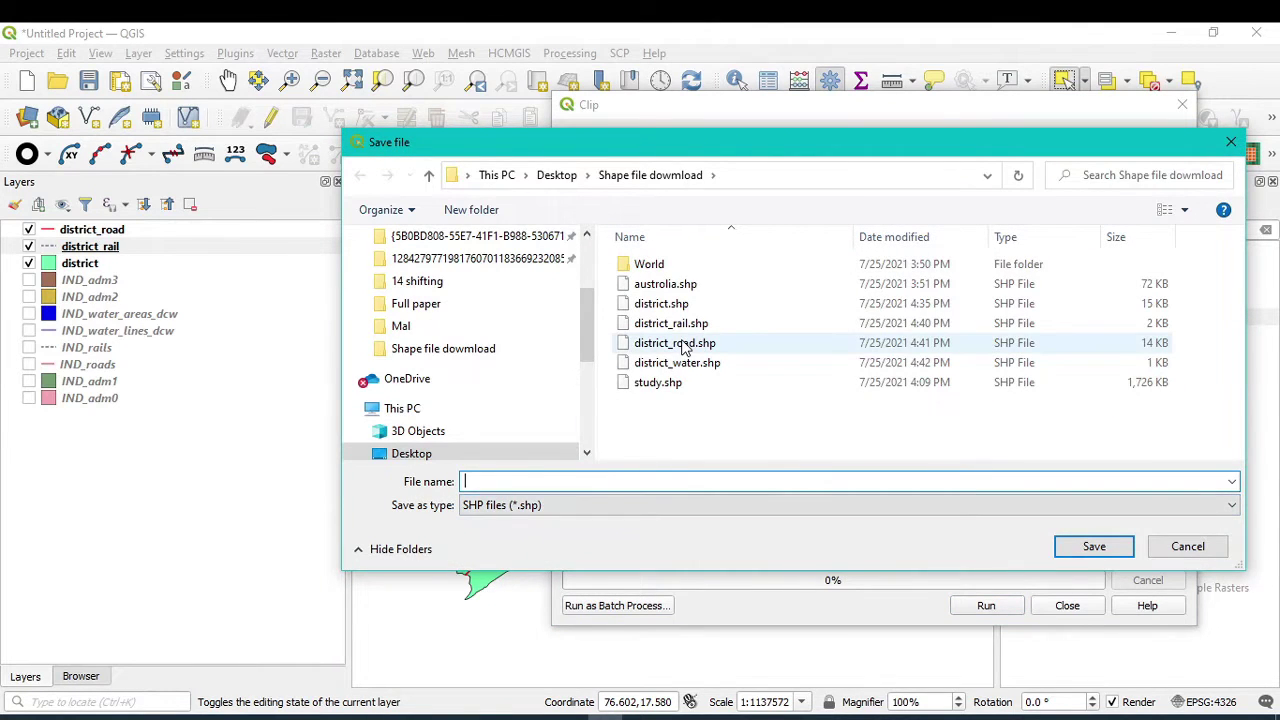
left_click(680, 343)
left_click(515, 480)
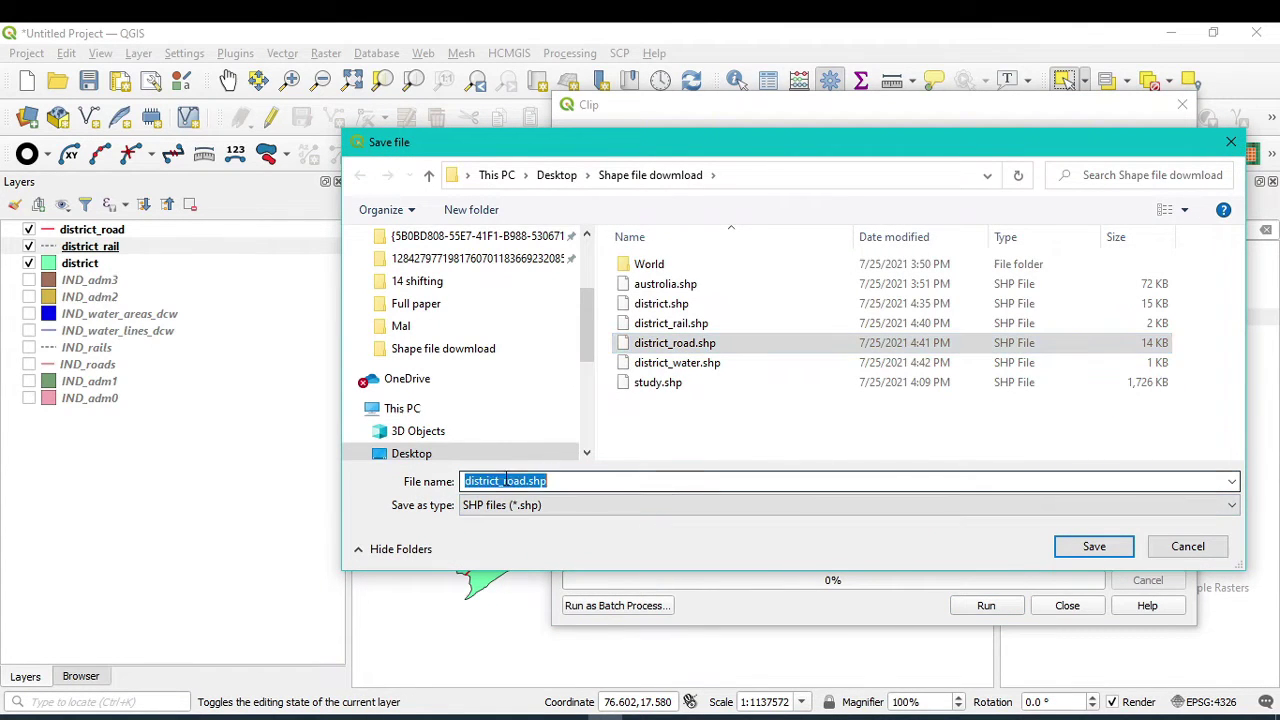
left_click(521, 478)
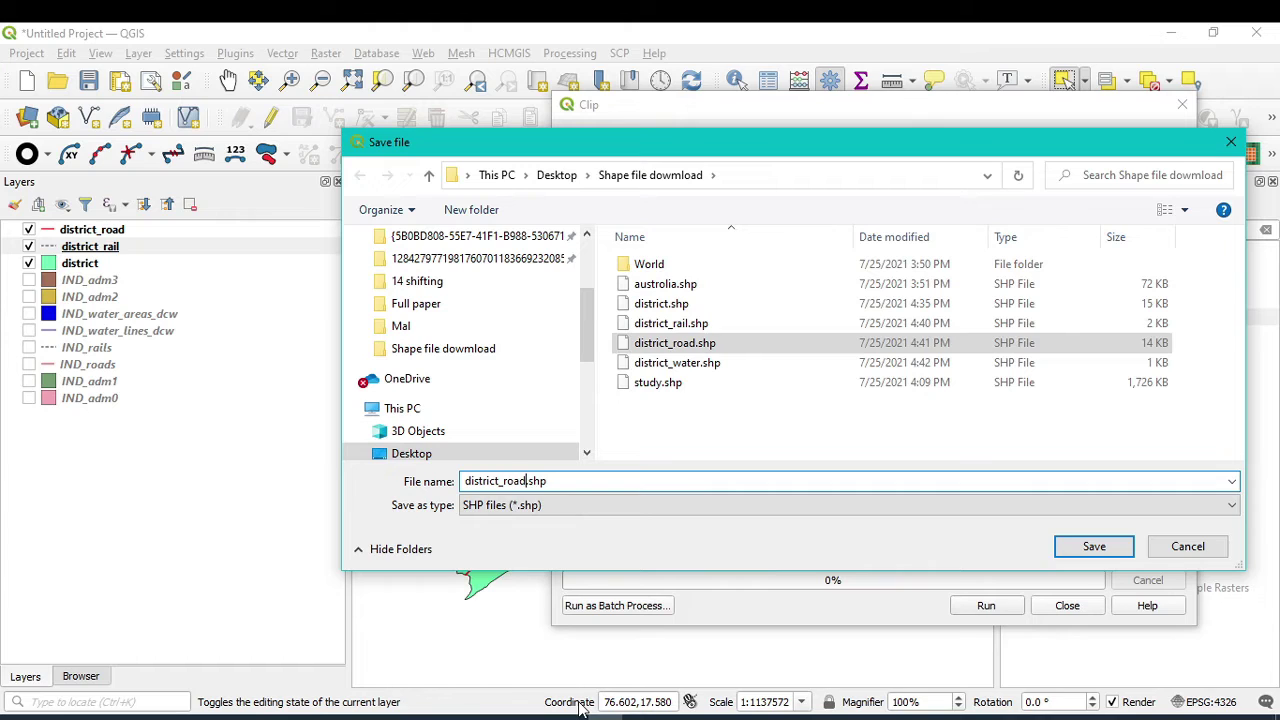
key("BackSpace")
key("BackSpace")
key("BackSpace")
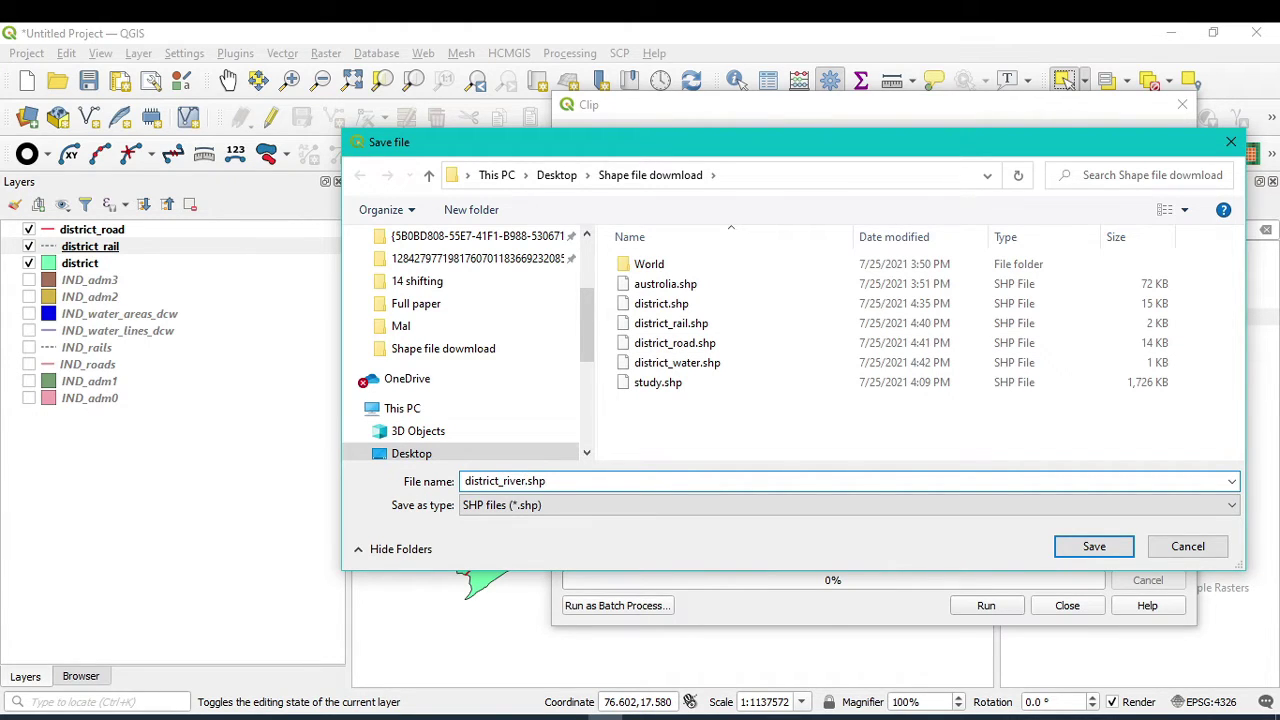
left_click(1095, 547)
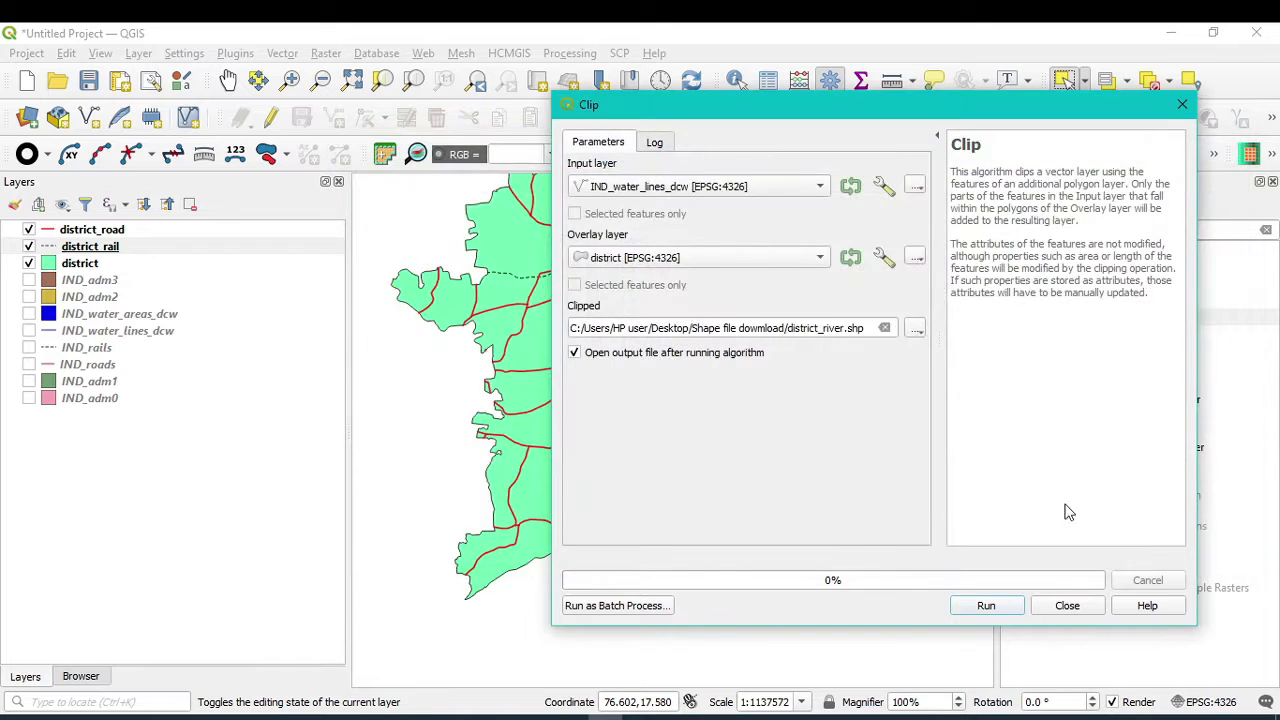
left_click(987, 606)
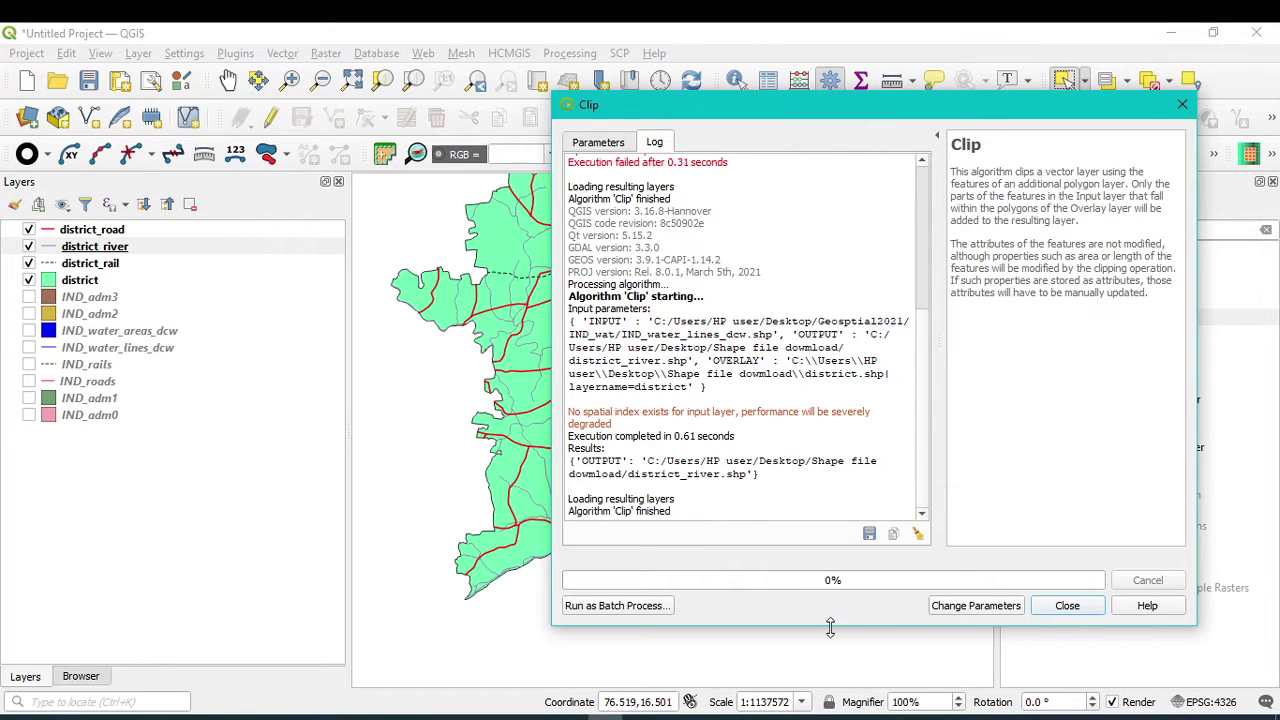
- Close the finished Clip tool and style the district_river layer's simple line in blue with a 0.46 mm stroke width
left_click(1067, 606)
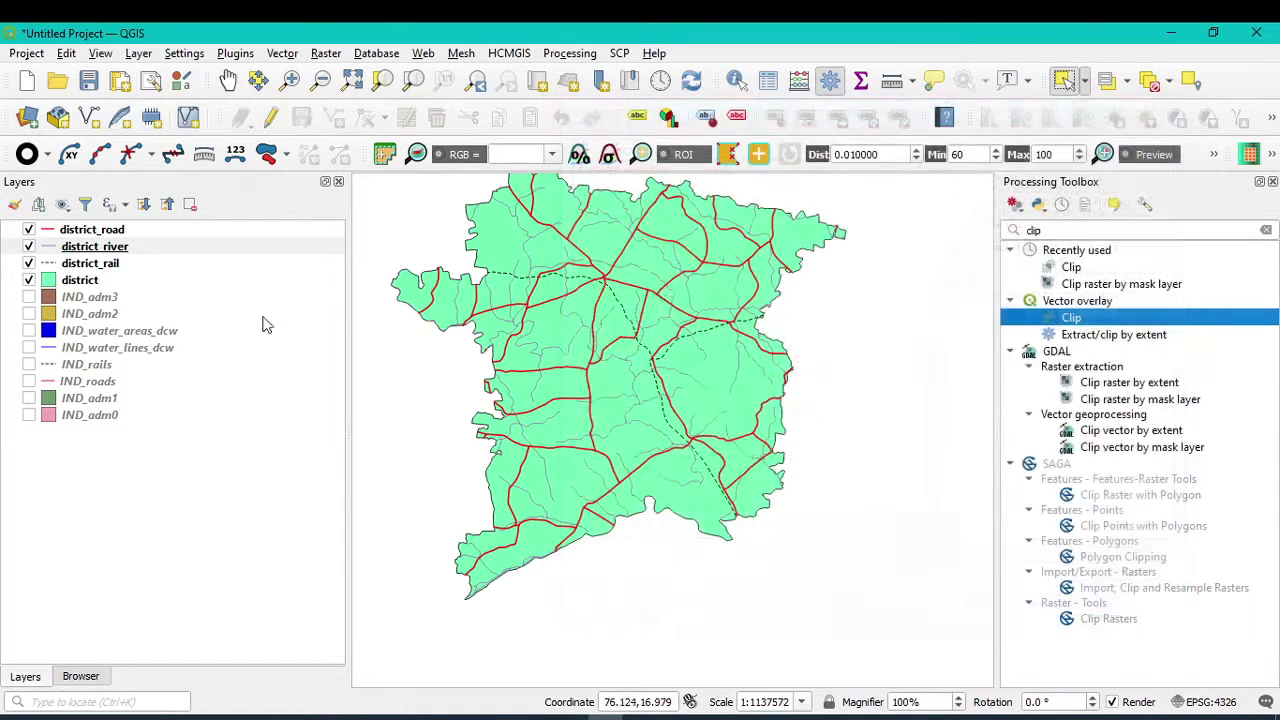
left_click(50, 250)
double_click(50, 250)
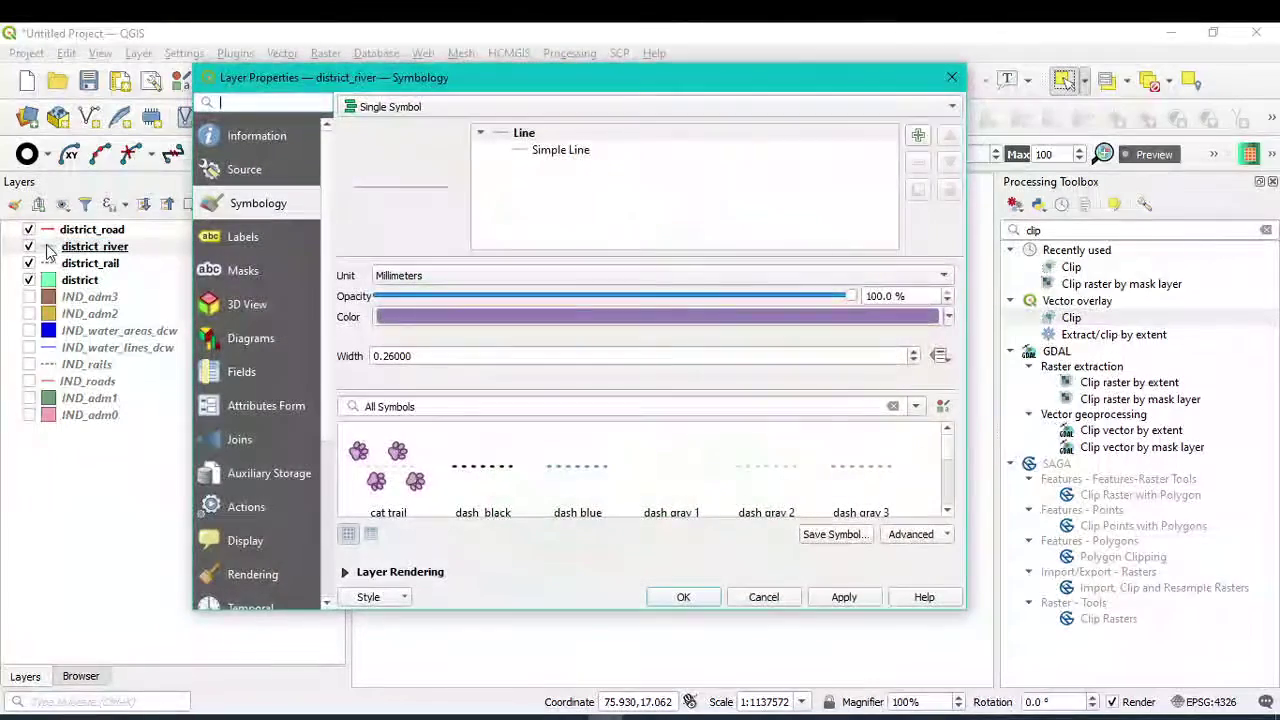
left_click(562, 151)
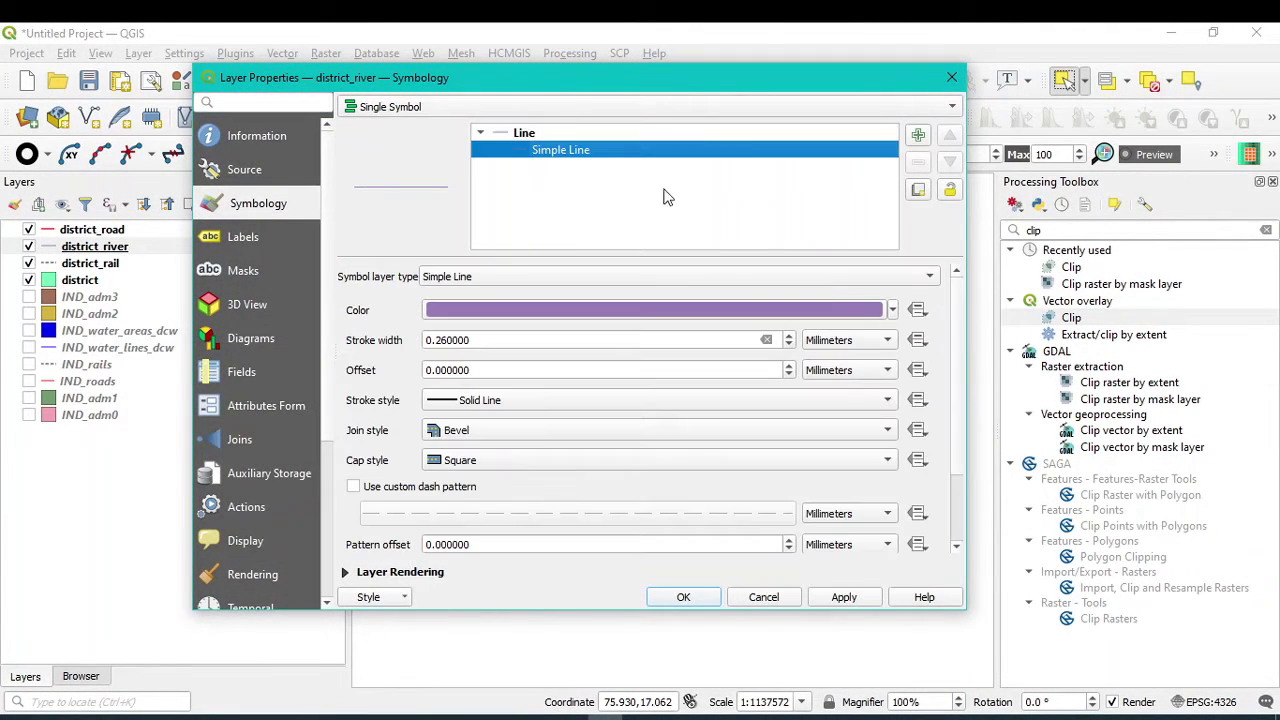
left_click(893, 311)
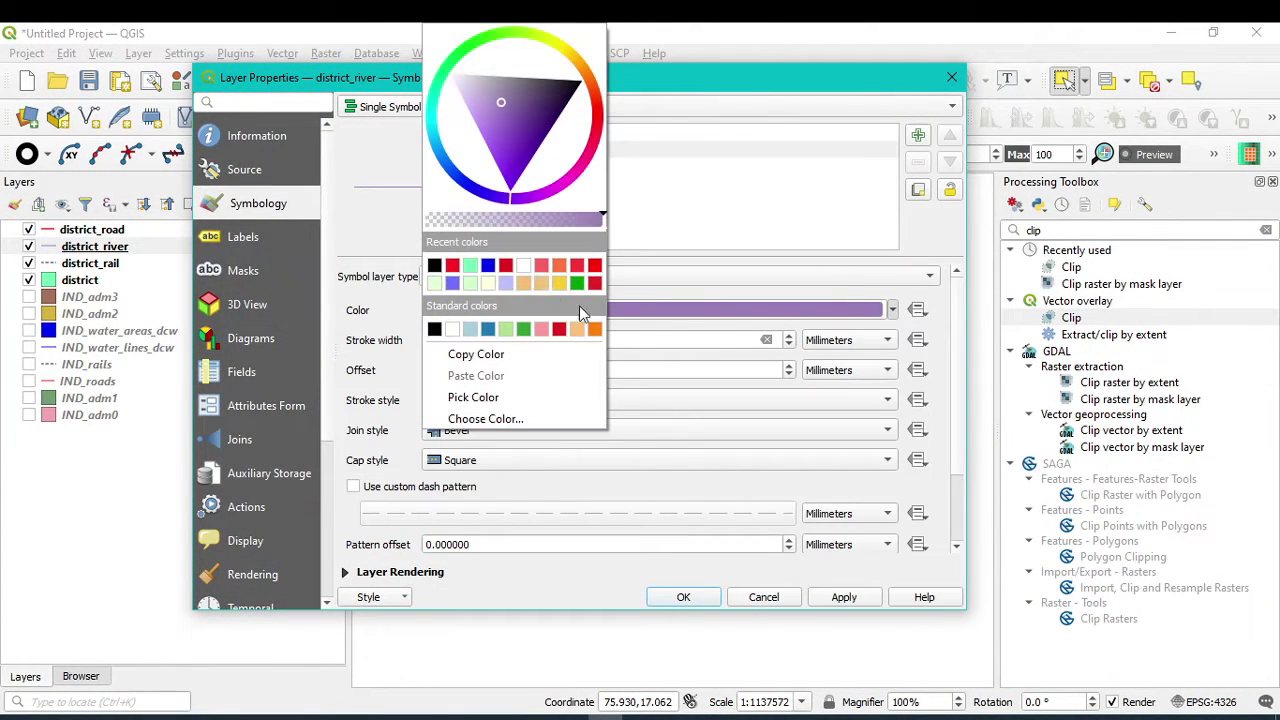
left_click(494, 263)
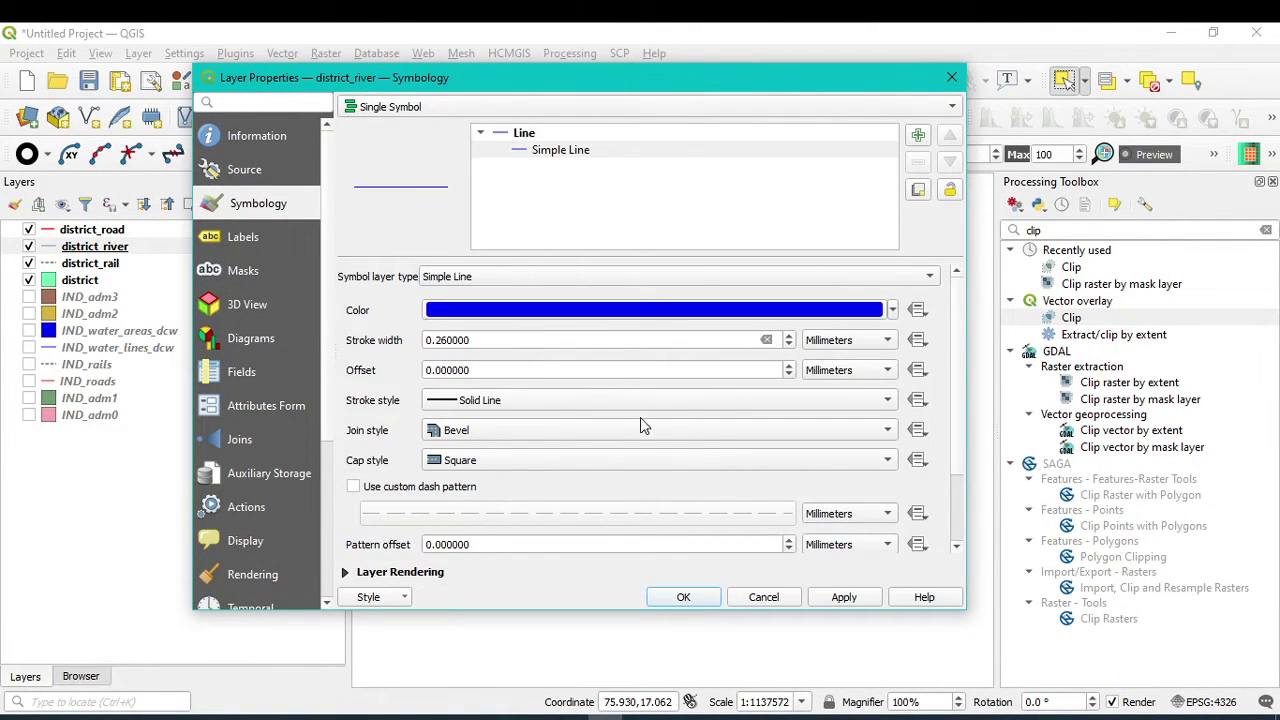
left_click(789, 336)
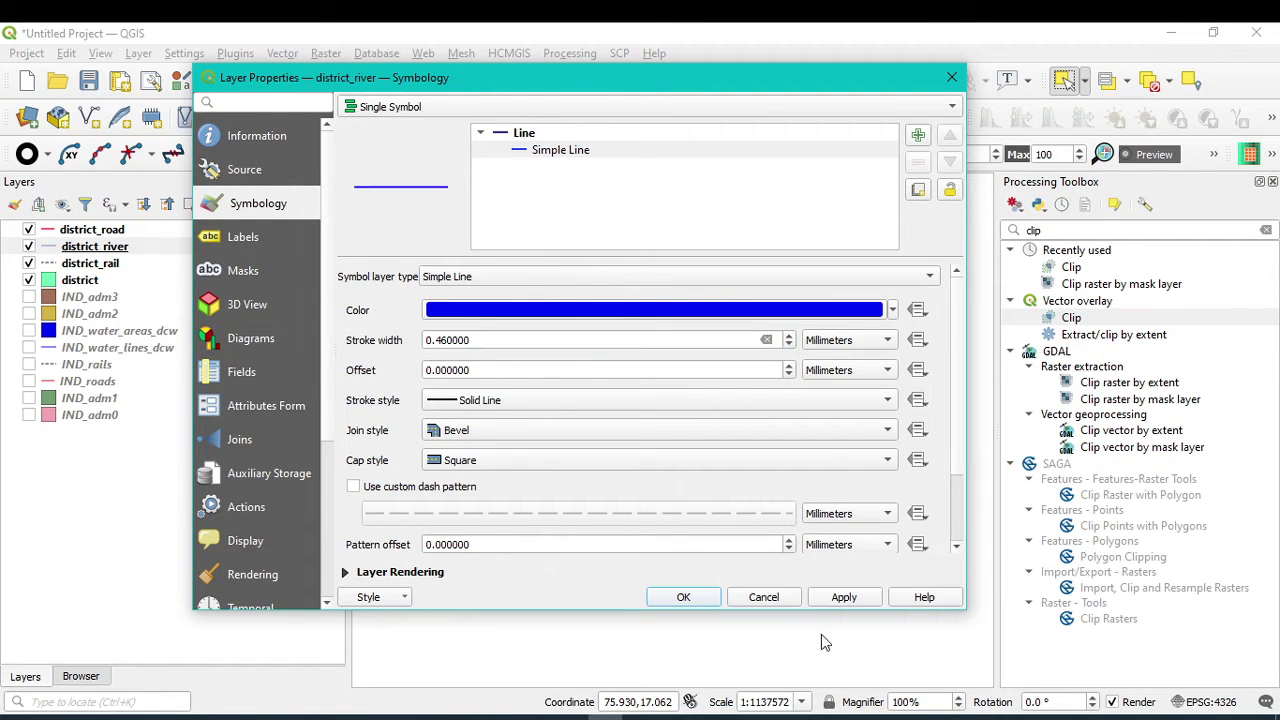
left_click(683, 598)
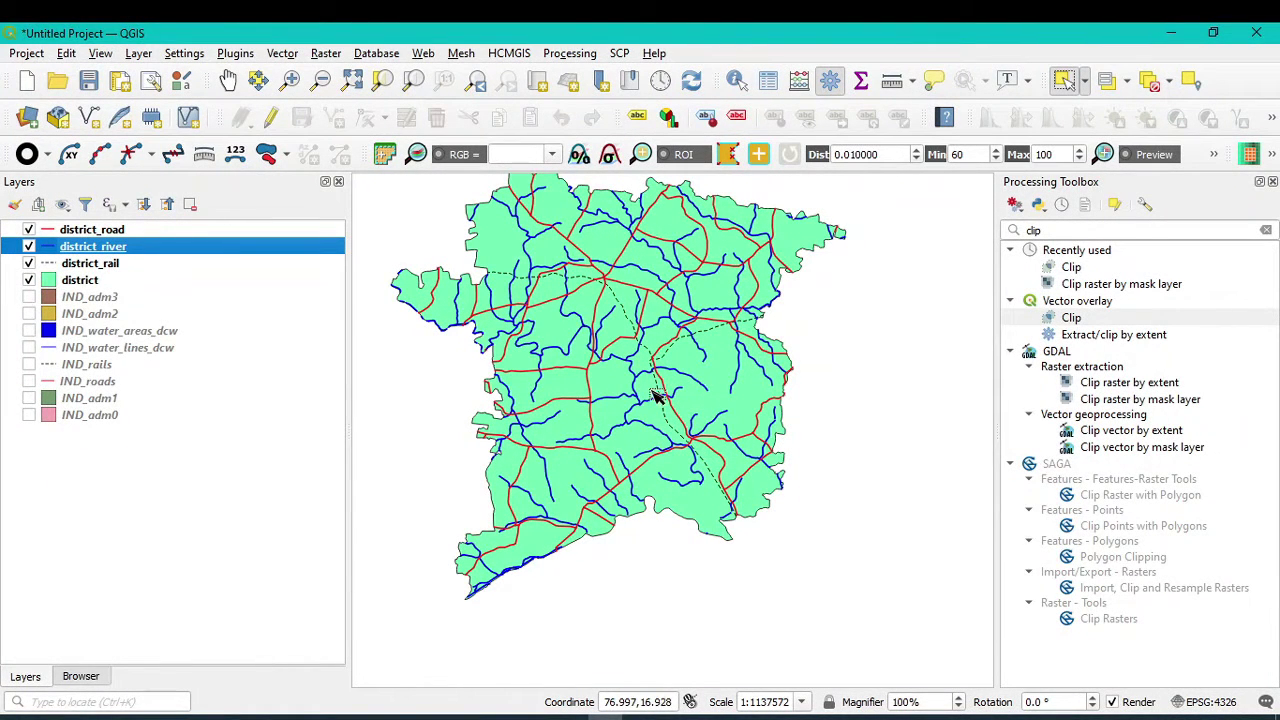
- Make the simple fill color of the district layer fully transparent and apply the style
right_click(88, 283)
left_click(127, 685)
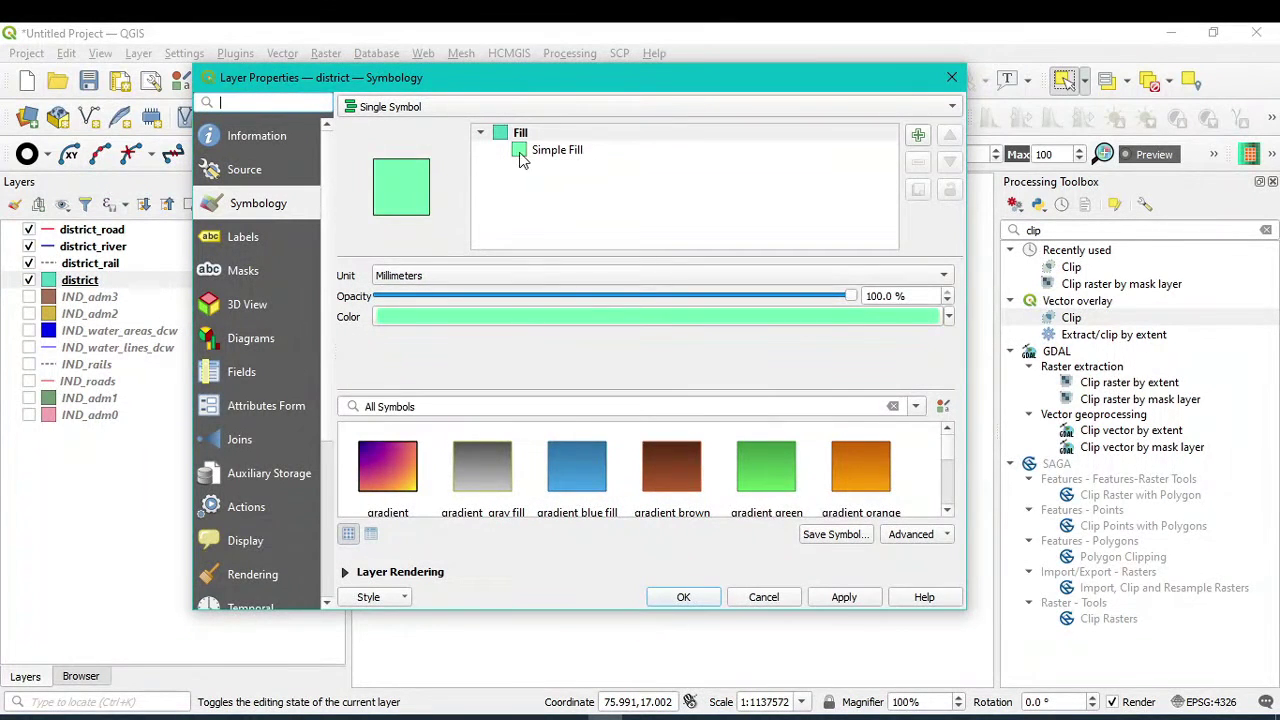
left_click(568, 152)
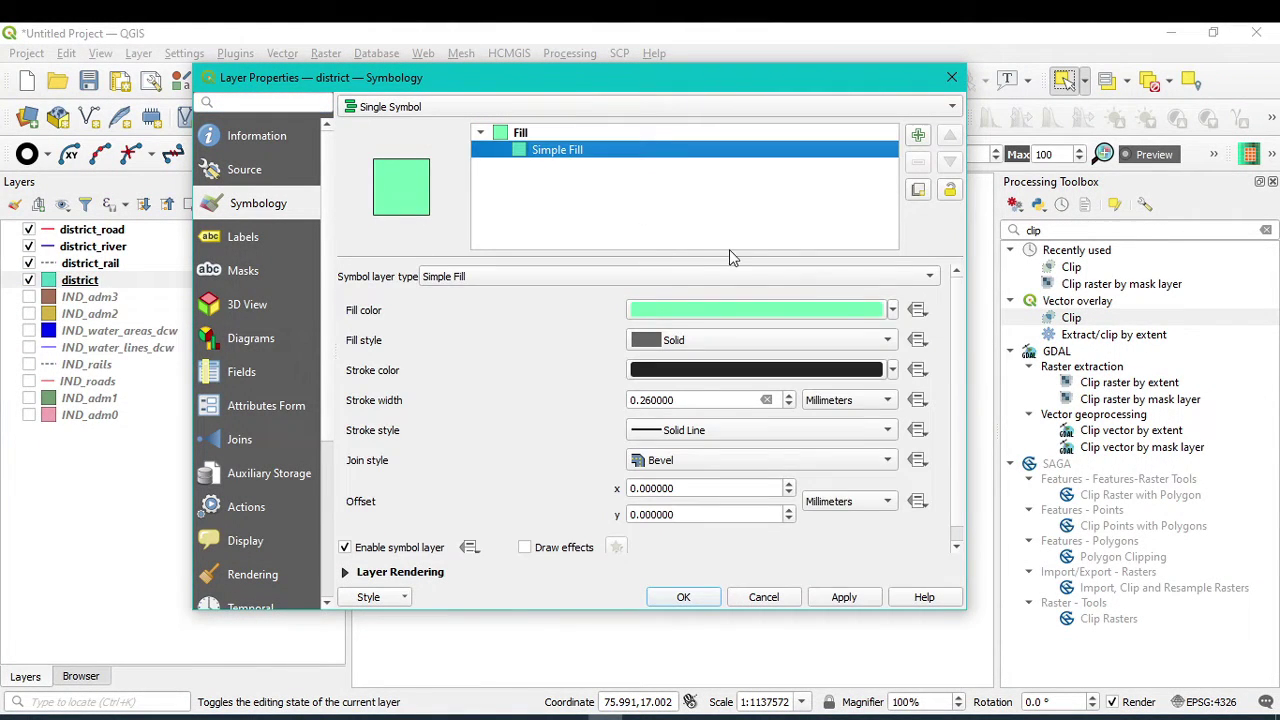
left_click(893, 311)
left_click_drag(663, 246, 604, 248)
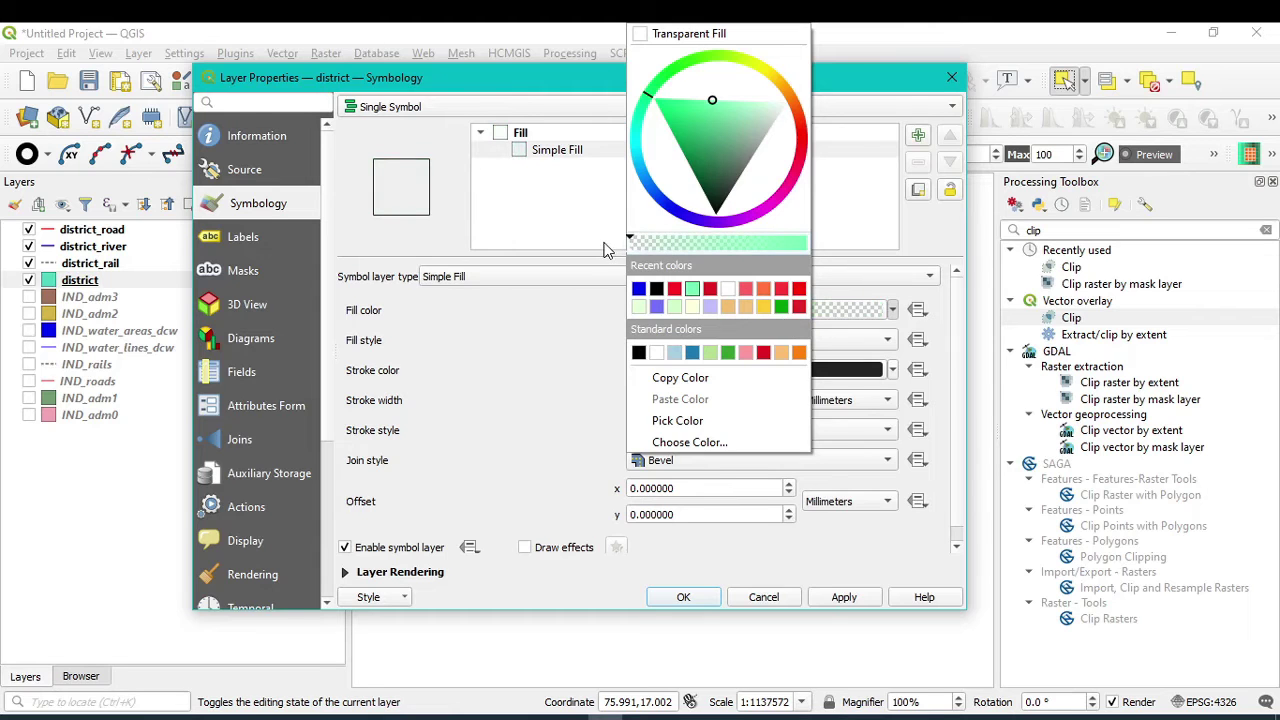
left_click(855, 598)
left_click(698, 604)
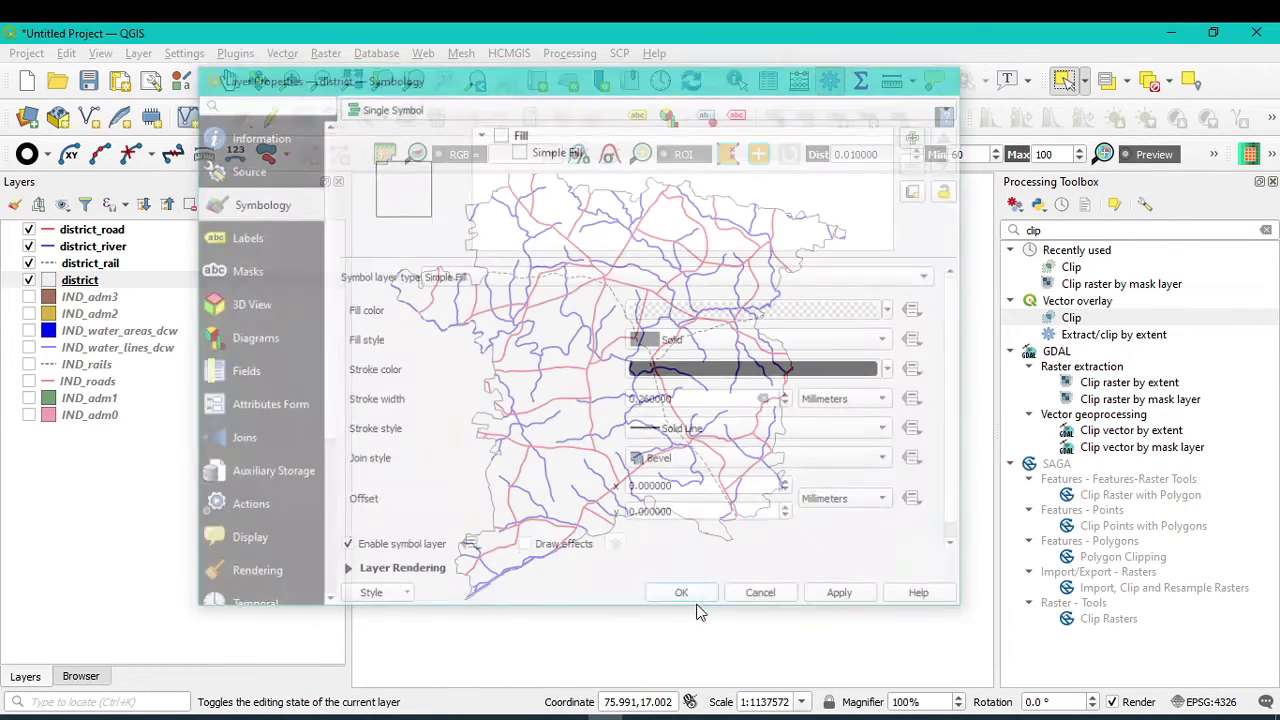
- Set the stroke width of the district layer's simple fill outline to 0.46 mm and apply it
right_click(50, 280)
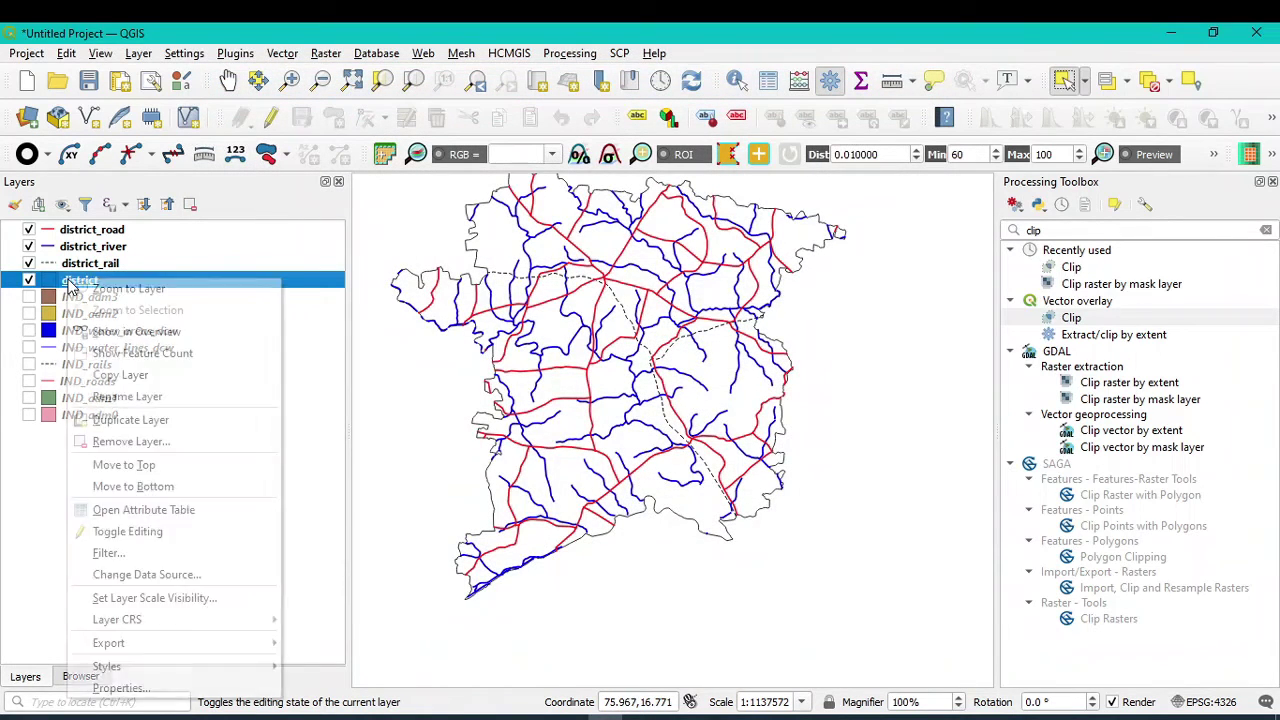
left_click(105, 693)
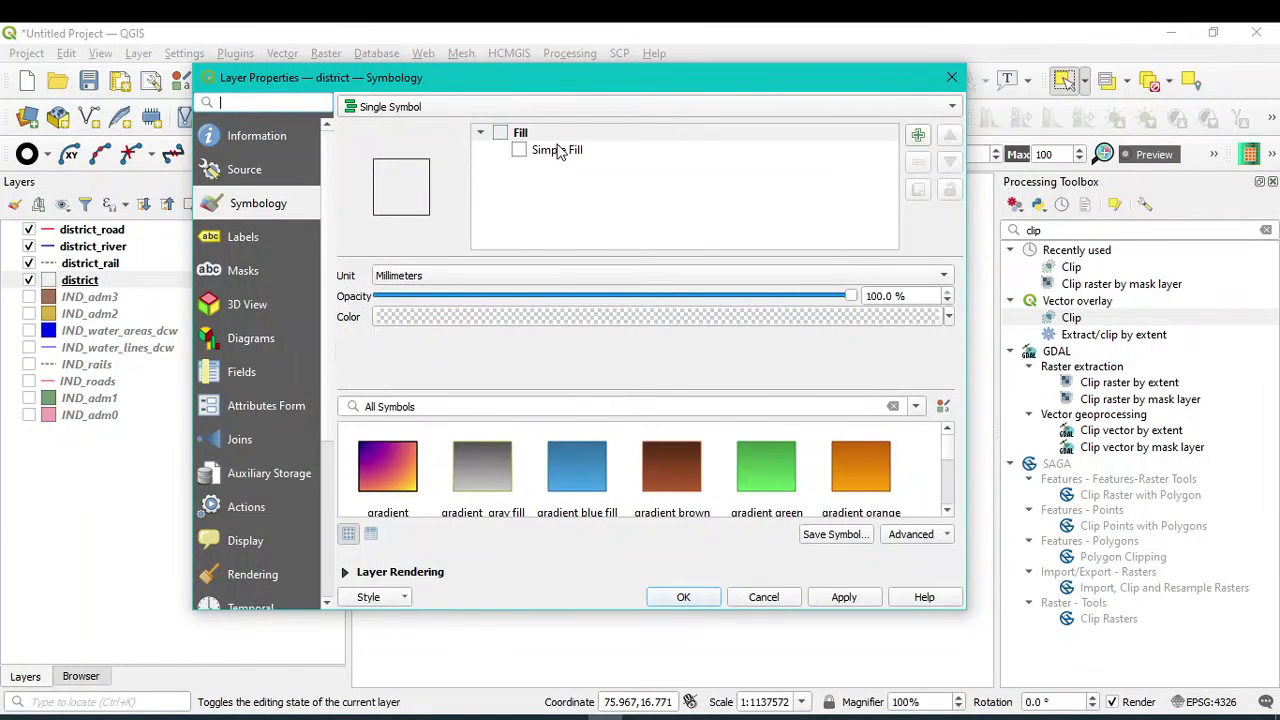
left_click(560, 150)
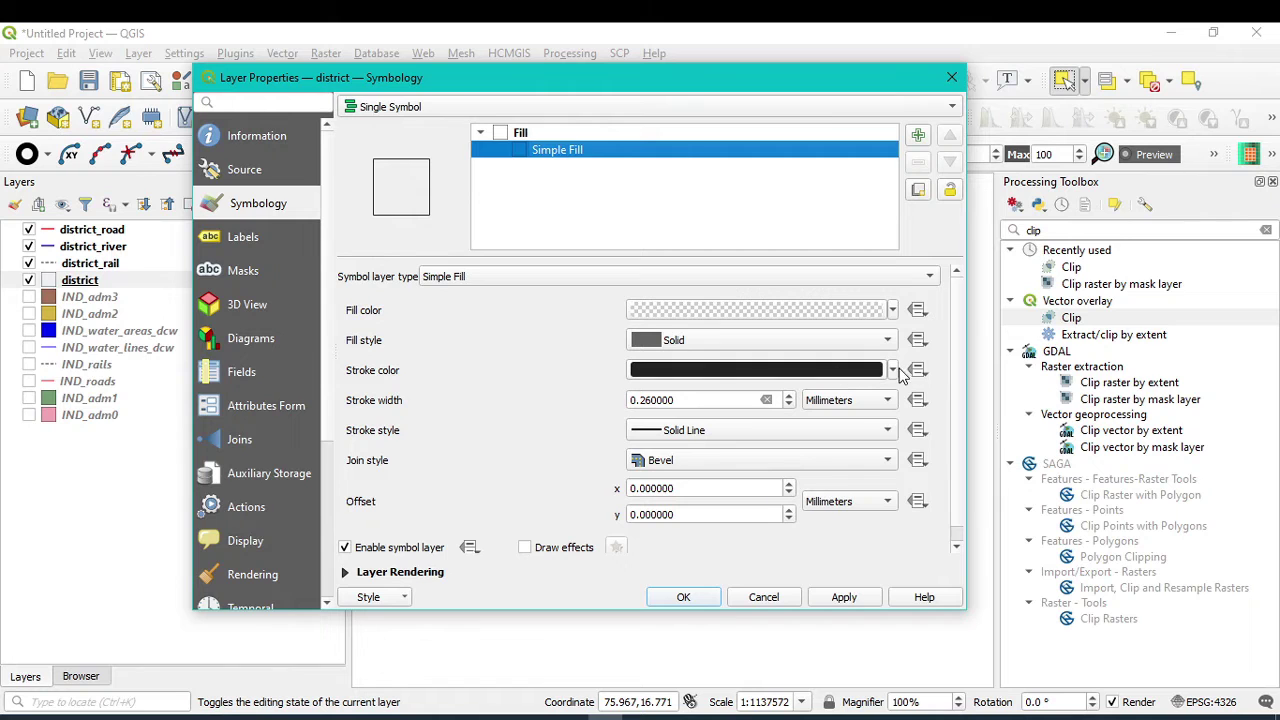
left_click(788, 395)
left_click(788, 395)
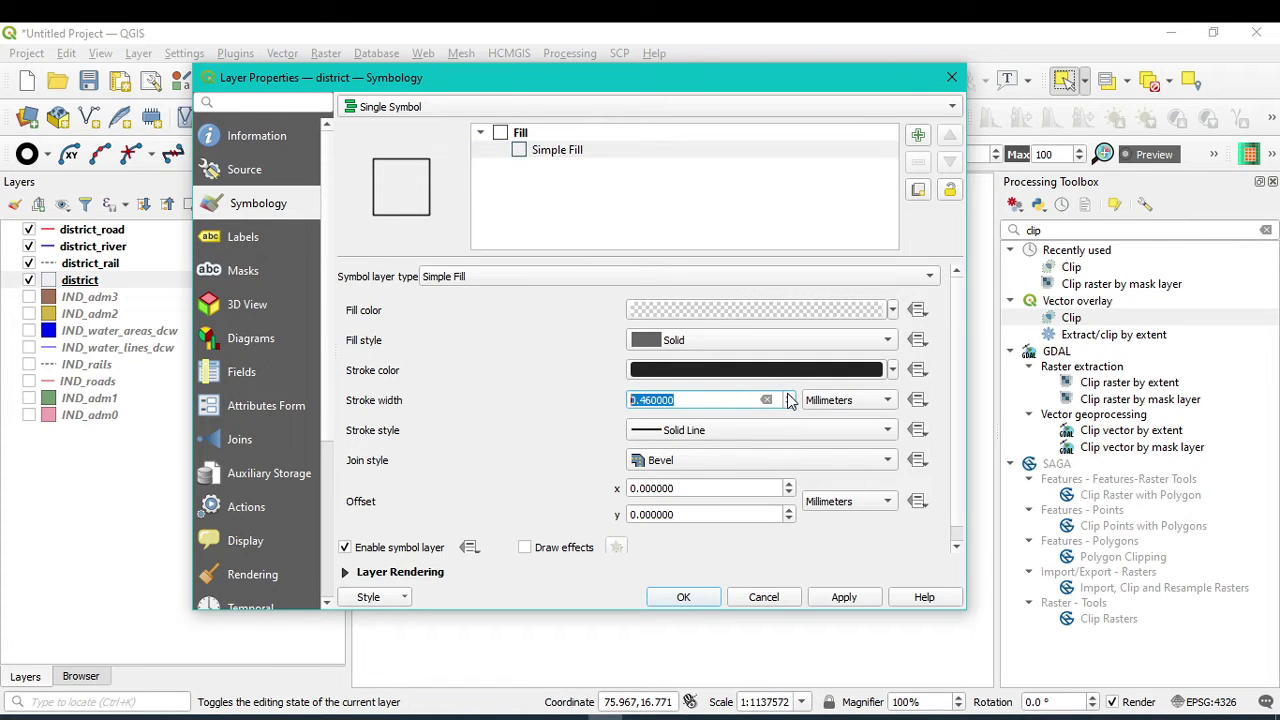
left_click(845, 597)
left_click(683, 597)
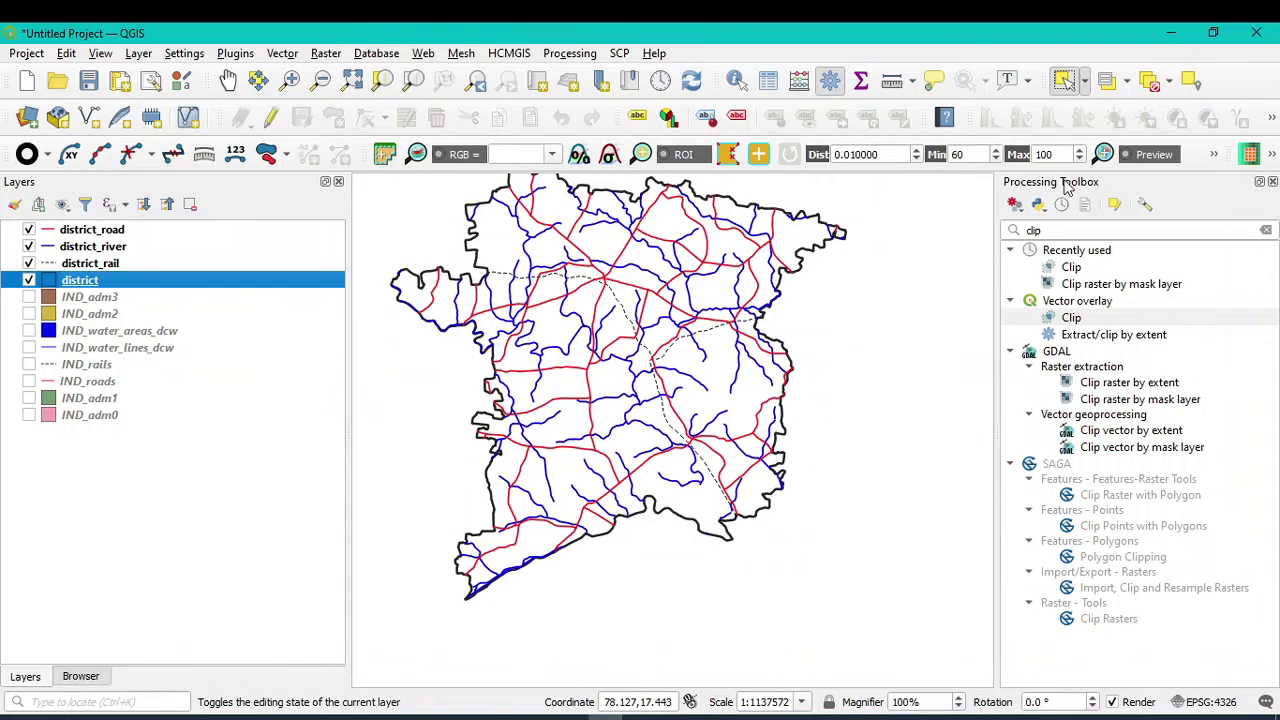
- Close the Processing Toolbox and zoom the map to the extent of the district layer
left_click(1272, 181)
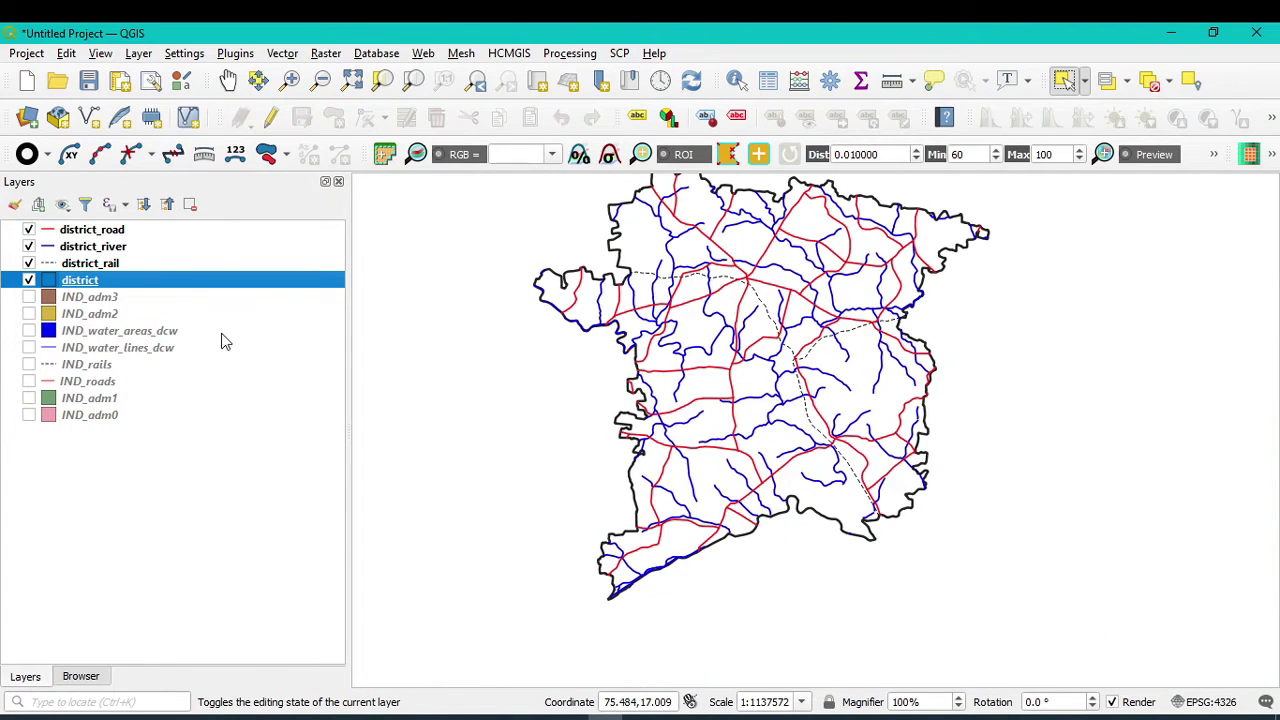
right_click(97, 281)
left_click(140, 281)
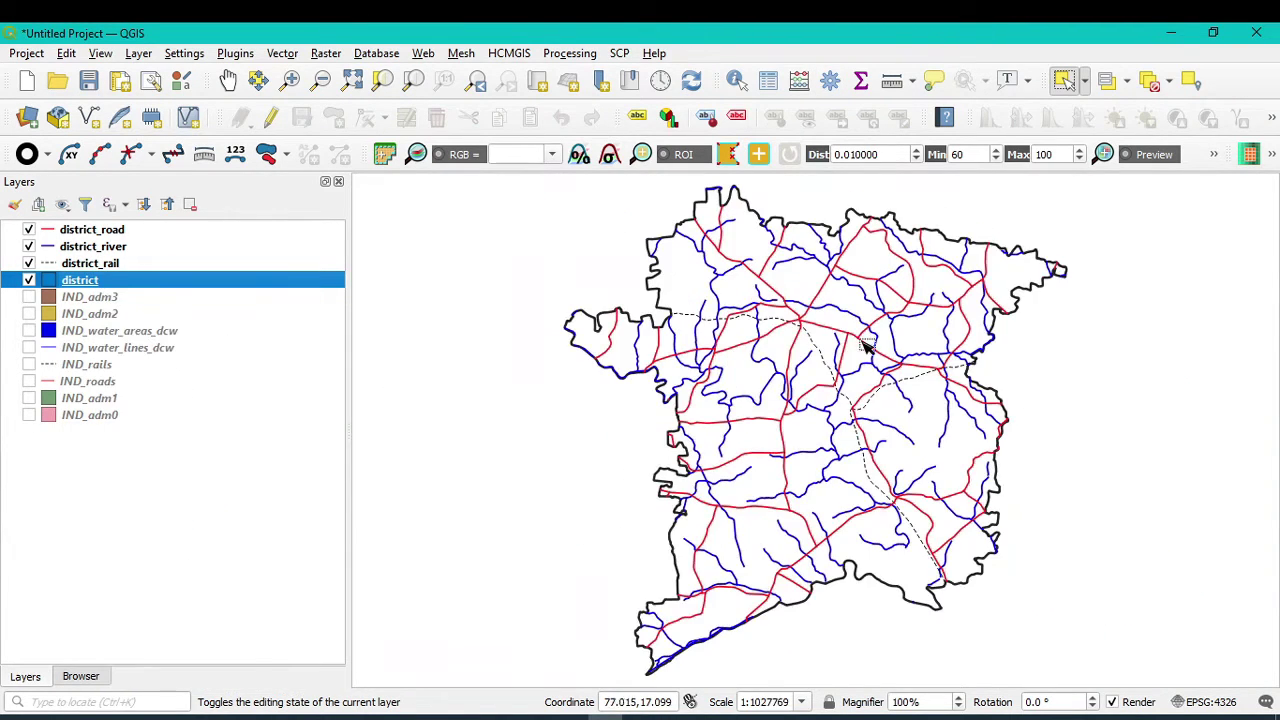
- Inspect the clipped district_rail, district_river and district_road layers one at a time within the district outline
left_click(29, 229)
left_click(29, 246)
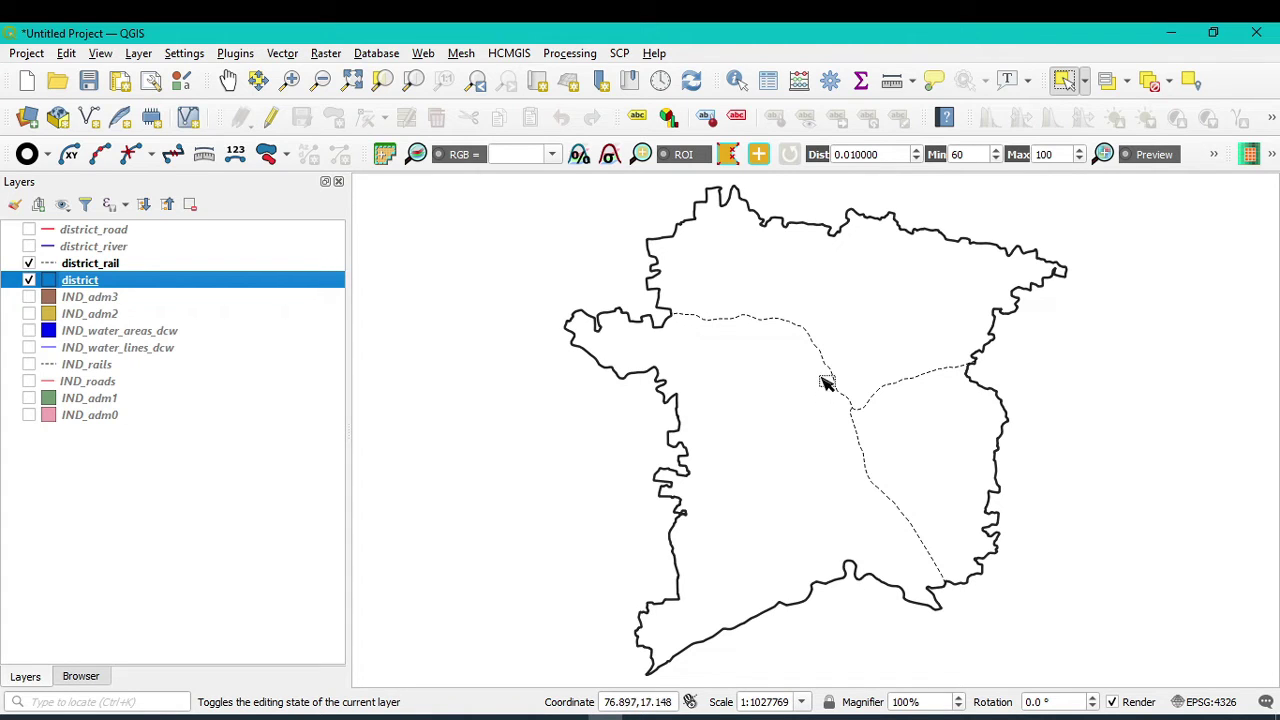
left_click(29, 246)
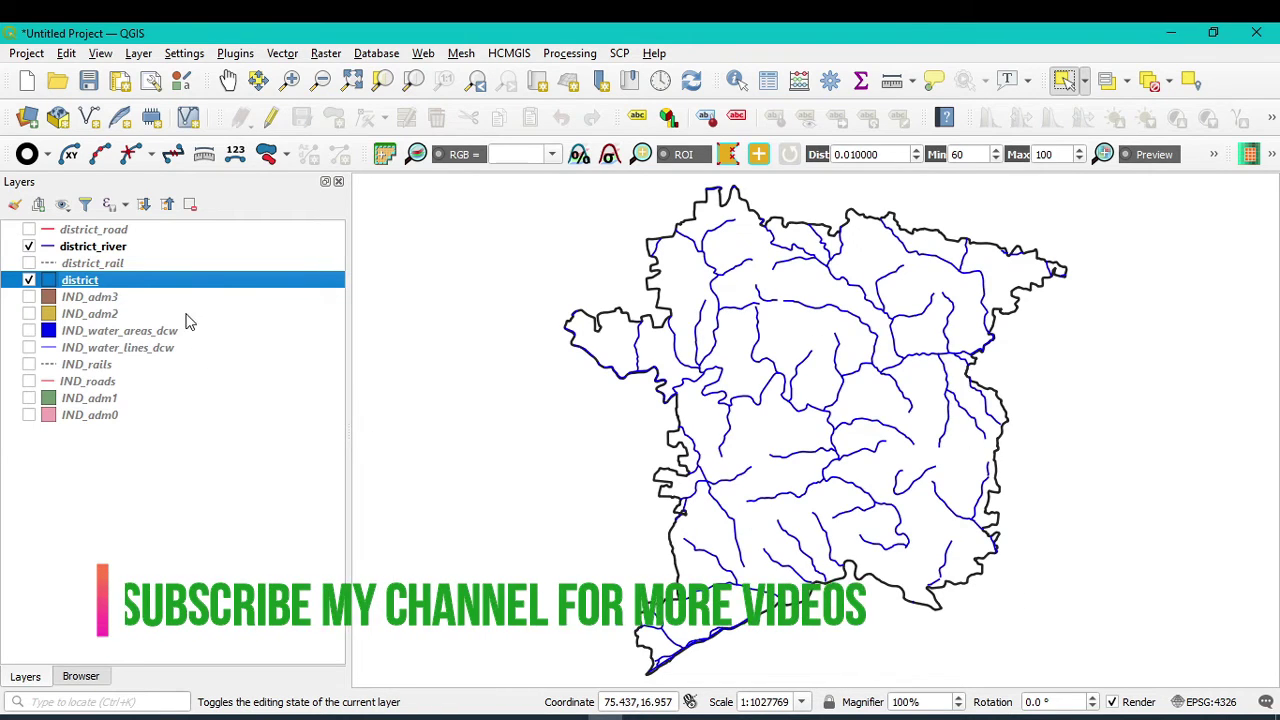
left_click(29, 246)
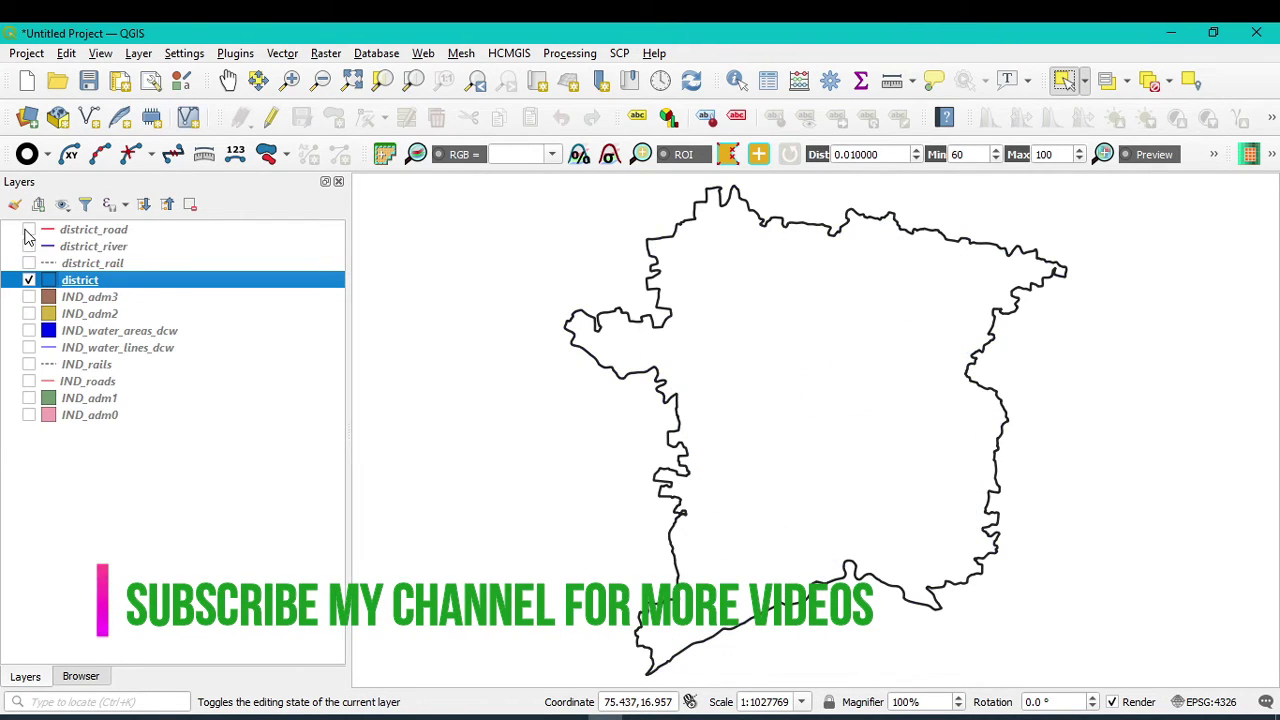
left_click(29, 230)
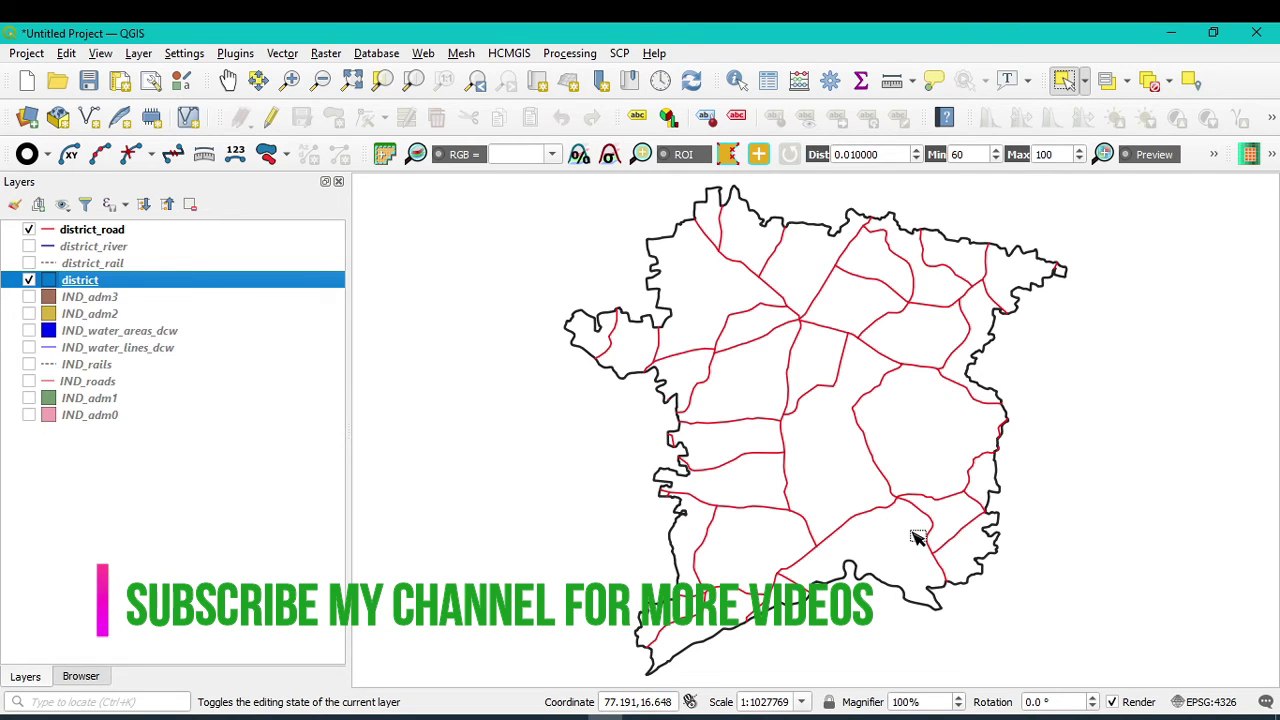